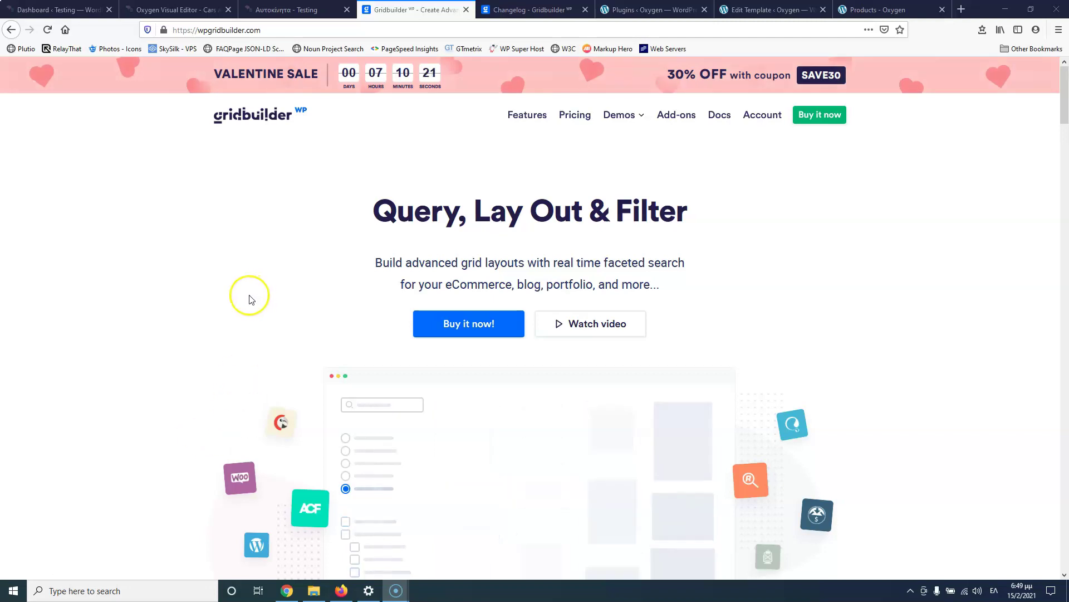
Step: Examine the Gridbuilder WP home page's sections on use cases, grid layouts, the card builder and facet filtering
scroll(249, 298, "down", 10)
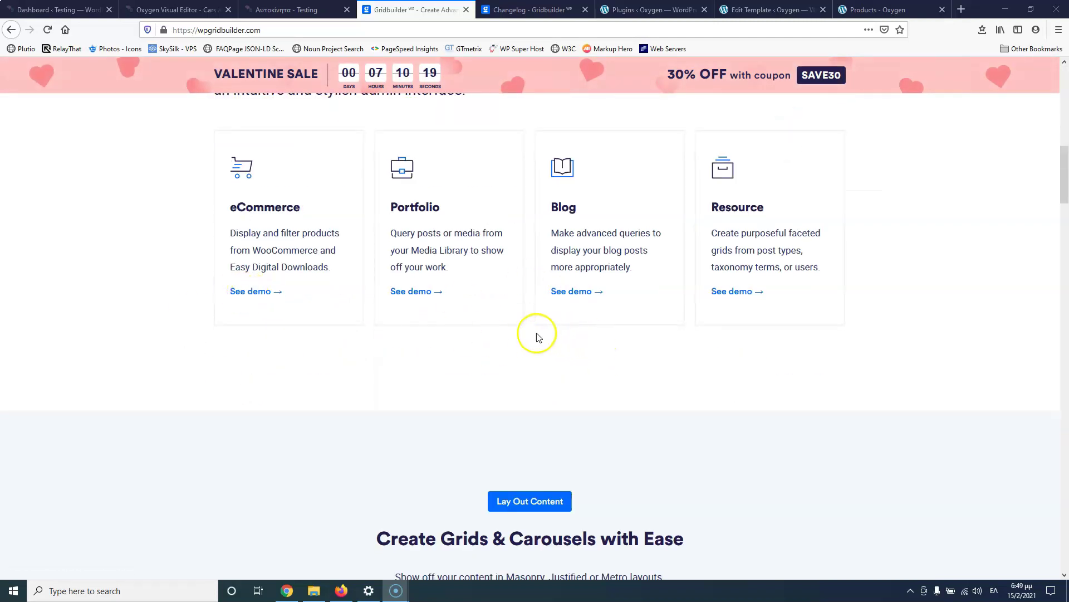
scroll(553, 353, "down", 5)
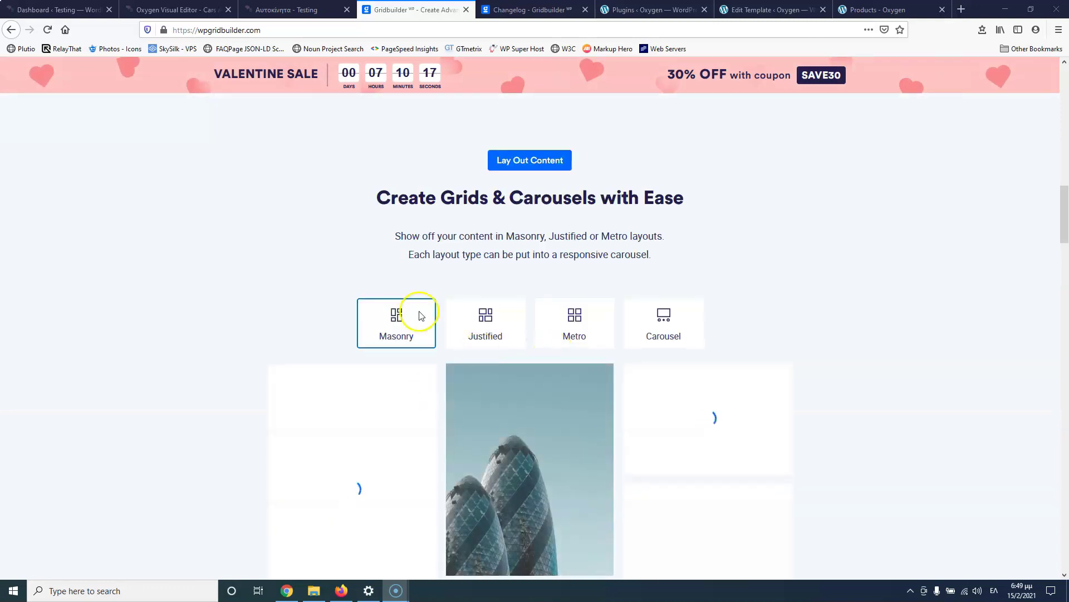
scroll(252, 338, "down", 5)
scroll(253, 338, "up", 4)
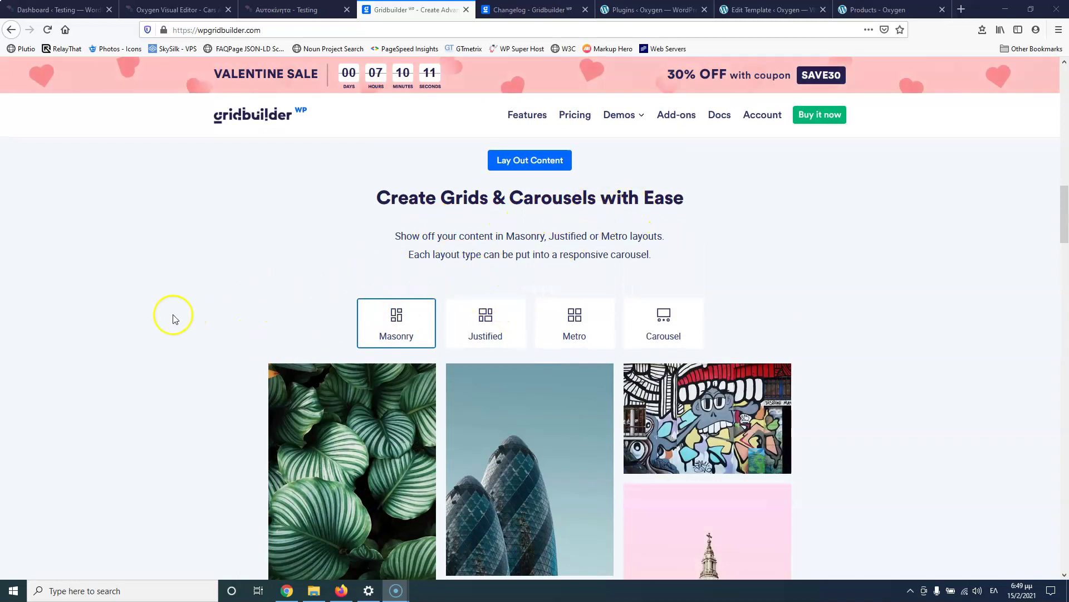
scroll(173, 318, "down", 15)
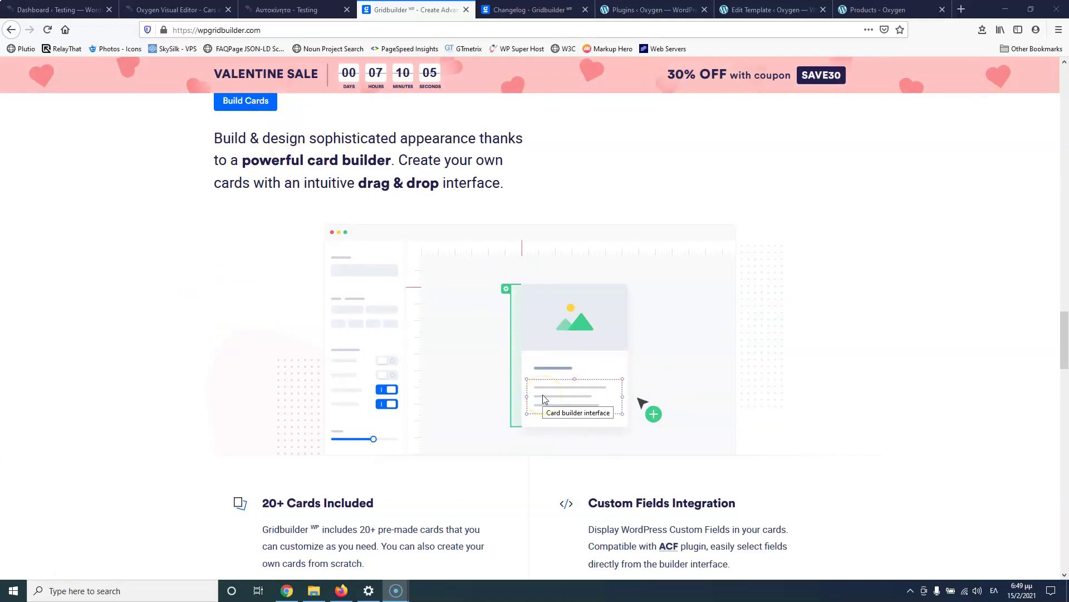
scroll(542, 395, "down", 3)
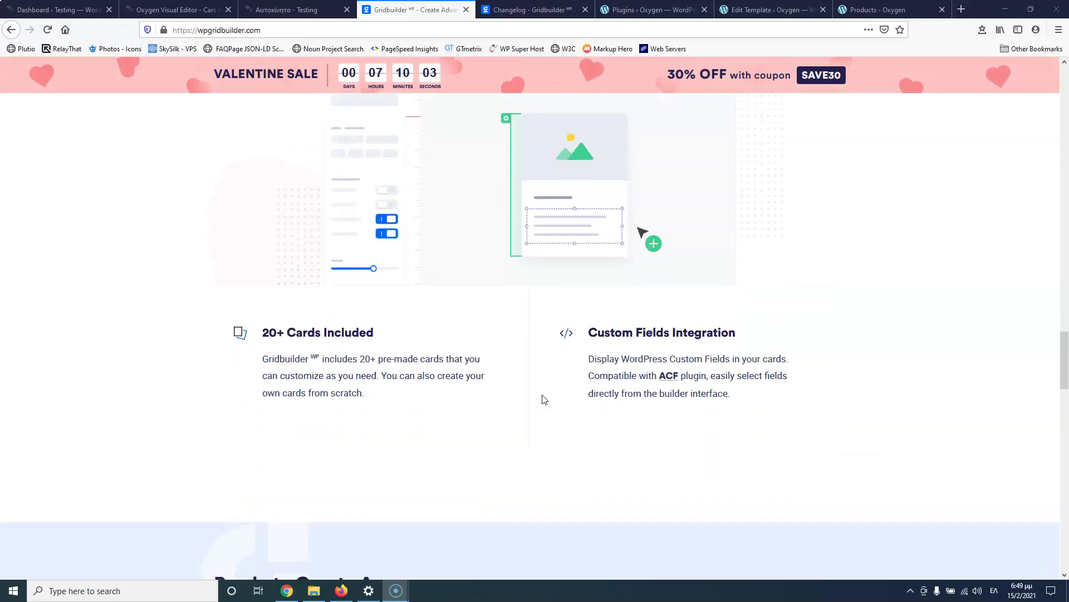
scroll(534, 444, "down", 9)
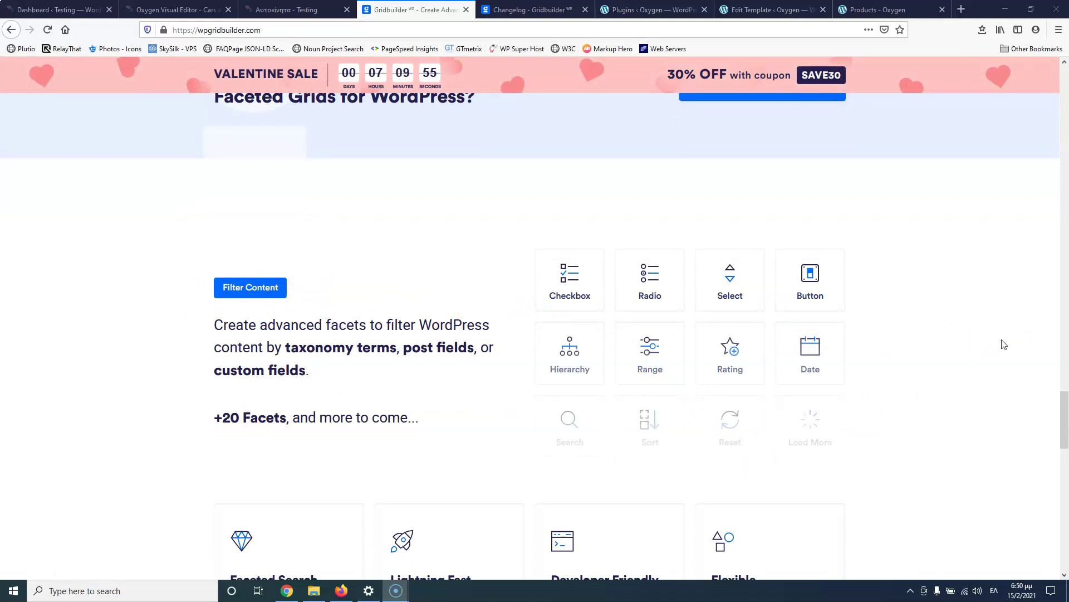
scroll(980, 347, "down", 4)
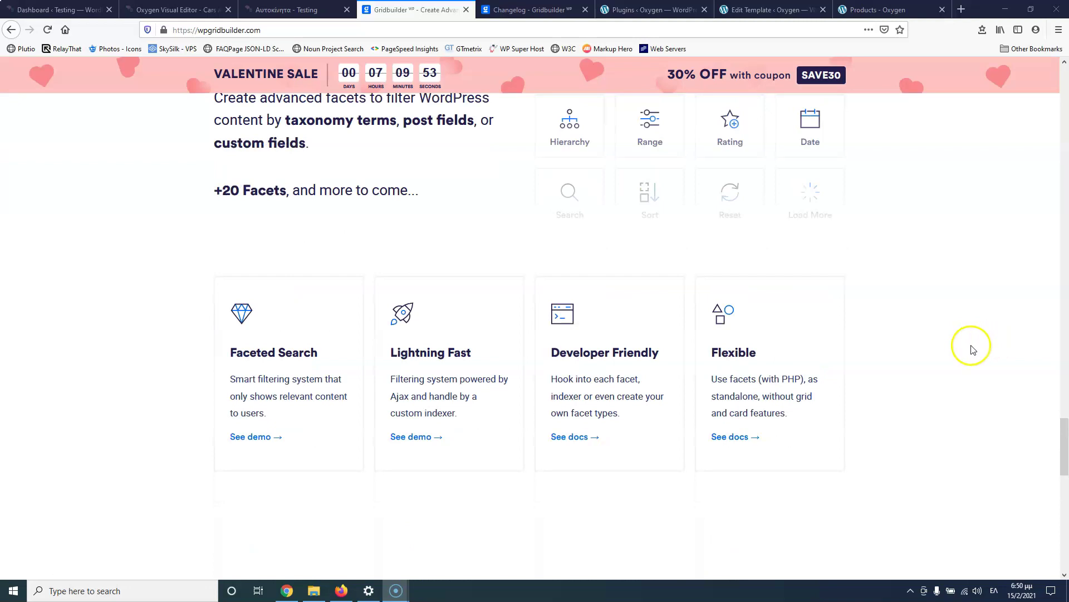
scroll(924, 423, "down", 8)
scroll(970, 425, "up", 10)
Step: Open the Gridbuilder WP pricing page and compare the annual plans with the lifetime plans
left_click(571, 115)
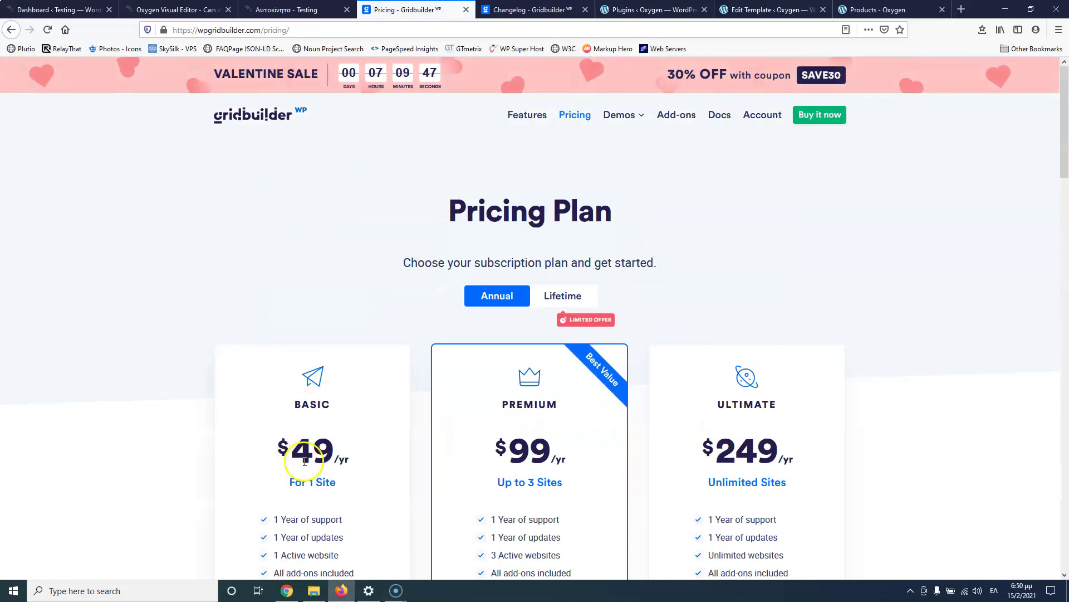
scroll(359, 409, "down", 1)
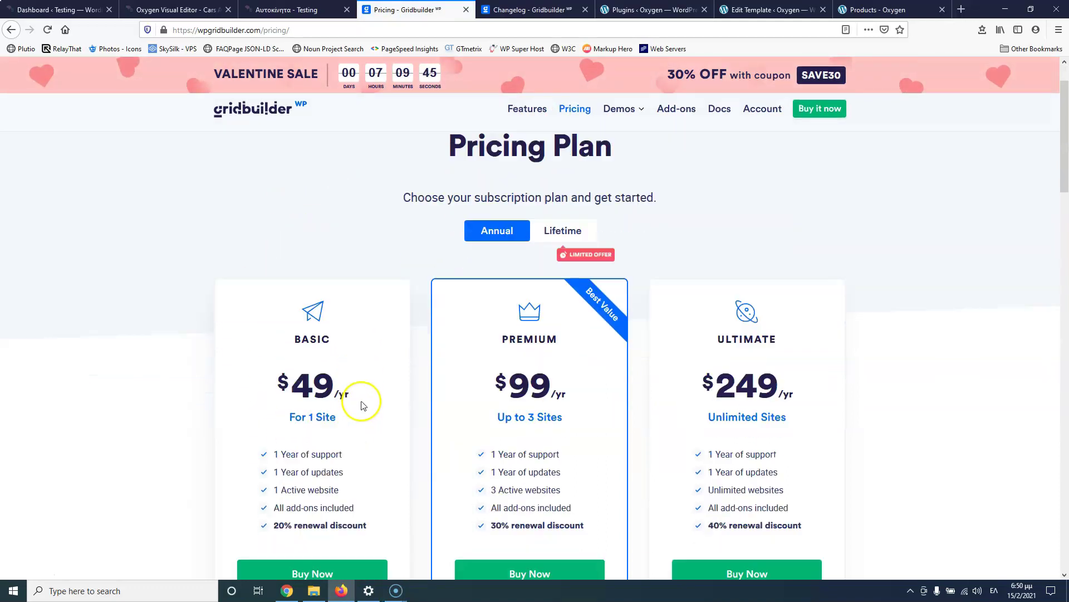
scroll(356, 398, "down", 1)
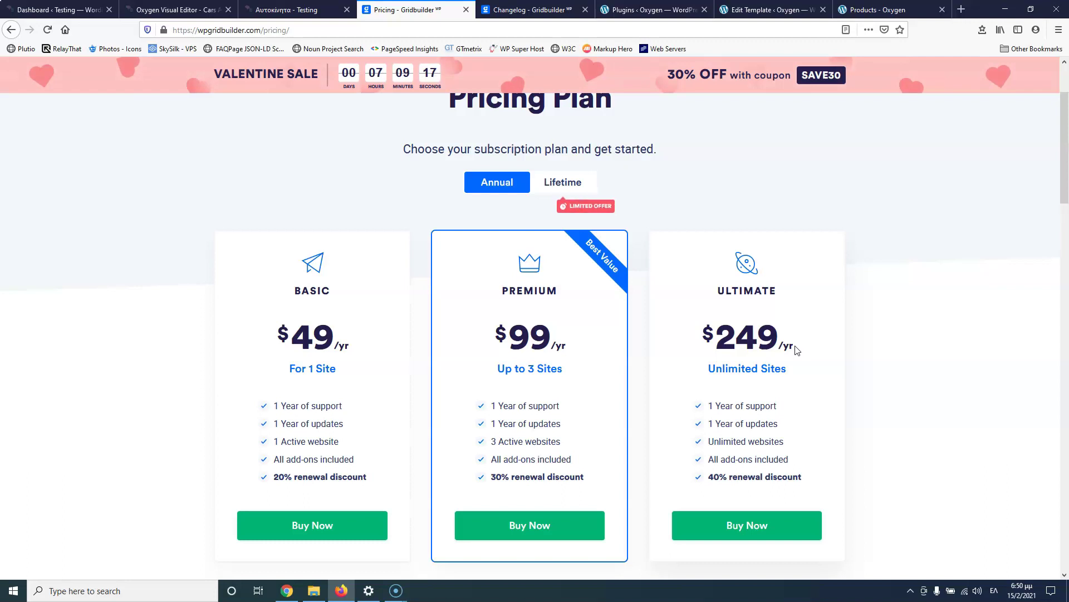
left_click(563, 182)
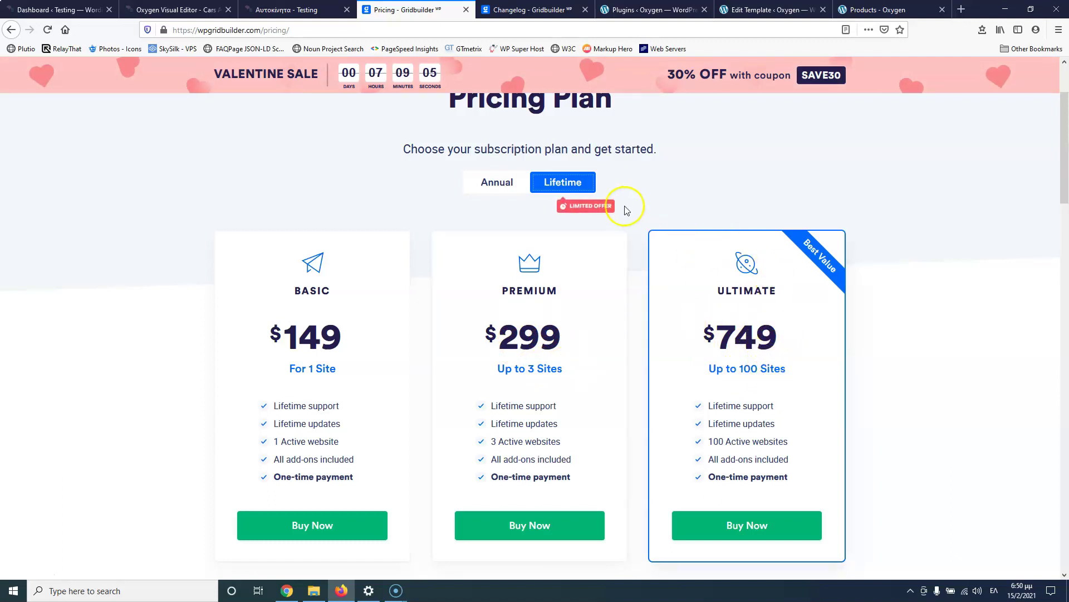
scroll(684, 270, "up", 2)
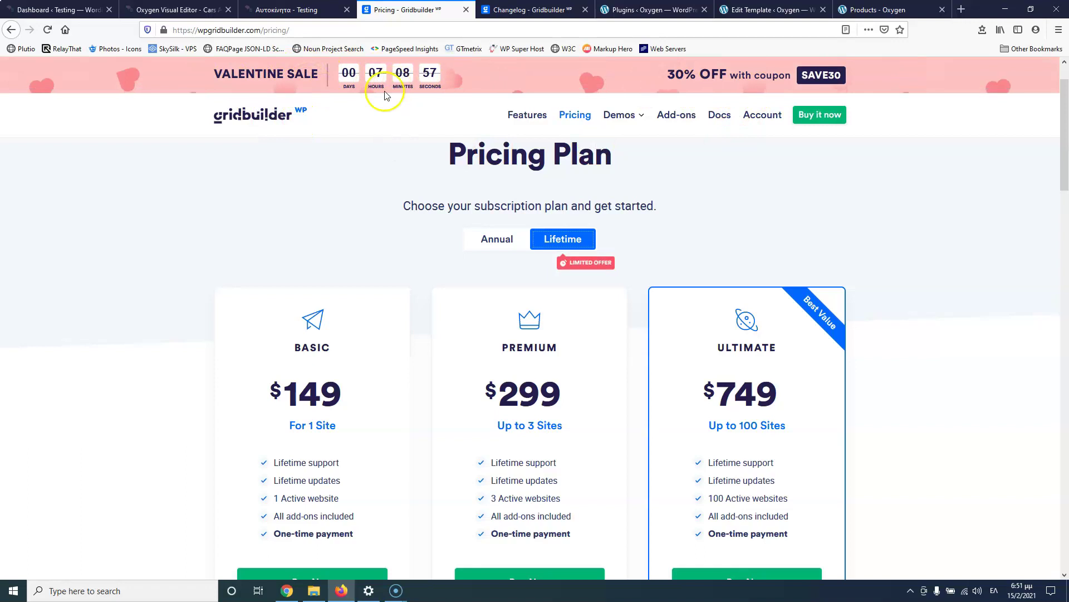
scroll(490, 257, "down", 2)
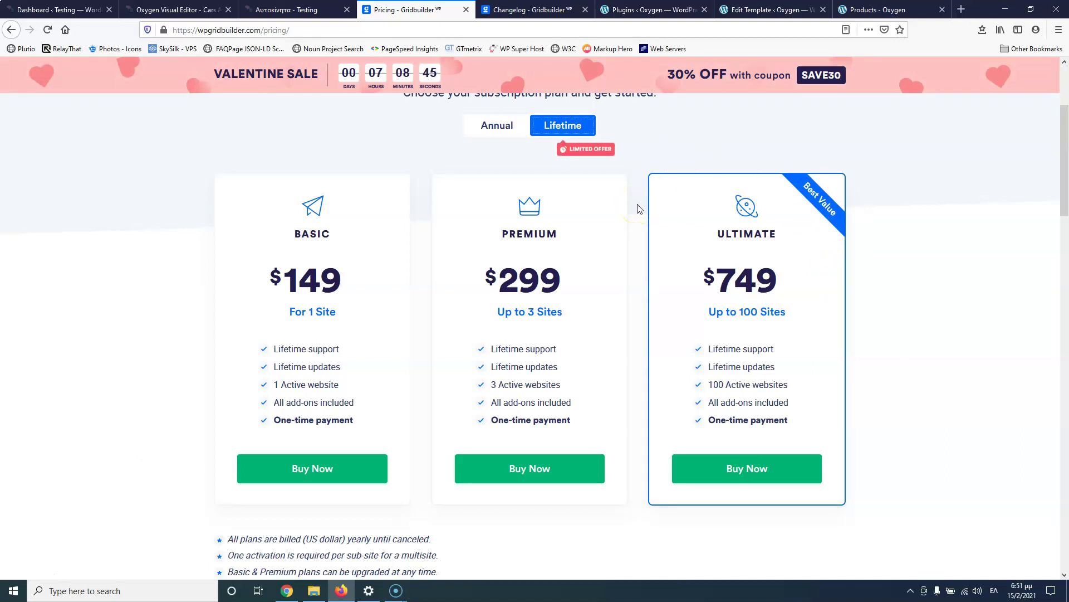
scroll(640, 209, "up", 3)
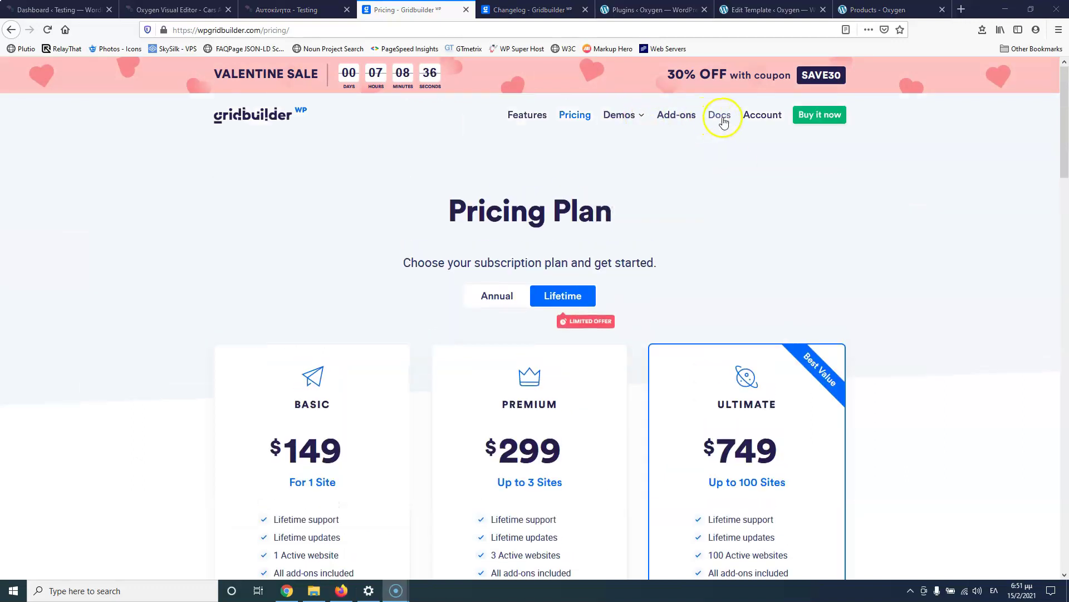
Step: Look over the documentation categories and read the beginning of the Create a Grid guide
left_click(721, 117)
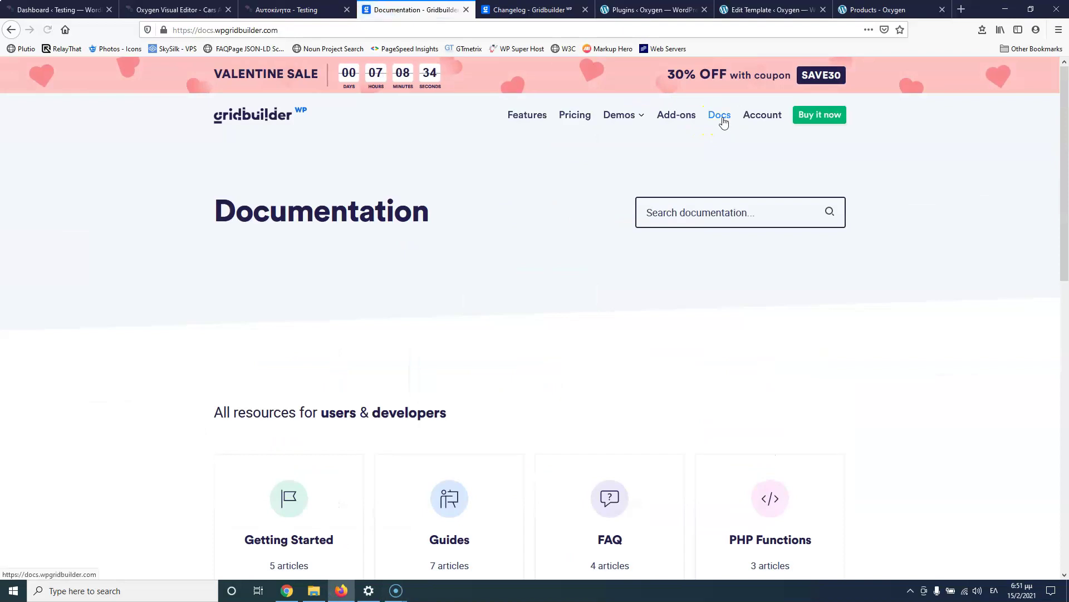
scroll(462, 284, "down", 10)
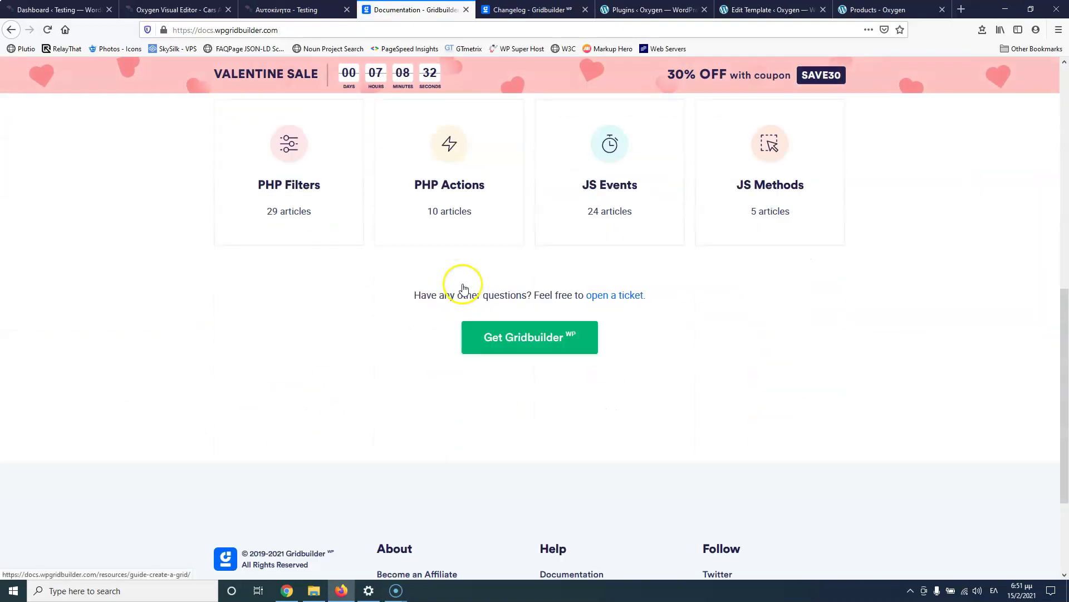
scroll(342, 321, "up", 3)
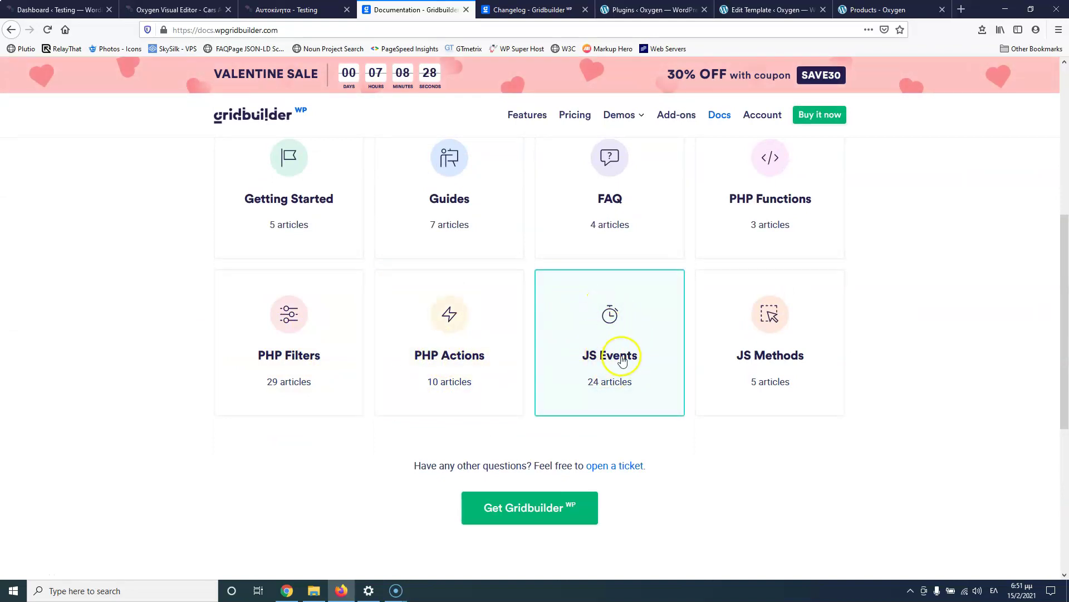
scroll(452, 295, "up", 2)
left_click(441, 315)
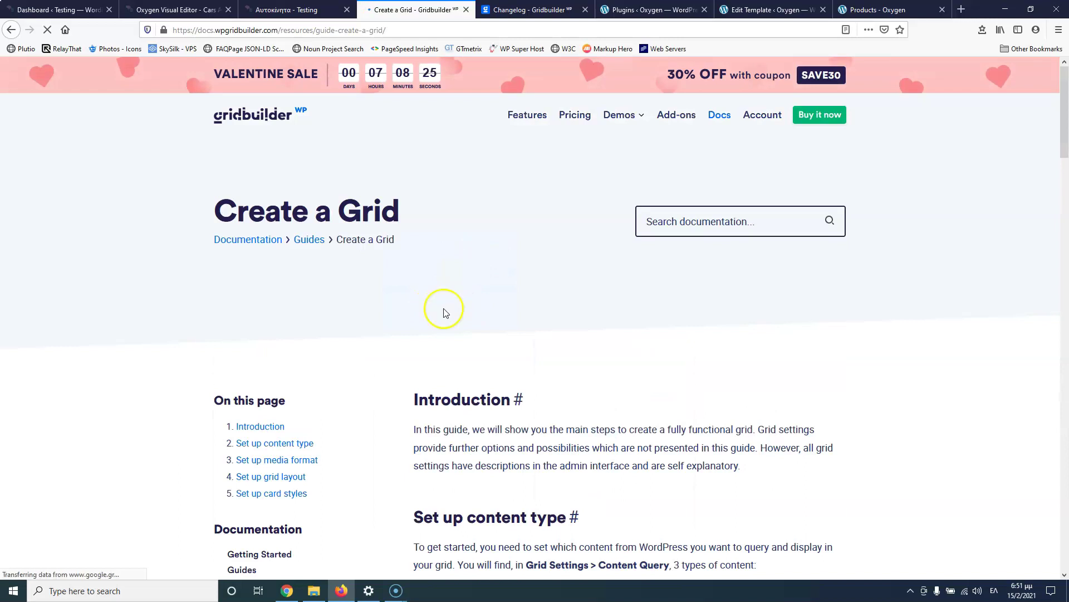
scroll(306, 310, "down", 5)
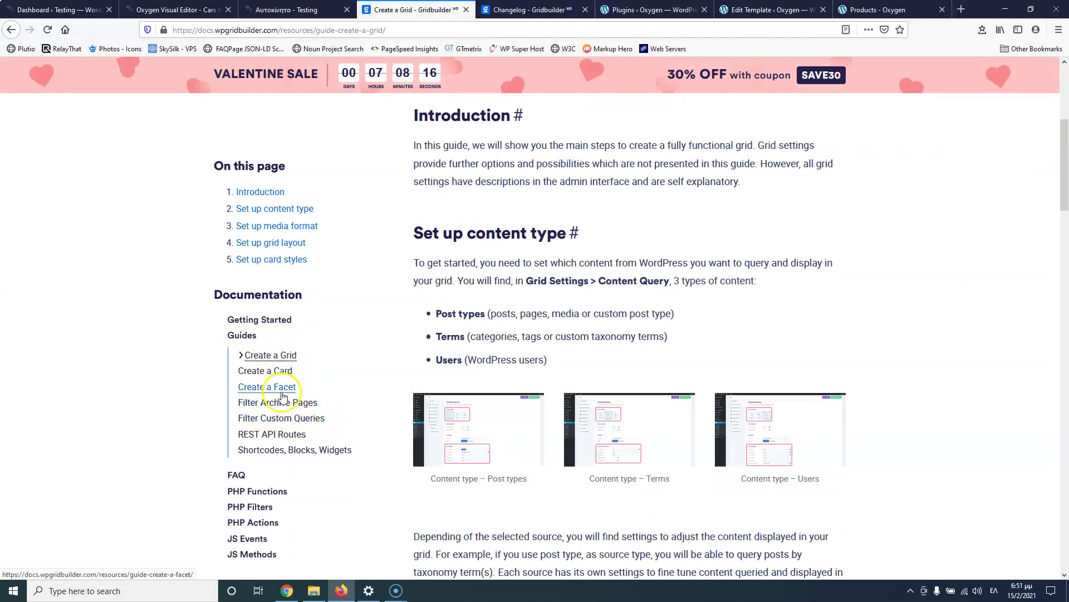
Step: Open the Filter Archive Pages guide and skim it down to the Oxygen Builder examples
left_click(286, 407)
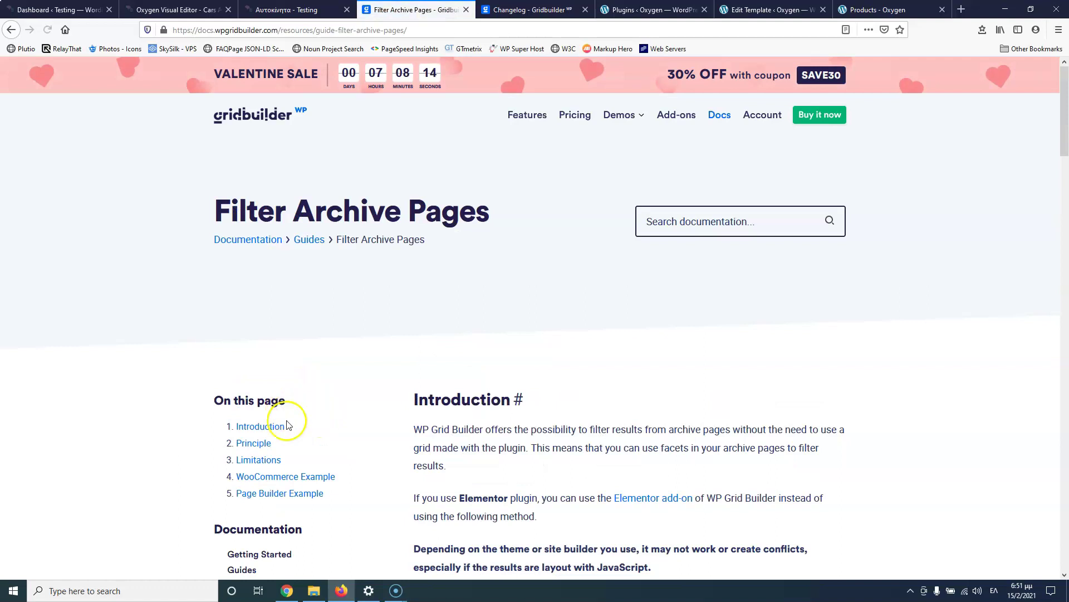
scroll(247, 440, "down", 4)
scroll(723, 350, "down", 15)
scroll(723, 350, "down", 5)
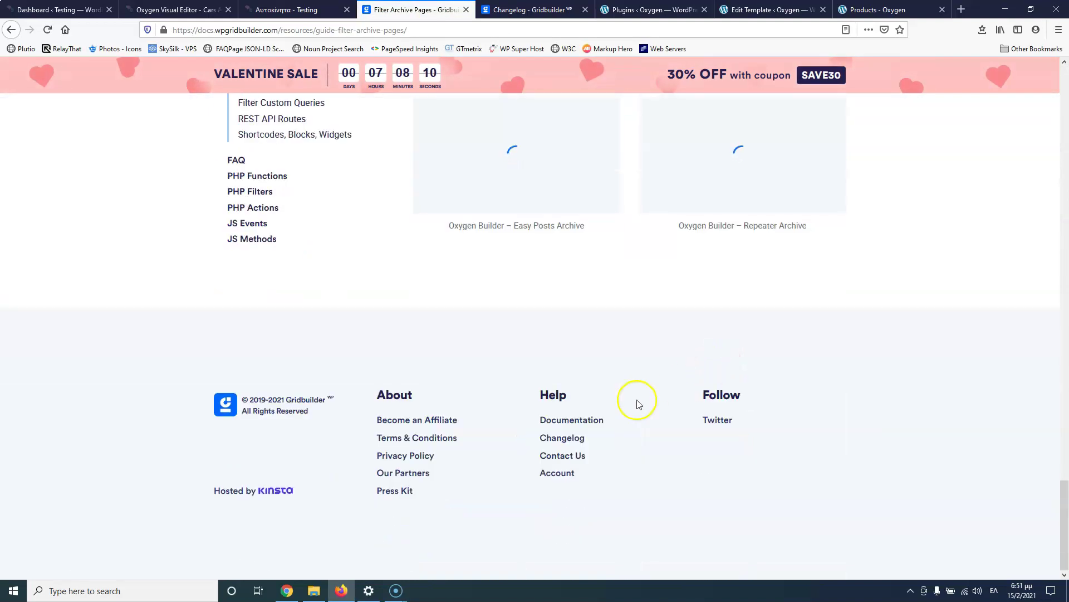
Step: Review the plugin's changelog from the first release, v1.0.0, up to v1.5.3, and close that page
left_click(538, 10)
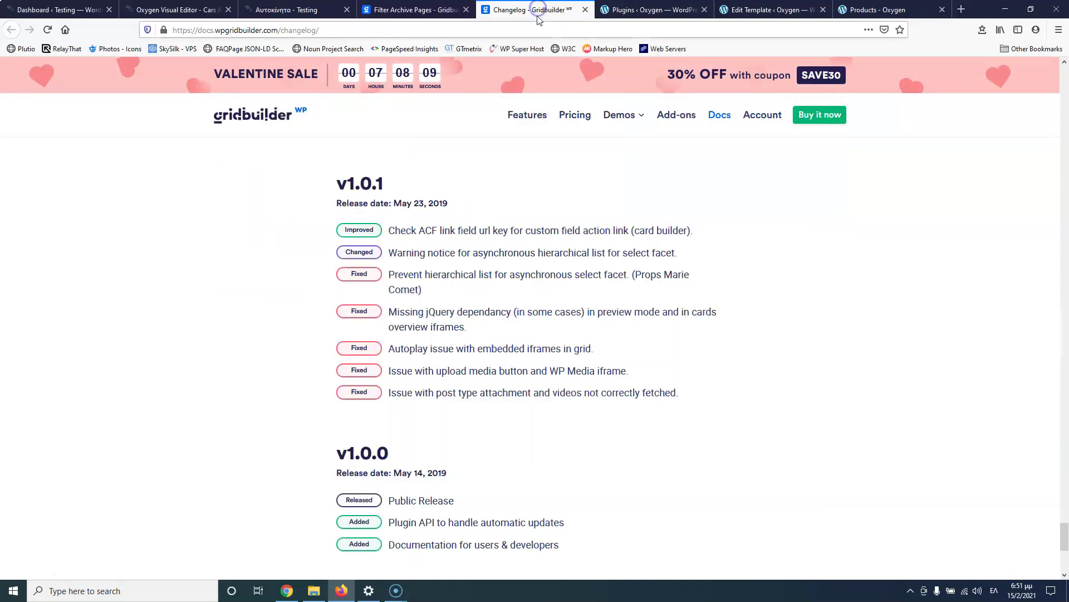
scroll(420, 403, "down", 5)
scroll(436, 349, "up", 4)
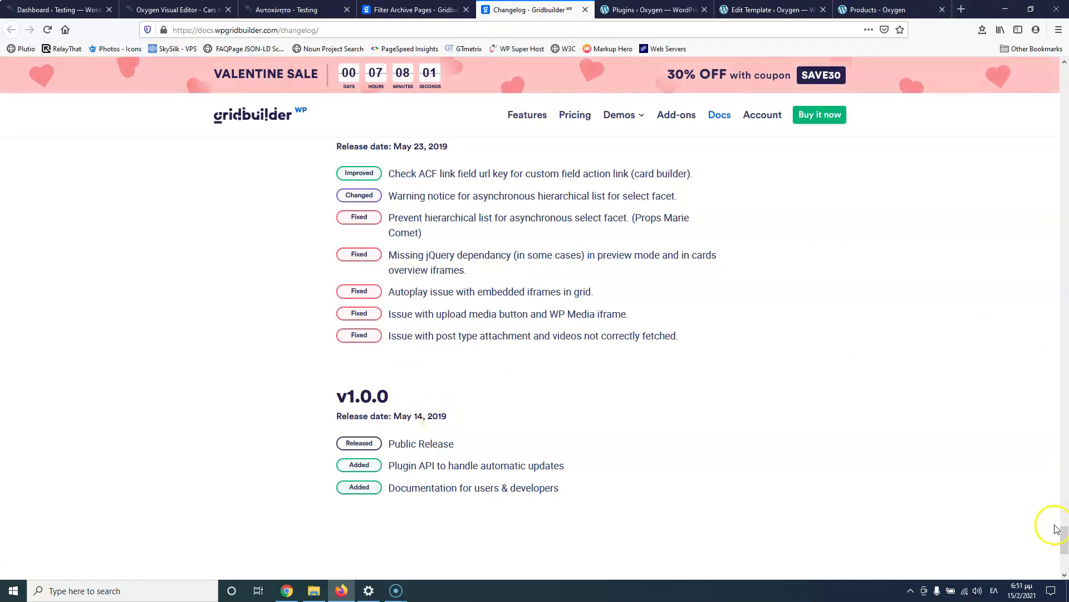
left_click_drag(1064, 539, 1064, 294)
left_click_drag(1061, 119, 1061, 83)
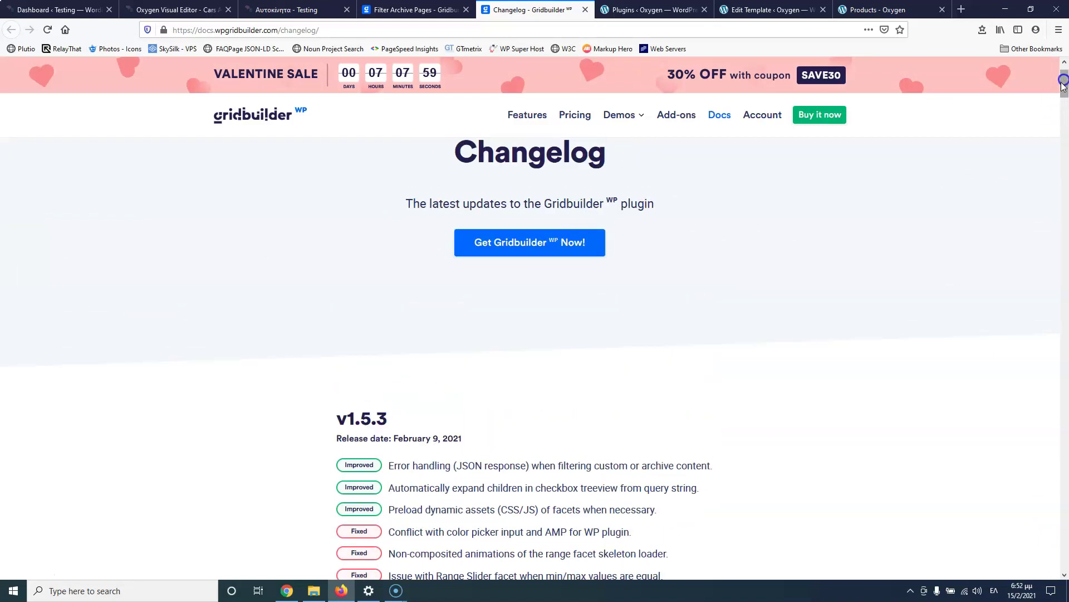
scroll(649, 417, "down", 3)
scroll(649, 419, "up", 3)
scroll(649, 419, "down", 3)
scroll(651, 419, "up", 3)
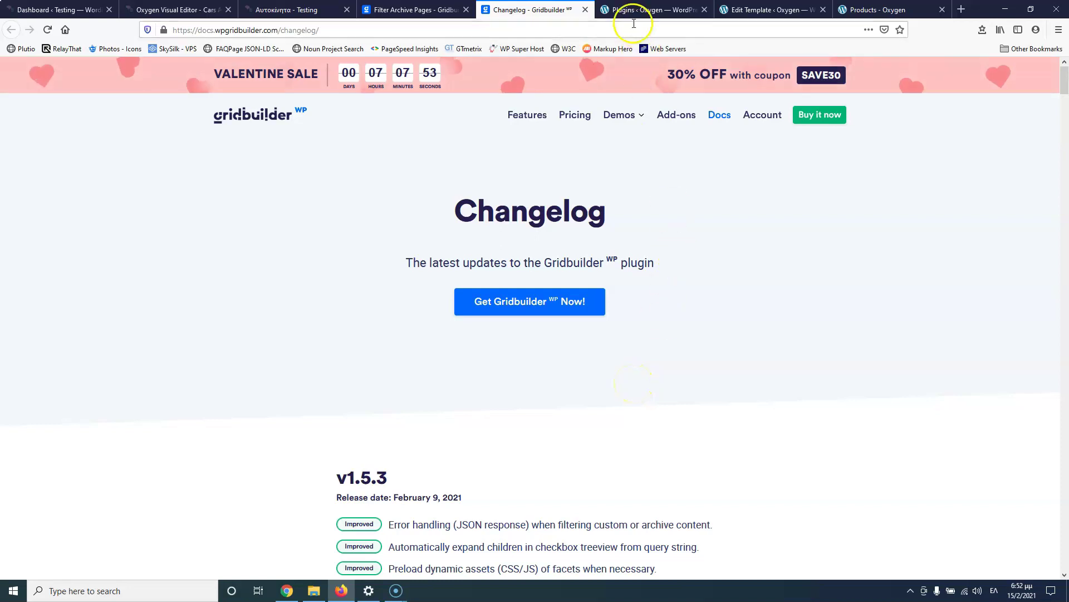
left_click(585, 9)
Step: Check the Used Cars listing page, and open the form for uploading a new plugin in the Testing site's WordPress admin
left_click(301, 9)
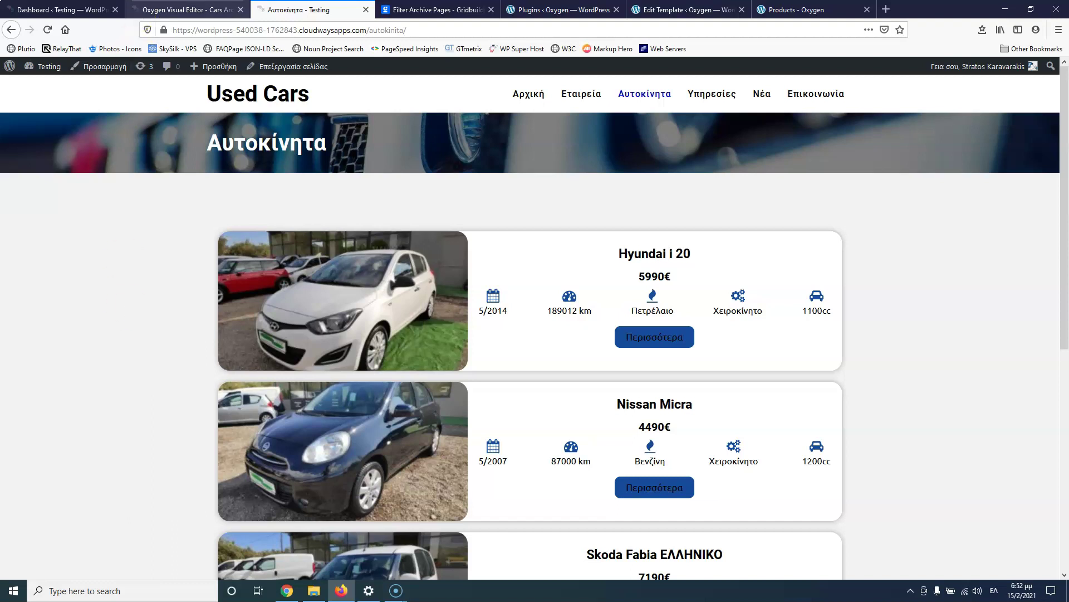
left_click(45, 10)
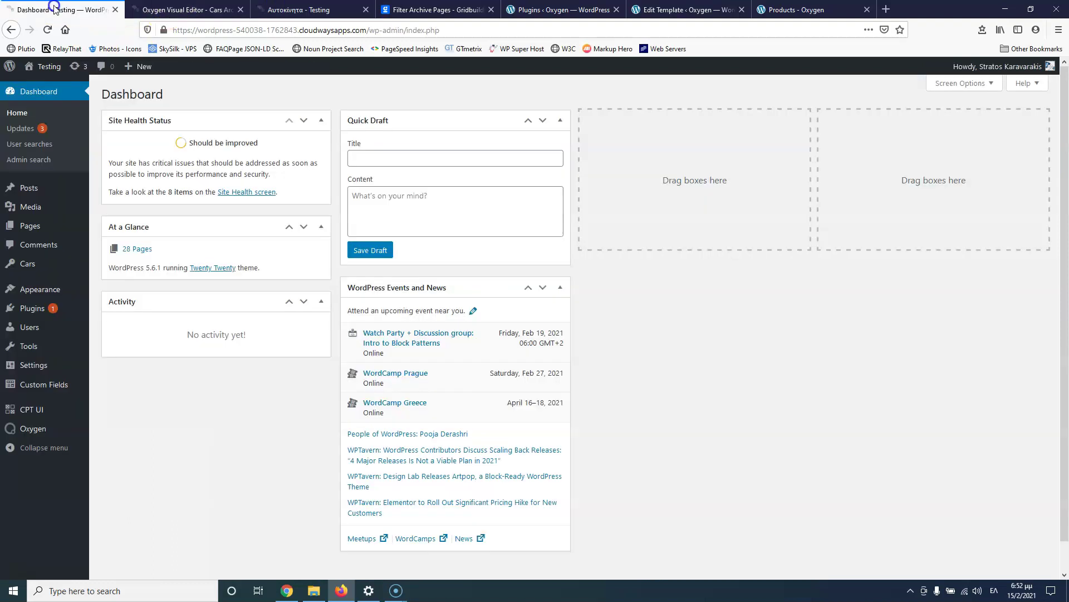
mouse_move(25, 306)
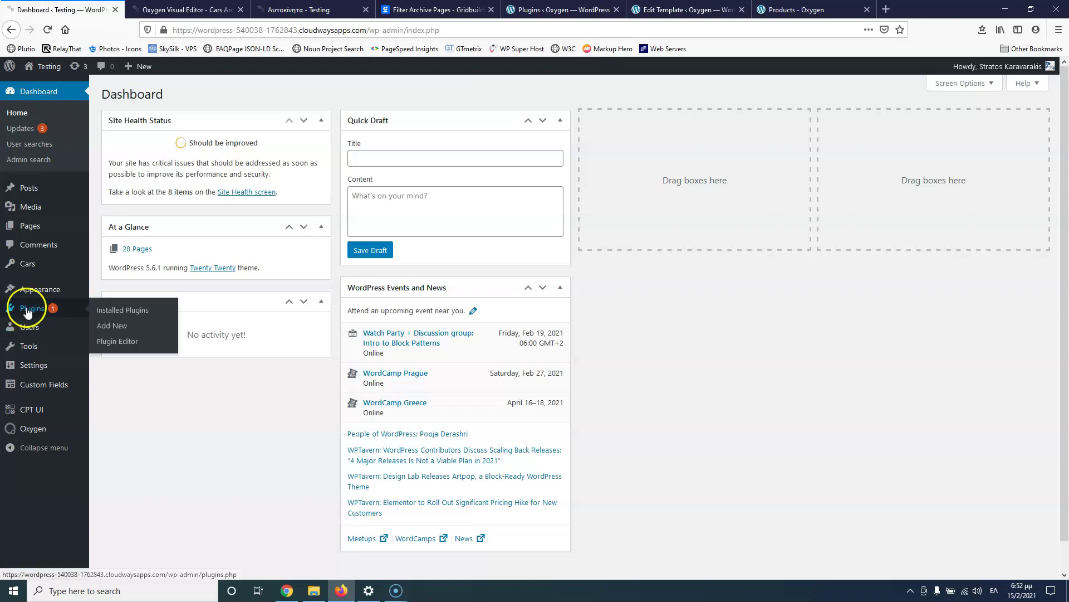
left_click(120, 326)
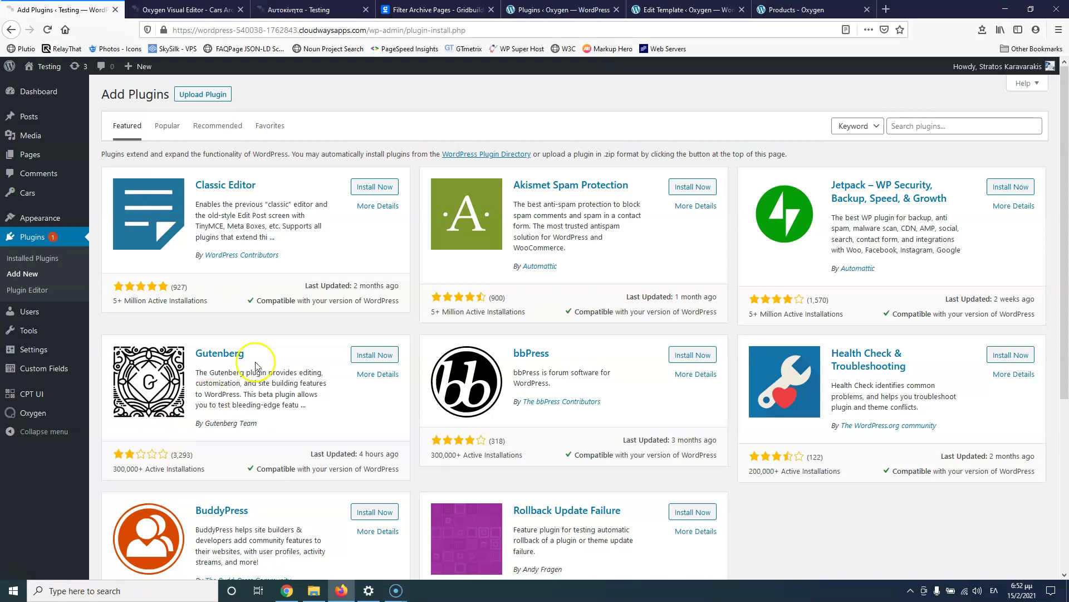
left_click(212, 96)
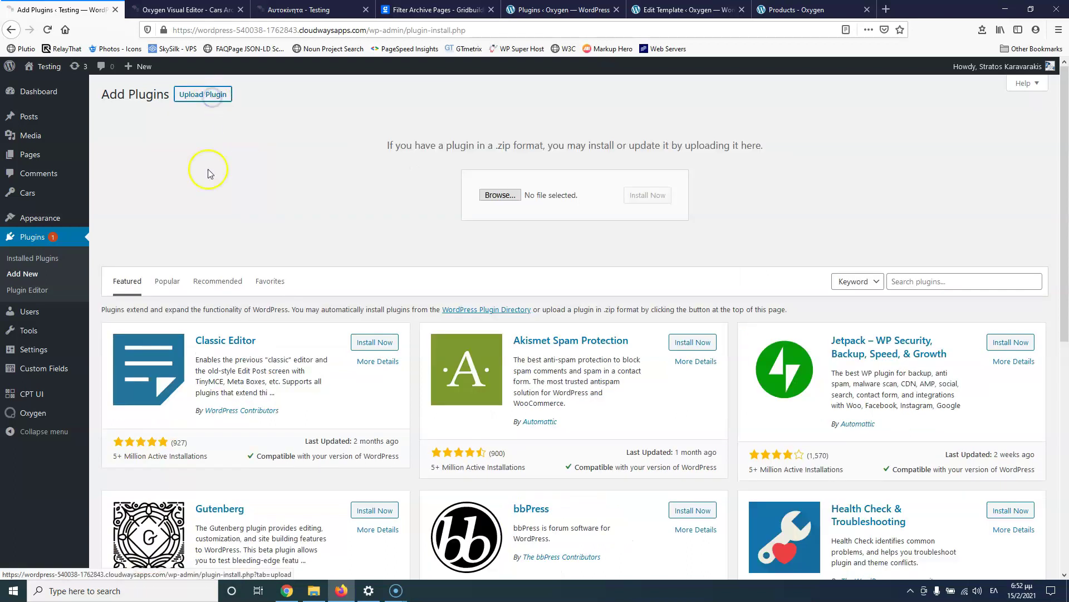
Step: Upload and install wp-grid-builder-v1.5.3.zip, and activate the plugin
left_click_drag(0, 100, 491, 197)
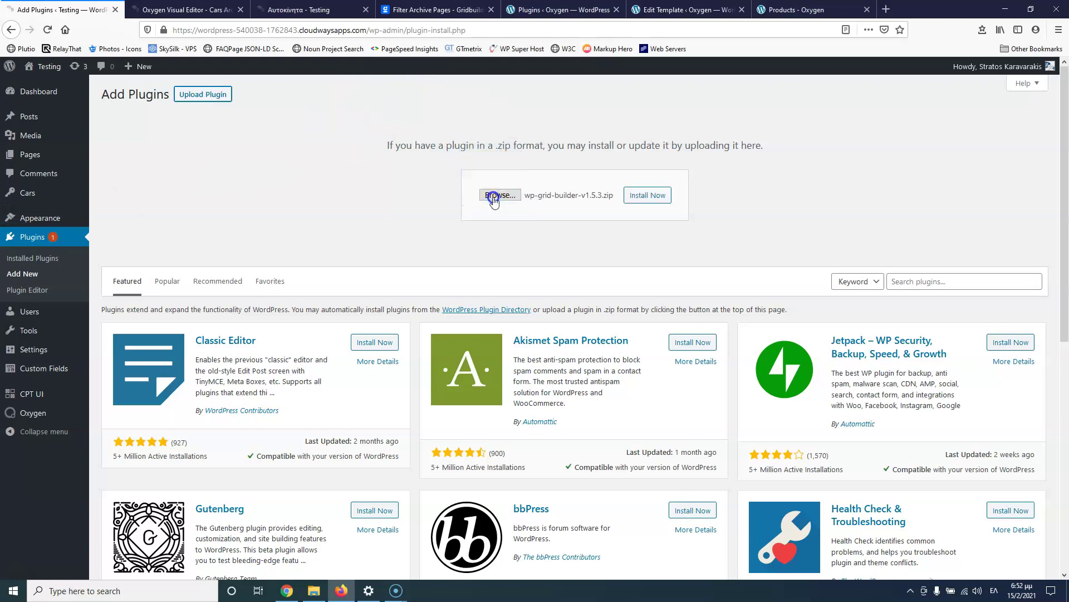
left_click(640, 201)
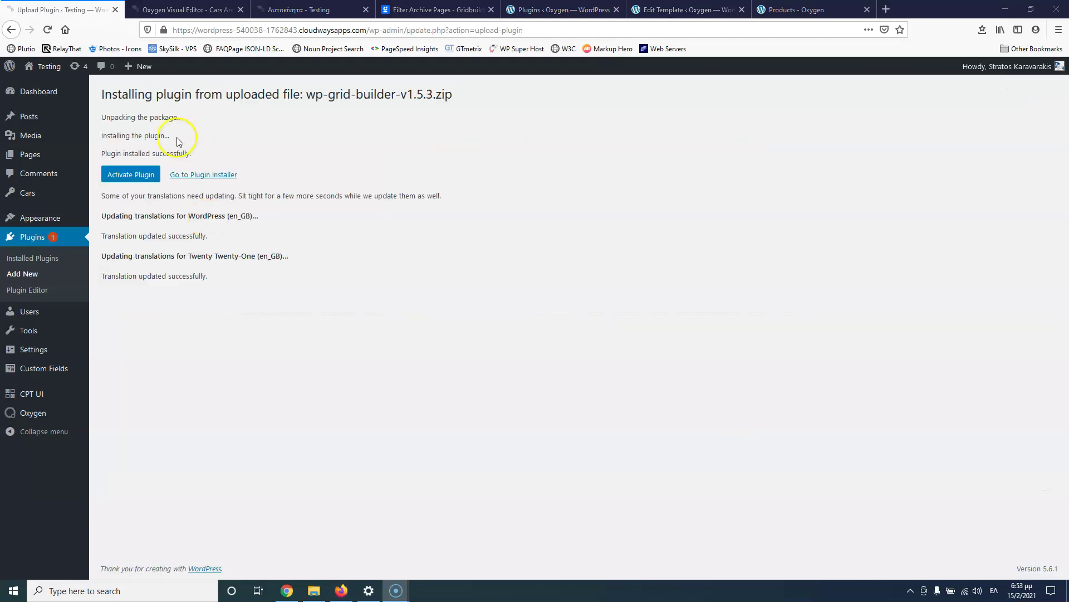
left_click(122, 178)
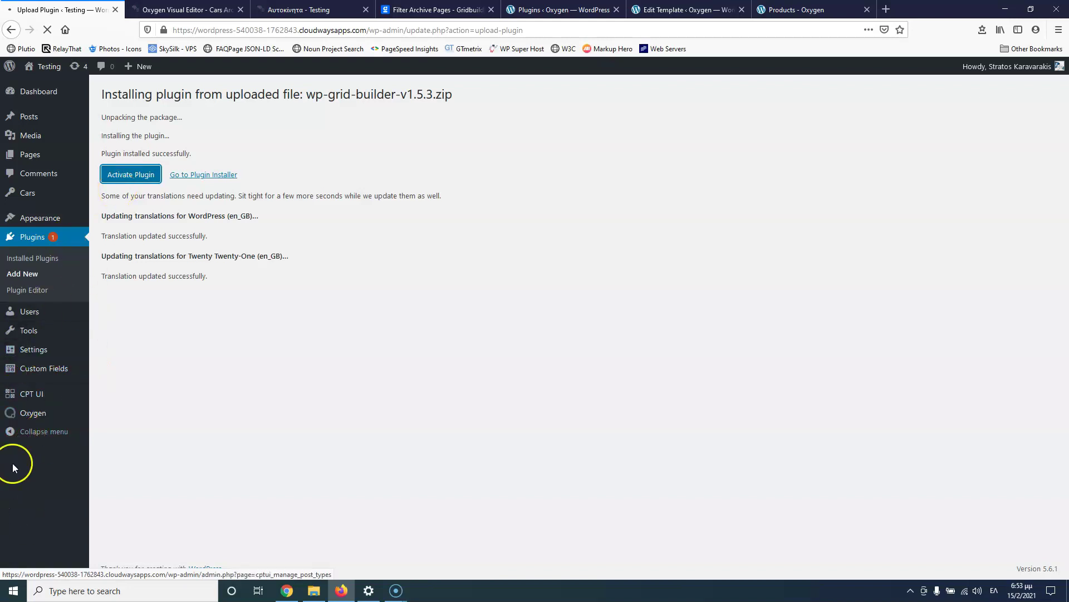
mouse_move(43, 402)
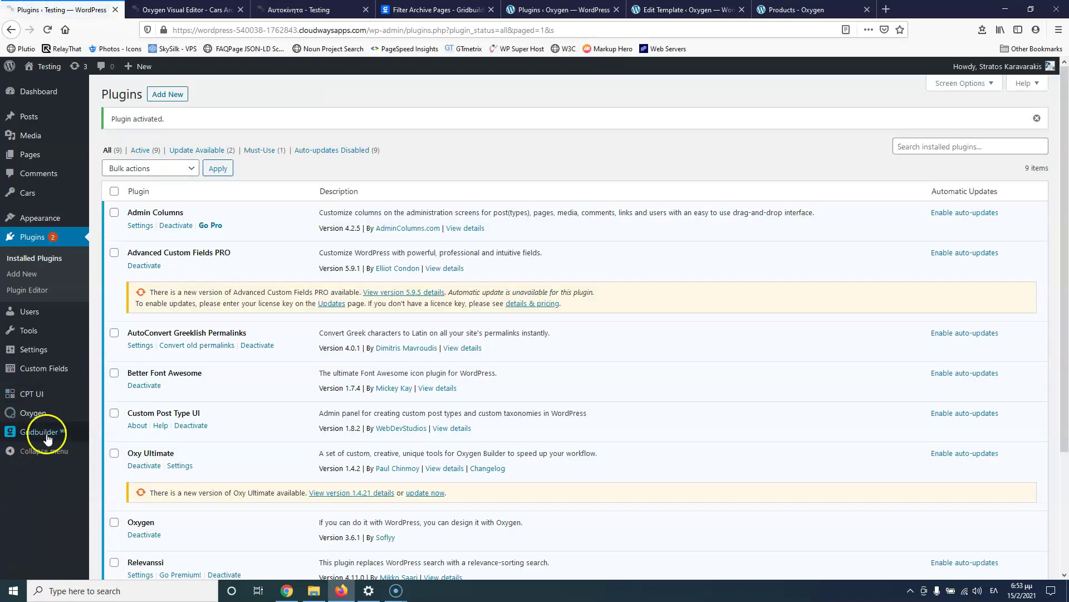
mouse_move(30, 439)
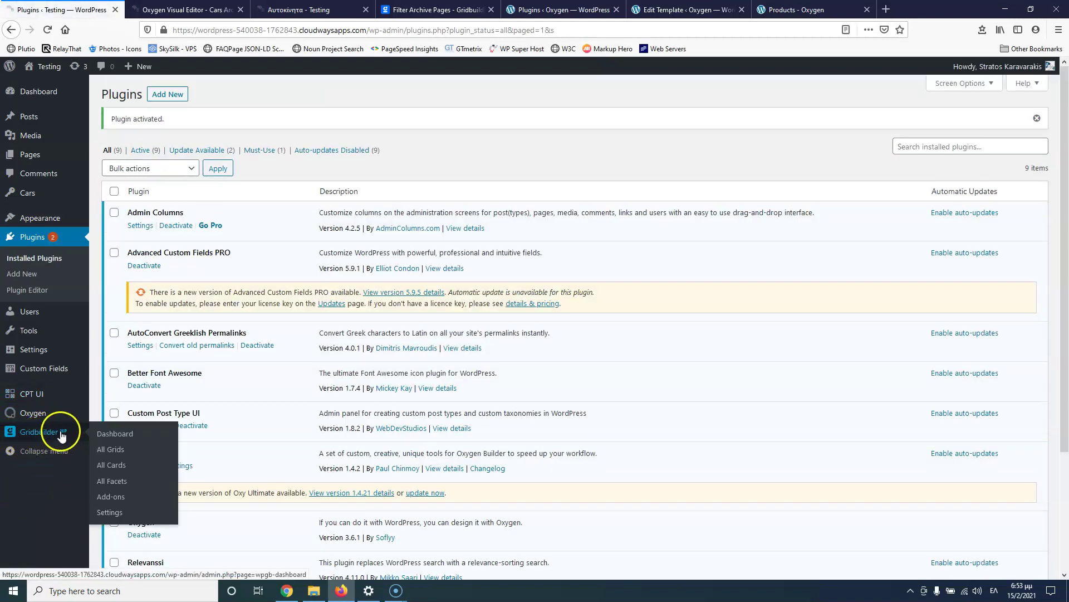
Step: Open the Gridbuilder WP settings, check the Post Formats Support help, and enable Filter Custom Content
left_click(115, 514)
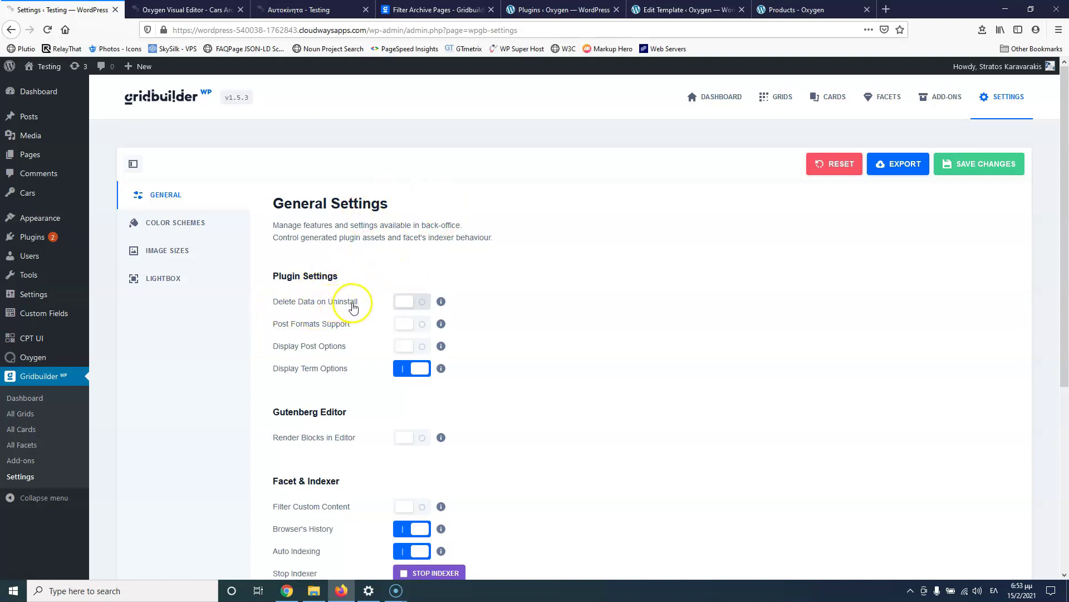
scroll(351, 305, "down", 2)
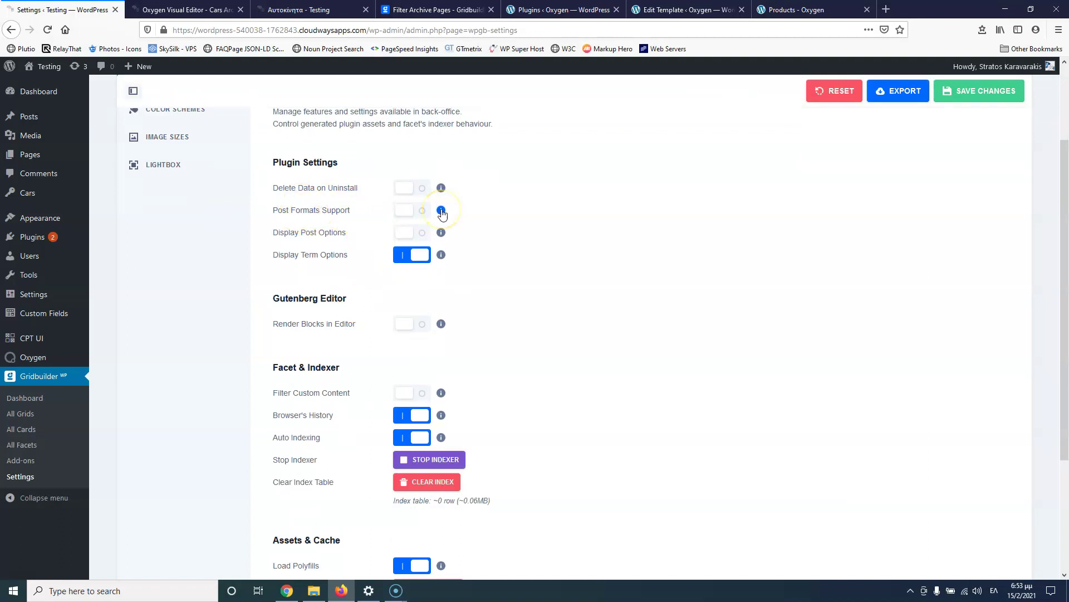
left_click(441, 211)
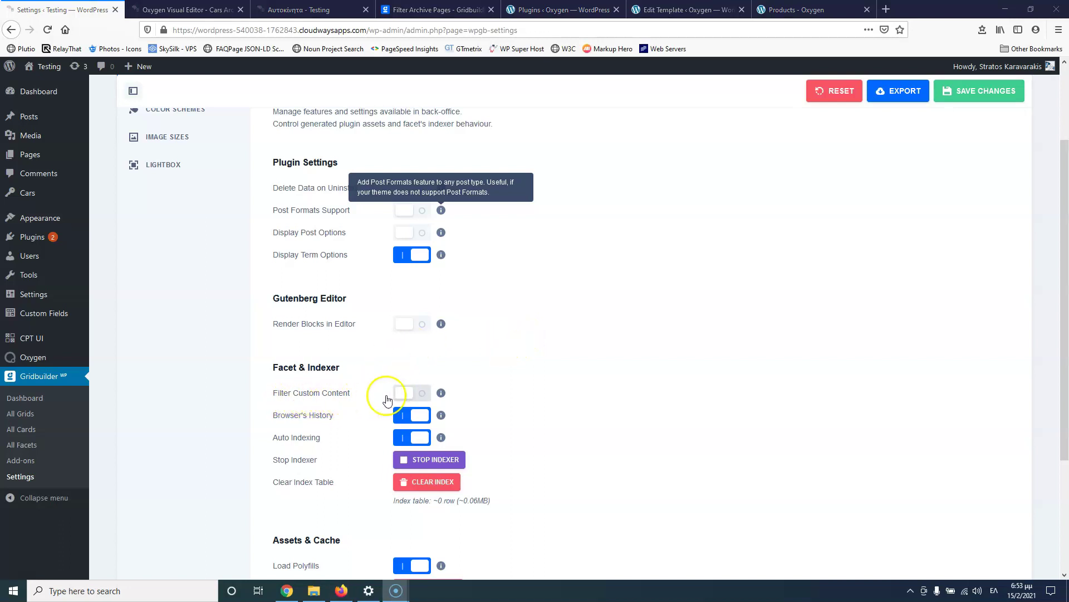
left_click(416, 395)
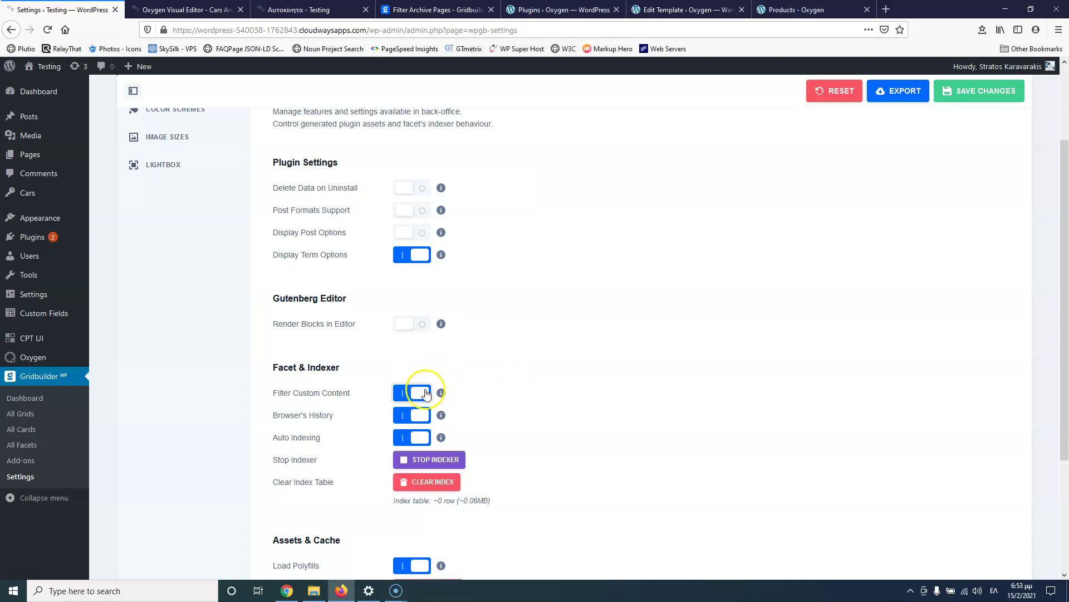
scroll(505, 383, "down", 3)
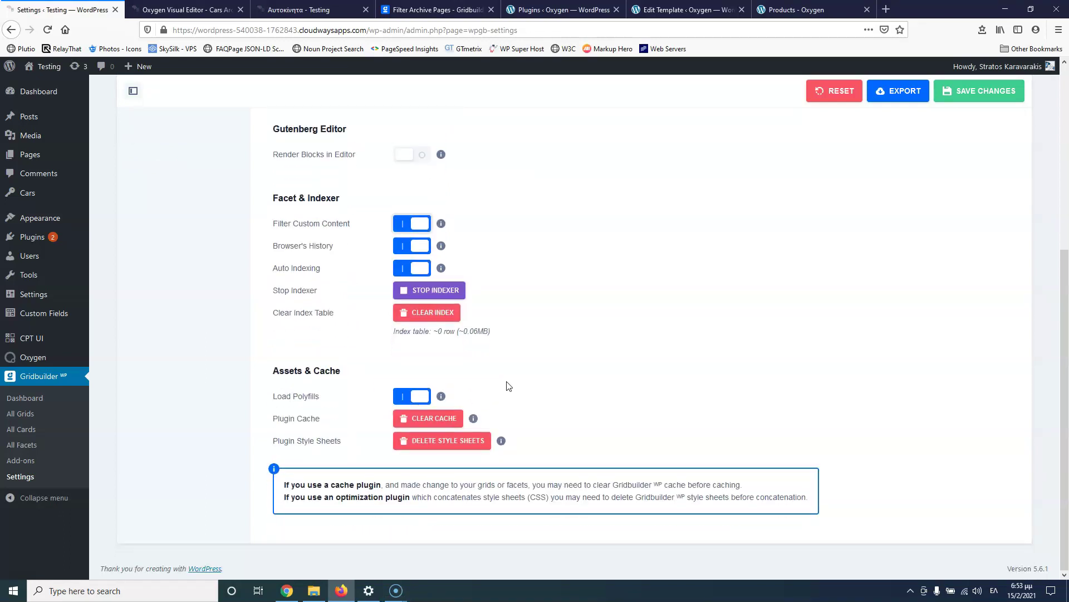
scroll(507, 384, "up", 5)
Step: Review the plugin's color schemes, including the dark primary color's help text and the accent color picker
left_click(179, 223)
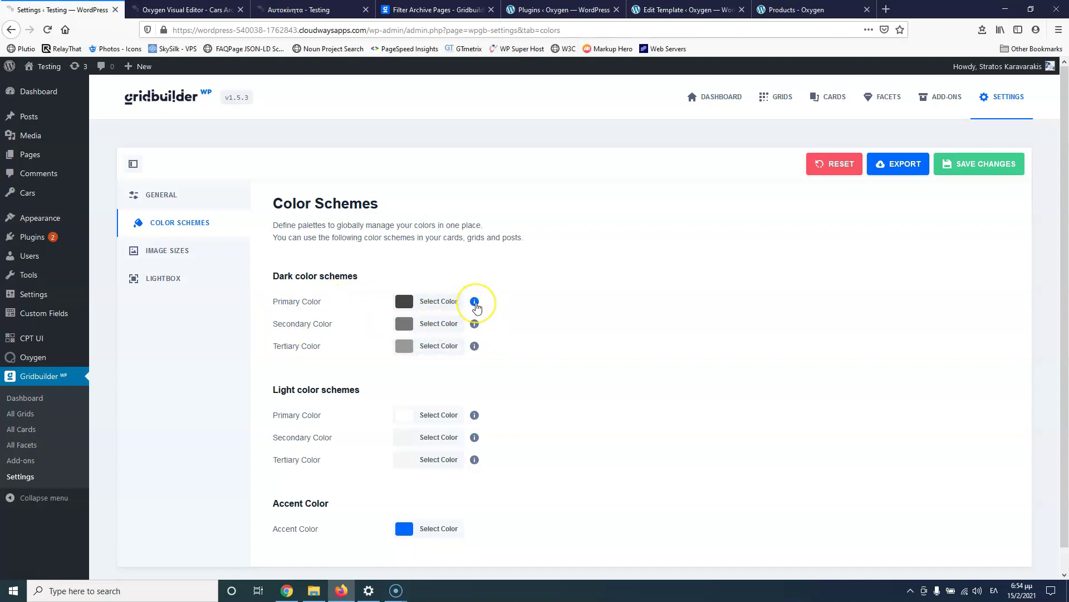
left_click(476, 303)
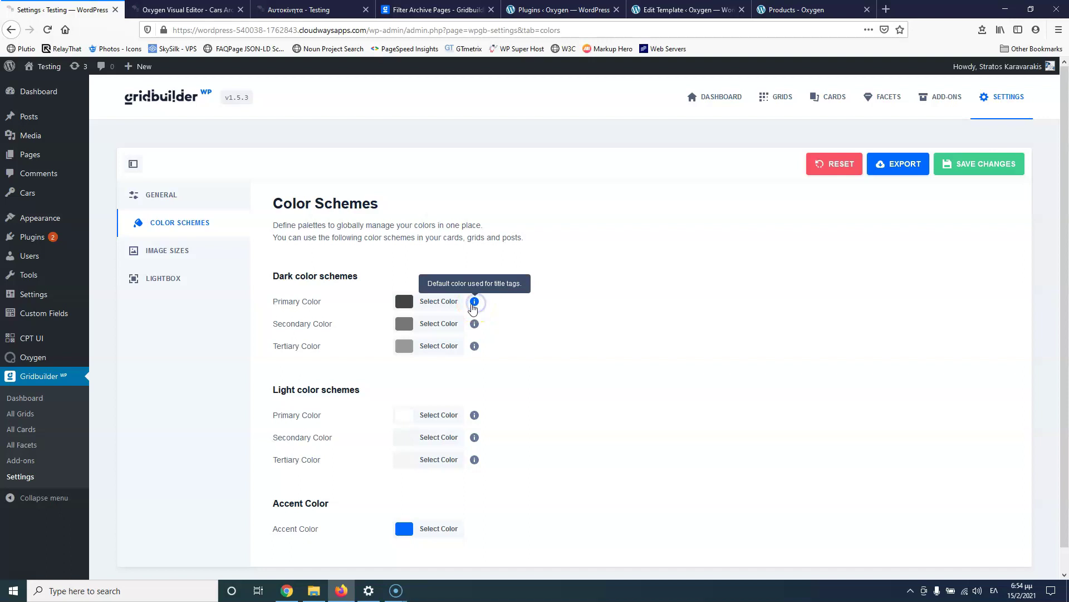
left_click(533, 409)
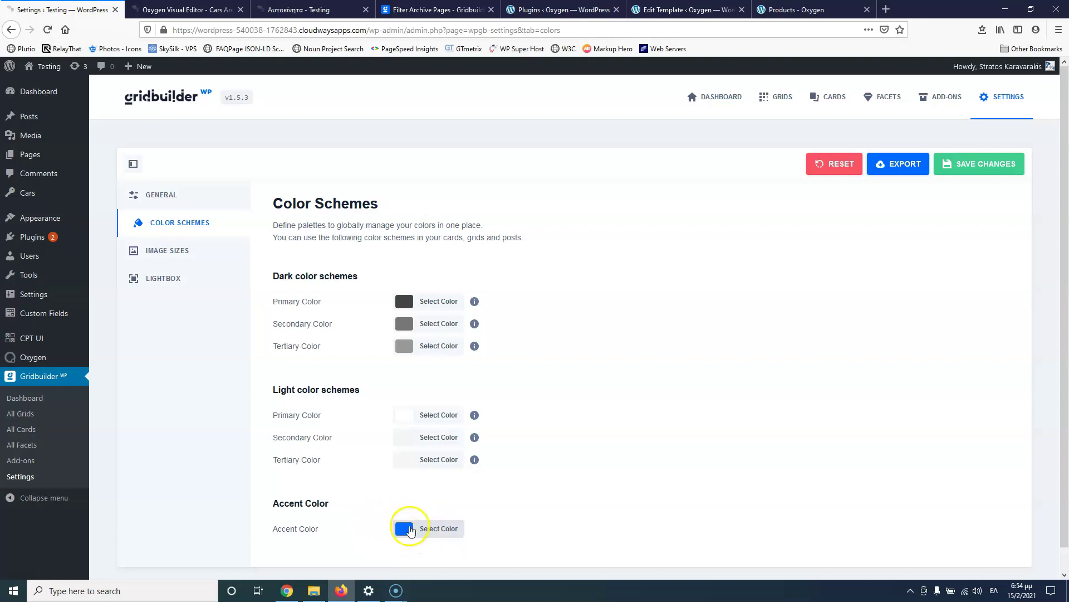
left_click(405, 530)
scroll(596, 412, "down", 2)
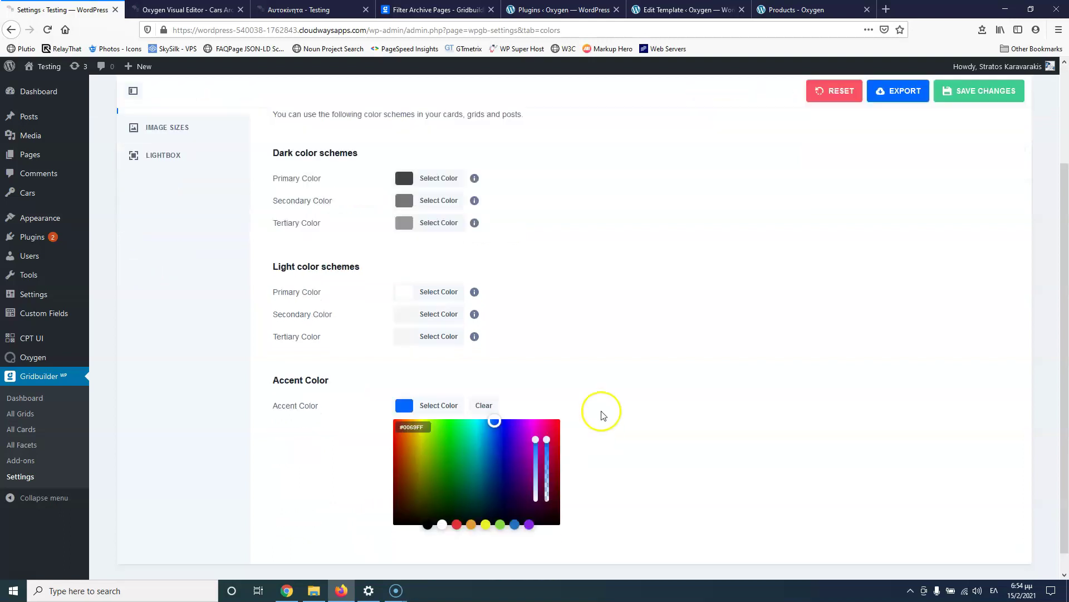
left_click(610, 376)
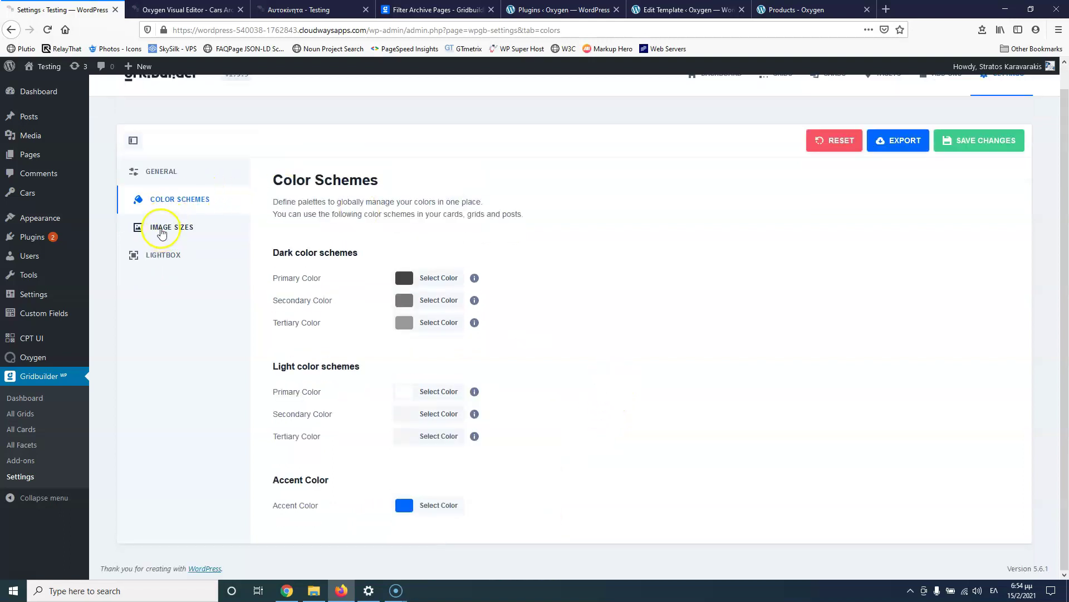
Step: Look through the plugin's image size settings and its lightbox settings
left_click(162, 230)
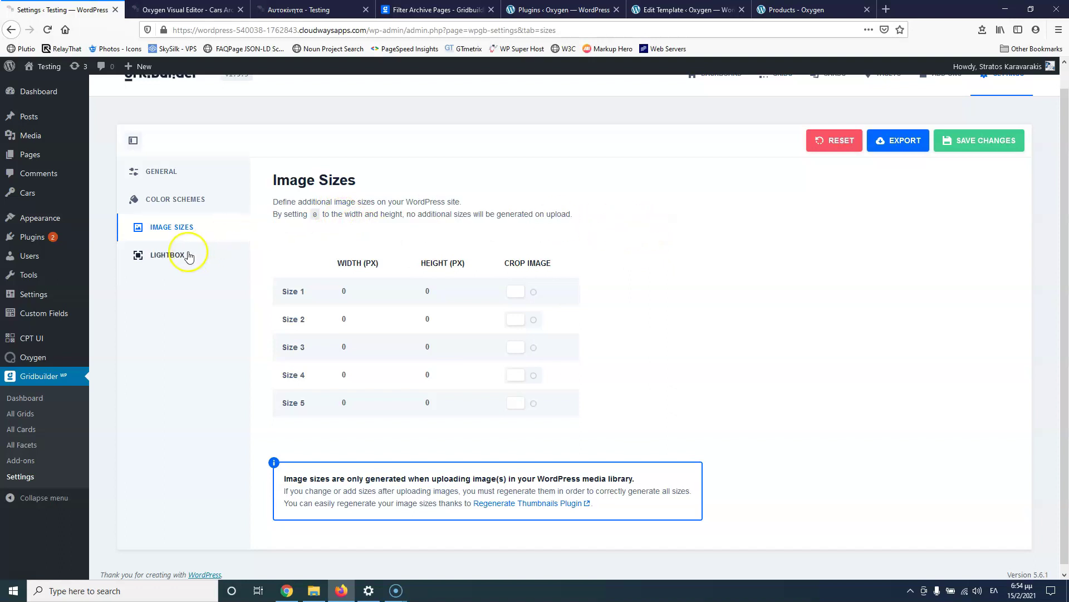
left_click(170, 255)
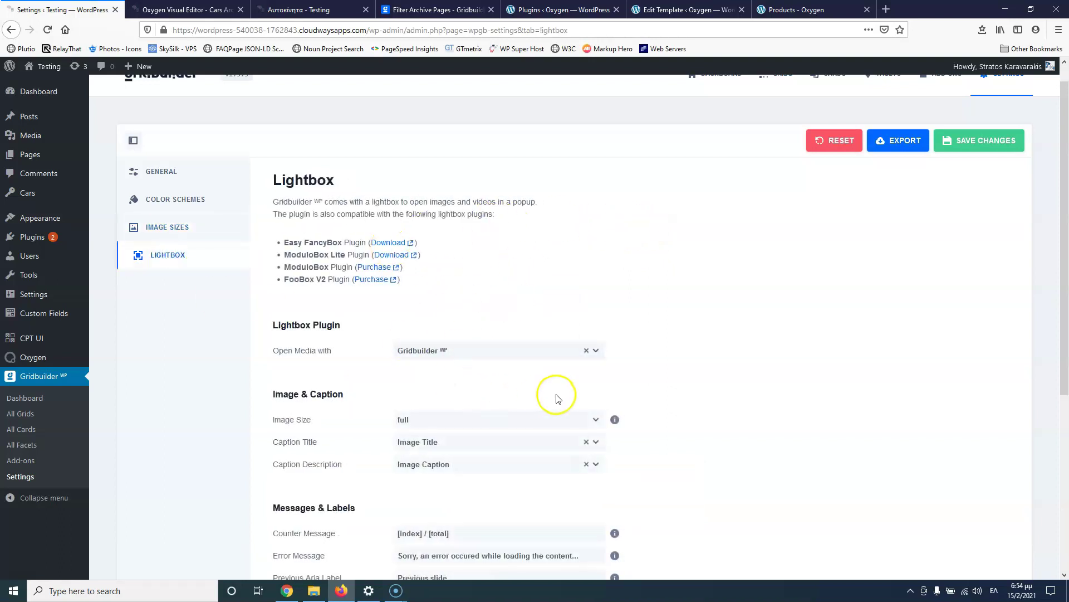
scroll(557, 396, "down", 4)
scroll(558, 396, "up", 5)
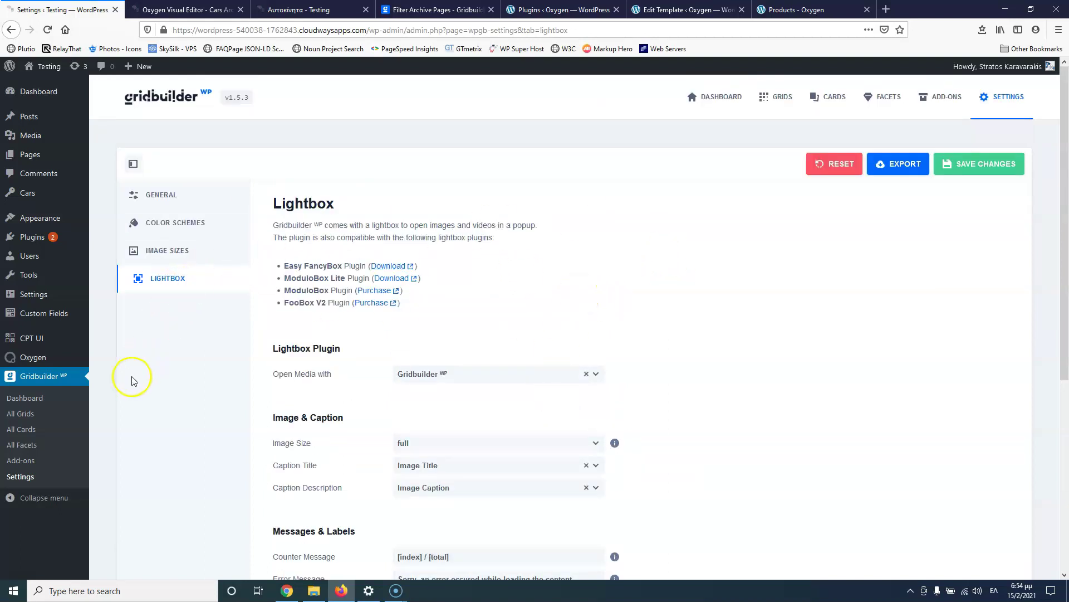
Step: Open the overview of all facets, and look through the car details on the Used Cars listing page
left_click(29, 445)
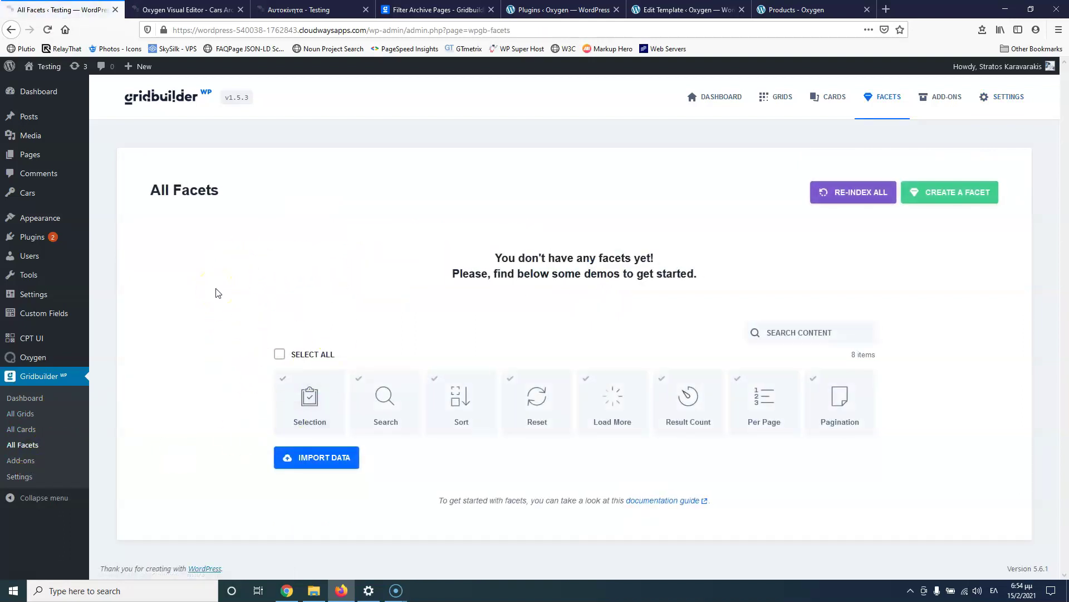
left_click(190, 11)
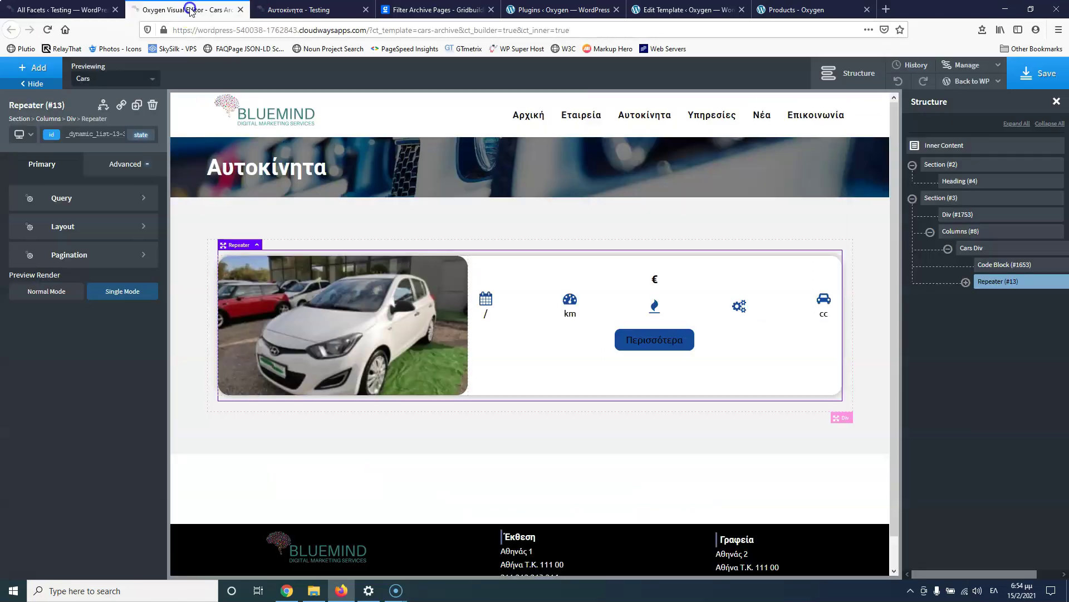
left_click(289, 10)
scroll(333, 386, "down", 3)
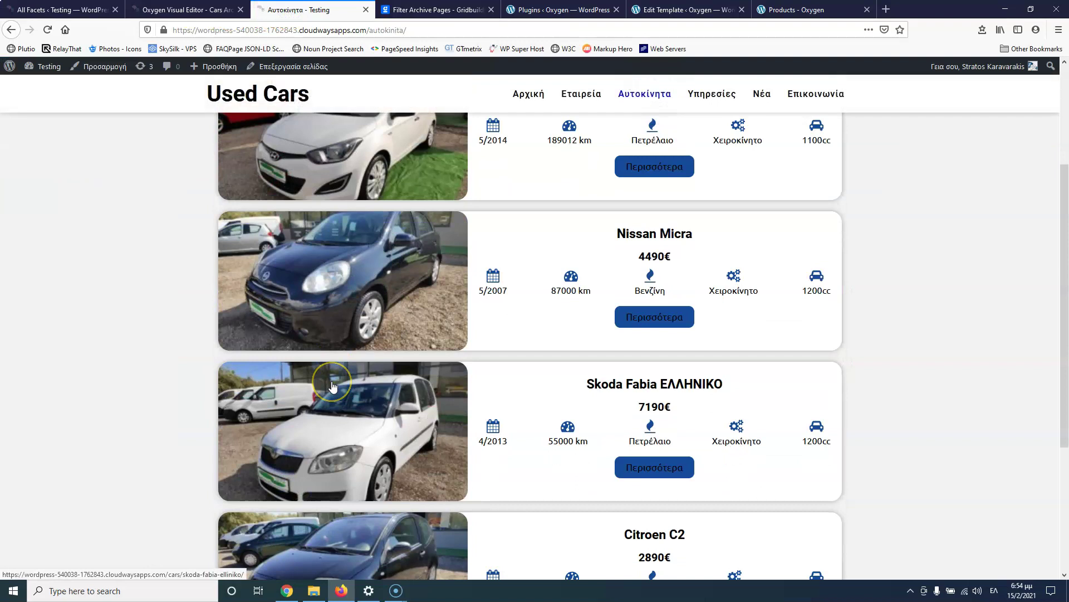
scroll(333, 386, "up", 1)
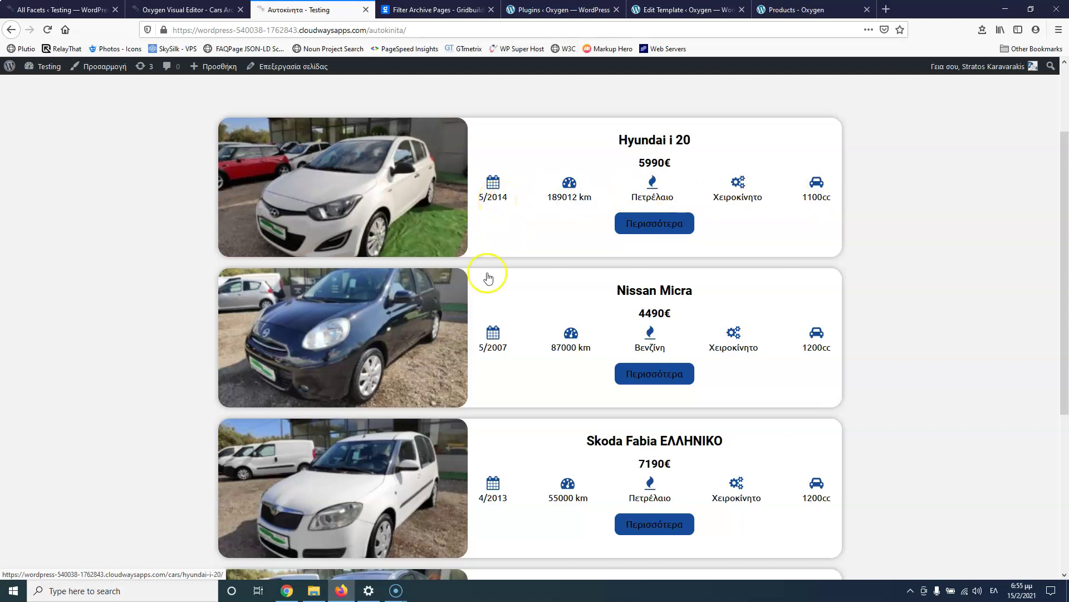
scroll(497, 325, "down", 3)
scroll(512, 343, "up", 3)
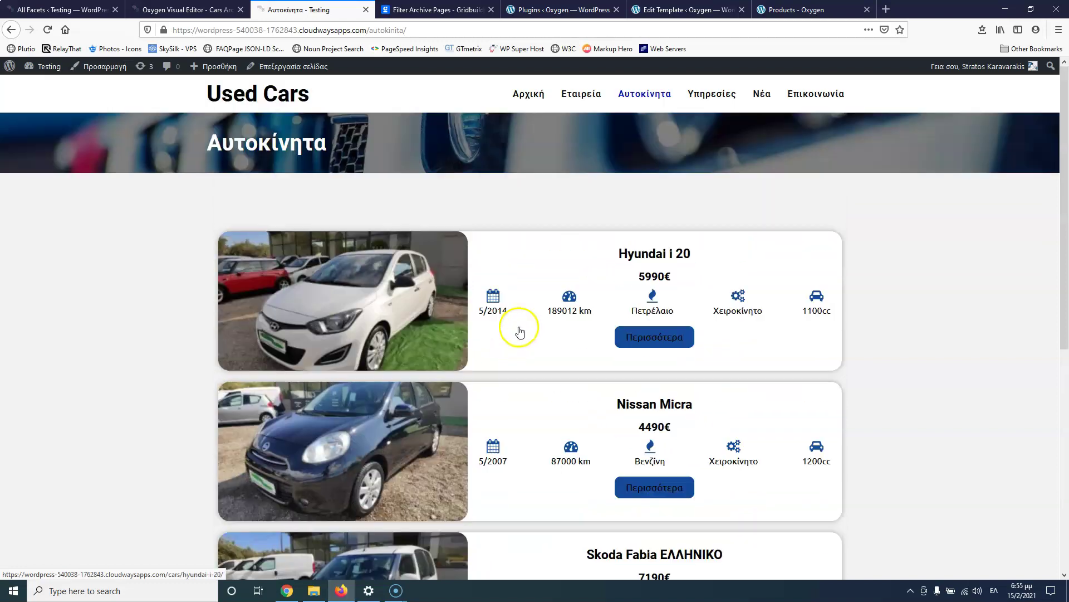
Step: Create a new facet named Car Color in Gridbuilder WP, and check its slug and title fields
left_click(75, 9)
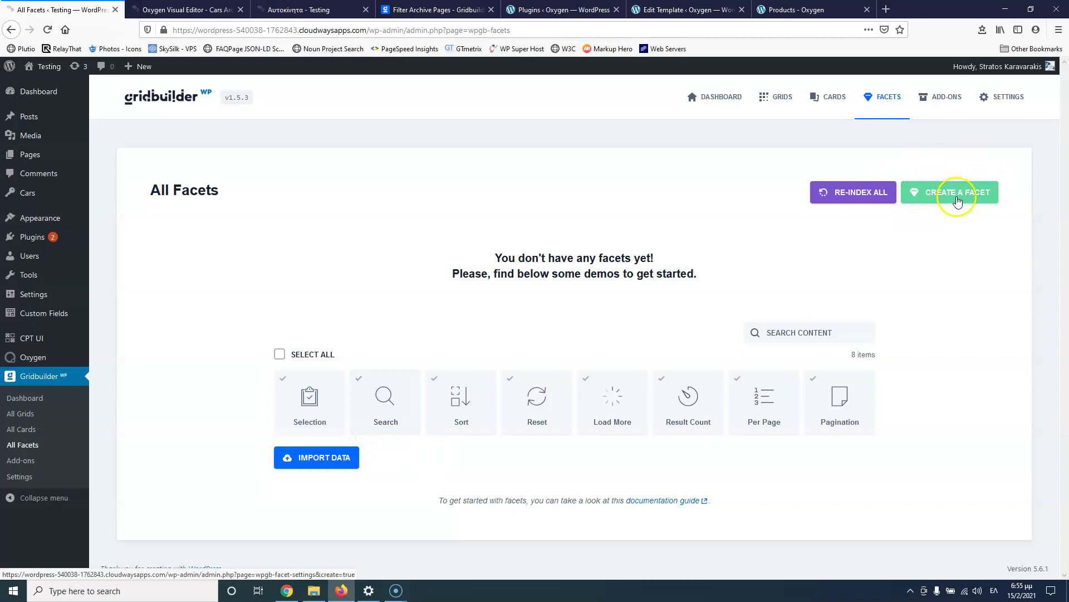
left_click(967, 195)
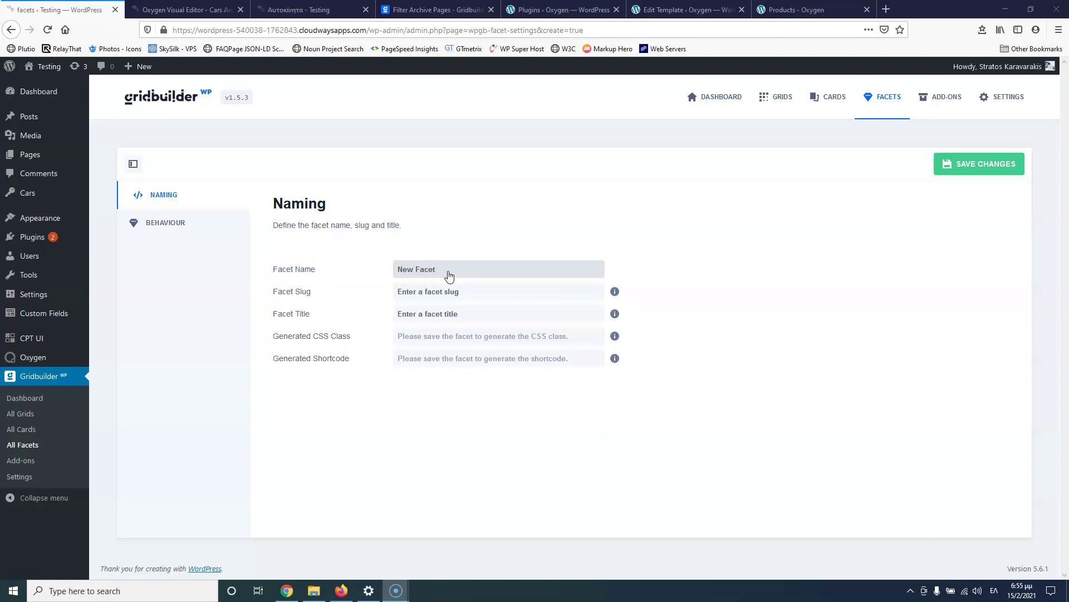
left_click(449, 274)
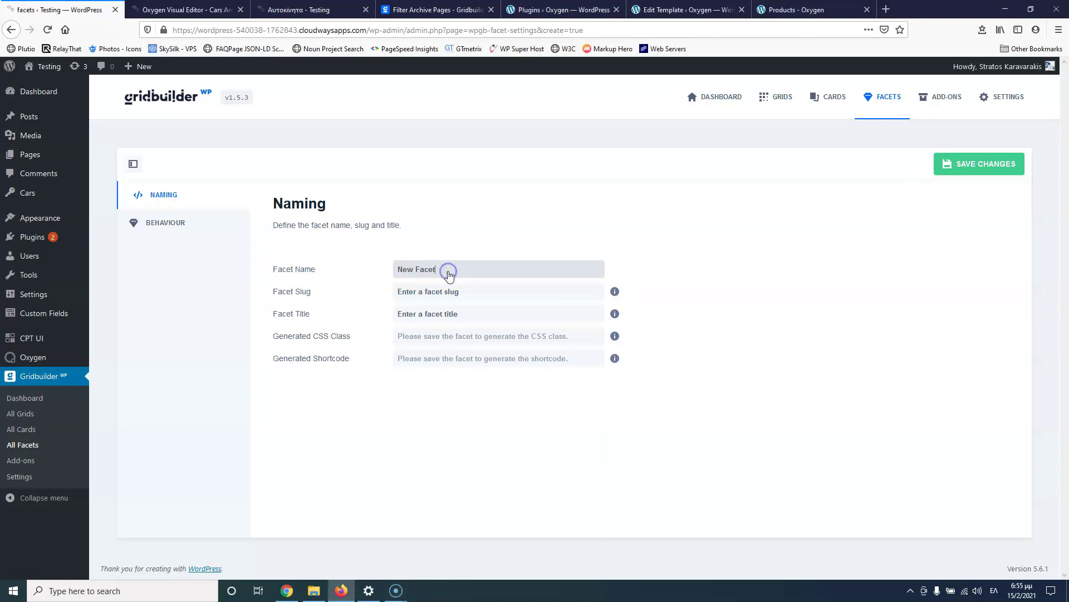
left_click(463, 272)
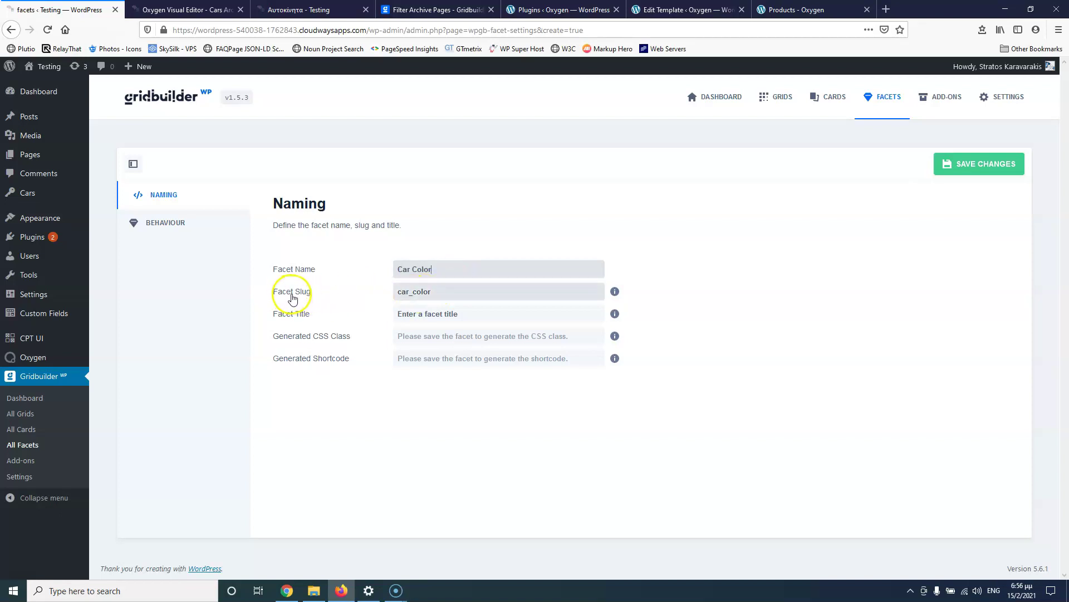
left_click(413, 295)
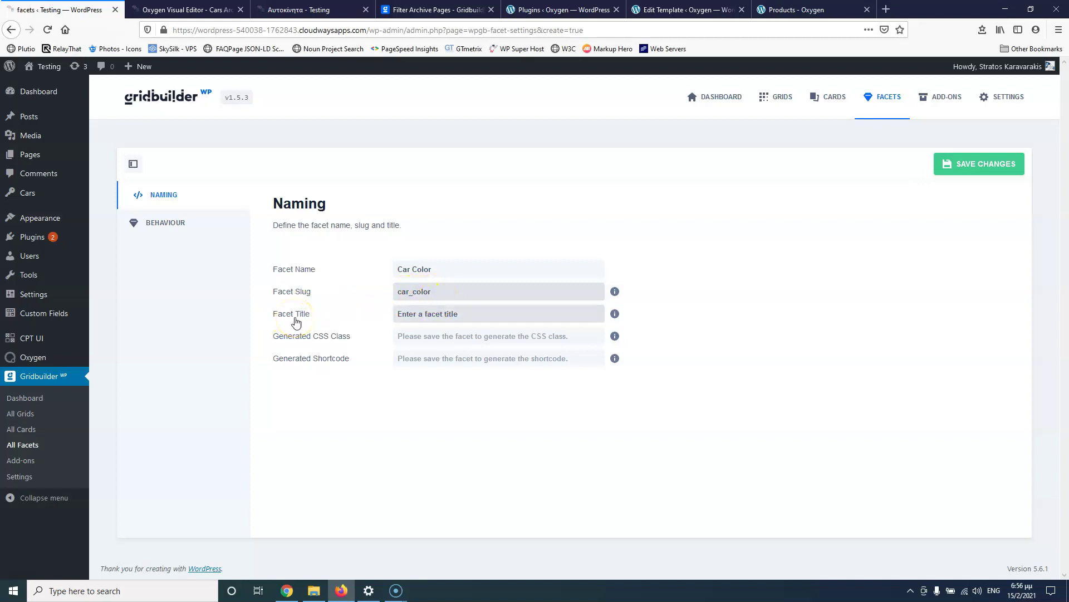
key("alt+shift")
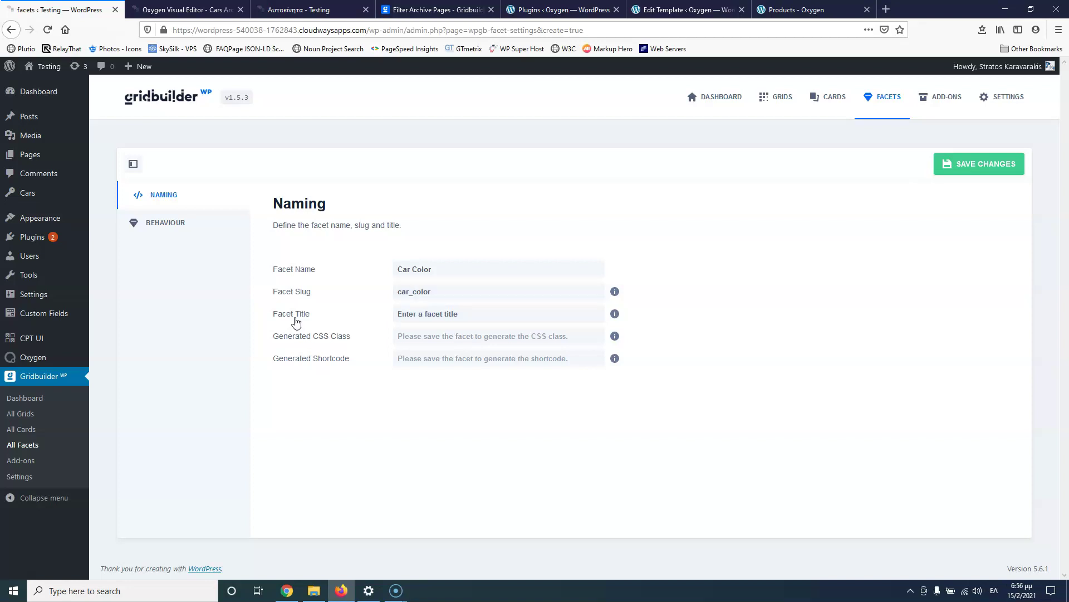
left_click(448, 314)
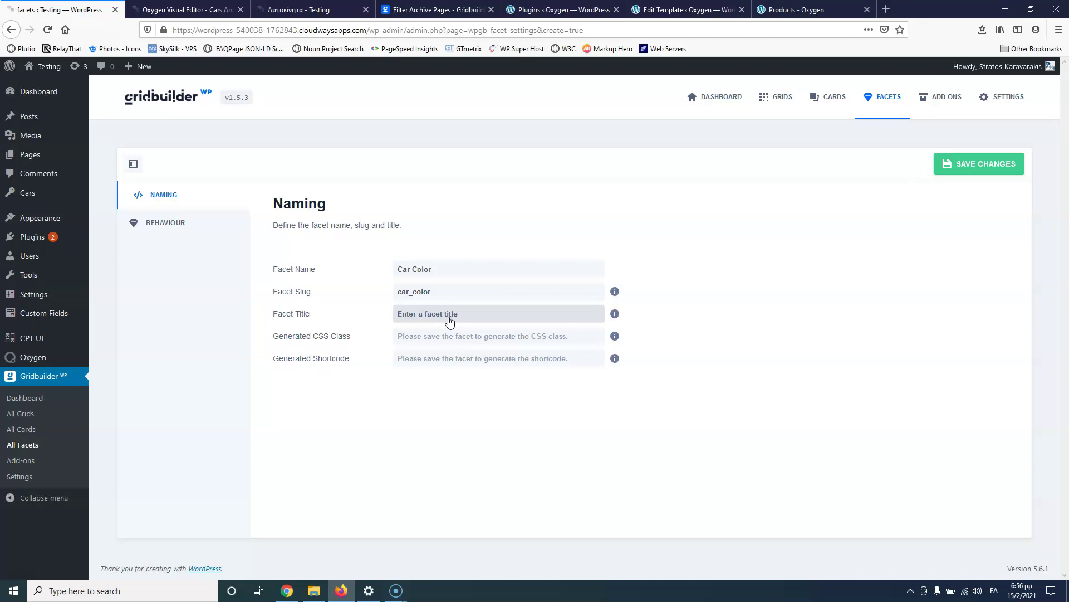
left_click(462, 317)
Step: Open the facet's behaviour settings and compare the options of the Load, Sort, Apply, Reset and Filter actions
left_click(163, 224)
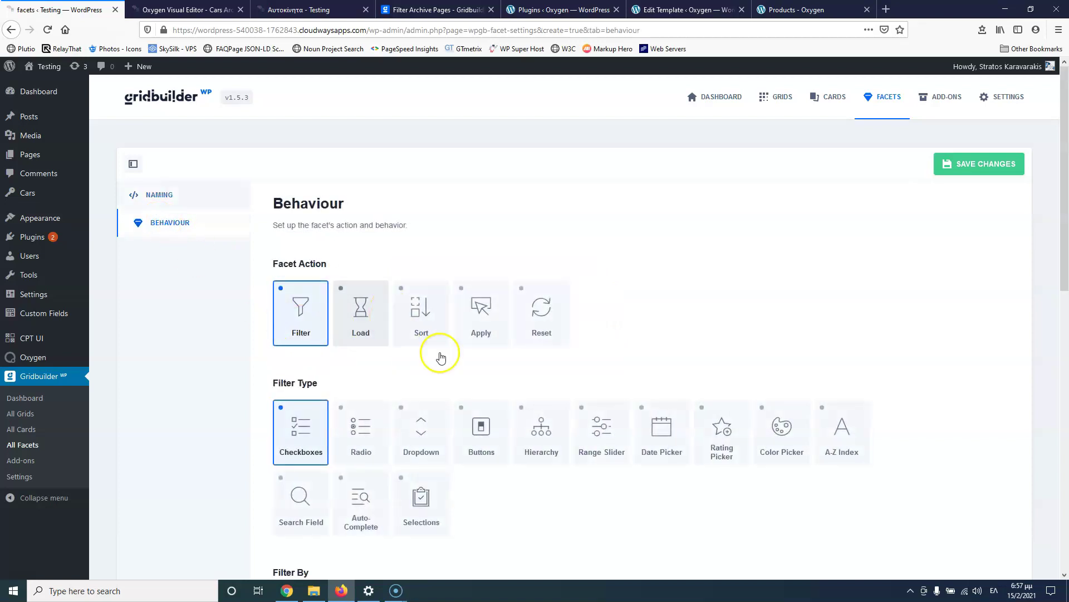
scroll(629, 363, "down", 2)
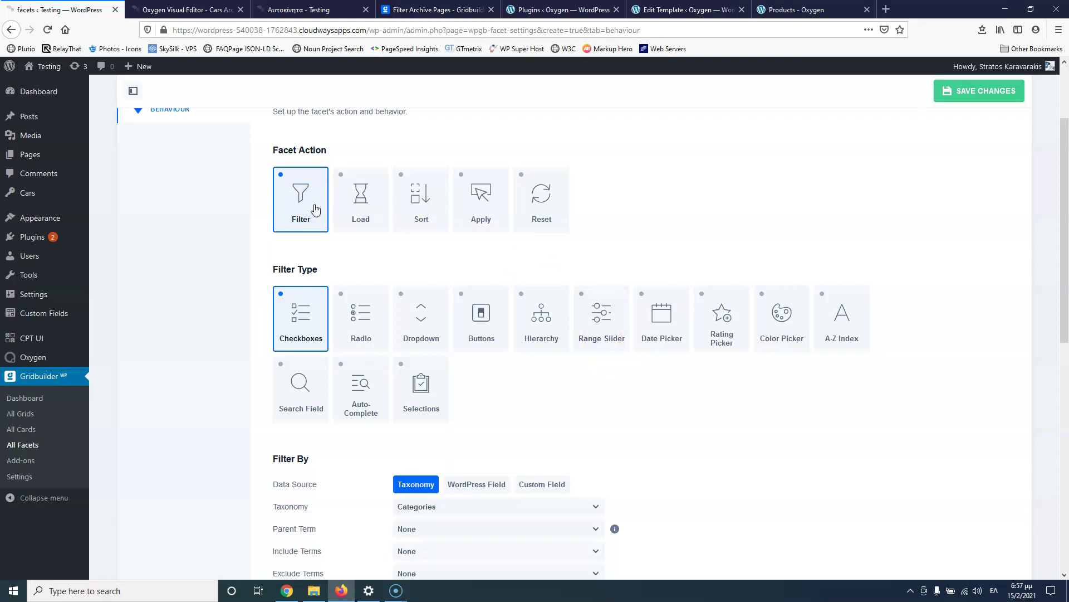
left_click(368, 196)
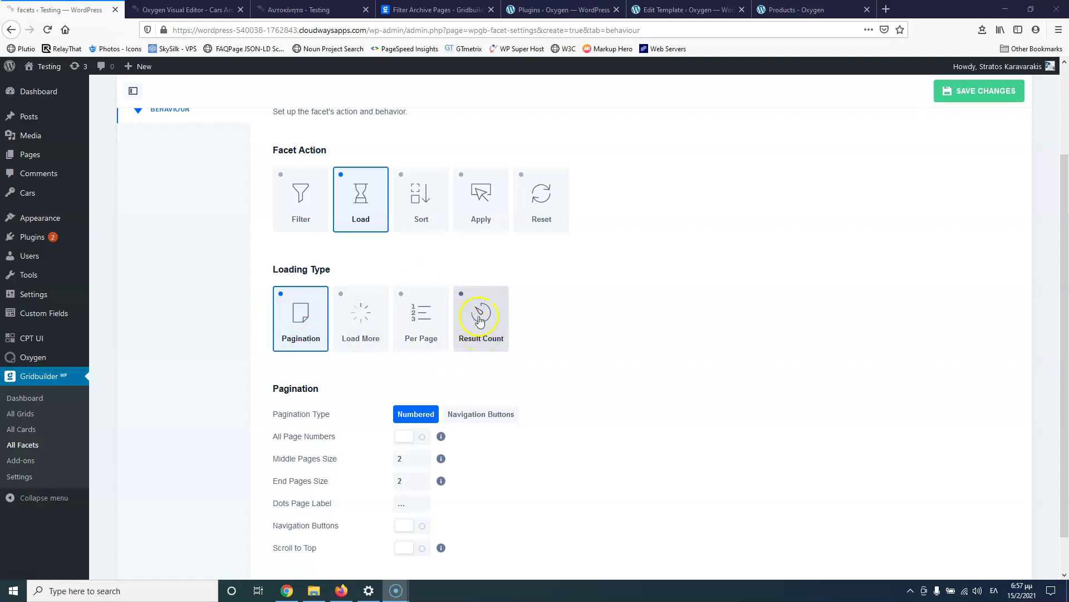
left_click(416, 200)
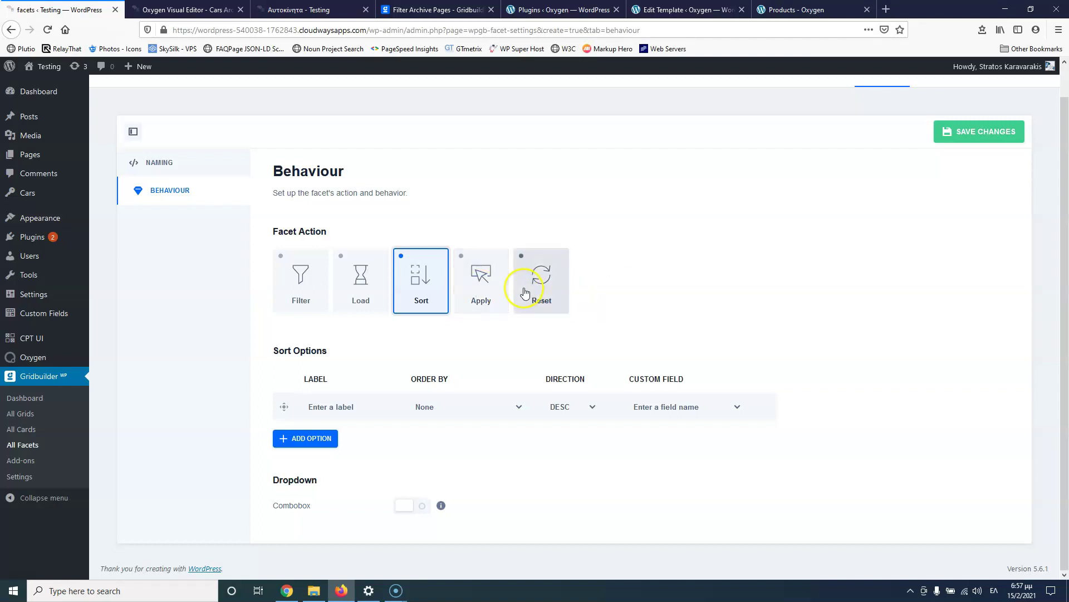
left_click(484, 281)
left_click(553, 323)
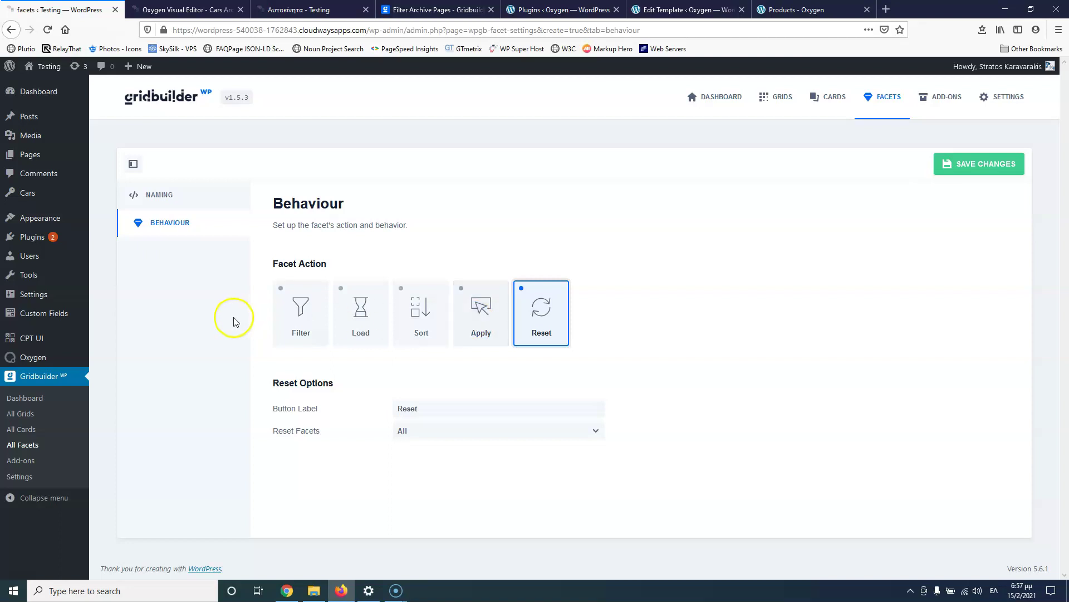
left_click(301, 310)
scroll(261, 279, "down", 3)
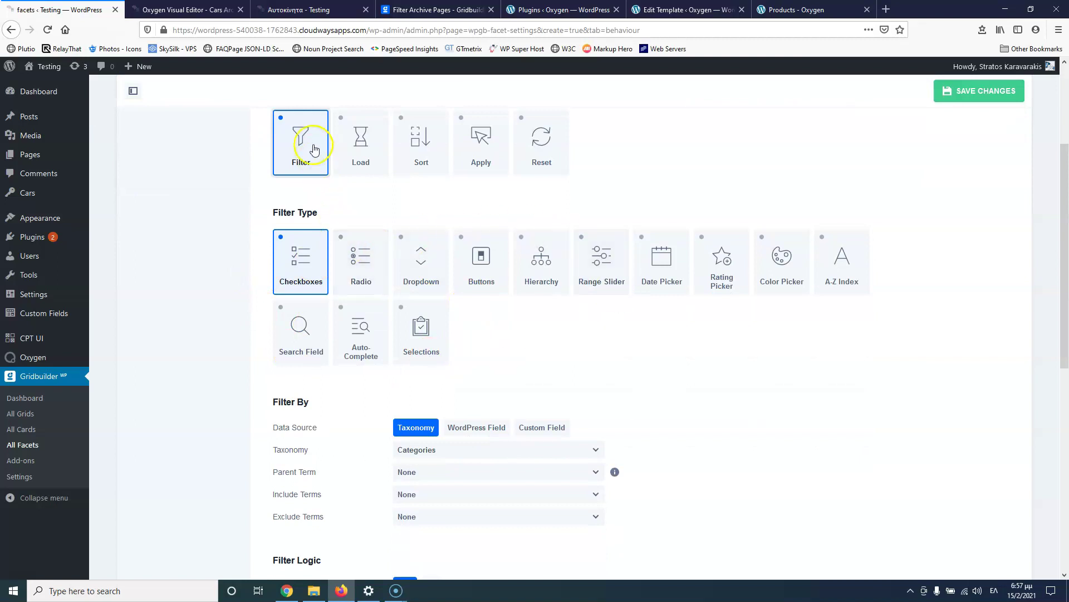
scroll(284, 226, "up", 2)
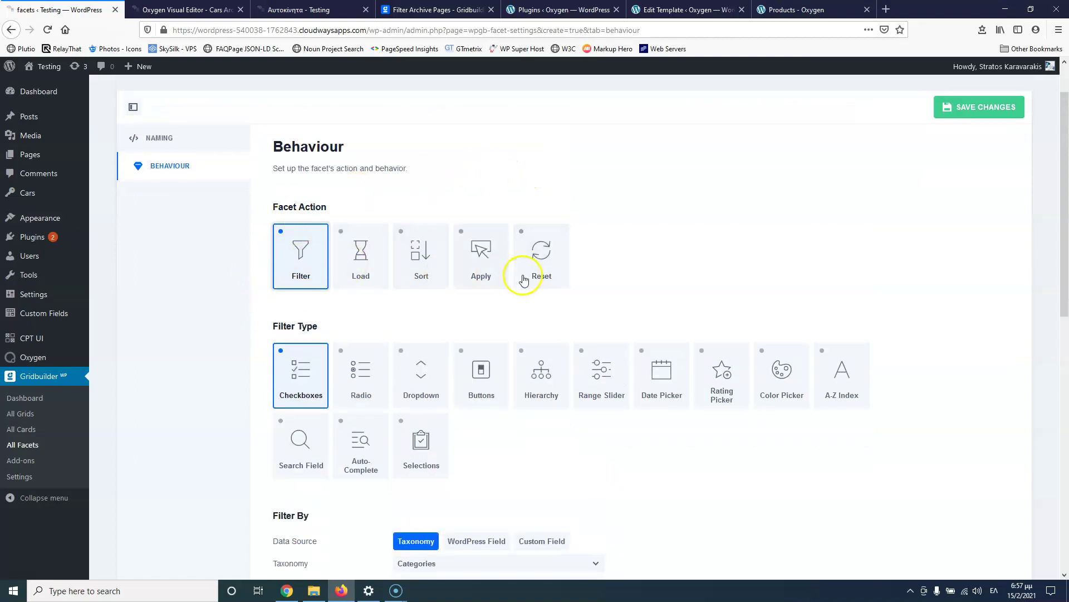
scroll(312, 273, "down", 2)
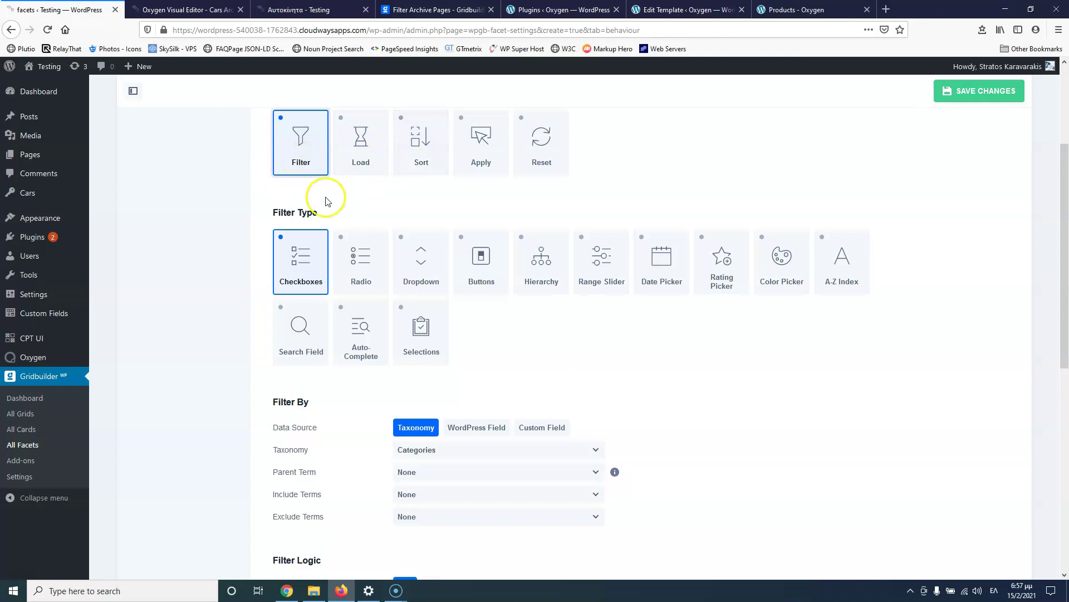
Step: Revisit the Load and Sort facet actions, and return the facet action to Filter to view its filter types
left_click(364, 143)
left_click(419, 154)
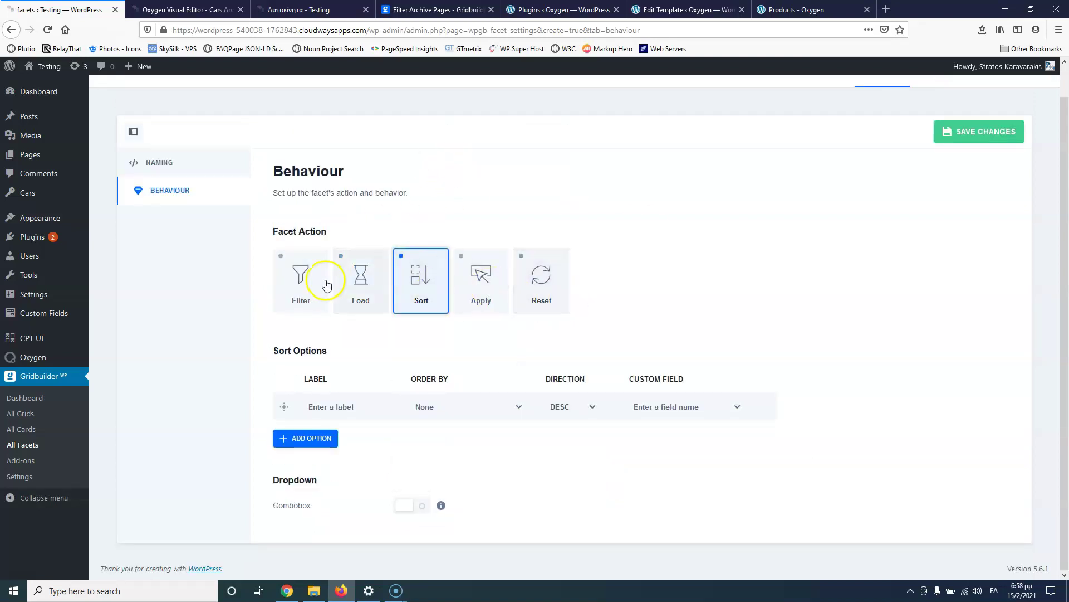
left_click(327, 285)
scroll(254, 270, "down", 2)
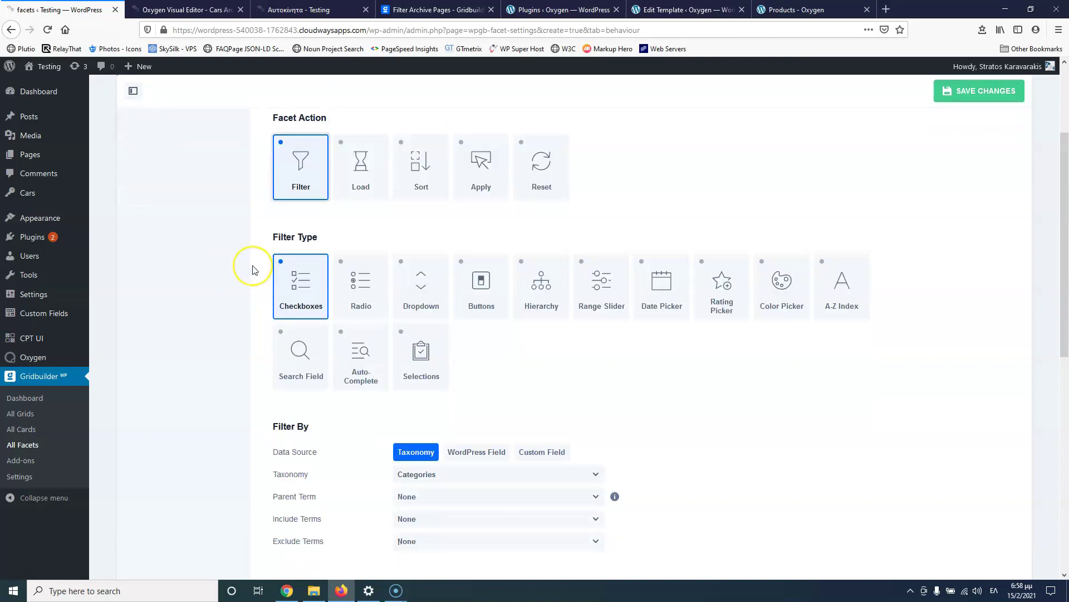
Step: Set the Car Color facet's filter type to Dropdown
scroll(254, 270, "down", 1)
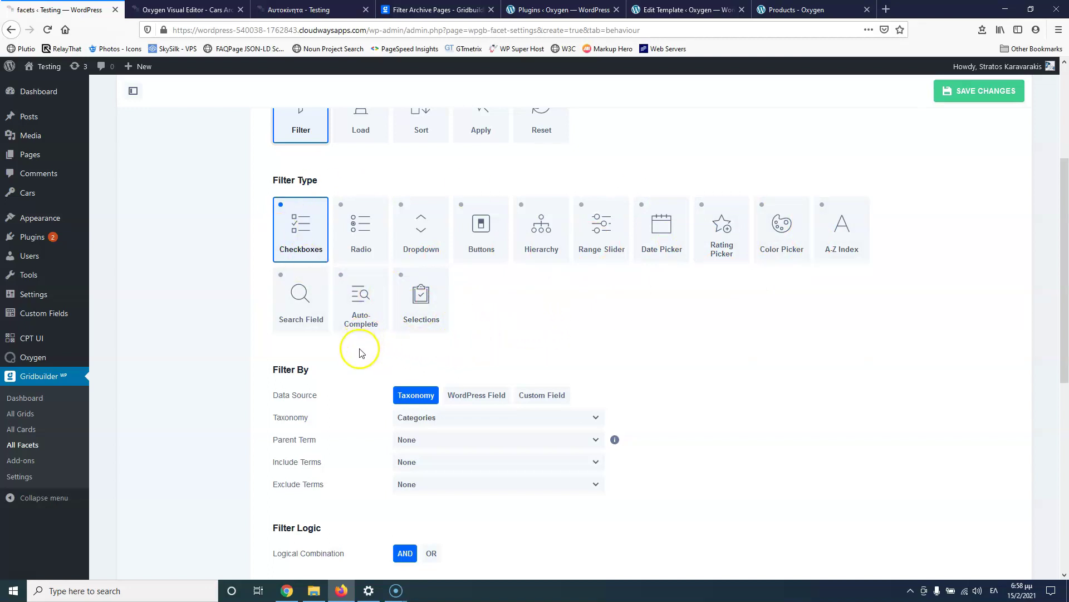
left_click(425, 231)
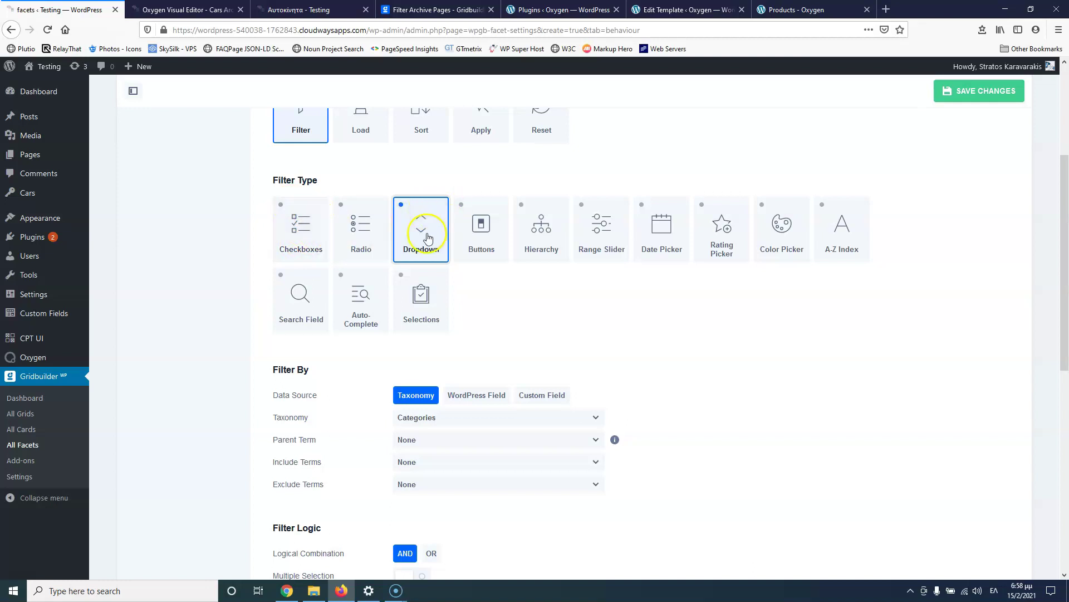
scroll(288, 334, "down", 2)
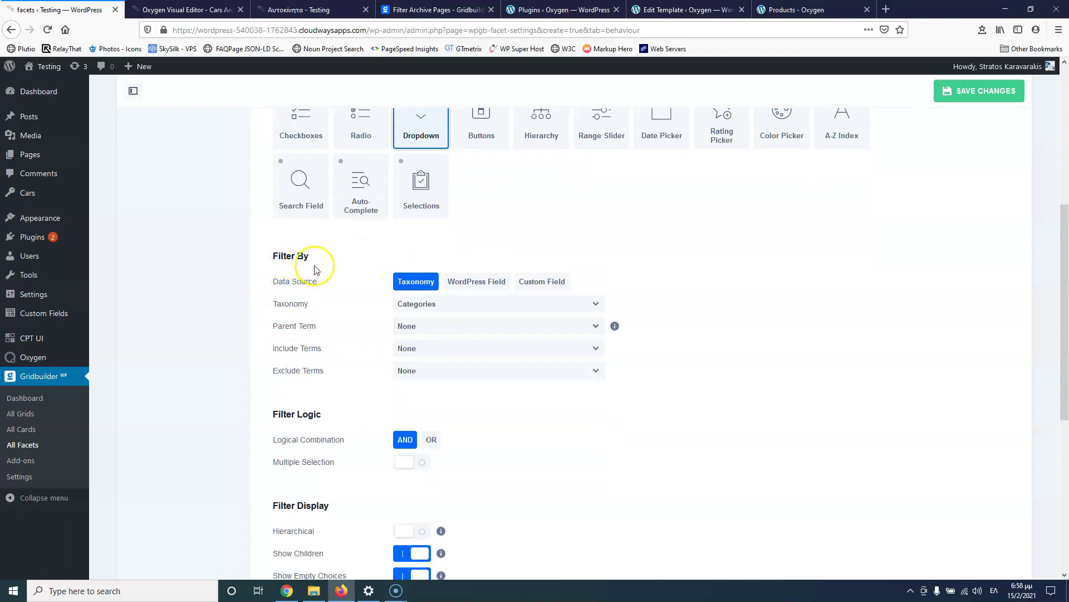
Step: Switch the data source to WordPress Field and look through the available post, user and term field options
left_click(484, 285)
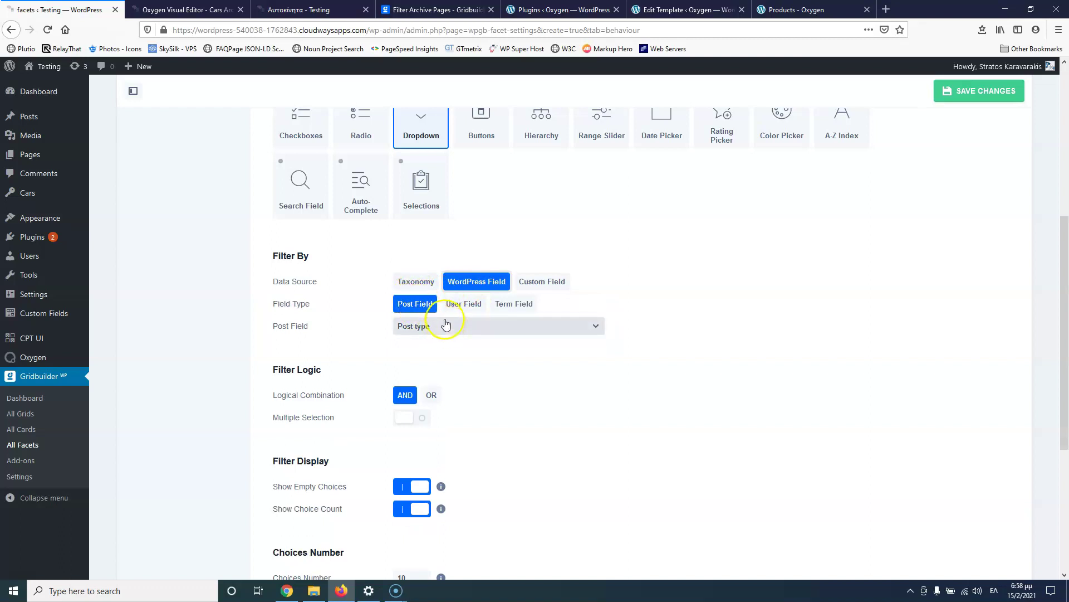
left_click(456, 304)
left_click(512, 306)
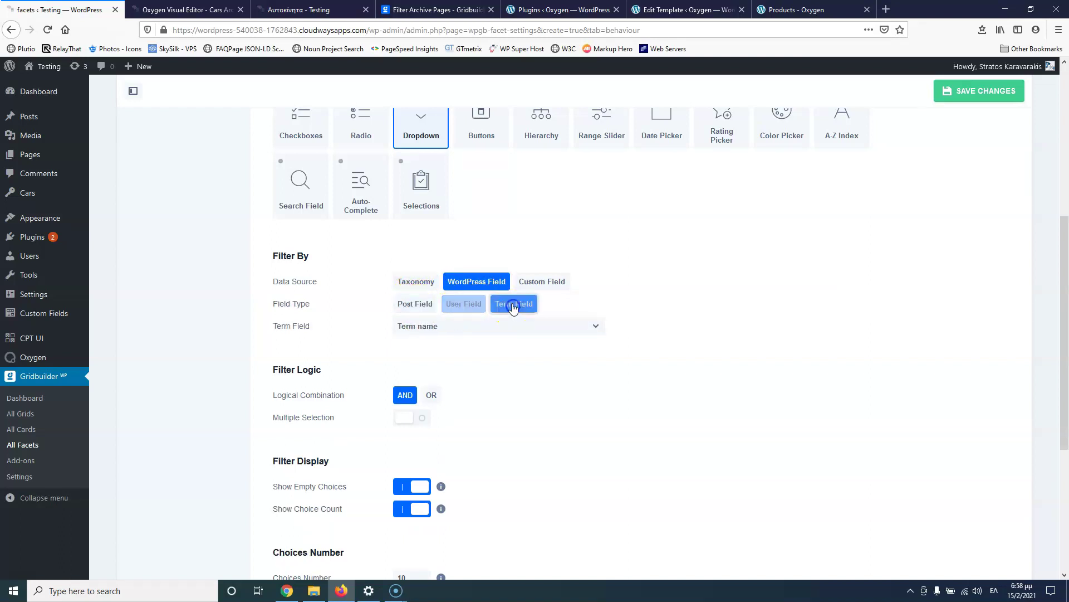
left_click(490, 328)
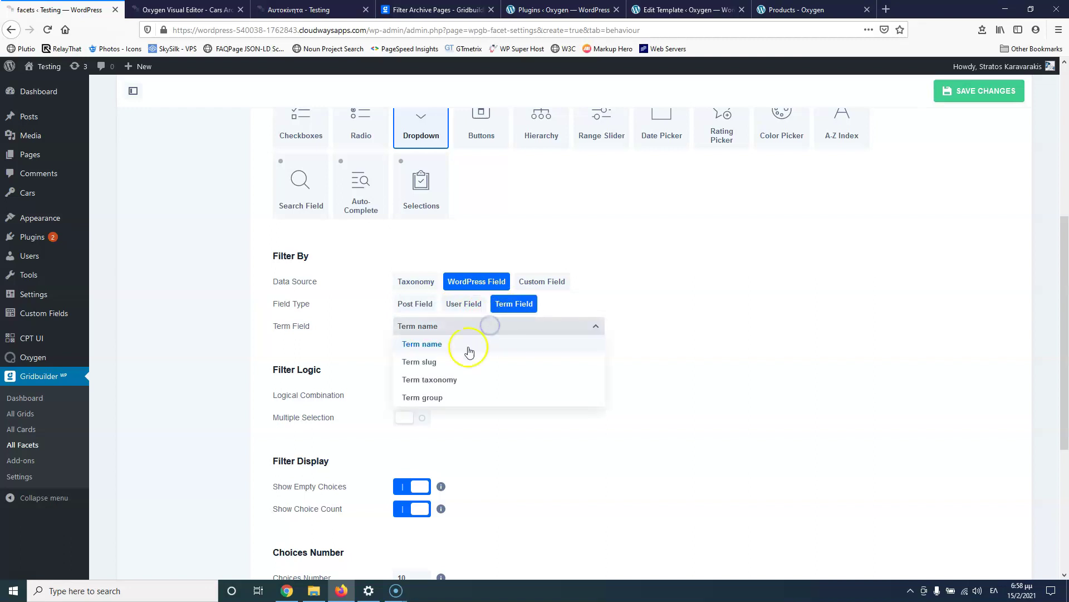
left_click(423, 304)
left_click(446, 327)
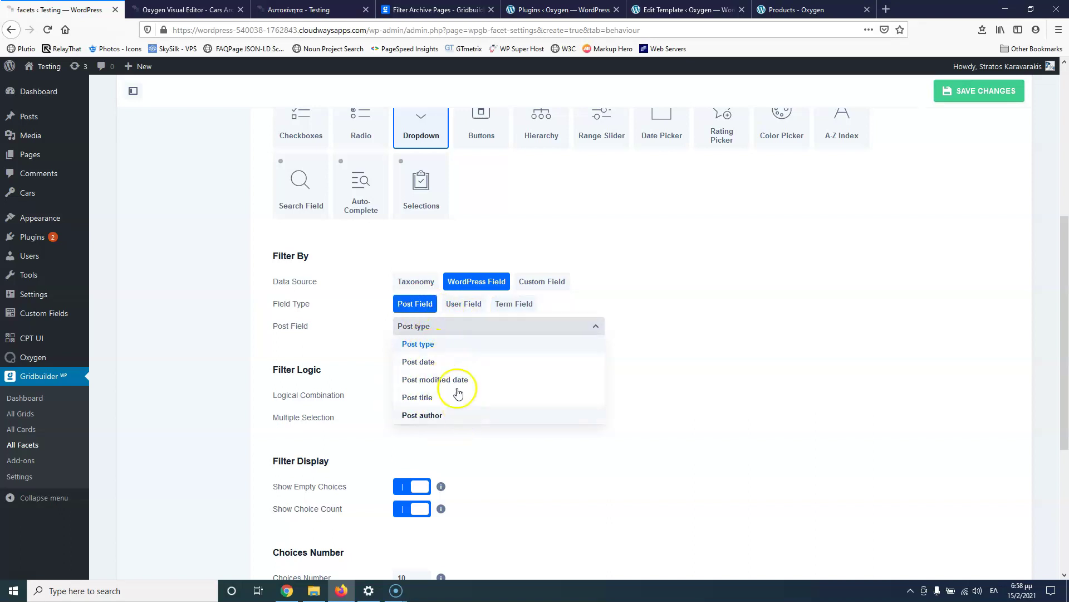
left_click(466, 305)
left_click(463, 329)
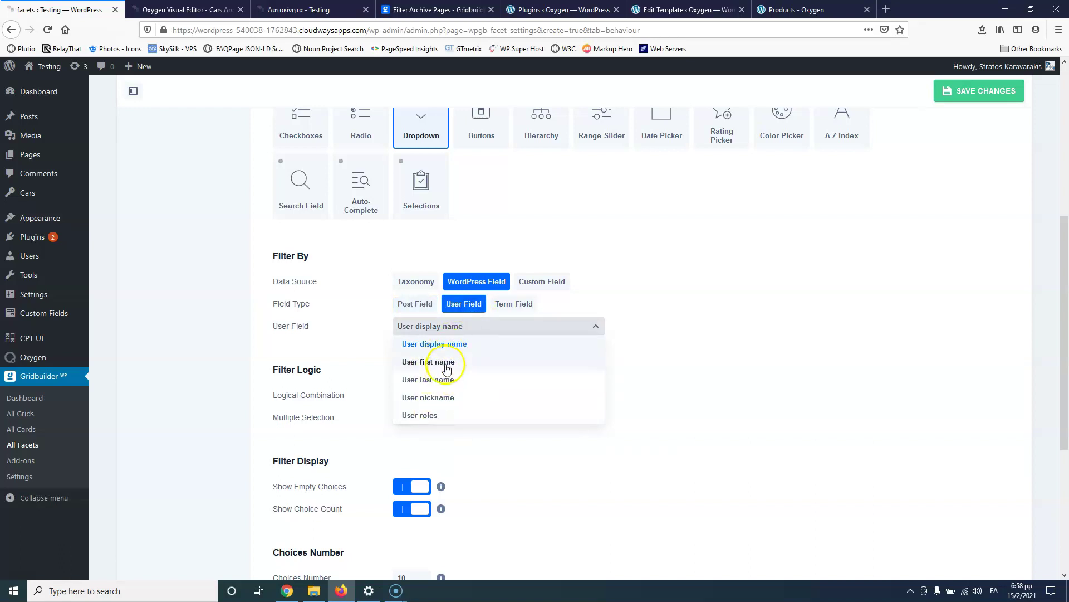
left_click(518, 304)
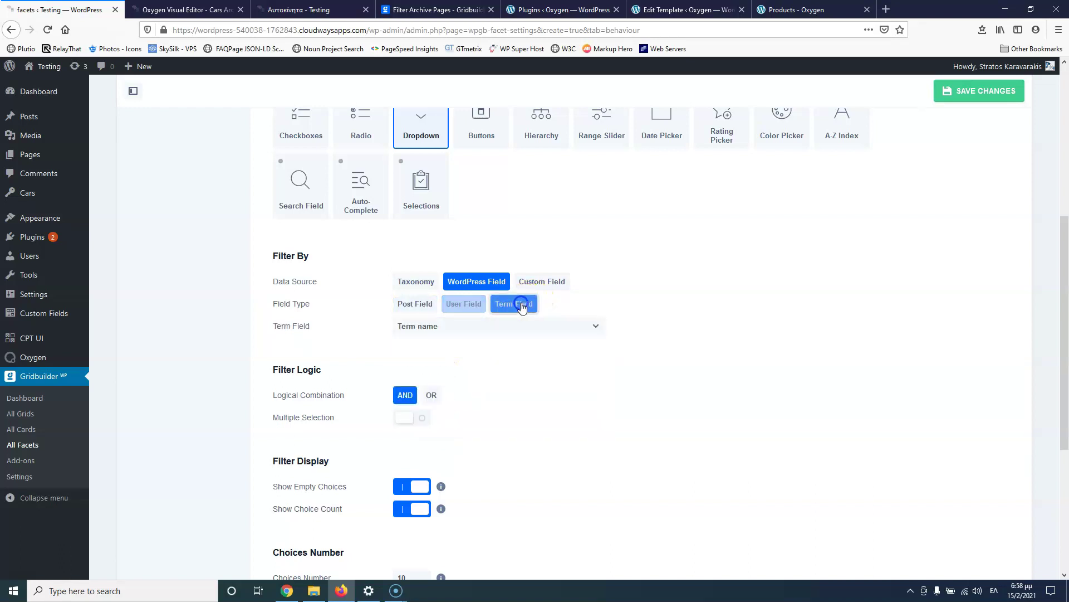
left_click(458, 334)
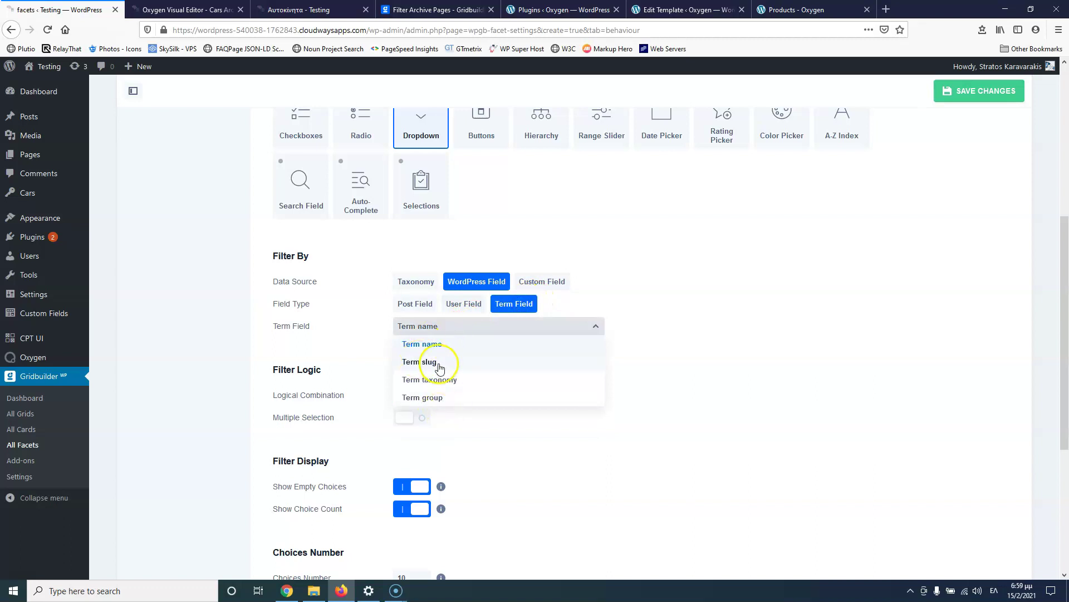
Step: Set the facet's data source to Custom Field with Post Field as the field type
left_click(541, 283)
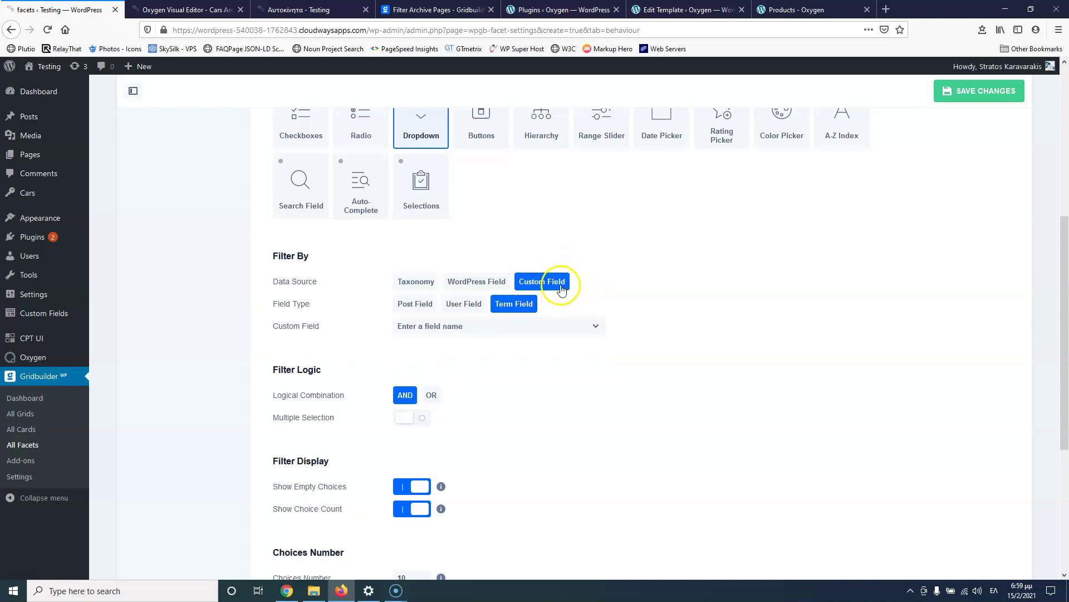
scroll(509, 241, "down", 2)
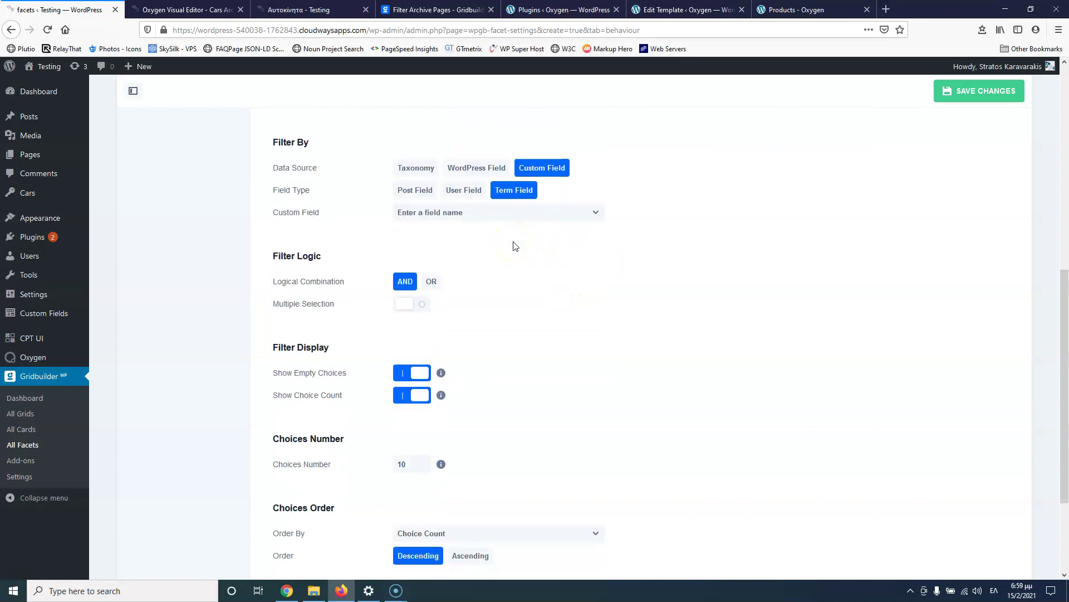
left_click(415, 190)
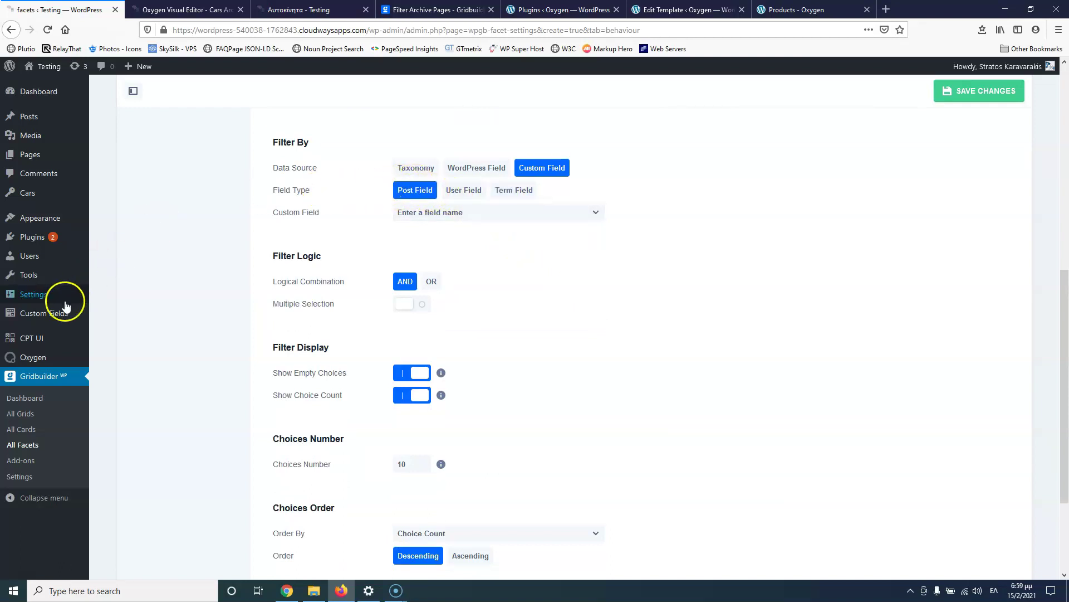
Step: Open the custom field groups in a new browser tab and open the Χαρακτηριστικά Αυτοκινήτου group
mouse_move(49, 317)
middle_click(117, 314)
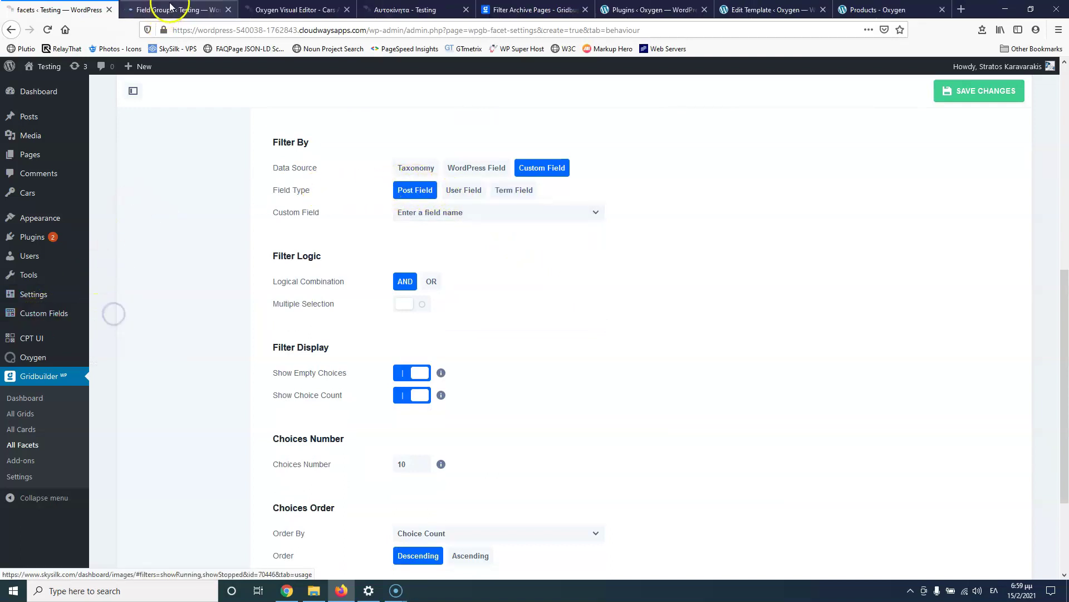
left_click(170, 8)
left_click(180, 215)
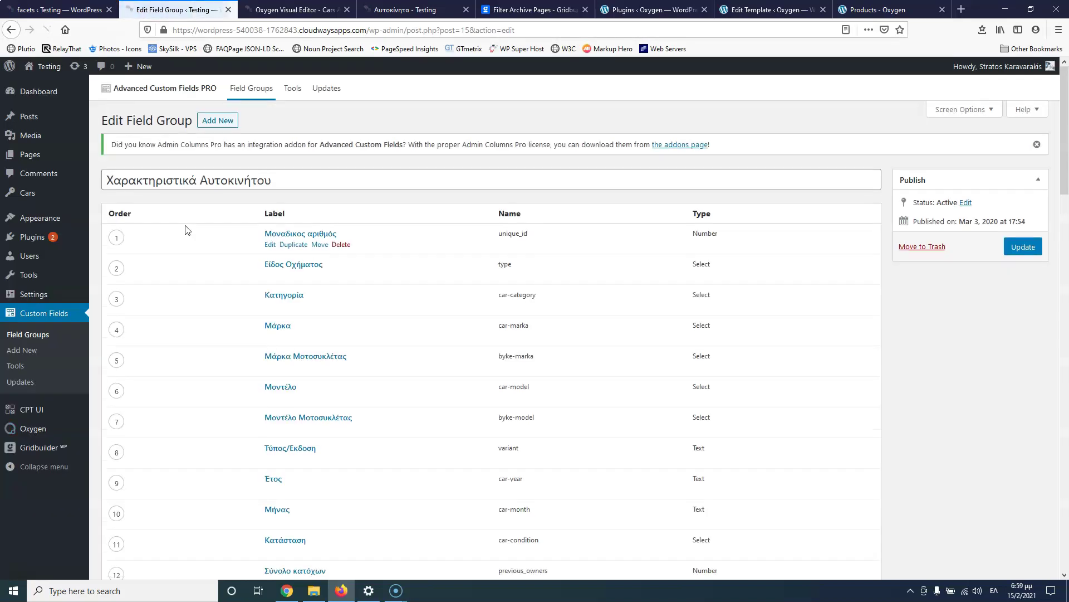
Step: Look through the car field group's list of fields and locate the Χρώμα (car-color) field
scroll(233, 296, "down", 5)
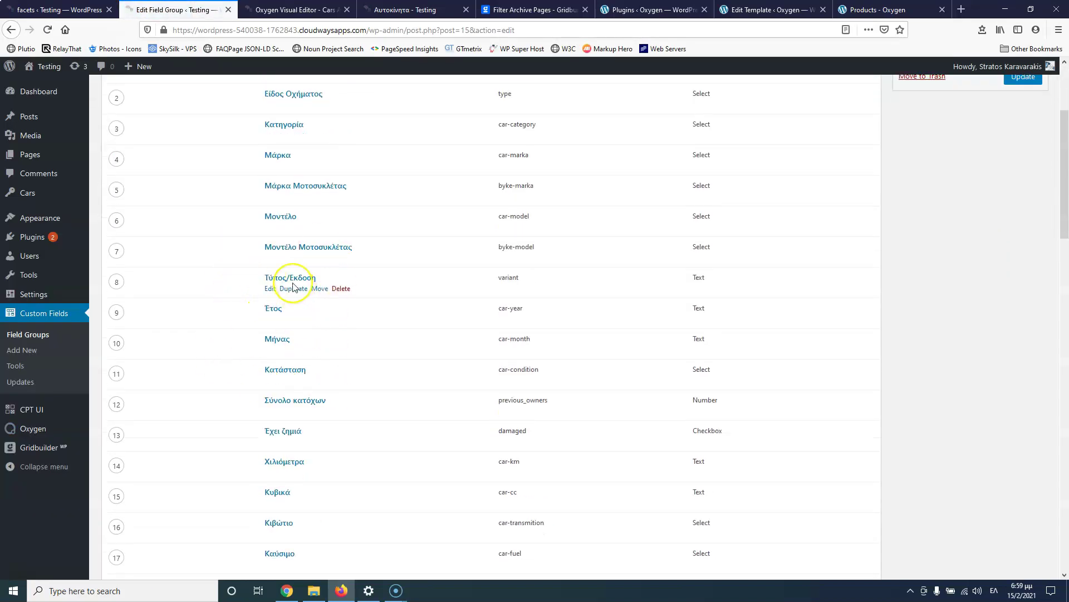
scroll(292, 286, "up", 2)
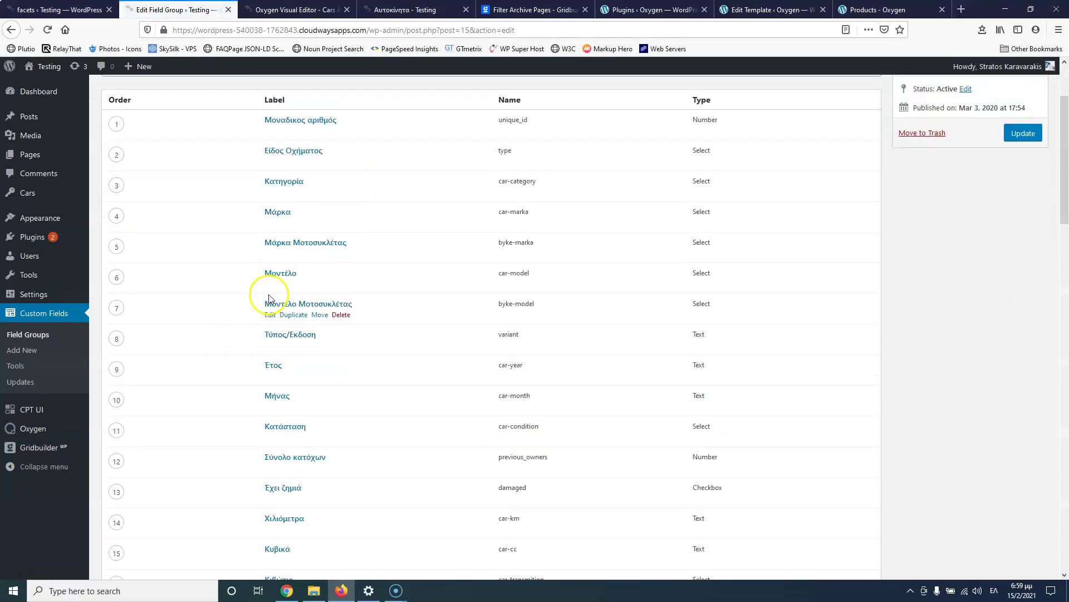
scroll(269, 317, "down", 3)
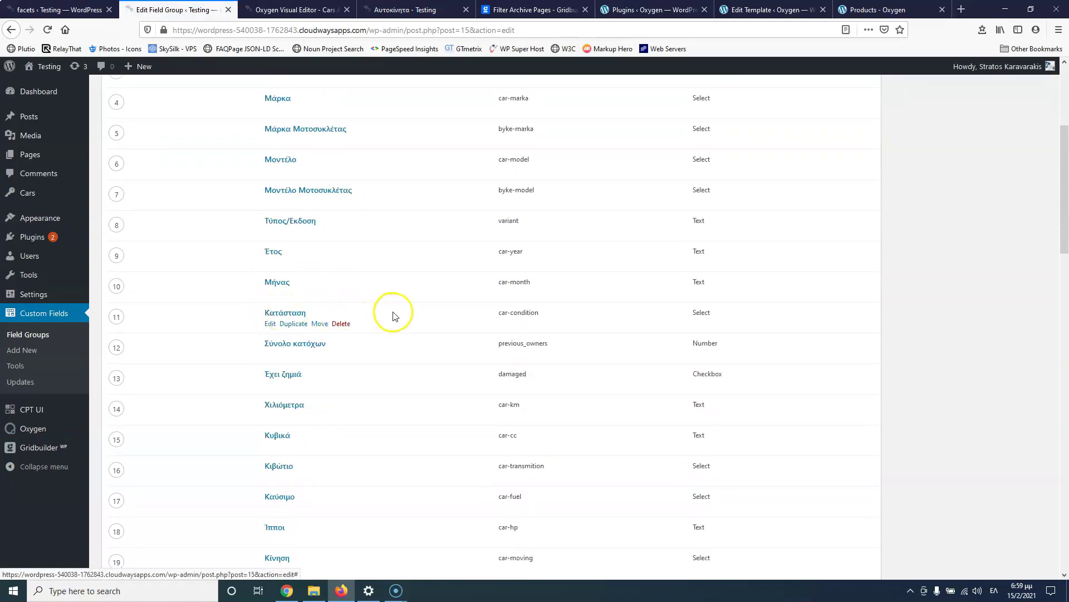
scroll(391, 315, "down", 2)
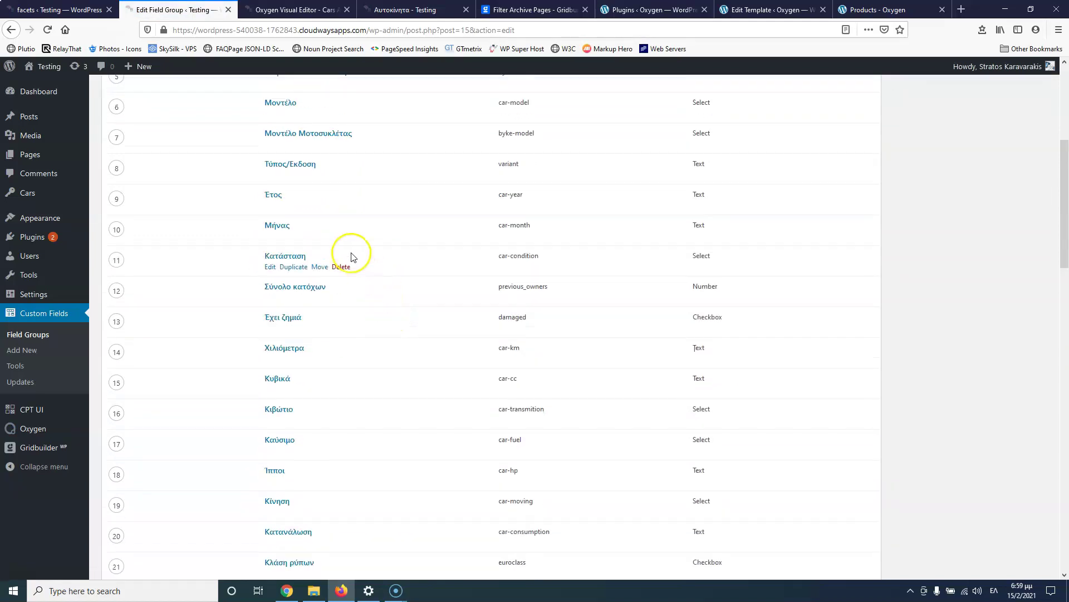
left_click(326, 318)
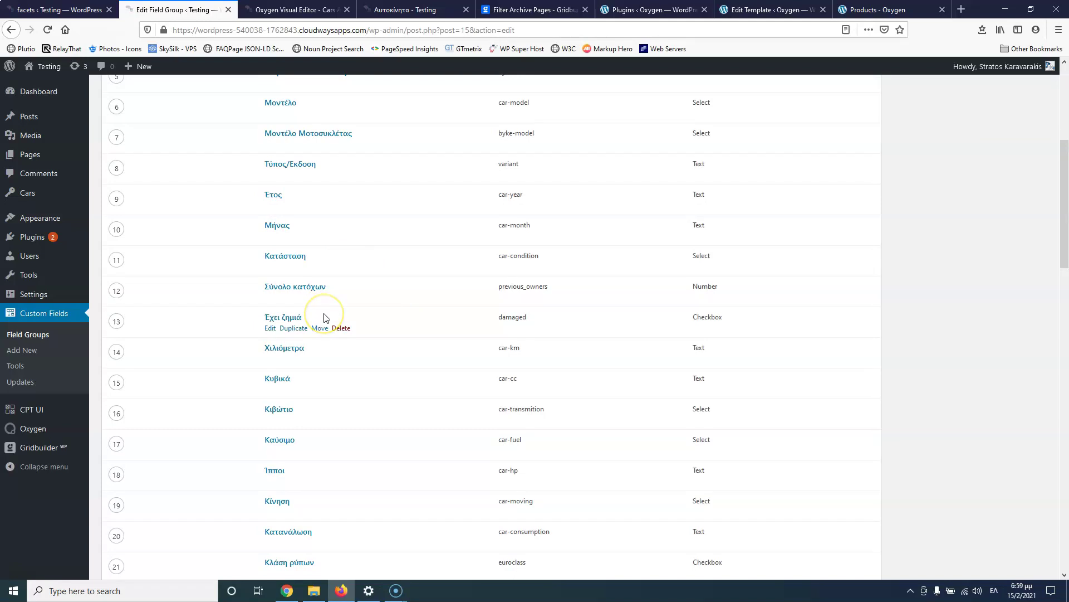
scroll(326, 317, "up", 5)
scroll(326, 317, "down", 2)
scroll(326, 317, "down", 5)
scroll(326, 317, "down", 3)
left_click(279, 415)
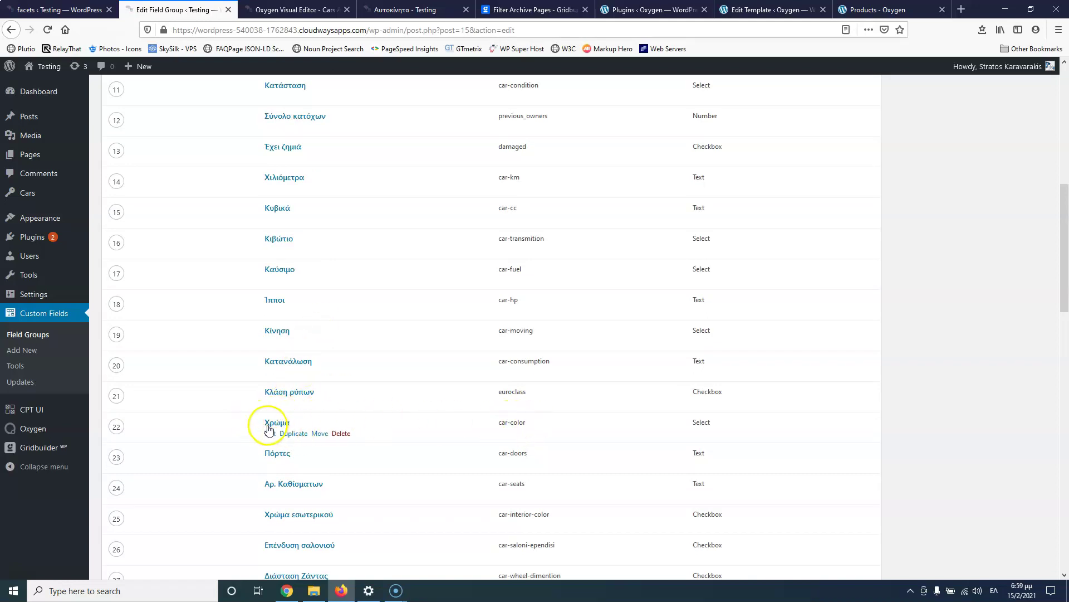
Step: Return to the facet settings and choose ACF › Χαρακτηριστικά Αυτοκινήτου › Χρώμα as the custom field, searching for "Χρ"
left_click(284, 9)
left_click(59, 9)
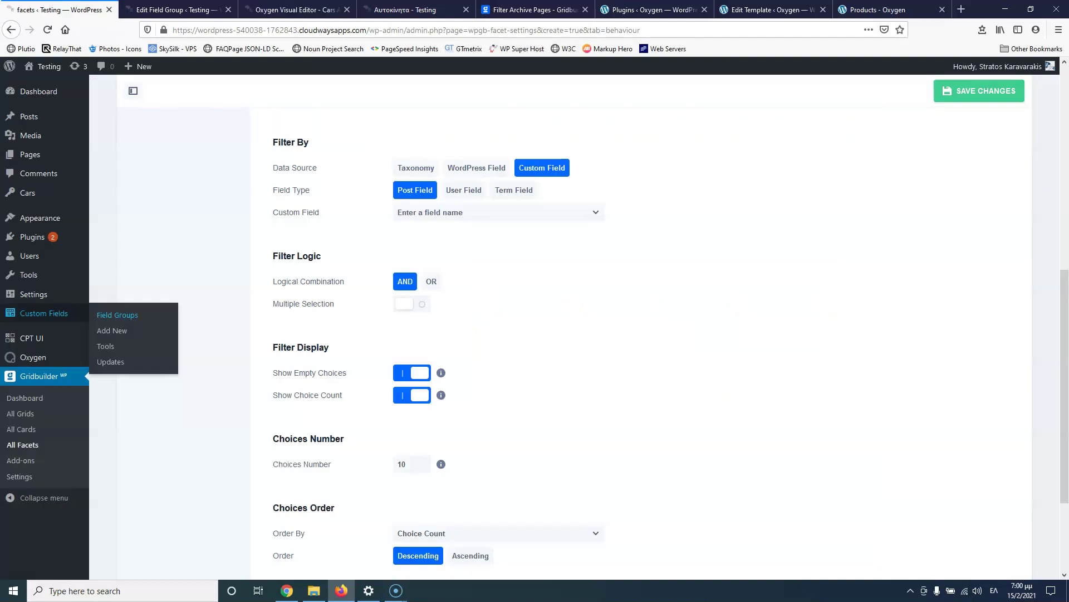
left_click(449, 215)
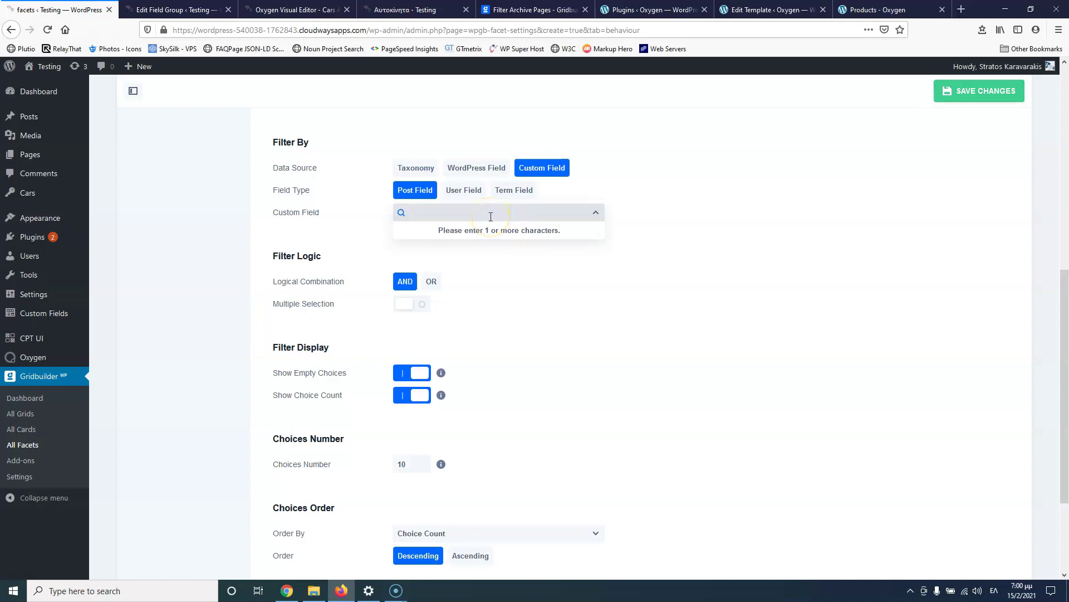
type("Χρ")
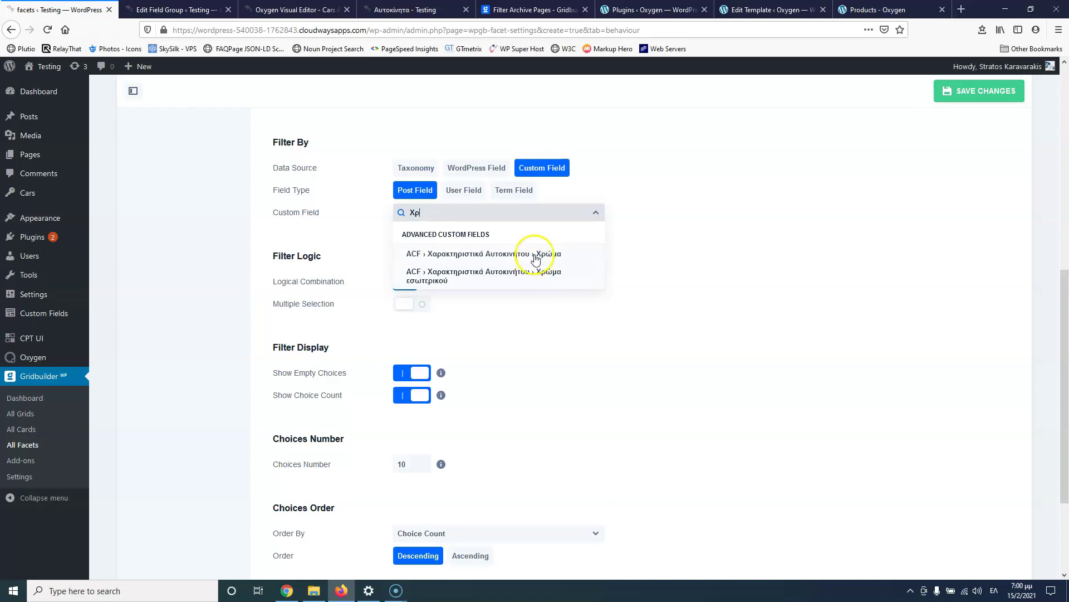
left_click(534, 254)
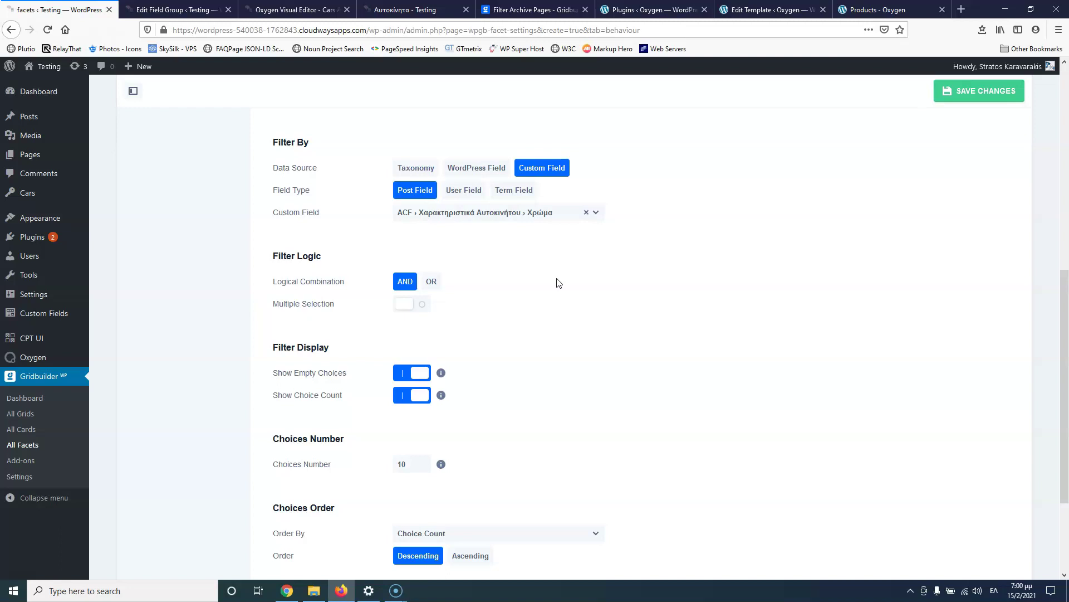
Step: Review the facet's filter settings, and turn off Show Empty Choices and Show Choice Count
scroll(558, 283, "up", 5)
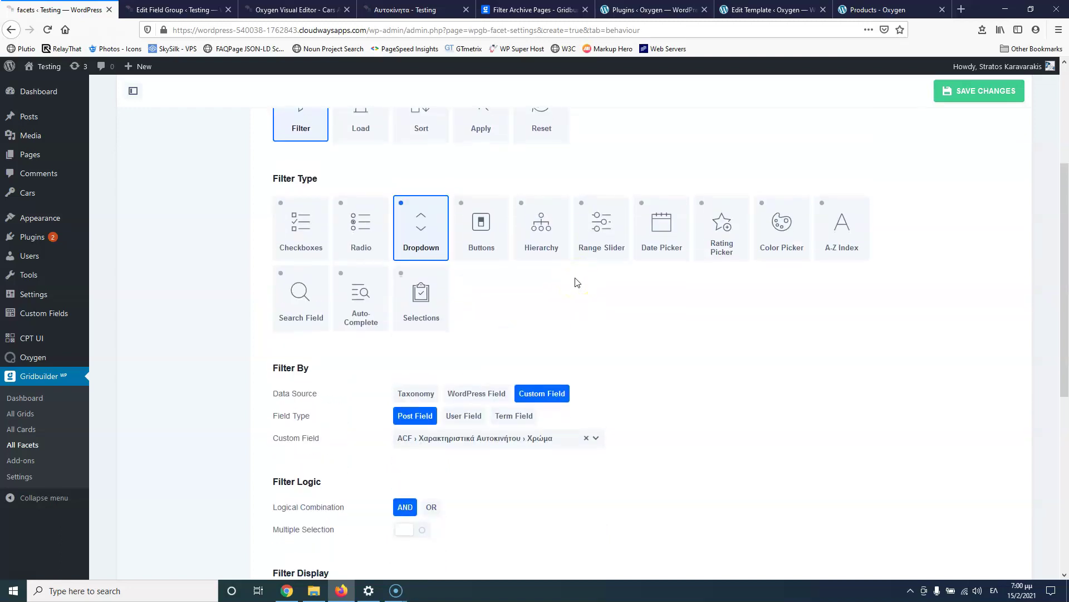
scroll(576, 282, "down", 2)
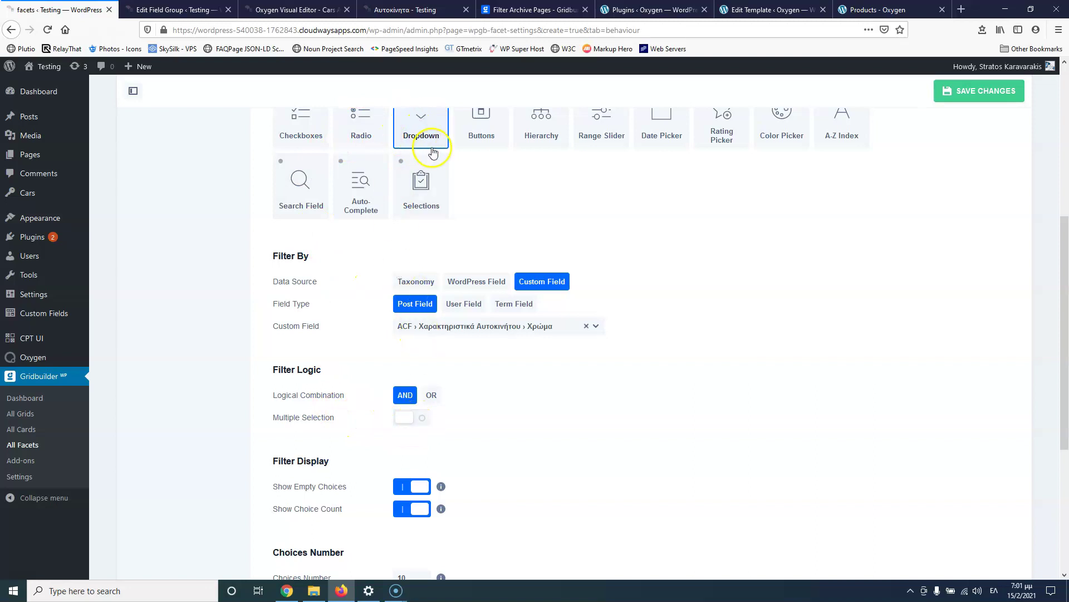
scroll(334, 415, "down", 5)
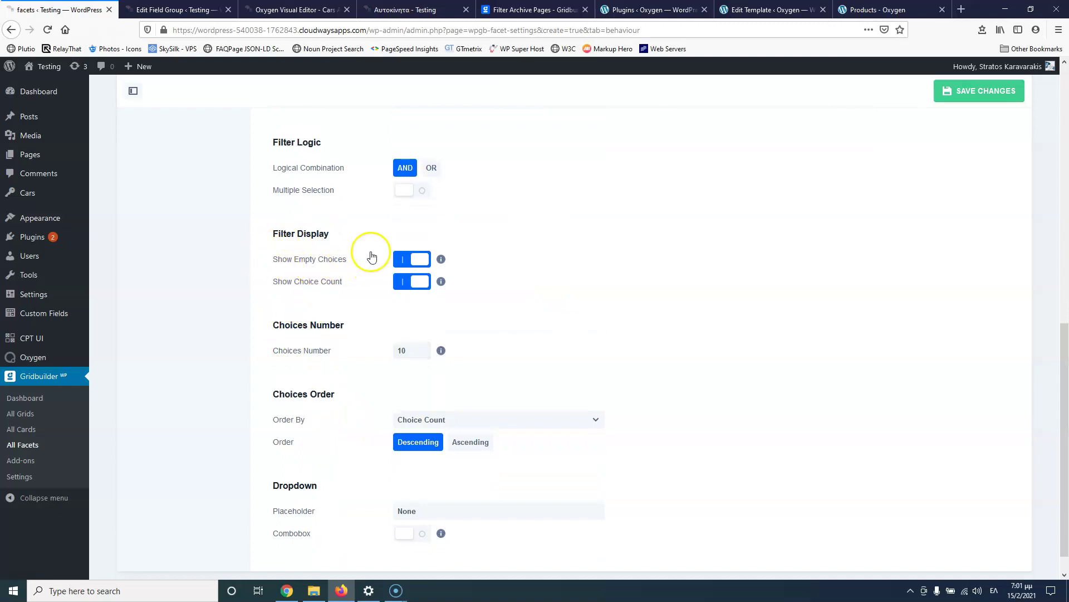
left_click(411, 260)
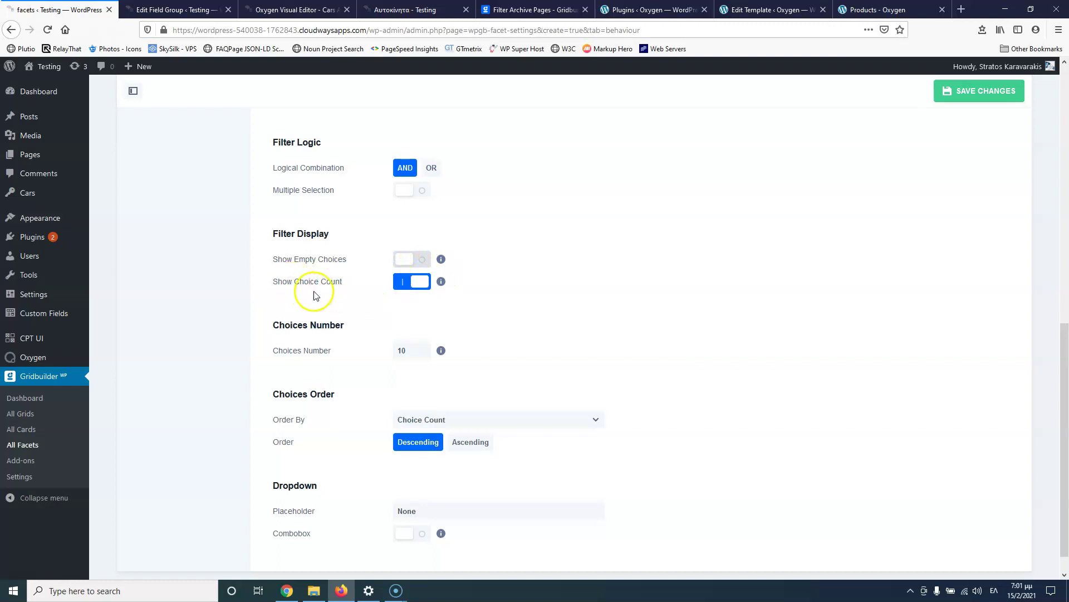
left_click(405, 287)
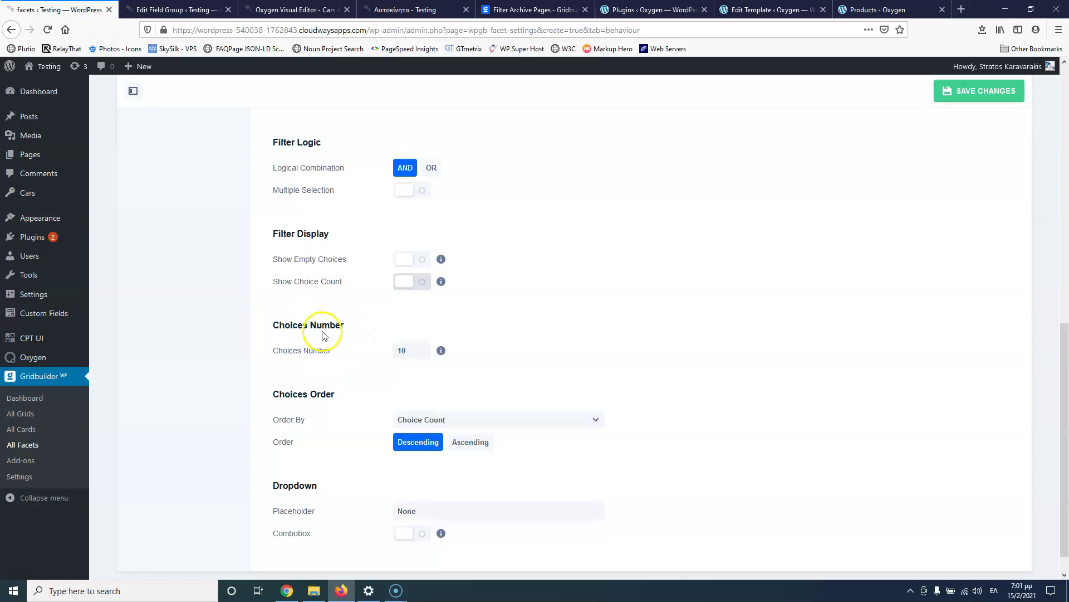
Step: Check the help note for Choices Number, and order the choices by Choice Name in descending order
left_click(441, 351)
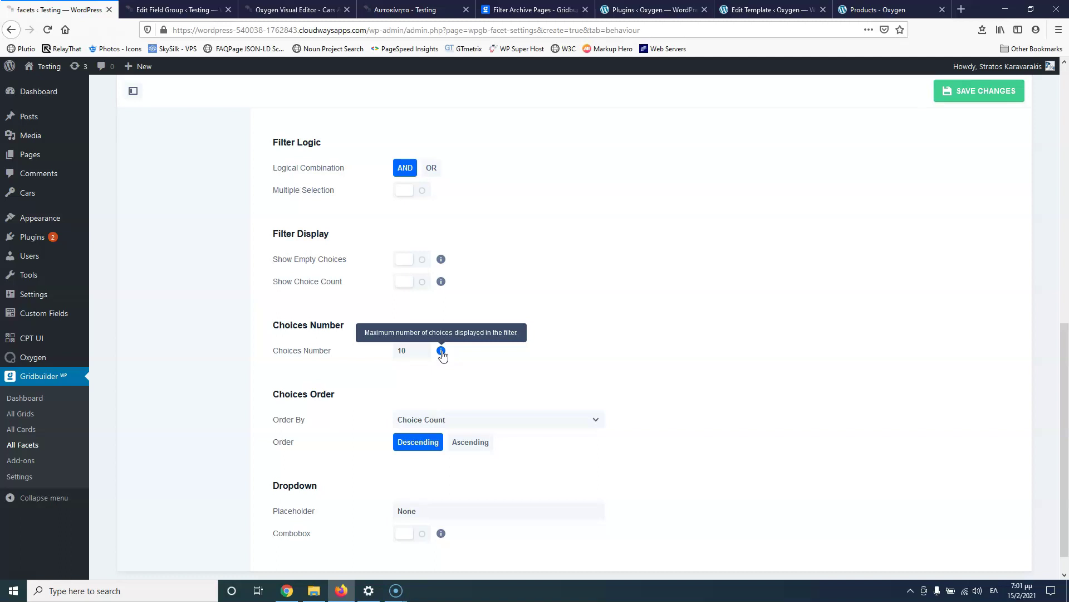
left_click(359, 377)
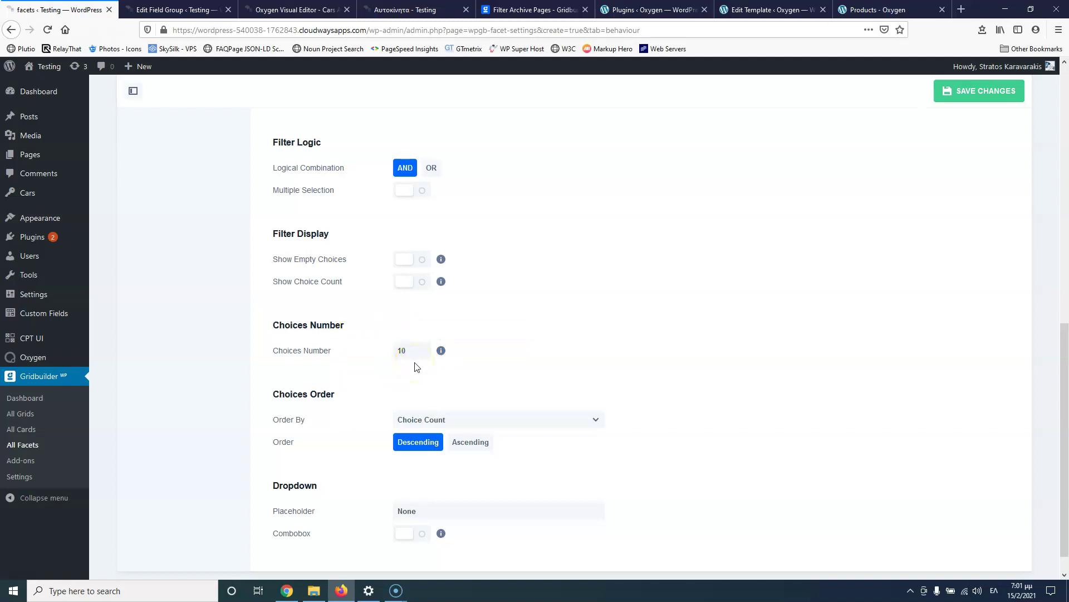
scroll(326, 391, "down", 1)
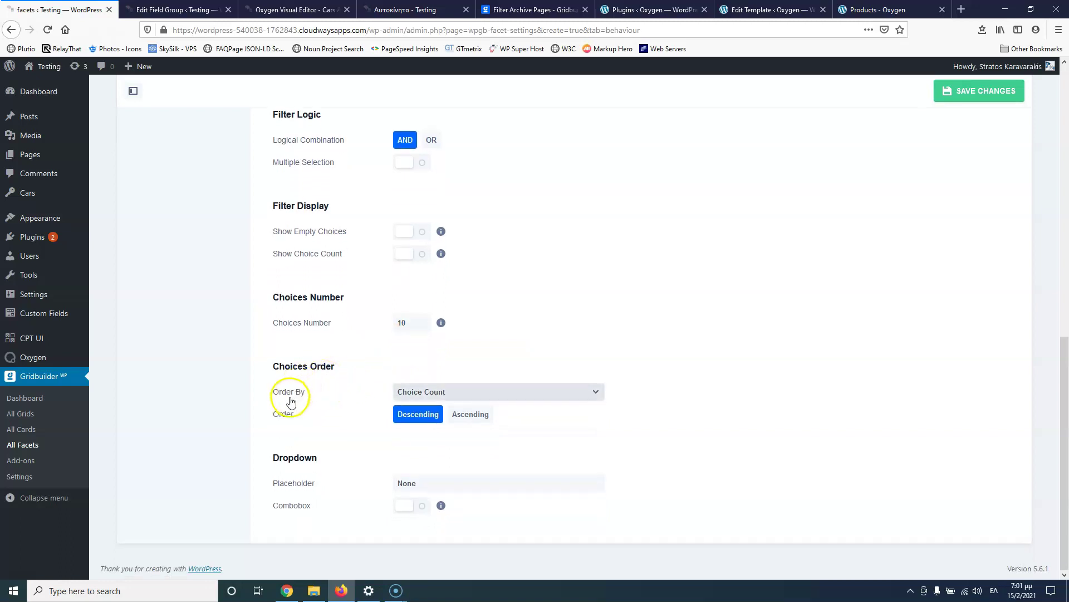
left_click(518, 397)
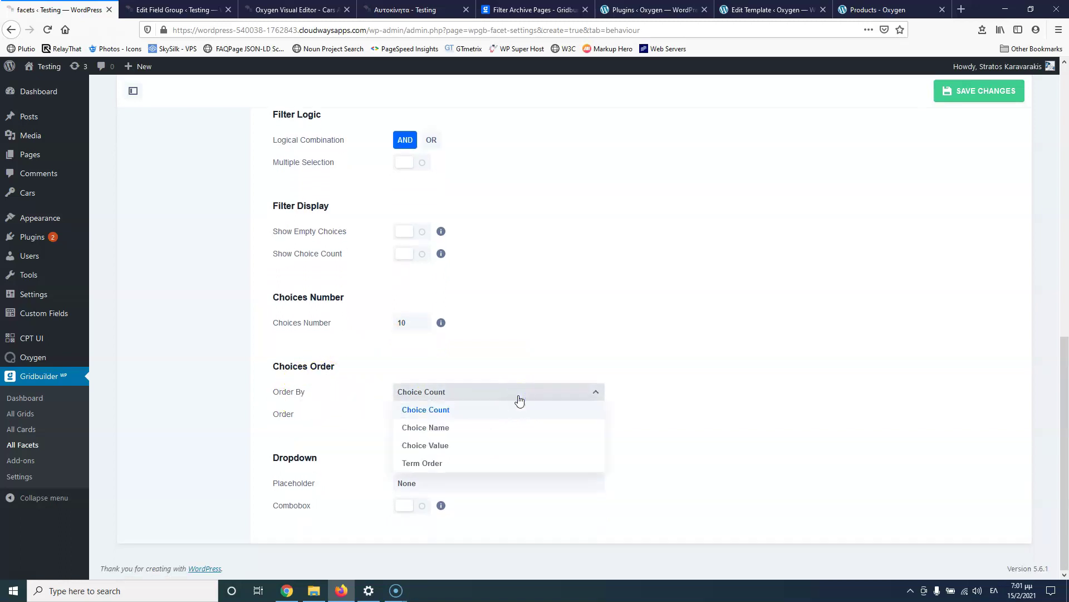
left_click(485, 429)
left_click(419, 424)
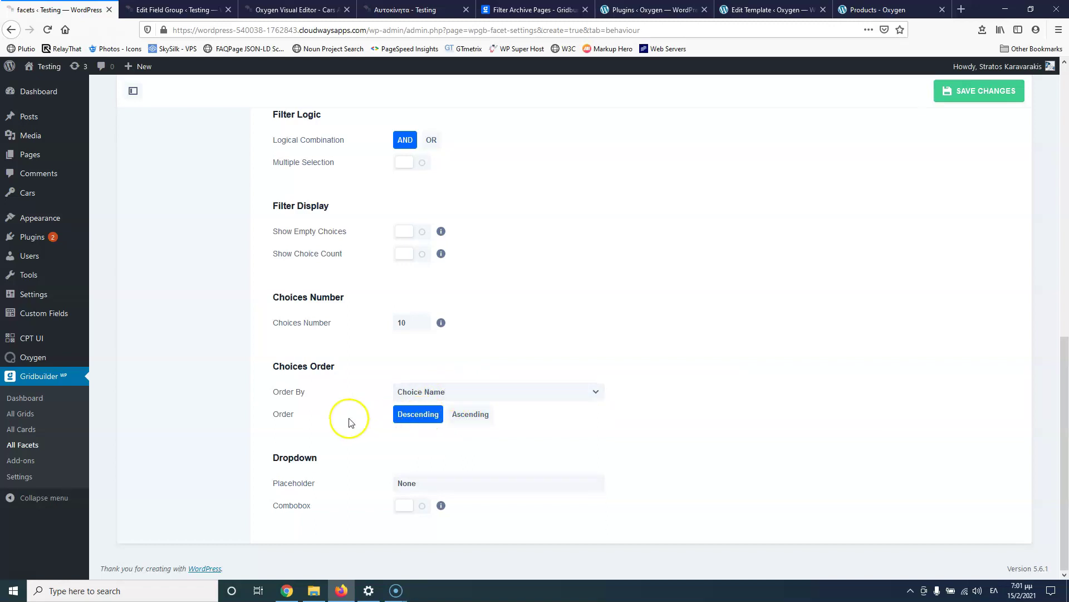
Step: Set the dropdown's placeholder to "- Select Color -"
left_click(440, 487)
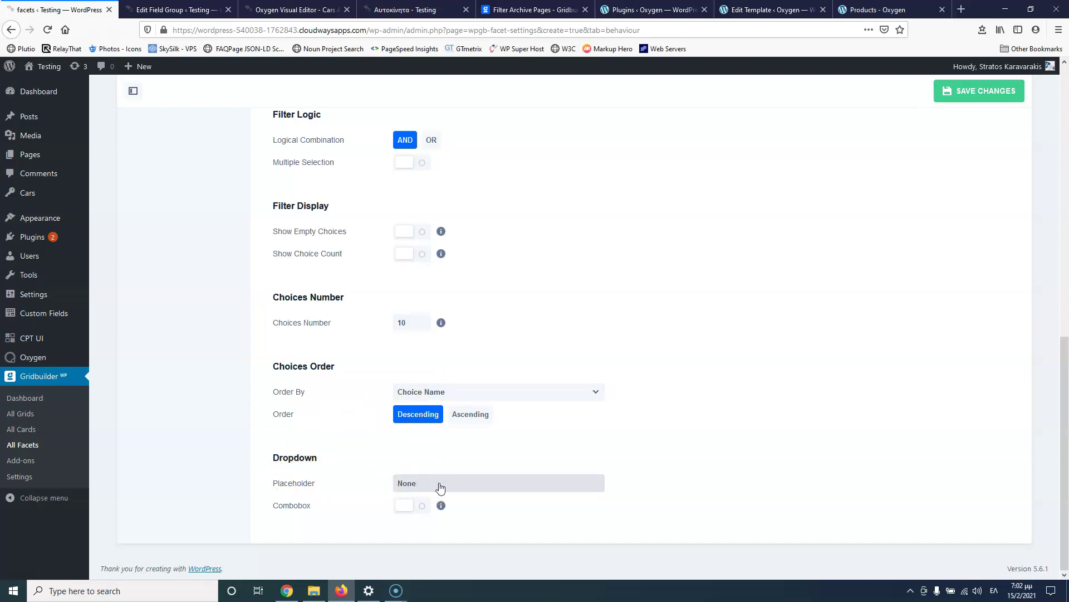
key("BackSpace")
key("BackSpace")
key("BackSpace")
type("Σ")
key("BackSpace")
key("alt+shift")
type("S")
mouse_move(441, 505)
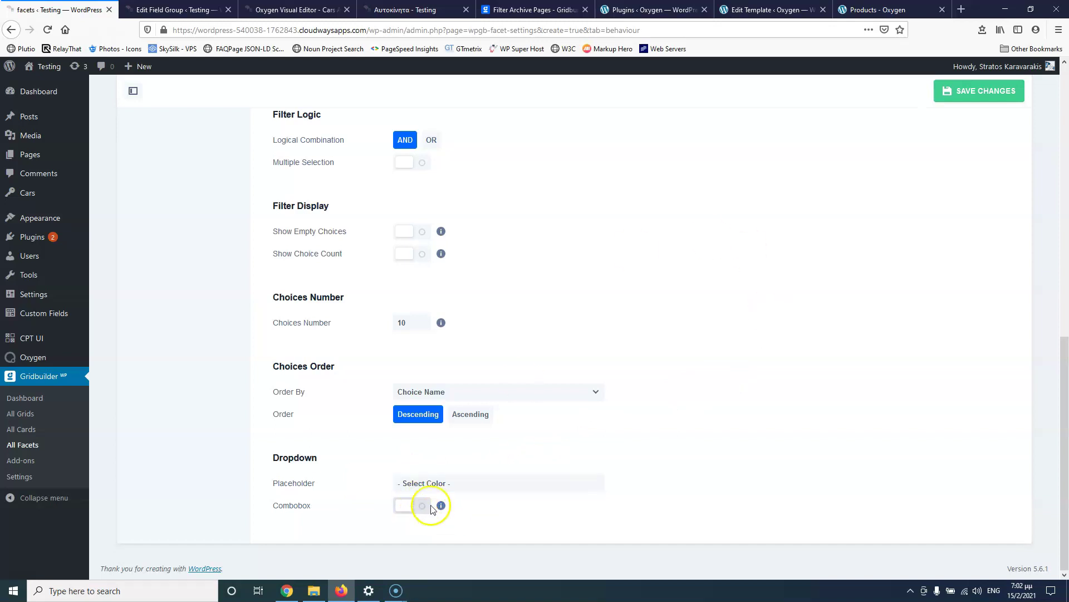
Step: Save the Car Color facet and copy its generated shortcode from the naming settings
scroll(686, 311, "up", 1)
scroll(685, 311, "up", 8)
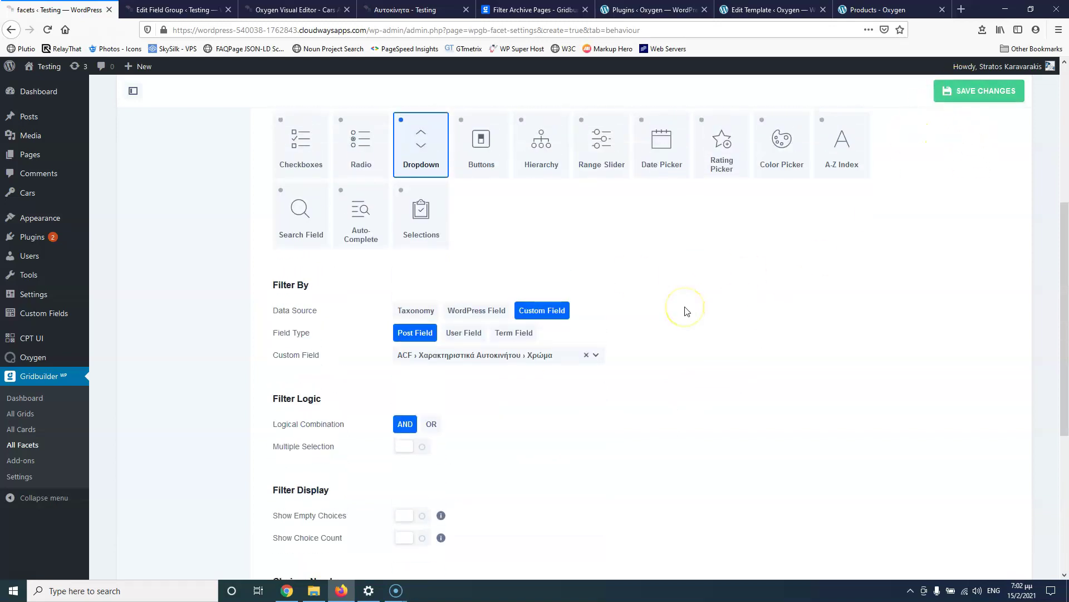
left_click(994, 100)
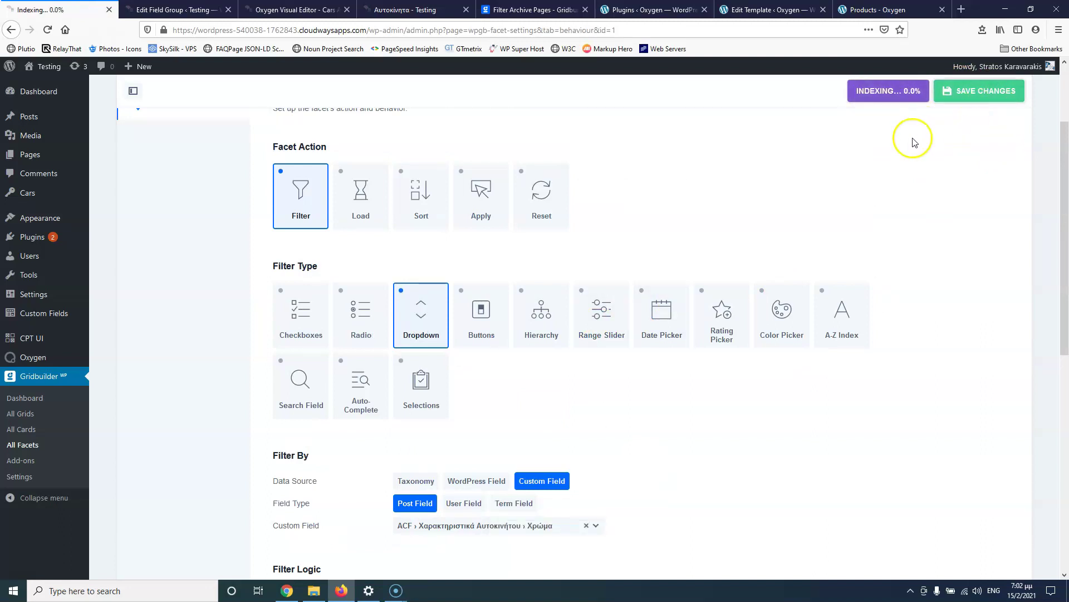
scroll(886, 173, "up", 3)
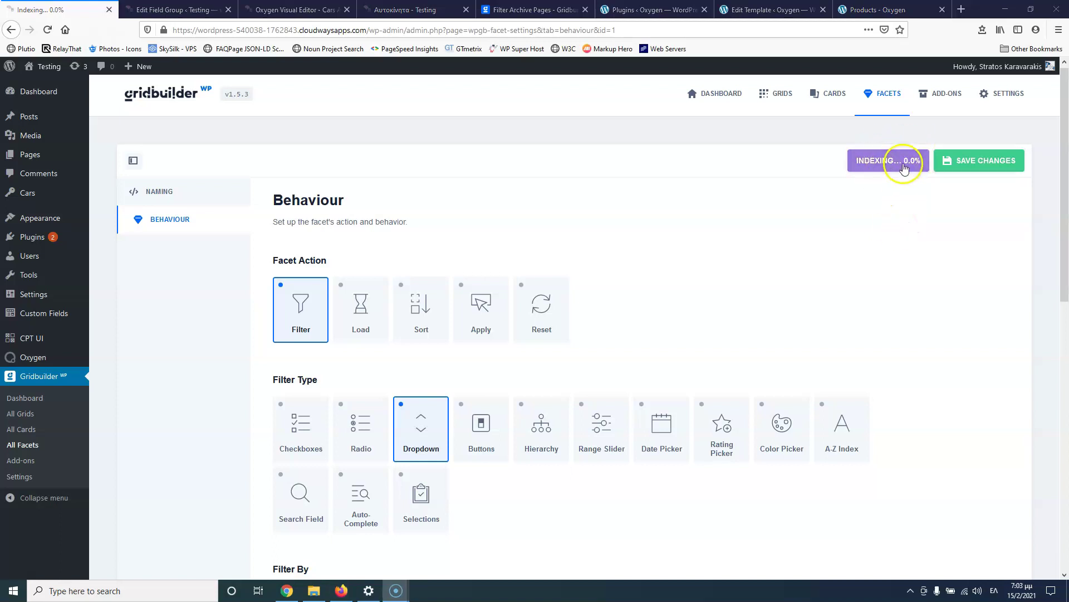
left_click(159, 195)
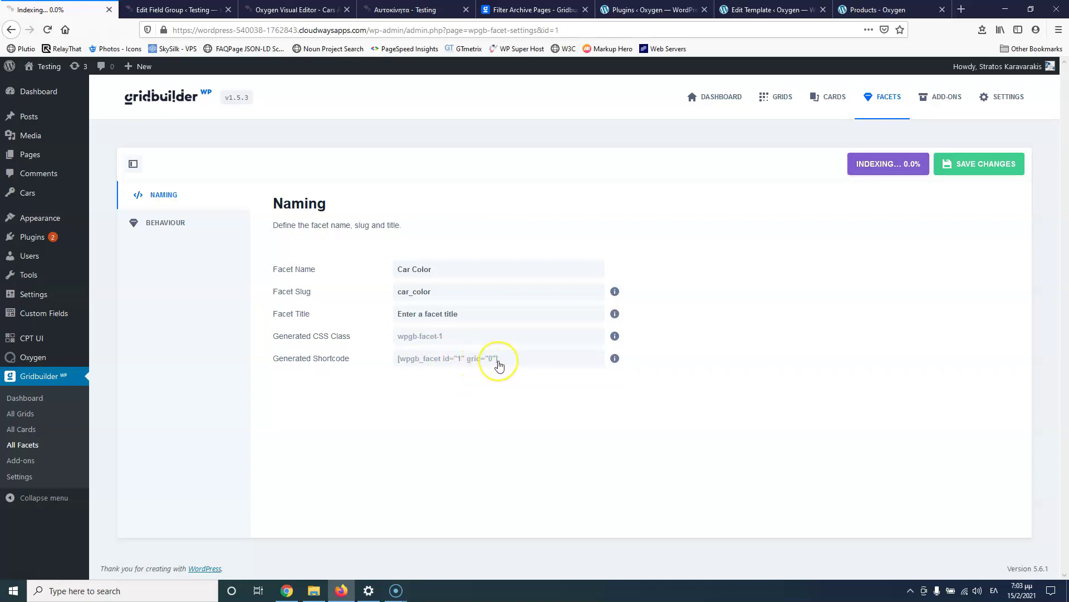
left_click_drag(499, 363, 387, 367)
key("ctrl+c")
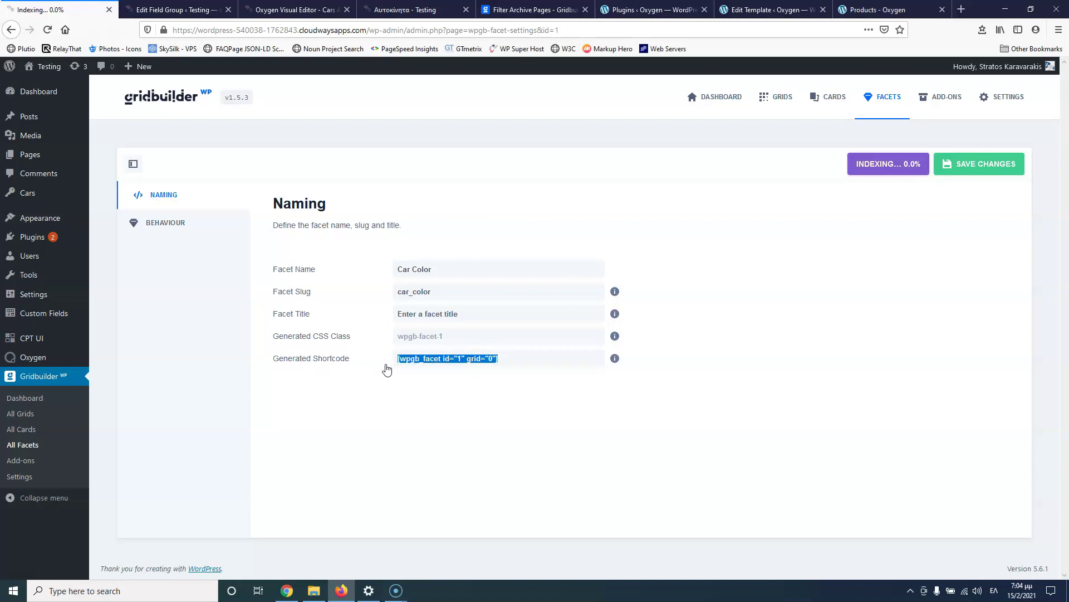
Step: Switch to the Oxygen editor and add a 40/60 Columns element inside the section that holds the car repeater
left_click(167, 10)
left_click(289, 10)
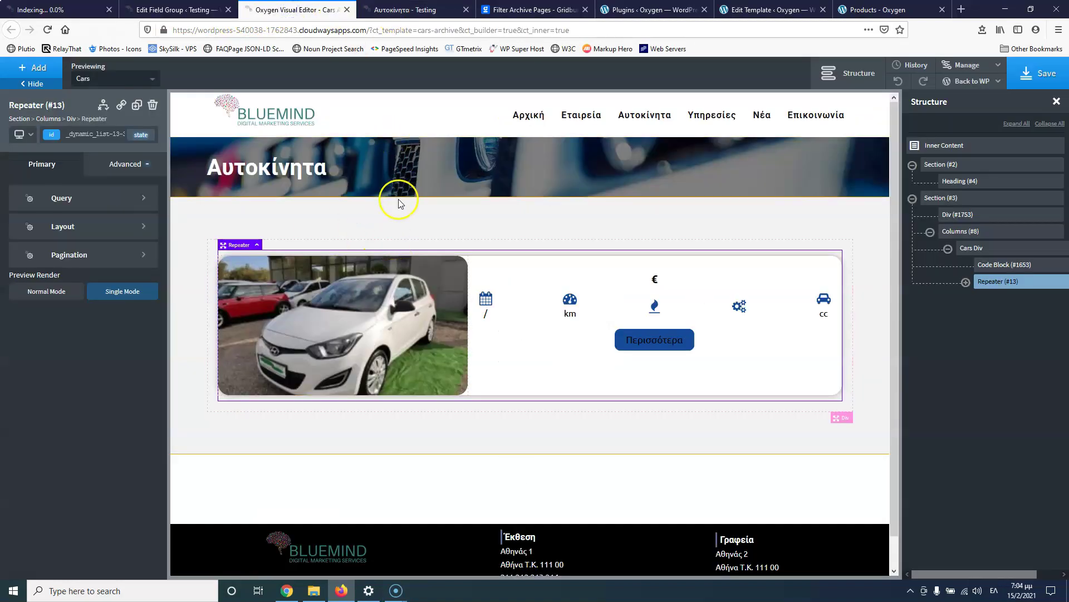
left_click(443, 235)
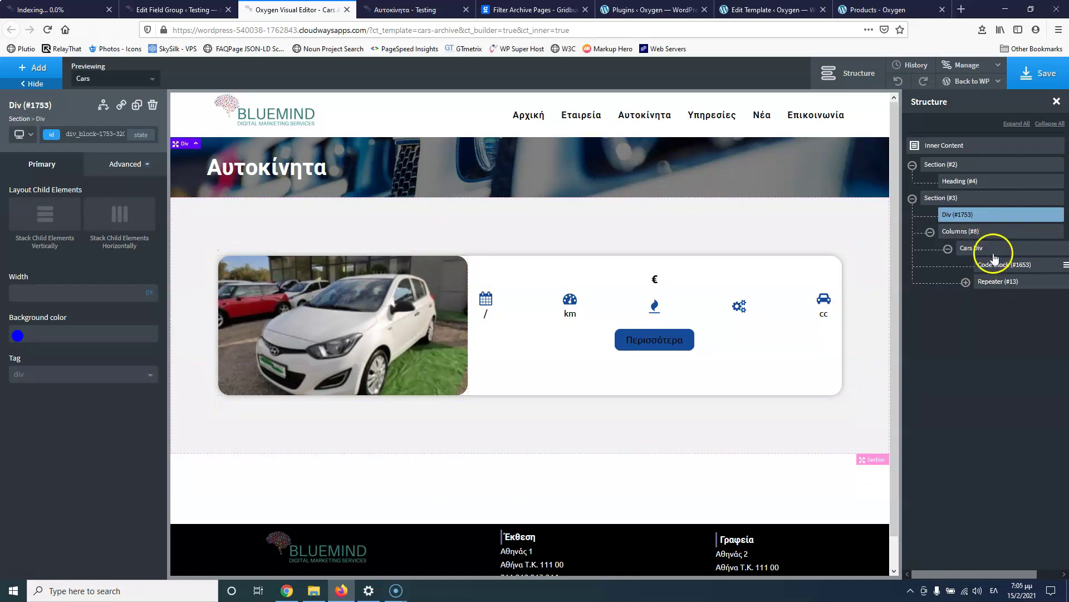
left_click(950, 200)
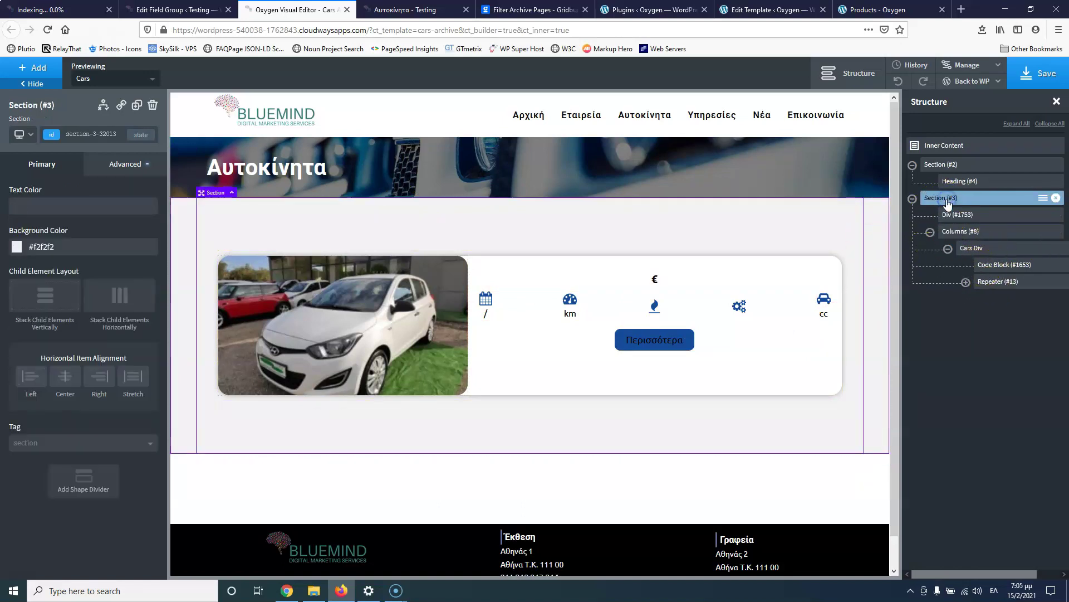
left_click(34, 68)
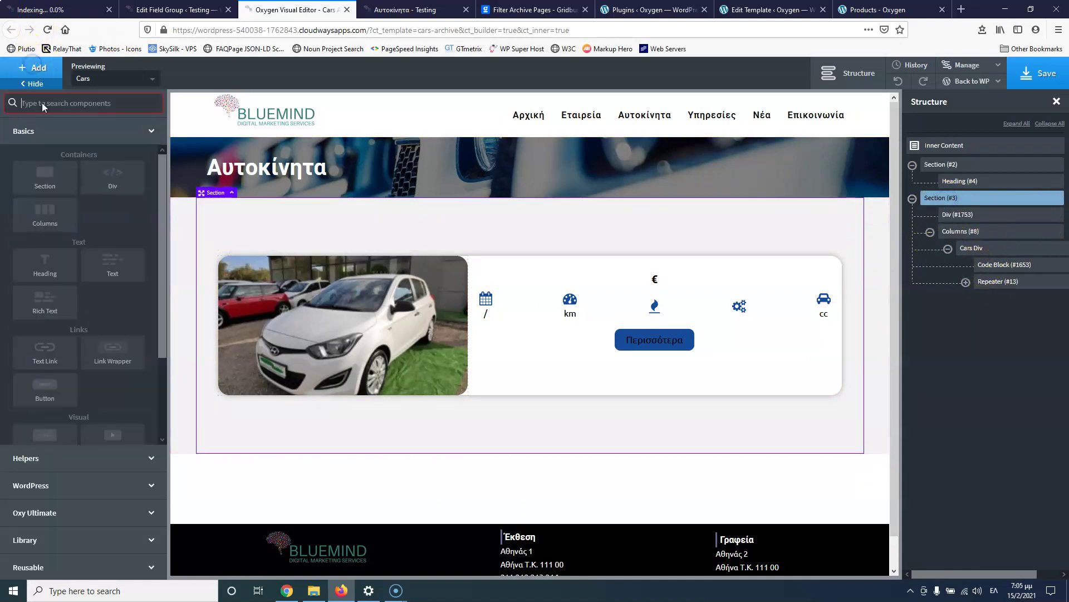
left_click(41, 223)
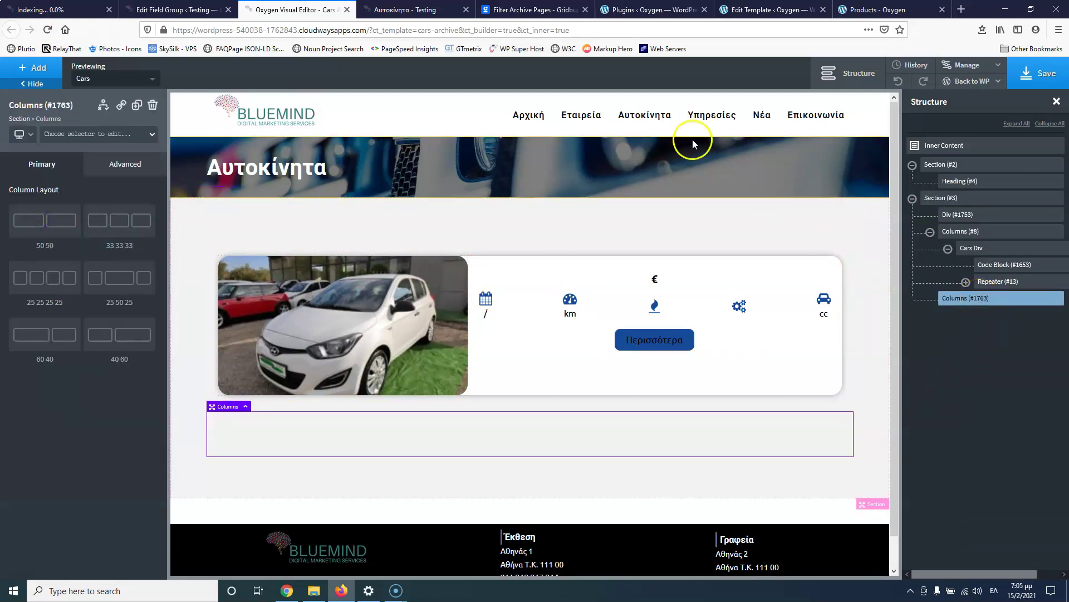
left_click(107, 335)
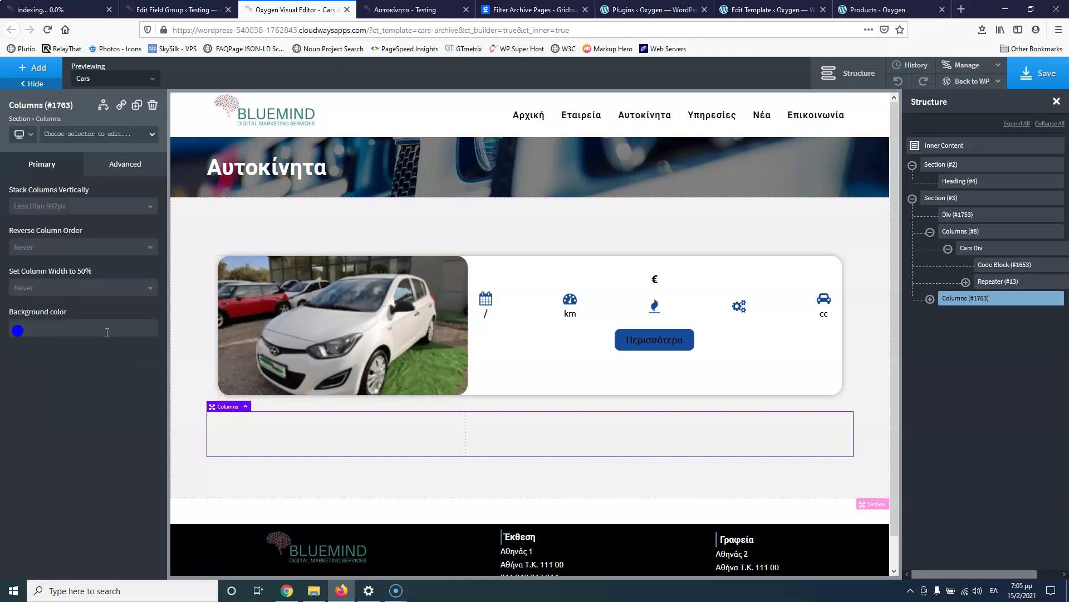
Step: Set the width of the new left column to 30%
left_click(288, 434)
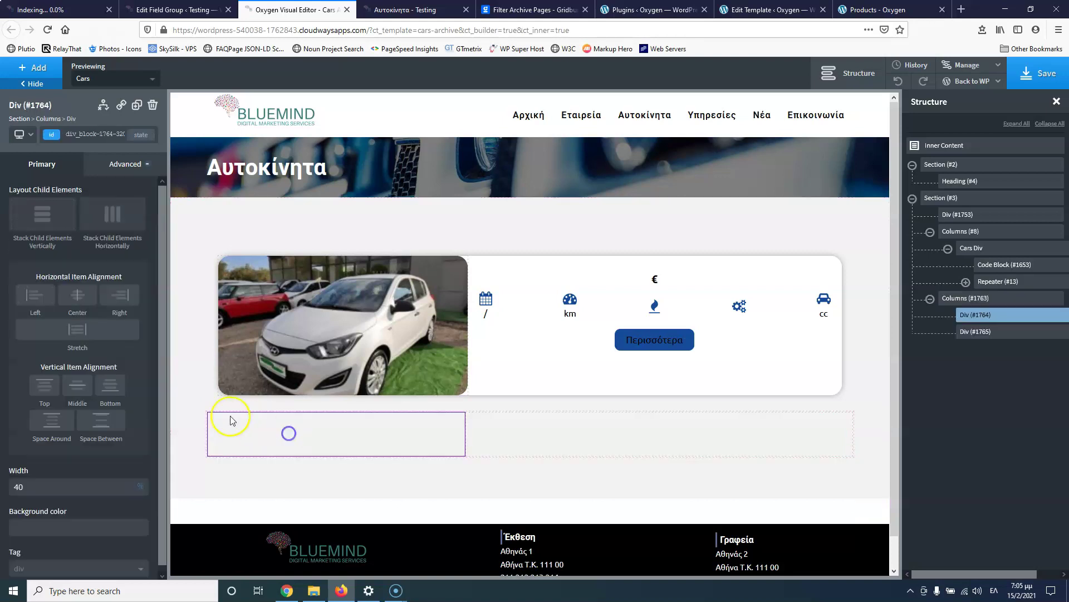
left_click(39, 486)
type("30")
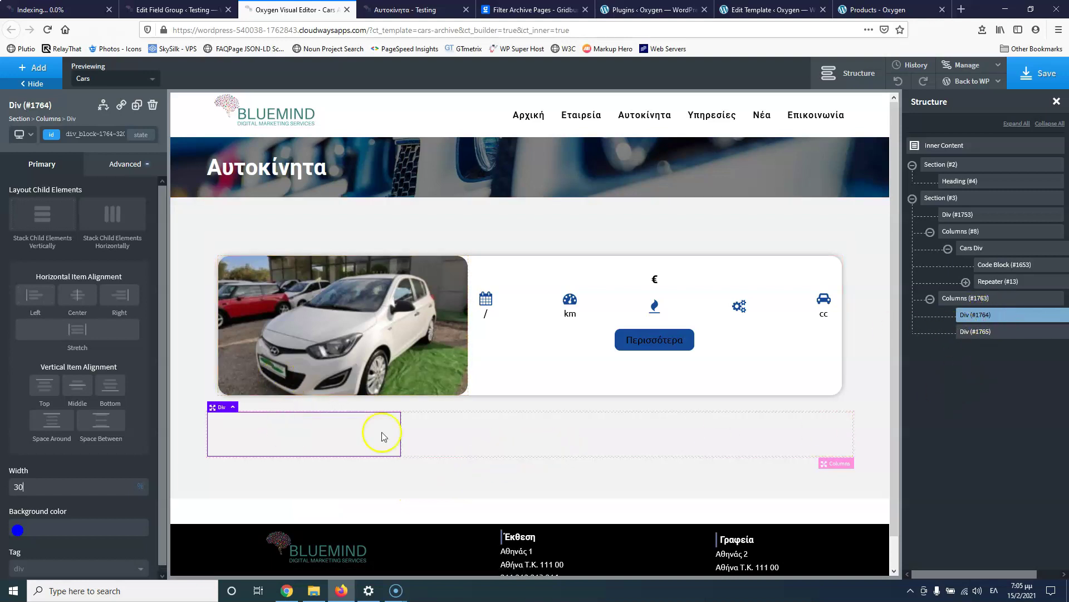
Step: Move the car Repeater into the second column of the new Columns element and set the first column's width to 20%
left_click_drag(990, 288, 990, 330)
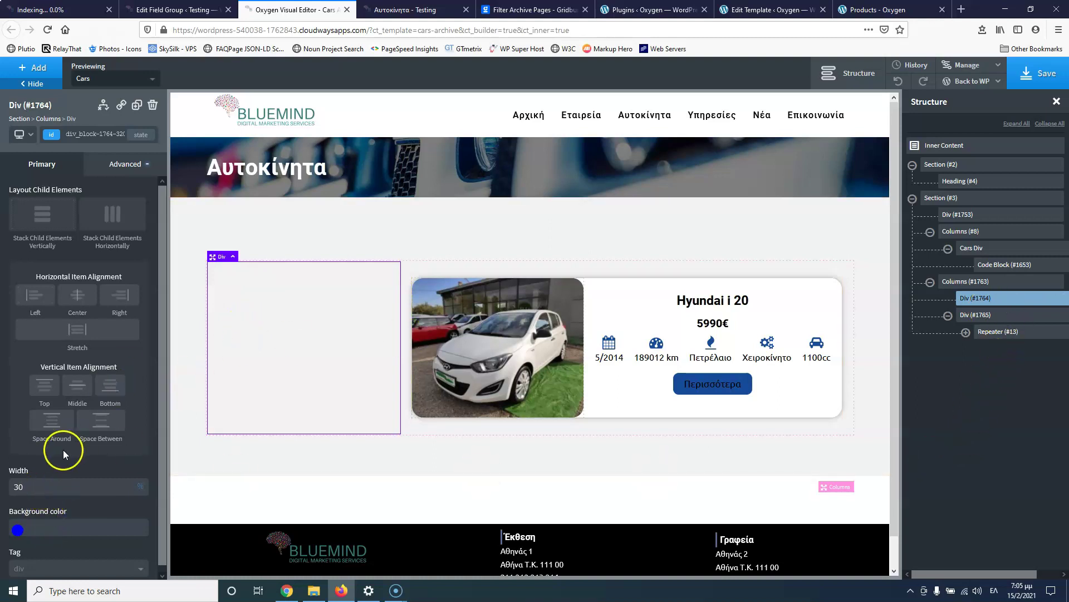
type("0")
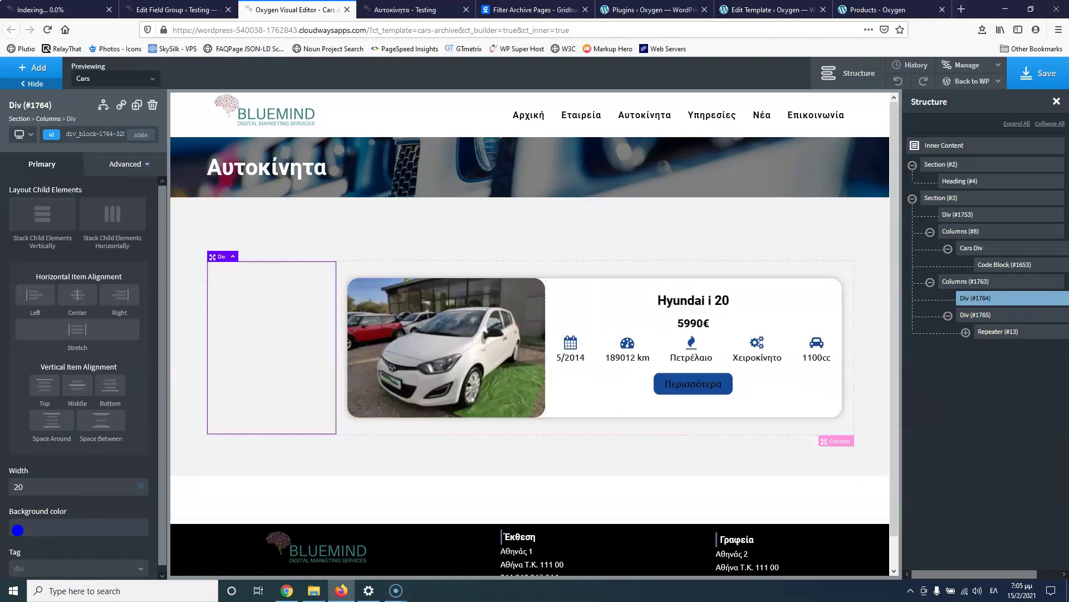
Step: Save the cars archive template and reload the Αυτοκίνητα page to check the two-column layout
left_click(1034, 72)
left_click(405, 9)
left_click(47, 30)
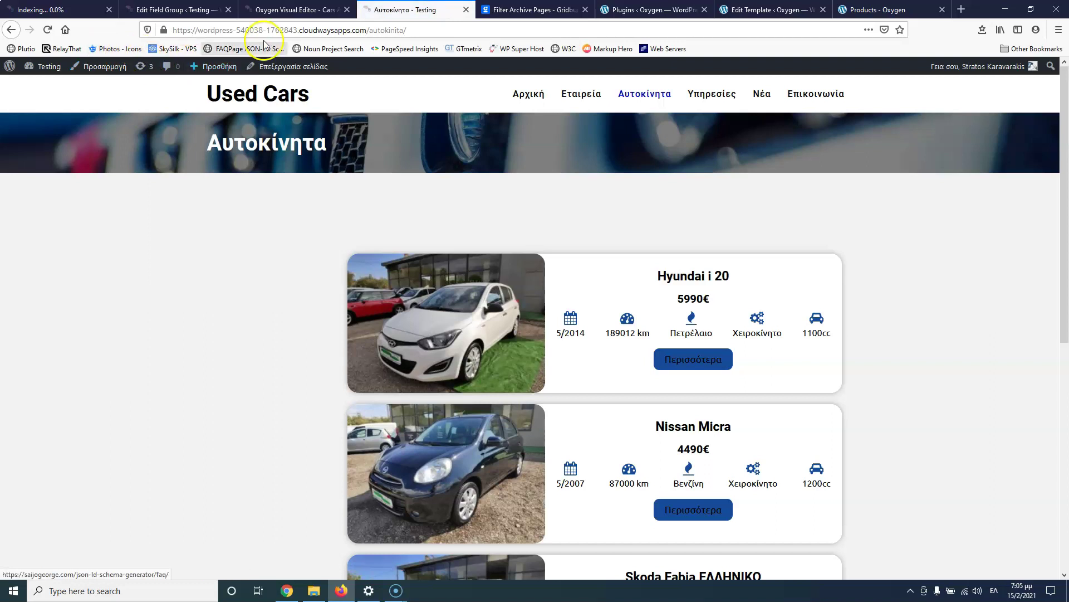
Step: Back in the Oxygen editor, add a Shortcode element to the empty left column and paste [wpgb_facet id="1" grid="0"] as its full shortcode
left_click(300, 11)
left_click(267, 334)
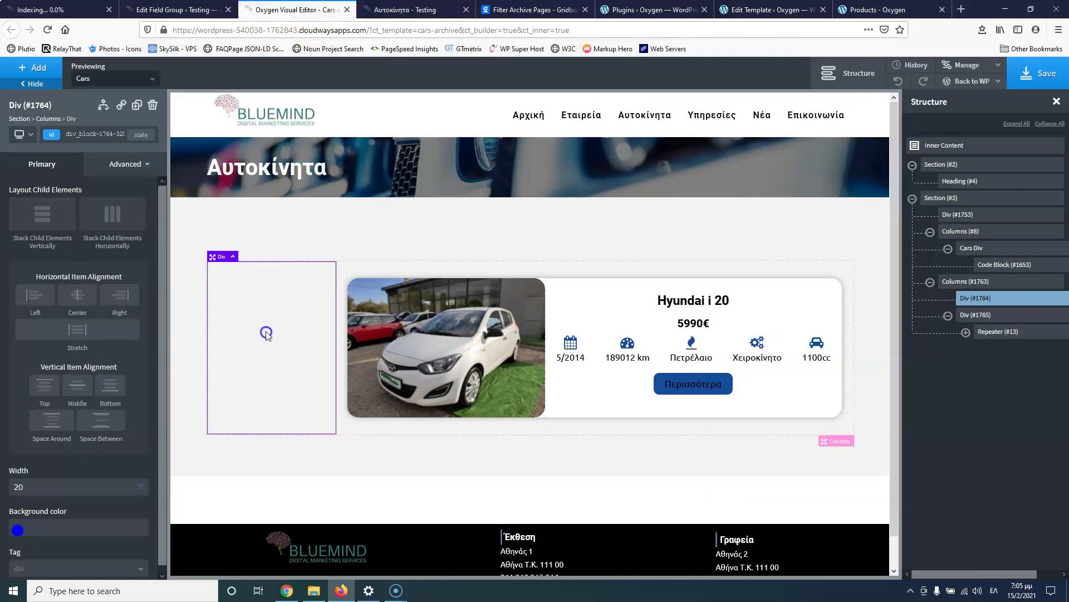
left_click(32, 68)
left_click(72, 105)
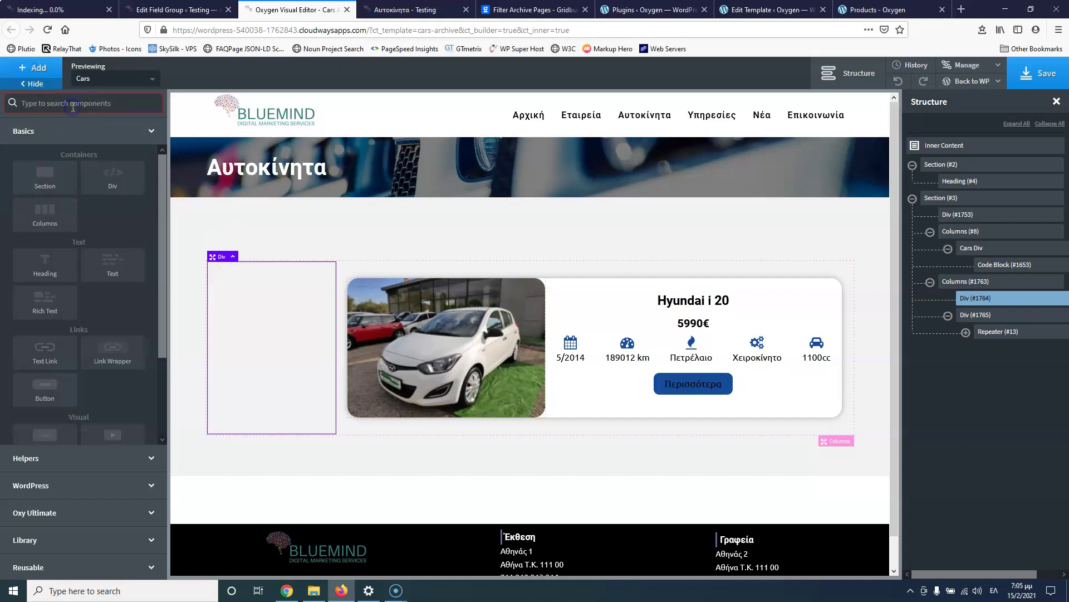
type("σ")
key("BackSpace")
key("BackSpace")
key("alt+shift")
type("sh")
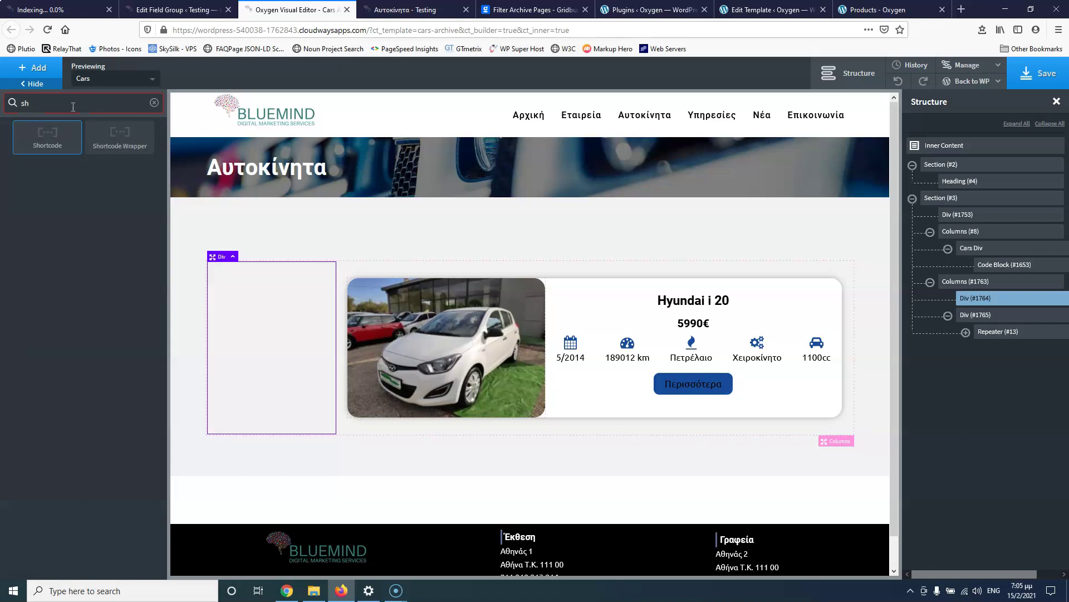
left_click(51, 138)
left_click(56, 207)
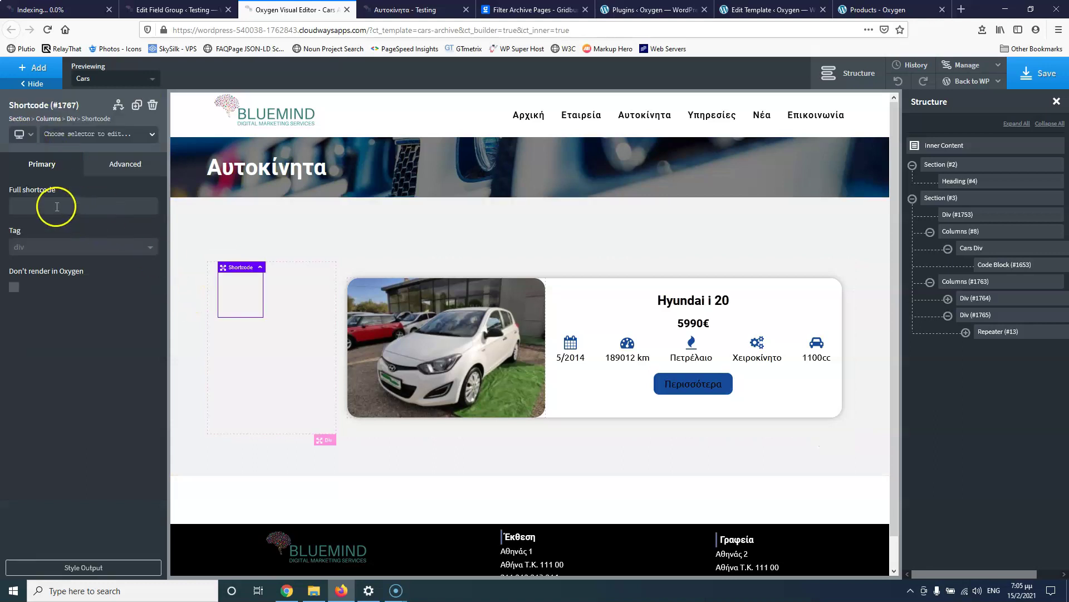
key("ctrl+v")
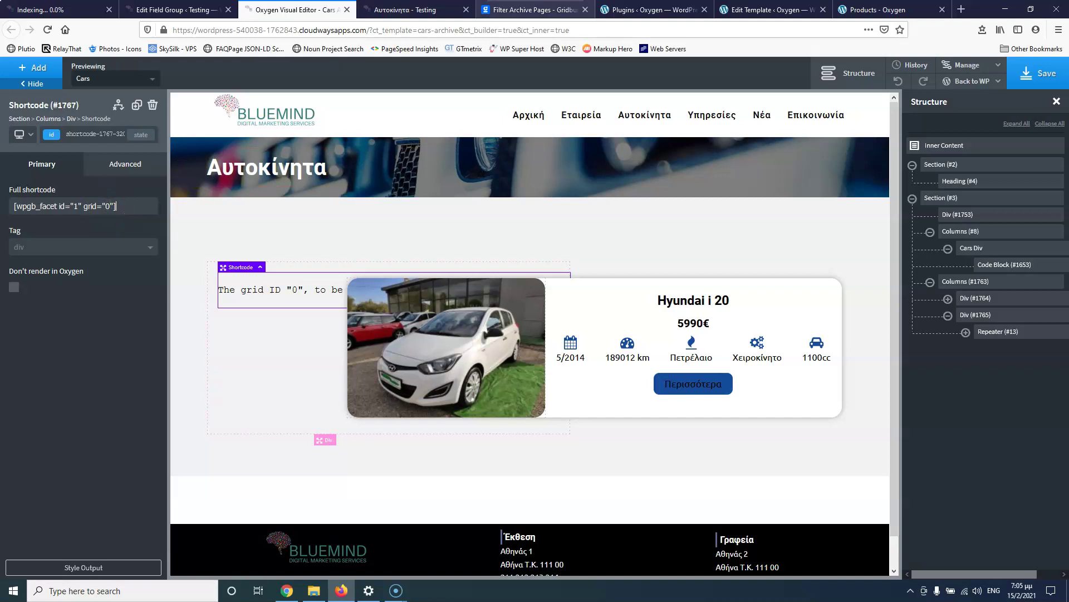
Step: Find the page builder example in the Gridbuilder Filter Archive Pages guide and select the grid name it gives for Oxygen
left_click(551, 11)
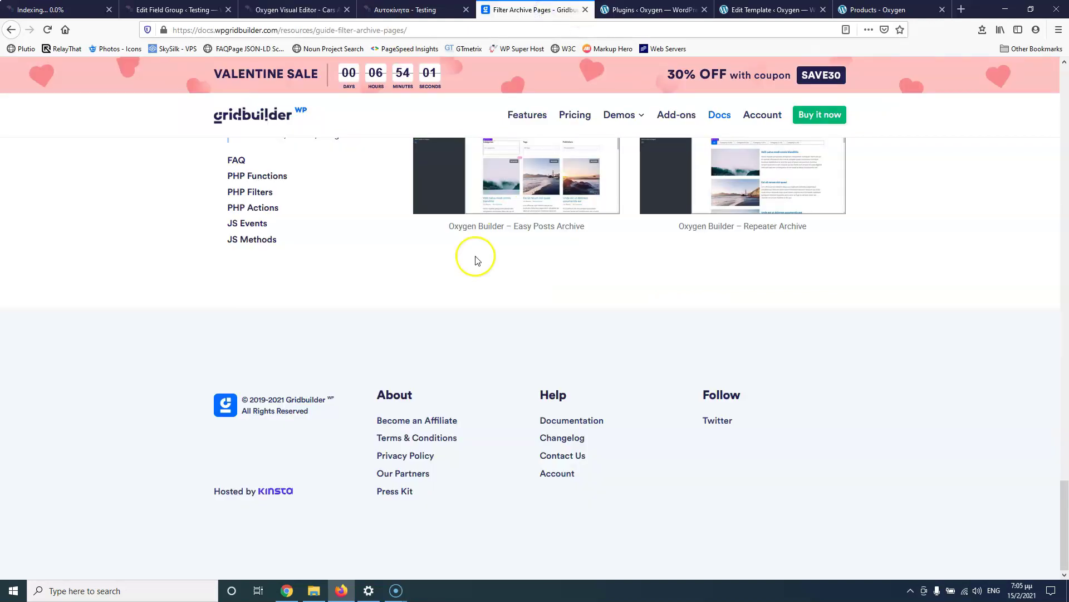
scroll(478, 256, "up", 5)
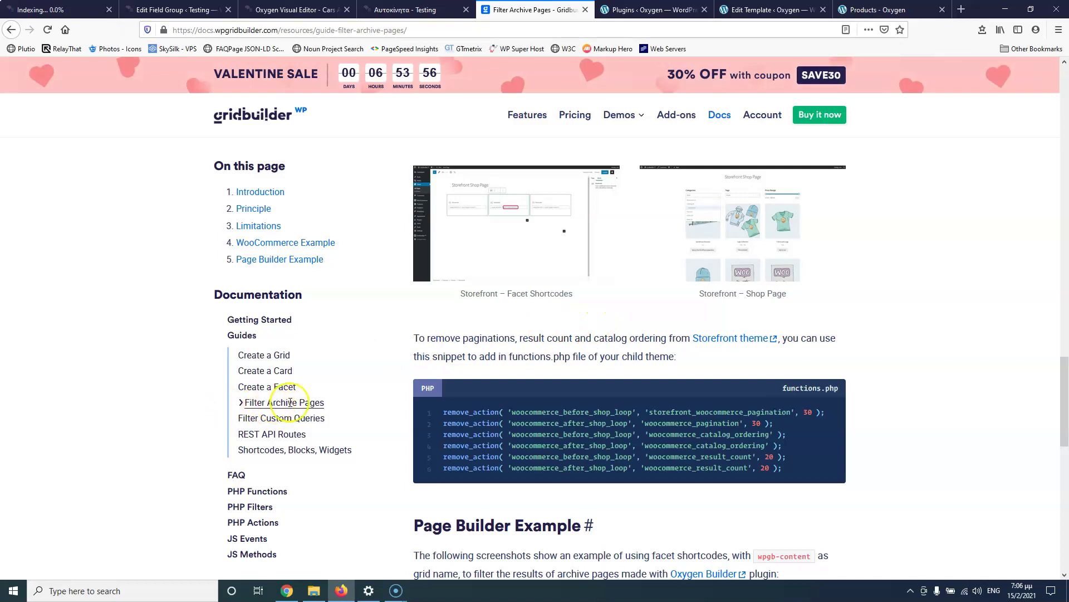
scroll(613, 332, "down", 4)
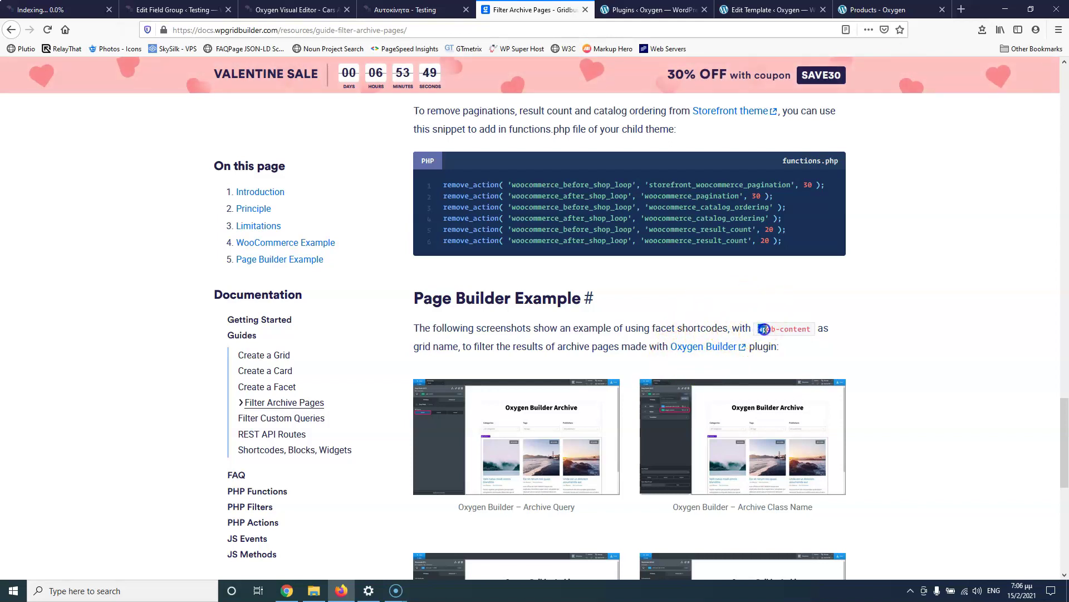
left_click_drag(768, 329, 774, 328)
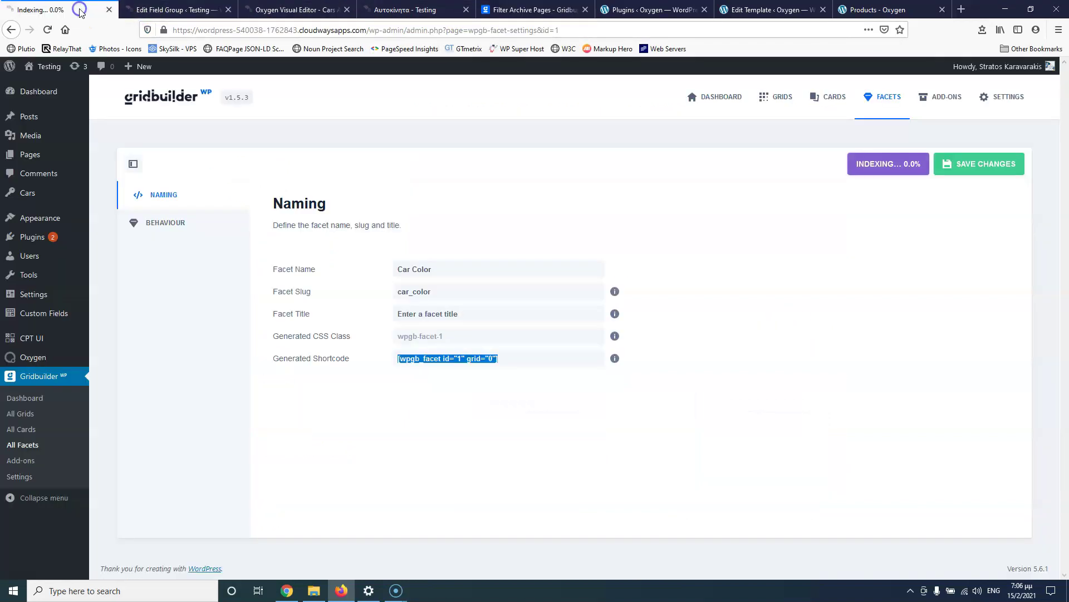
Step: Return to the Oxygen editor and change the facet shortcode's grid value to wpgb-content
left_click(75, 9)
left_click(174, 12)
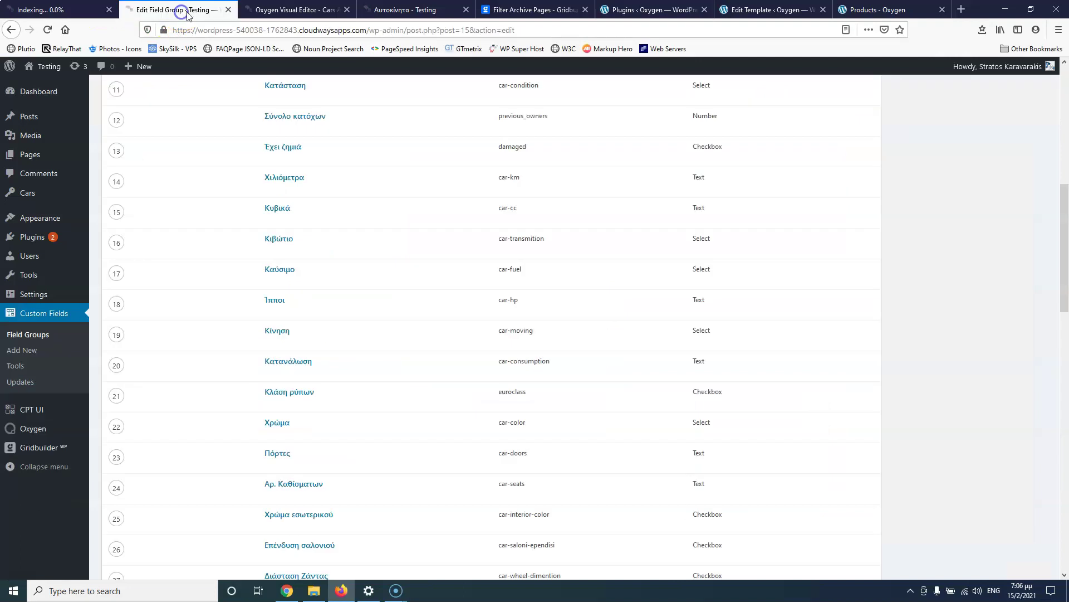
left_click(312, 10)
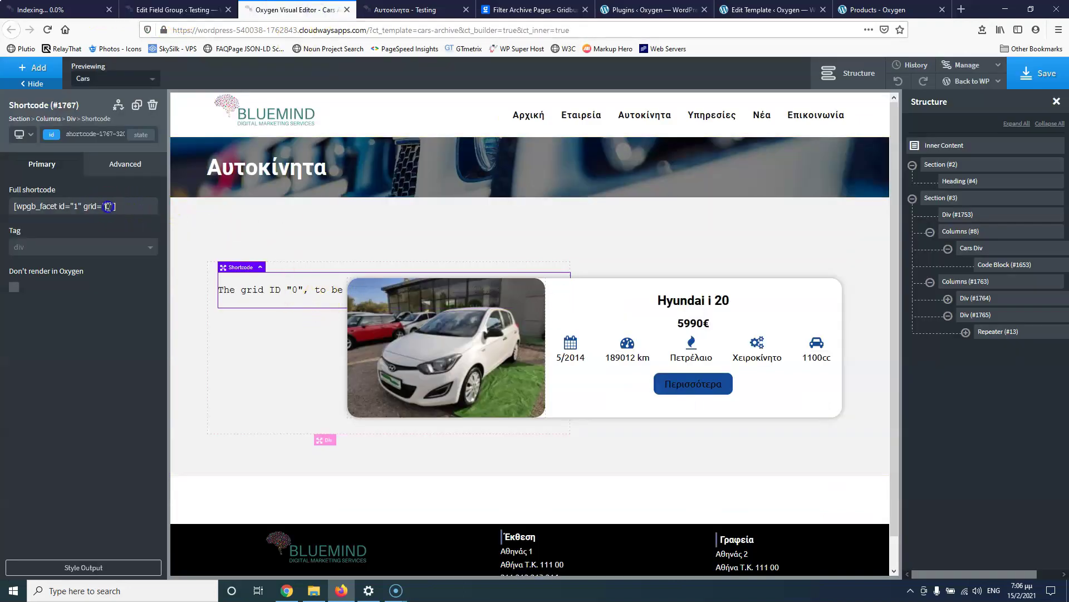
type("wpgb-content")
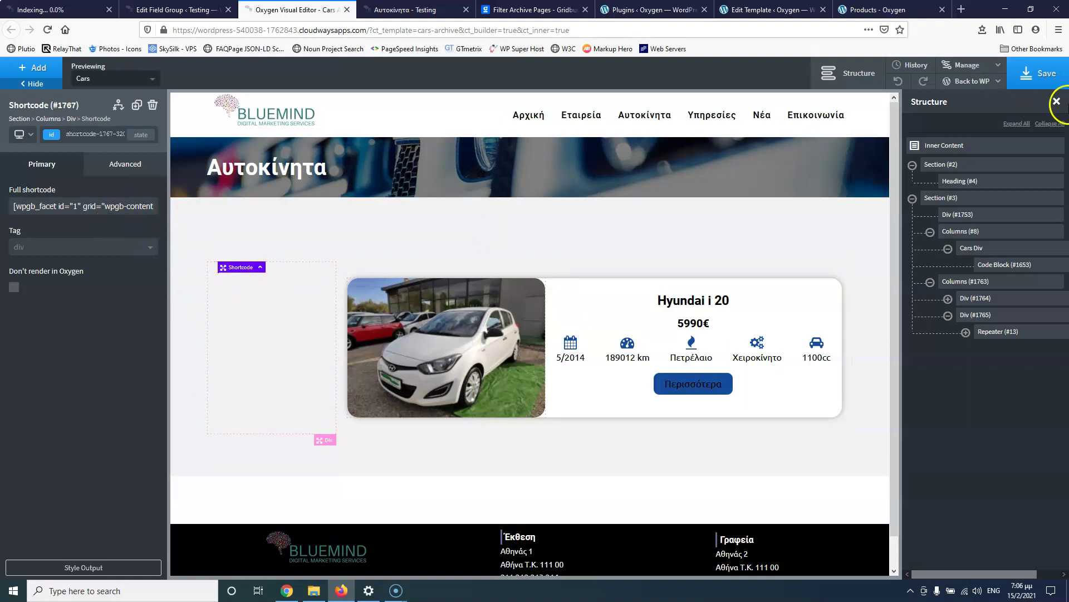
Step: Save the template and reload the Αυτοκίνητα page to check for the color filter
left_click(1038, 78)
left_click(426, 9)
left_click(48, 30)
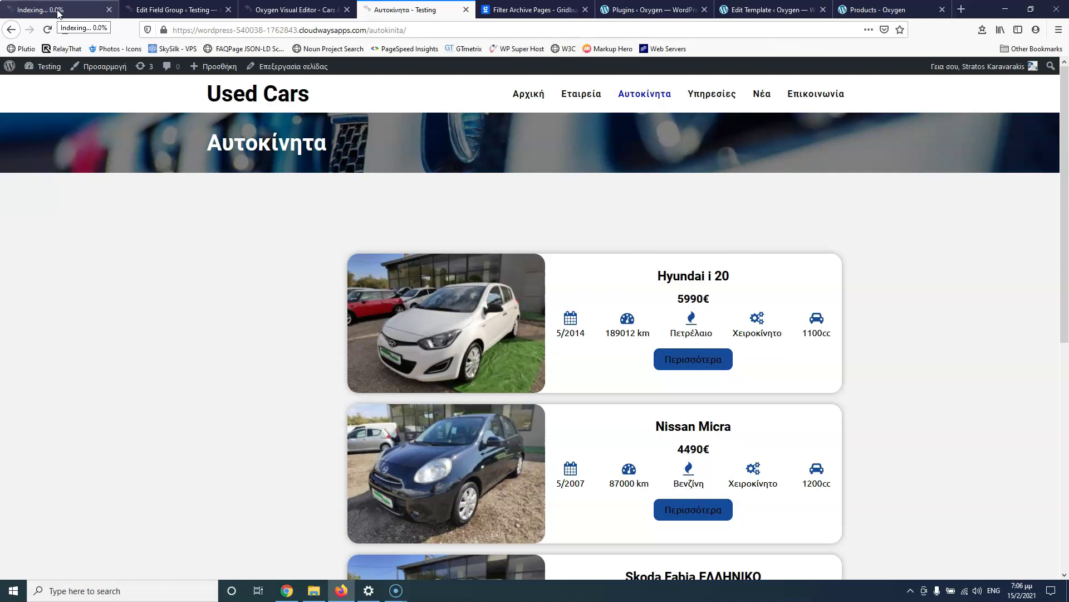
Step: Cancel the Car Color facet's indexing and start creating a new facet from the list of all facets
left_click(58, 12)
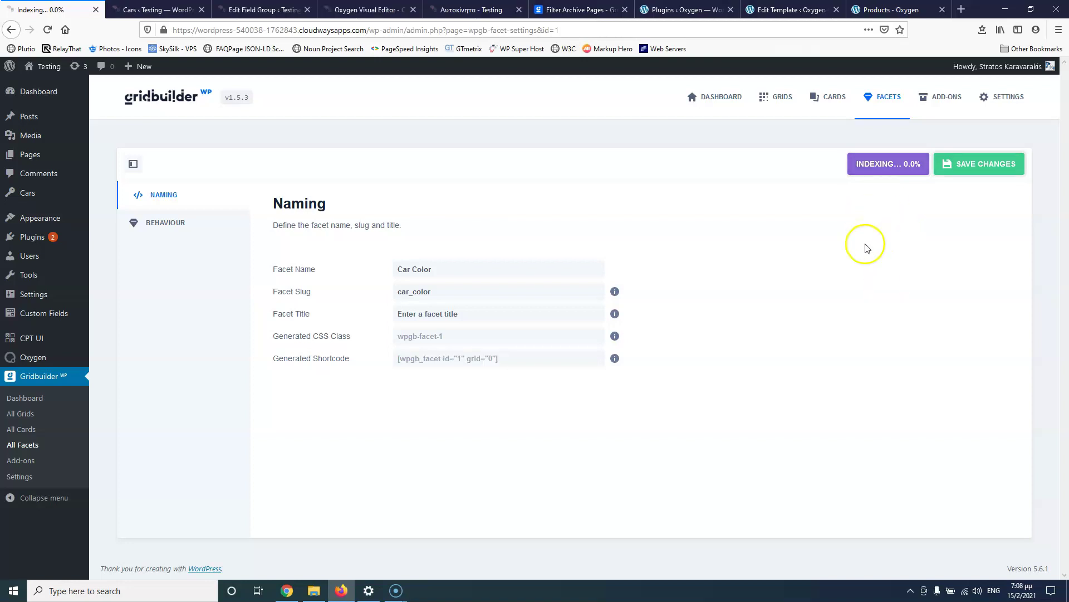
left_click(922, 162)
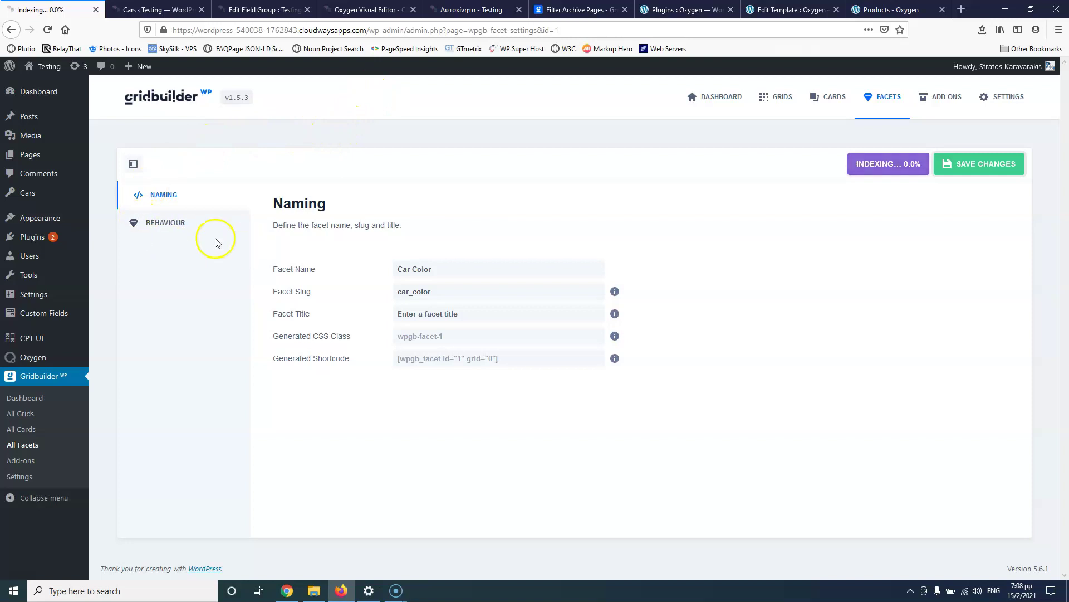
left_click(22, 446)
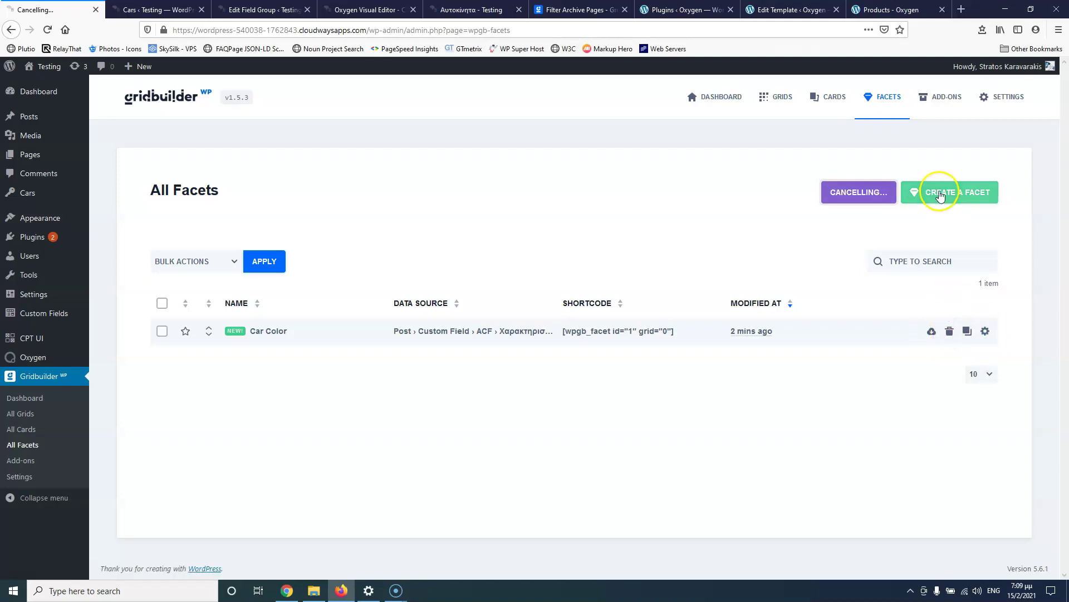
left_click(940, 191)
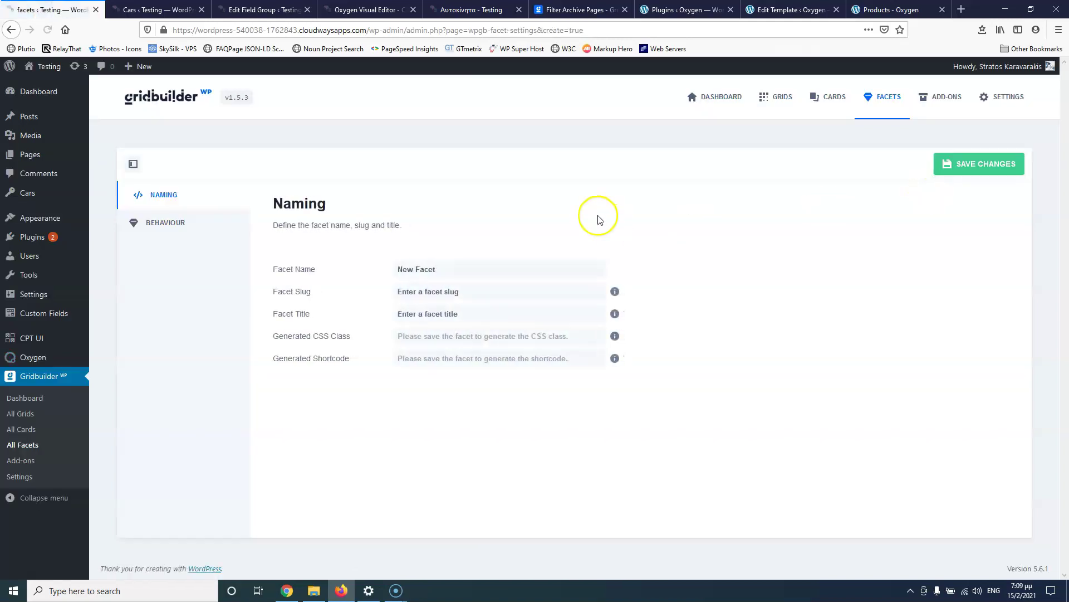
Step: Name the new facet Horse Power with the slug horse_power and save it
left_click_drag(461, 270, 298, 258)
key("BackSpace")
left_click(326, 257)
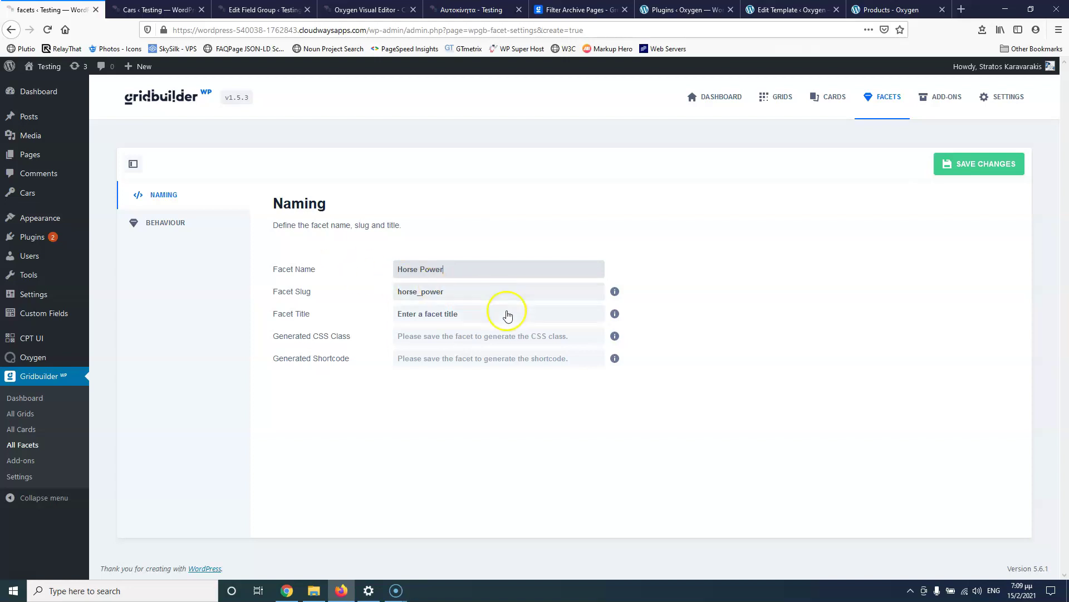
left_click(498, 315)
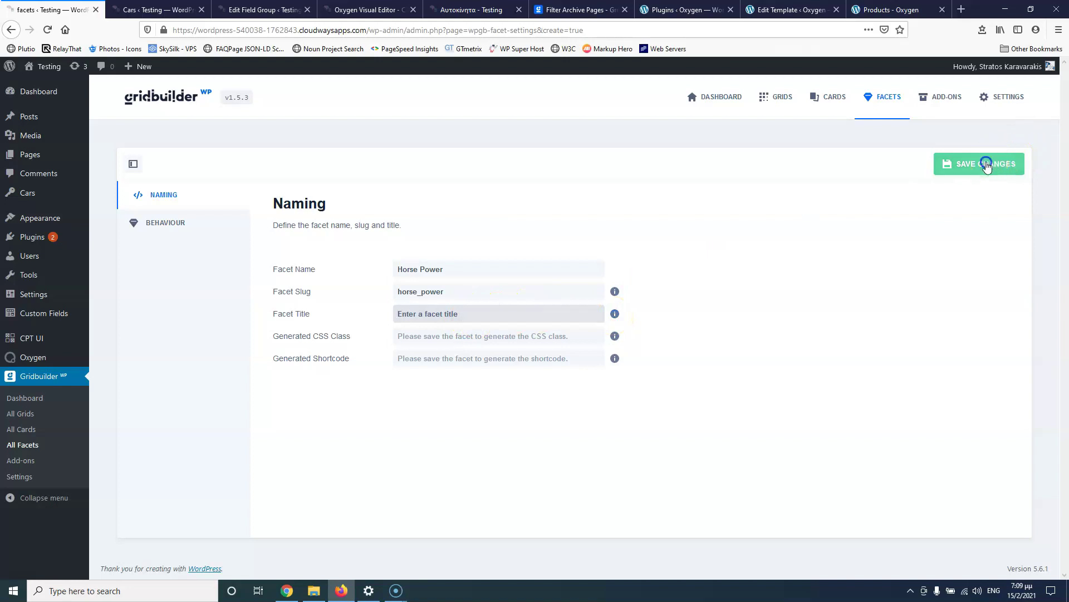
left_click(986, 162)
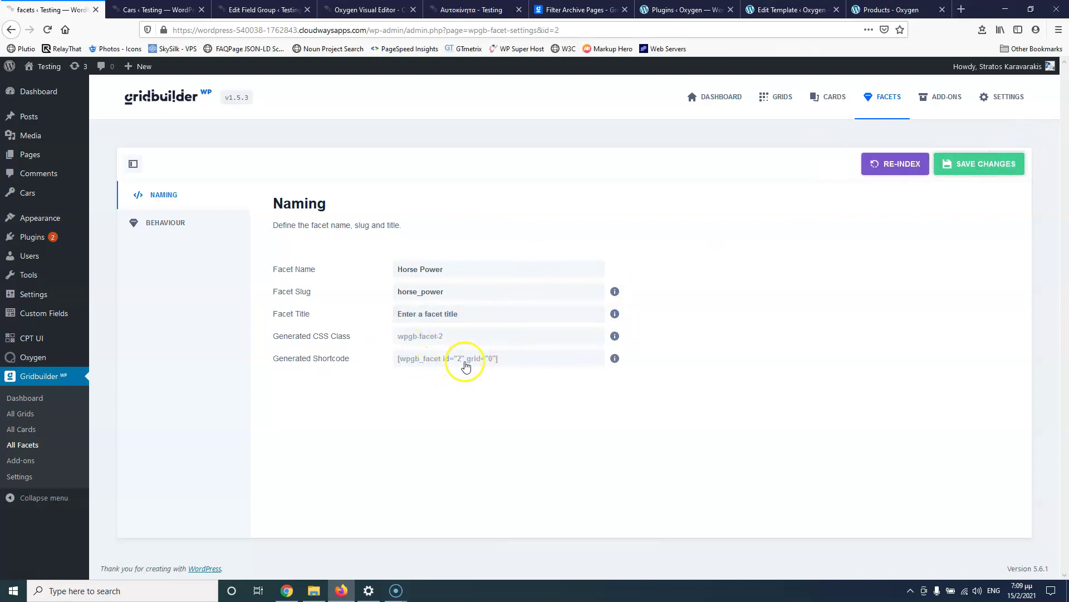
Step: Set the Horse Power facet's behaviour to filter by a custom field as its data source
left_click(163, 222)
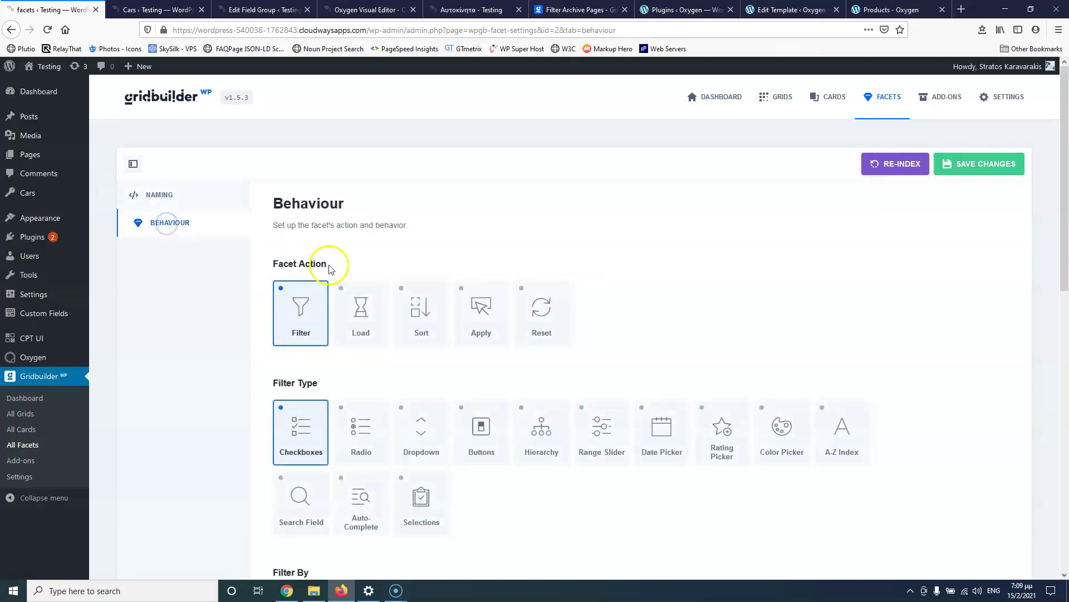
scroll(407, 293, "down", 2)
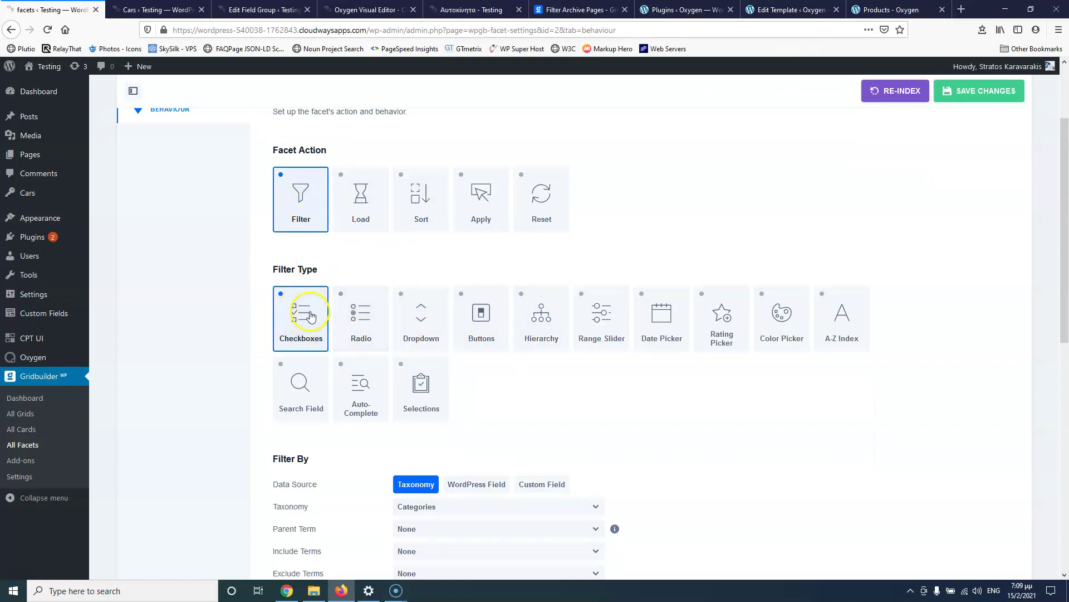
scroll(311, 316, "down", 2)
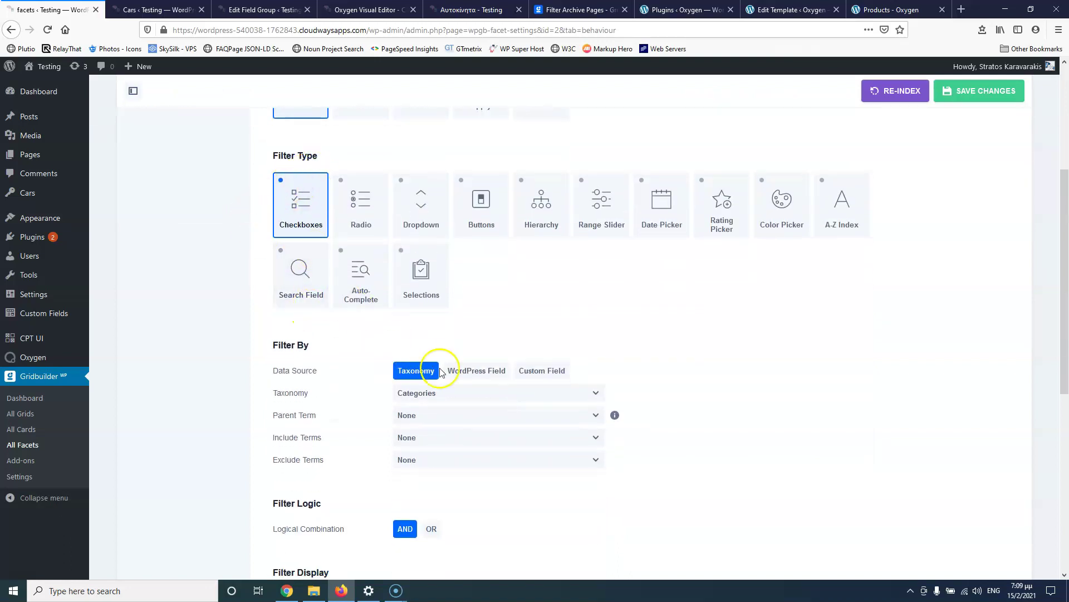
left_click(538, 371)
scroll(673, 327, "down", 2)
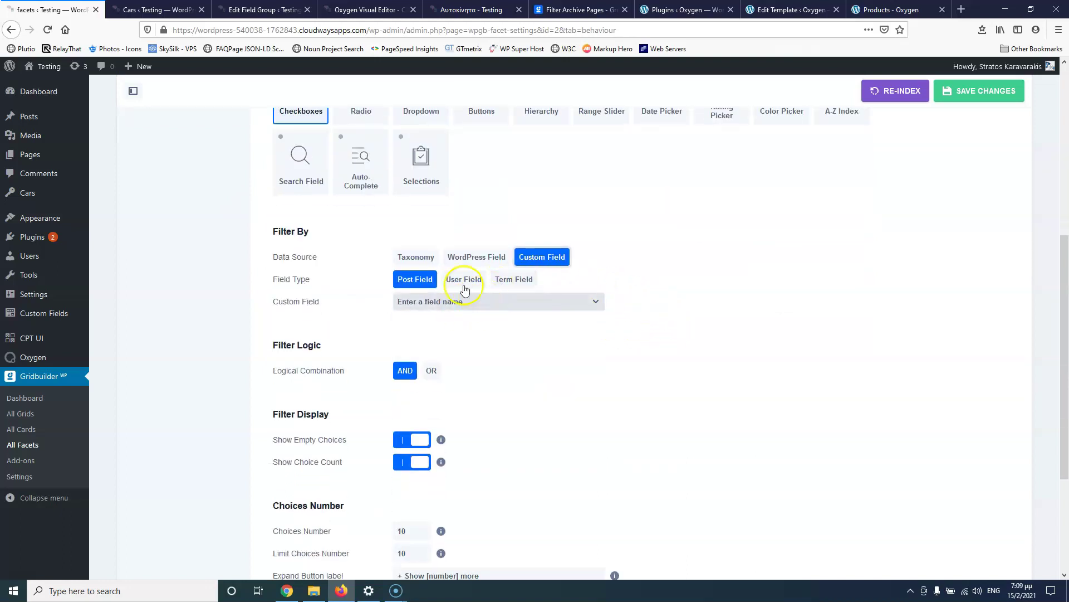
Step: Copy the Ίπποι field label from the ACF field group and pick that field as the facet's custom field
left_click(490, 308)
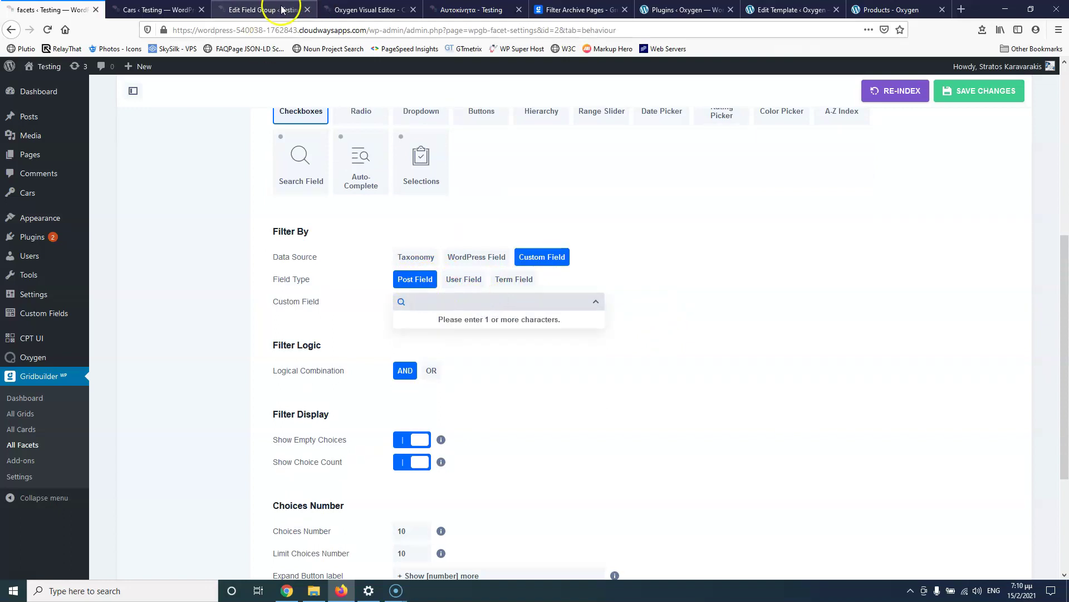
left_click(356, 9)
left_click(267, 10)
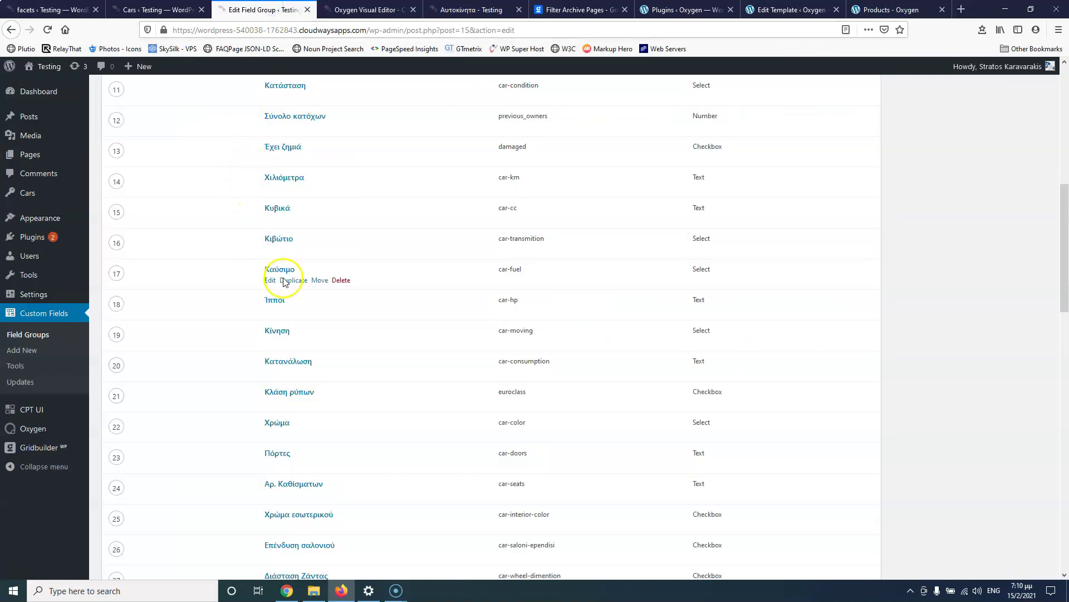
scroll(284, 282, "up", 2)
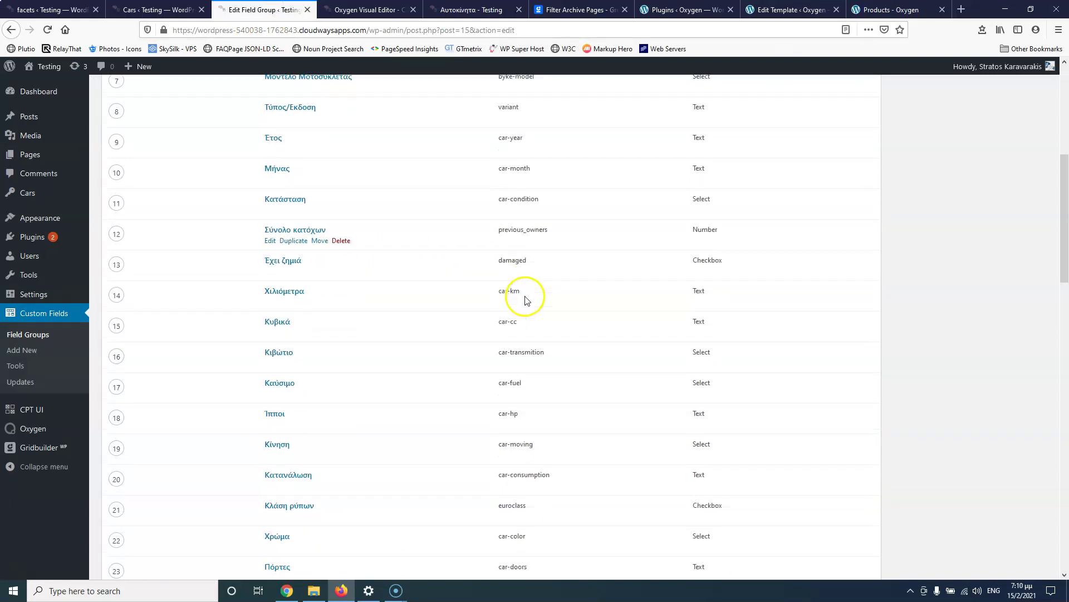
scroll(526, 311, "down", 1)
double_click(268, 357)
key("ctrl+c")
left_click(51, 10)
key("ctrl+v")
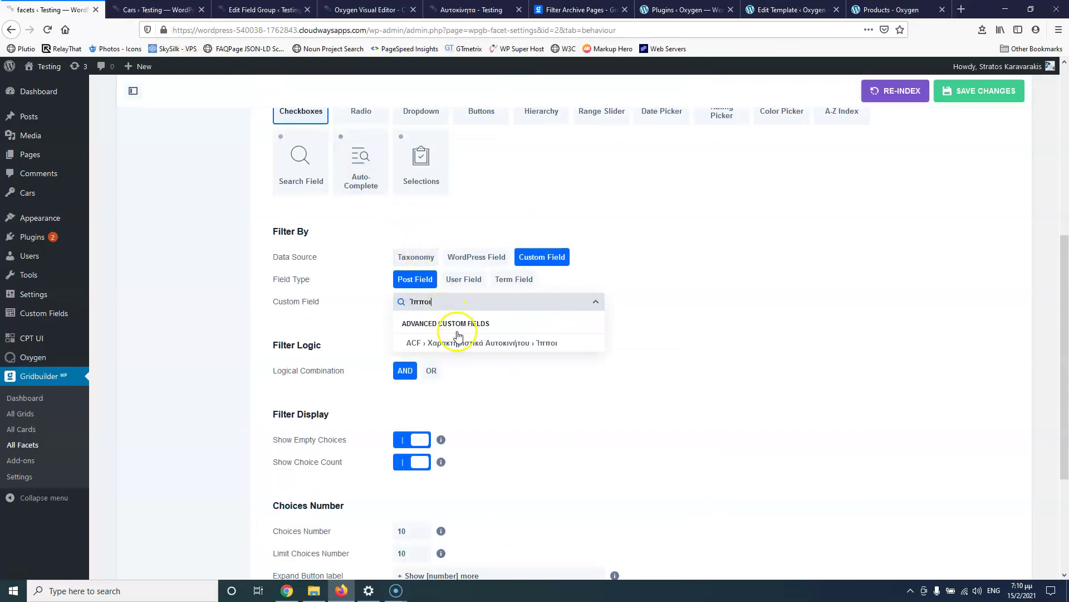
left_click(461, 342)
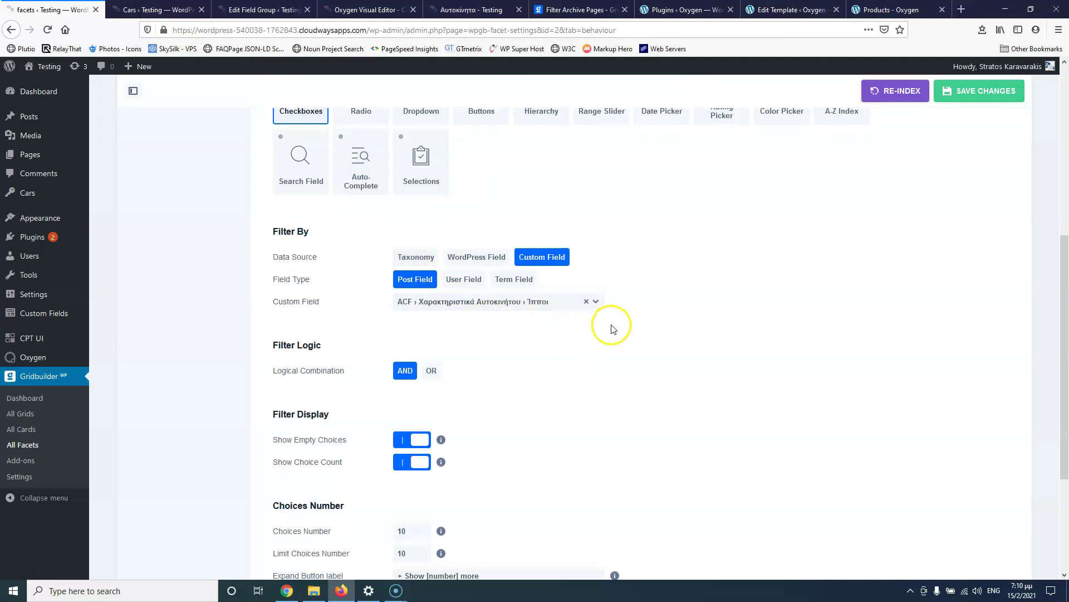
Step: Turn off showing empty choices and the choice count for the Horse Power facet
scroll(465, 317, "down", 2)
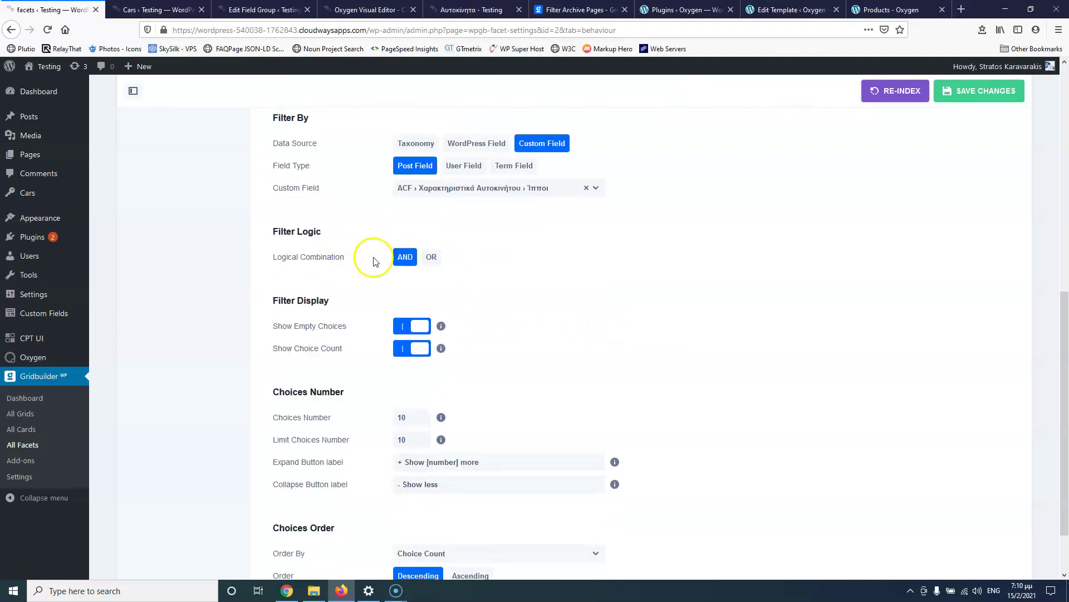
left_click(403, 351)
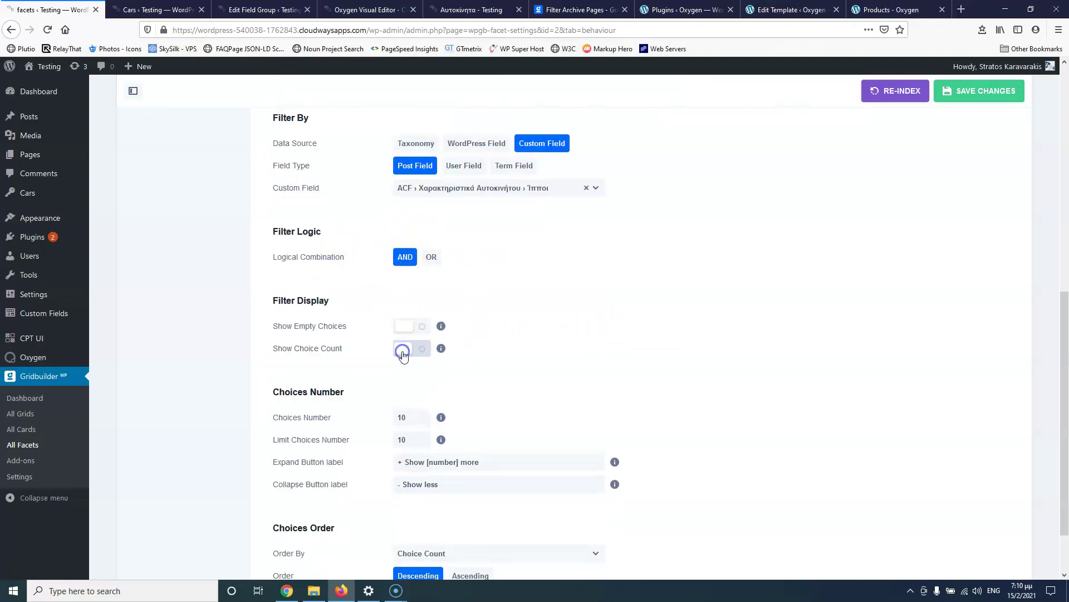
scroll(462, 304, "down", 2)
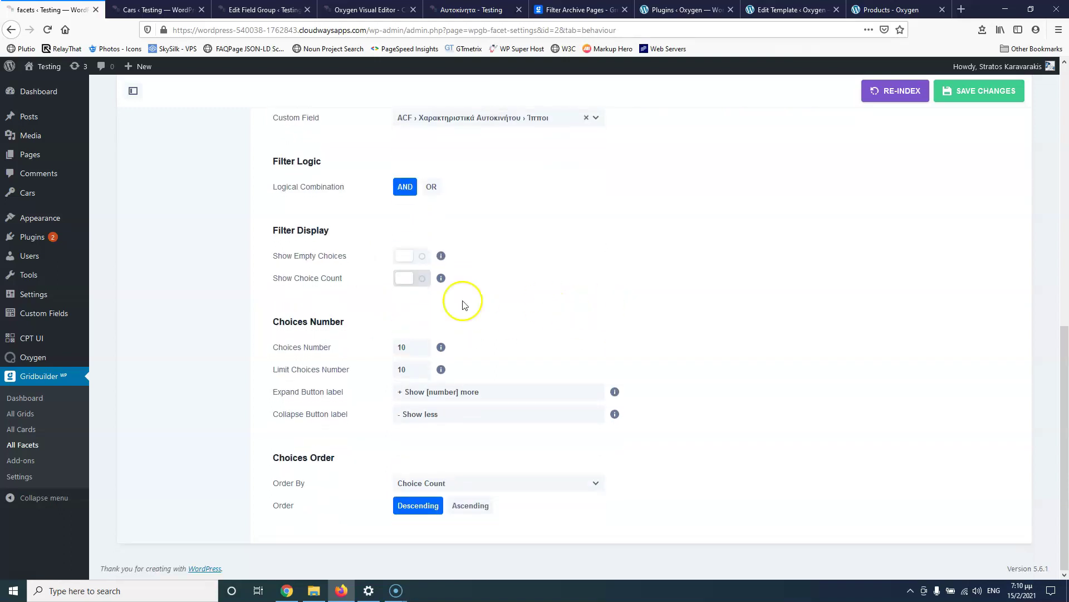
left_click(417, 347)
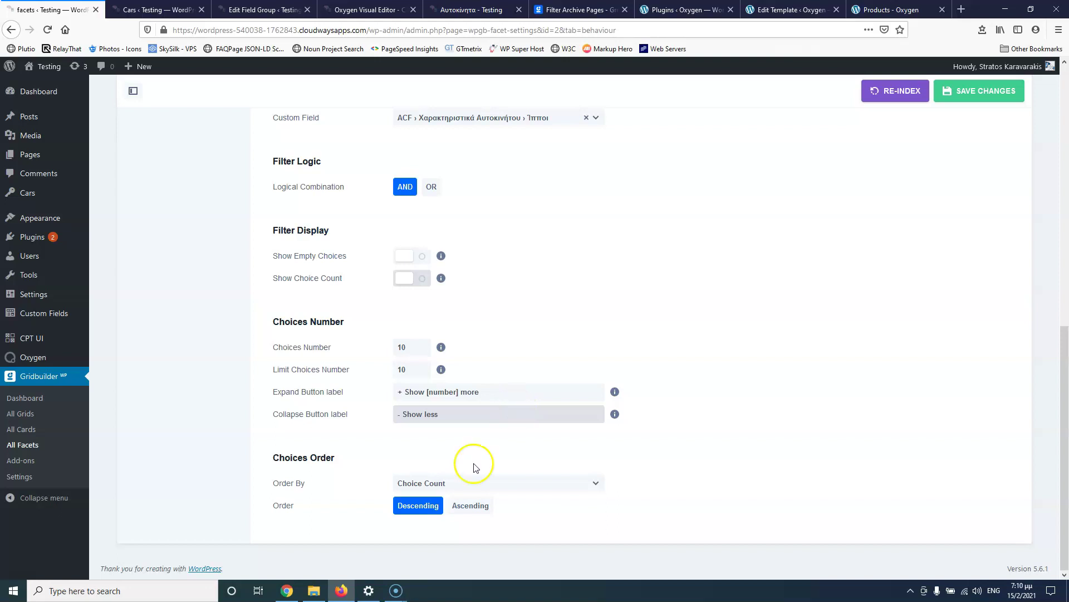
Step: Order the facet's choices by Choice Value and re-index the facet
left_click(467, 479)
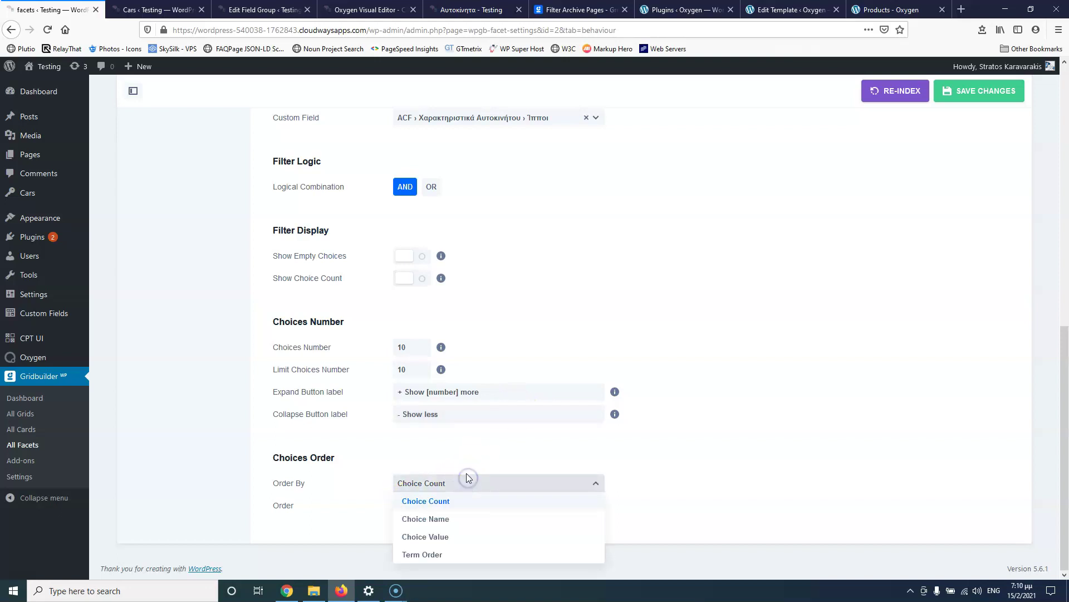
left_click(451, 536)
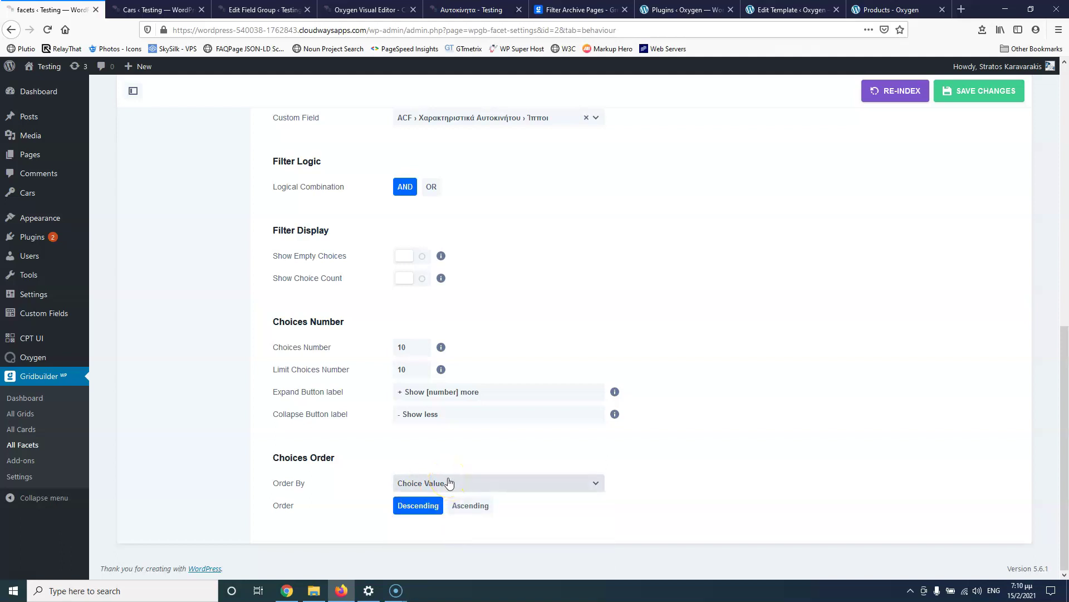
left_click(912, 101)
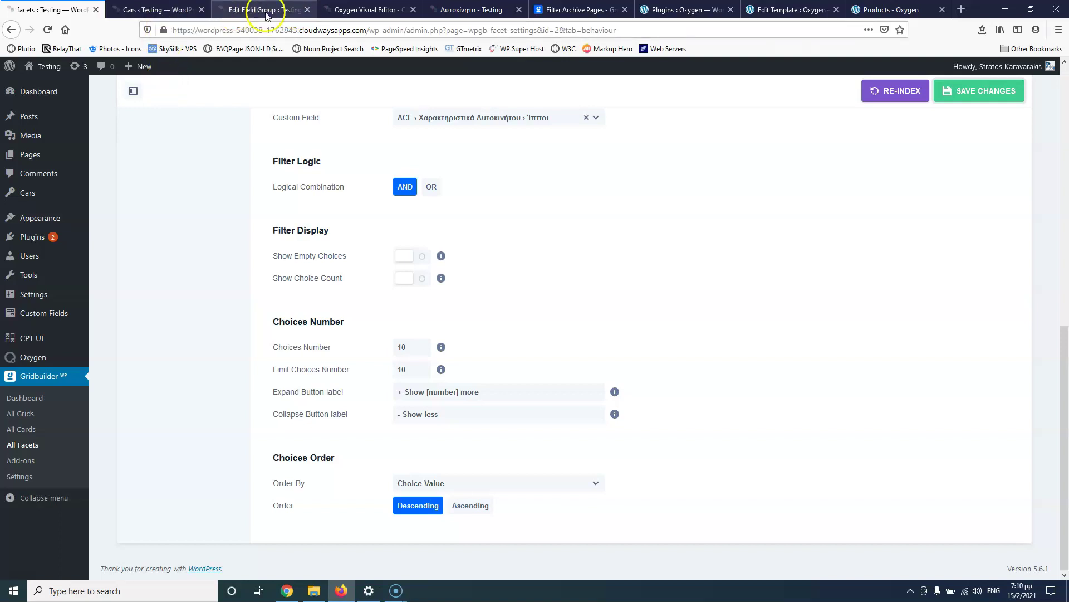
Step: Duplicate the facet shortcode in the Oxygen editor with id "2", saving the template and reloading the Αυτοκίνητα page
left_click(367, 11)
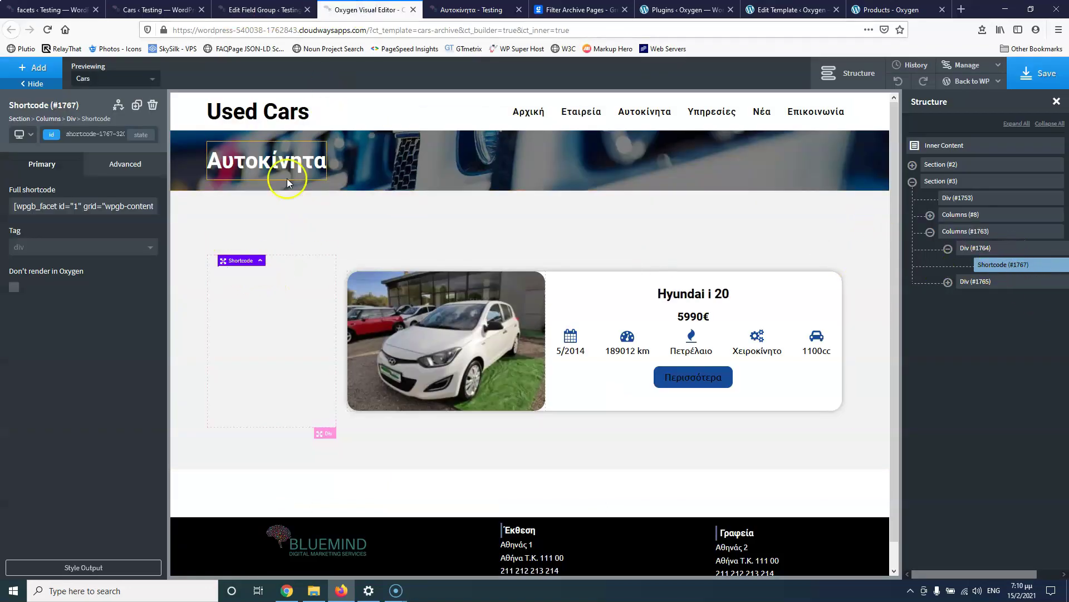
left_click(136, 105)
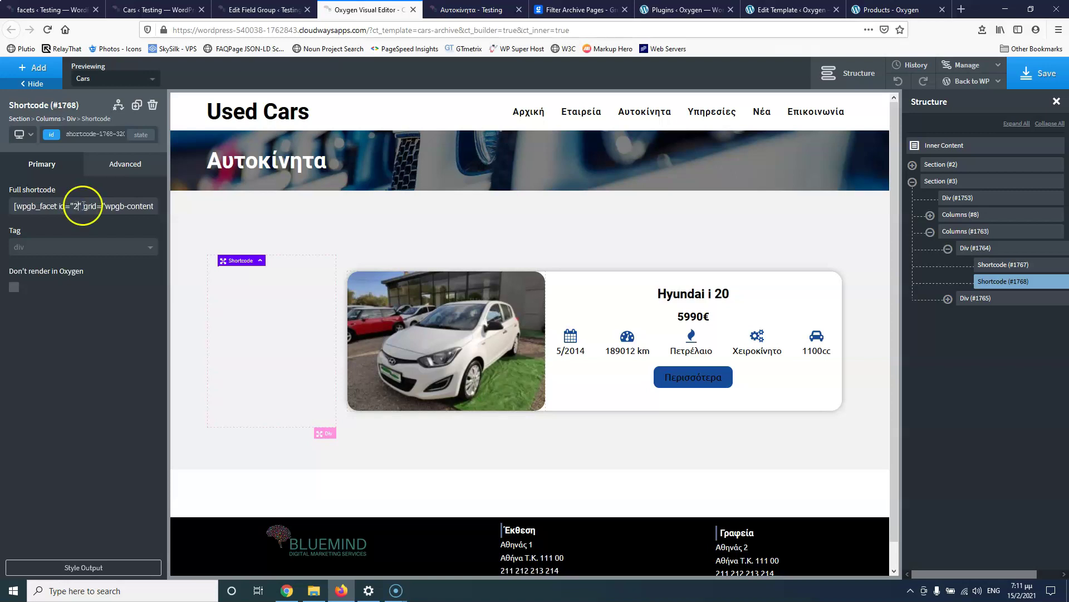
left_click(1039, 74)
left_click(470, 10)
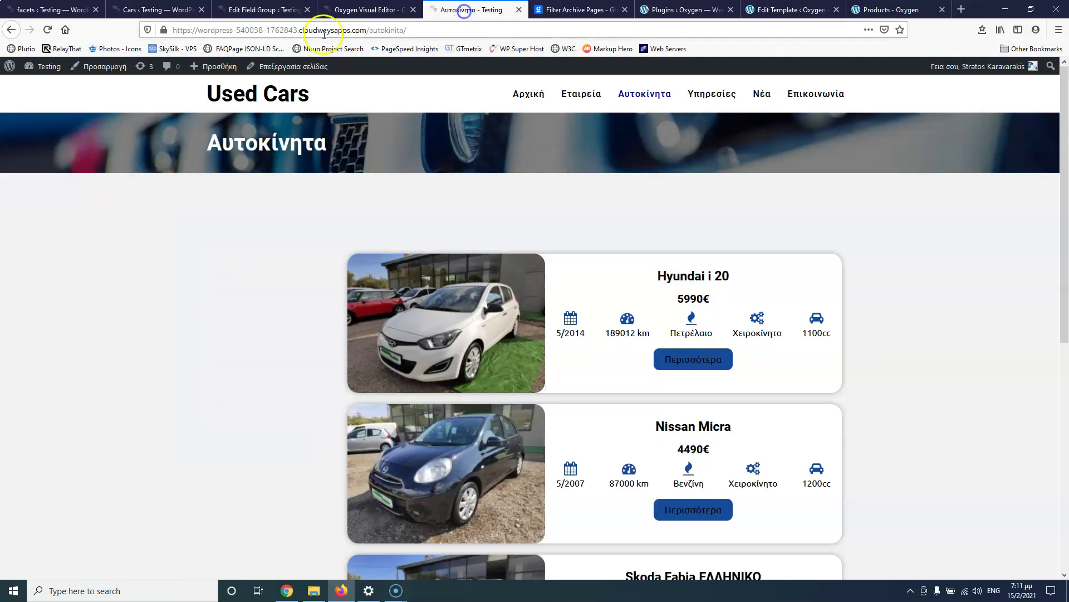
left_click(48, 29)
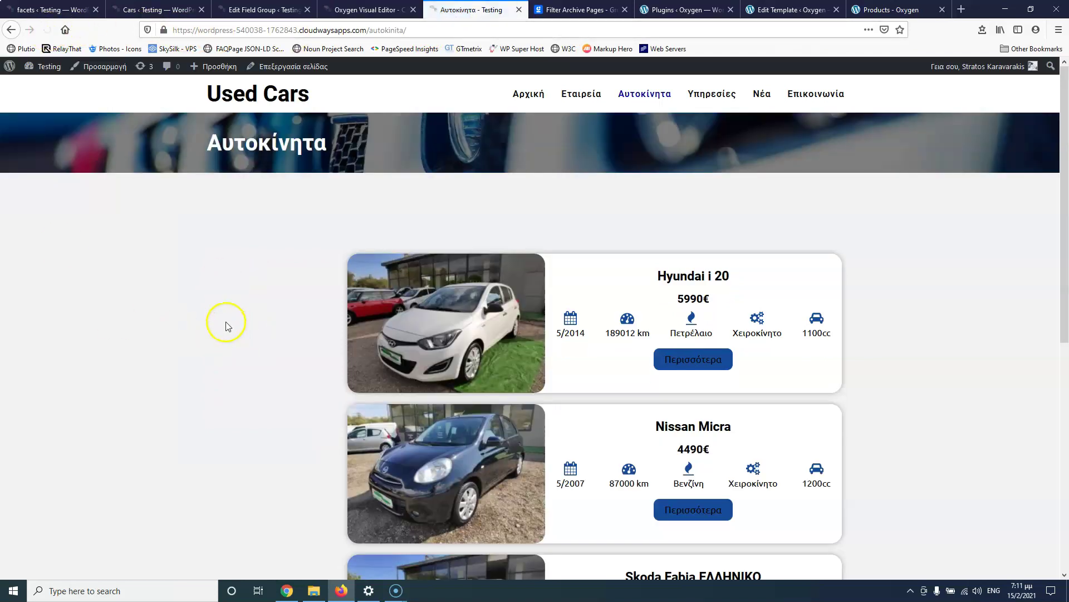
Step: Delete the shortcode with facet id 1 from the Oxygen template, saving it and reloading the Αυτοκίνητα page
left_click(366, 9)
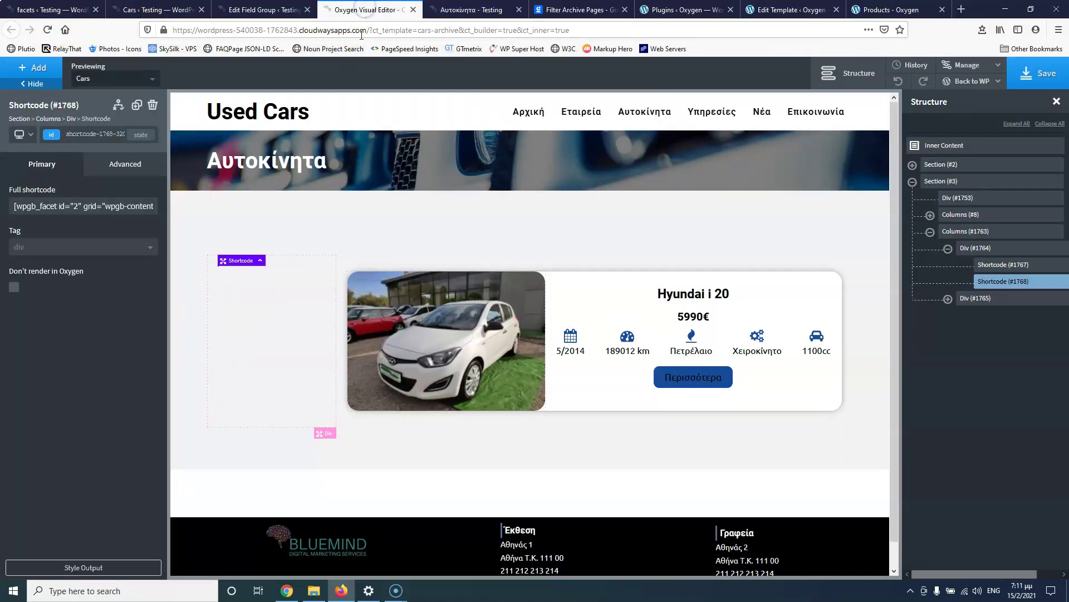
left_click(1011, 267)
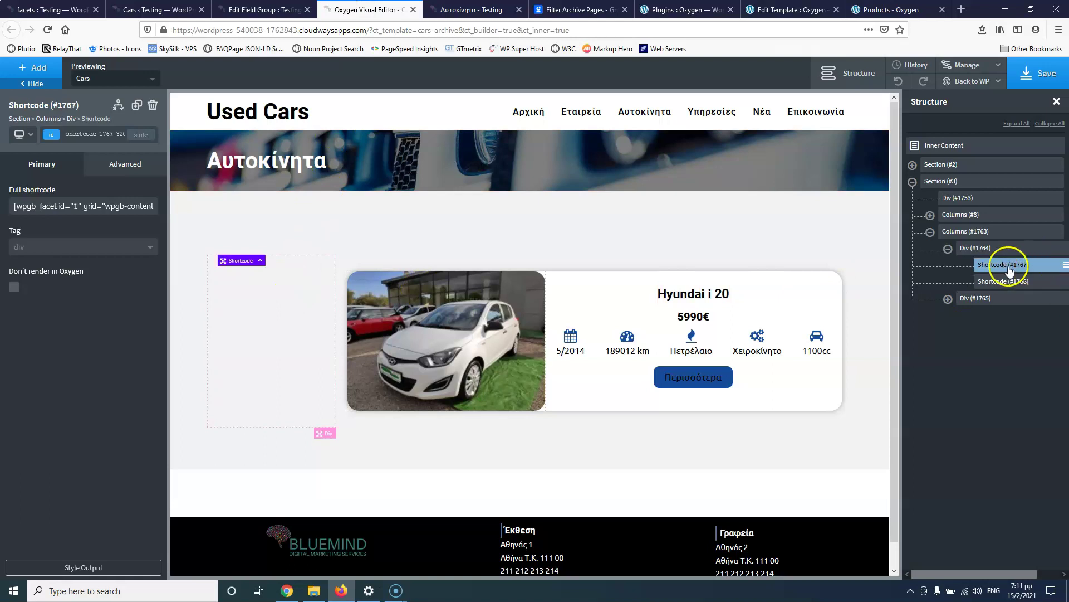
left_click(152, 105)
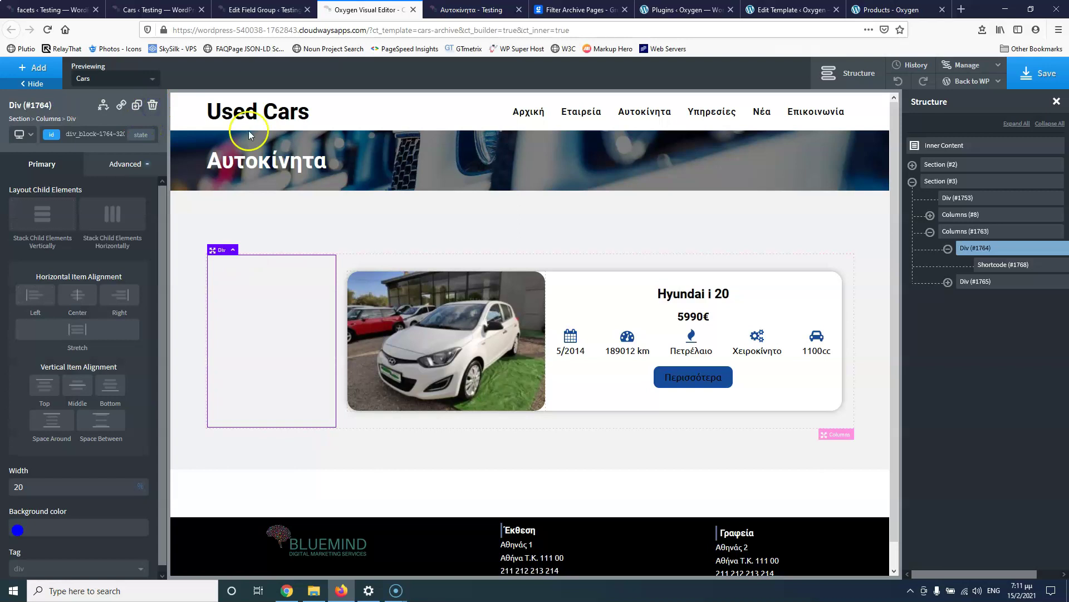
left_click(1037, 73)
left_click(460, 10)
left_click(47, 32)
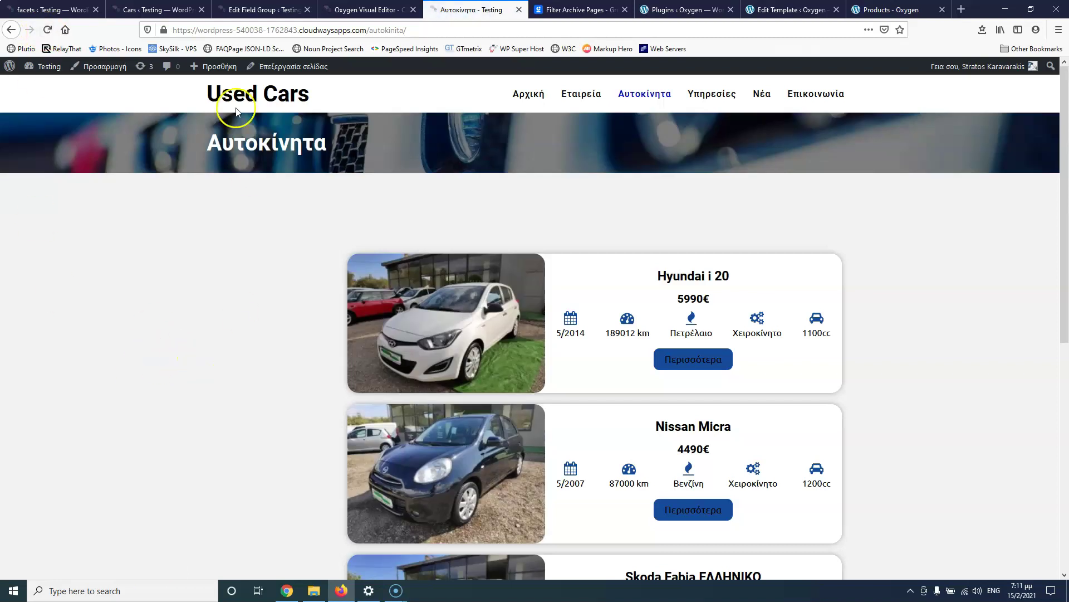
Step: Re-index the Horse Power facet, and save the Oxygen template again to recheck the reloaded Αυτοκίνητα page
left_click(60, 9)
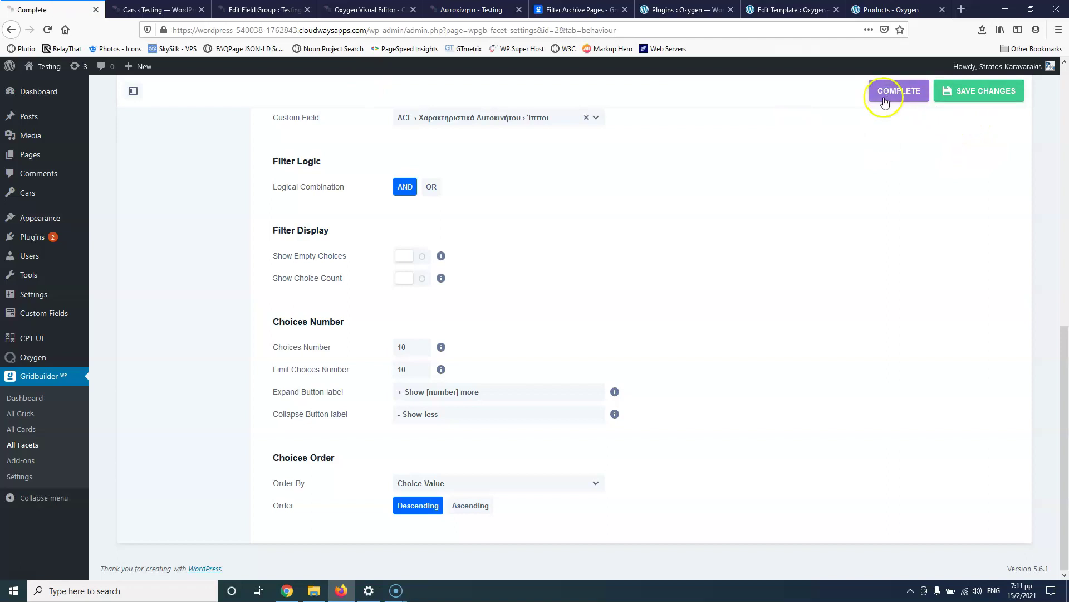
scroll(306, 177, "up", 5)
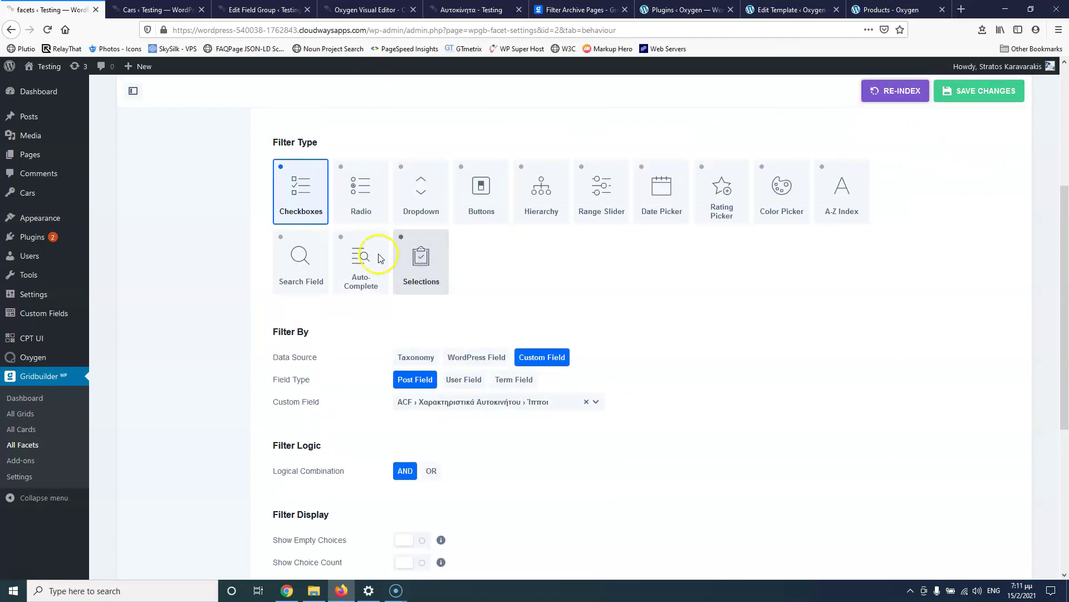
left_click(262, 9)
left_click(351, 9)
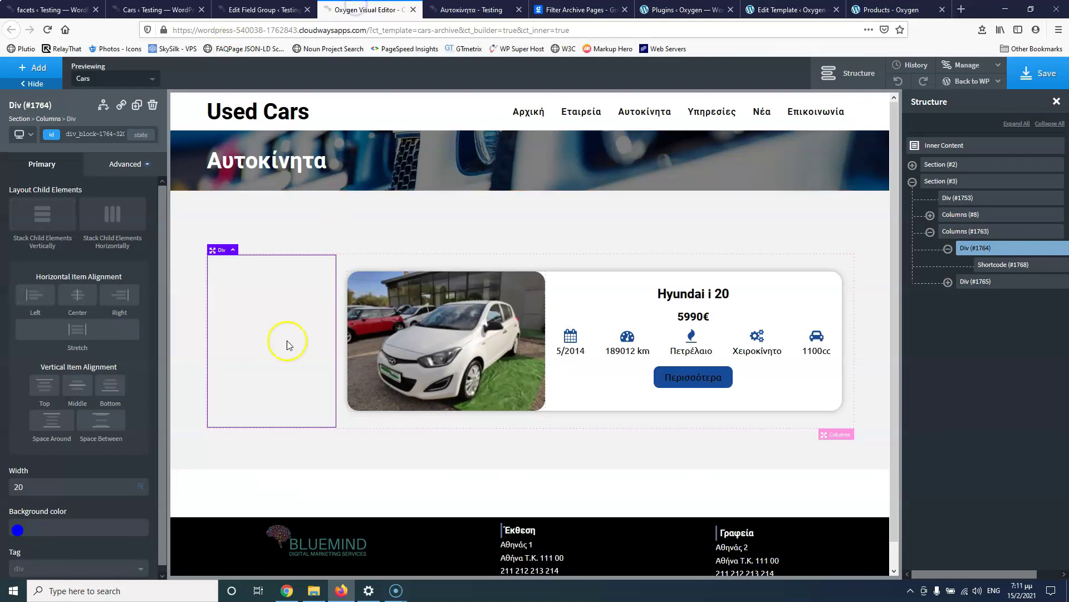
left_click(1035, 72)
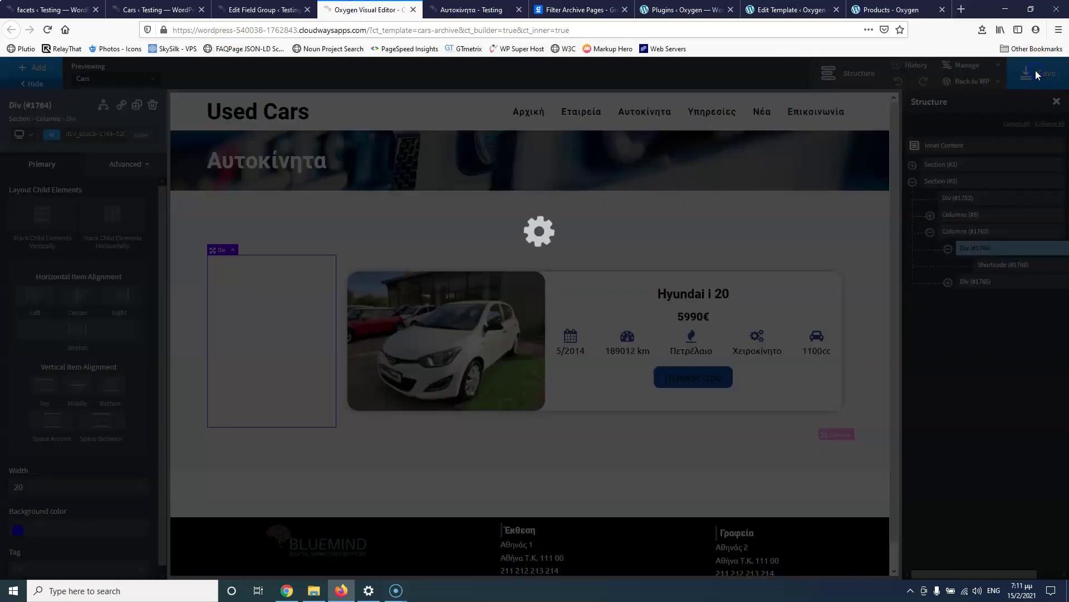
left_click(473, 9)
left_click(48, 32)
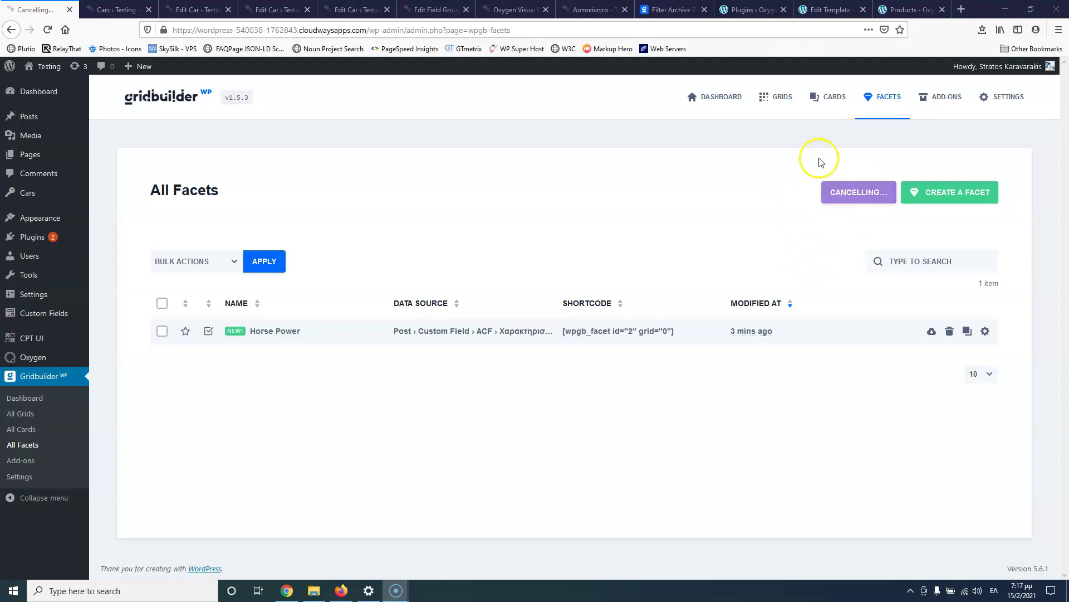
Step: Switch to the WooCommerce demo site and look through the product archive on its Shop page
left_click(746, 10)
left_click(827, 10)
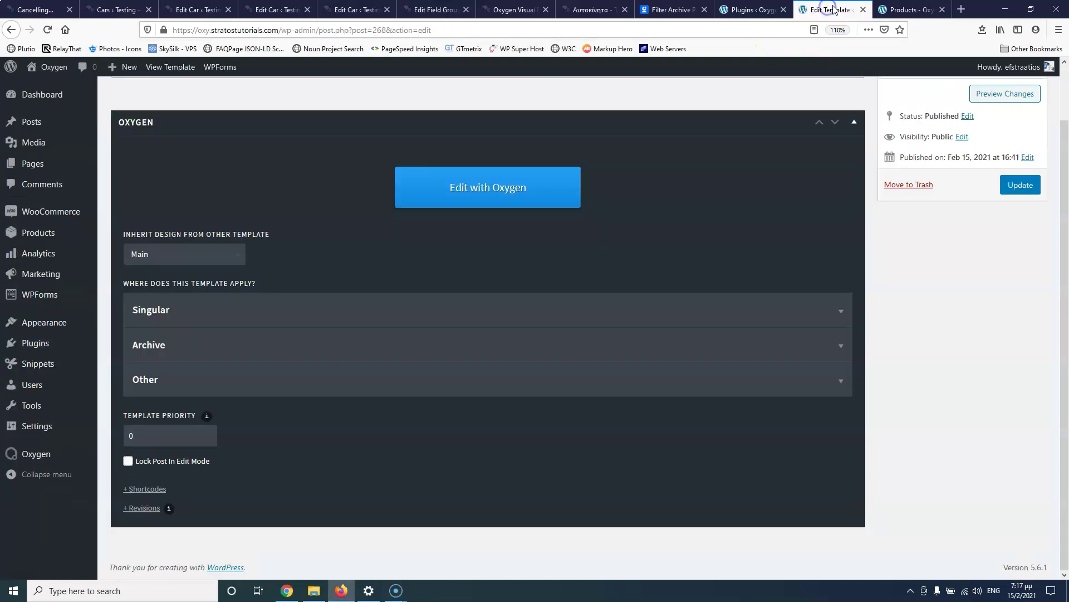
left_click(905, 9)
scroll(501, 342, "down", 4)
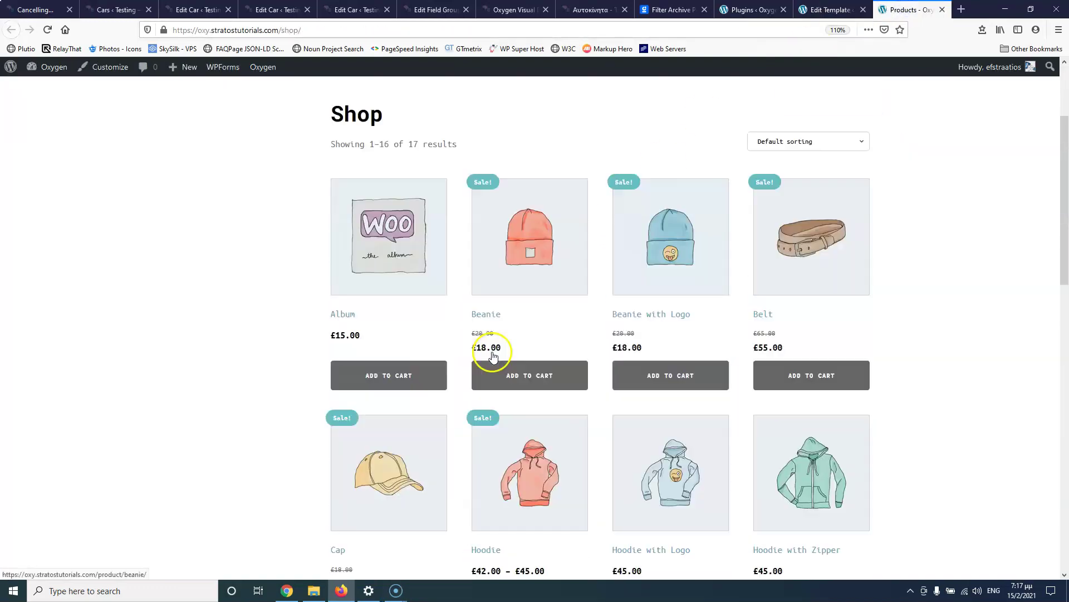
scroll(590, 377, "up", 4)
scroll(621, 377, "down", 4)
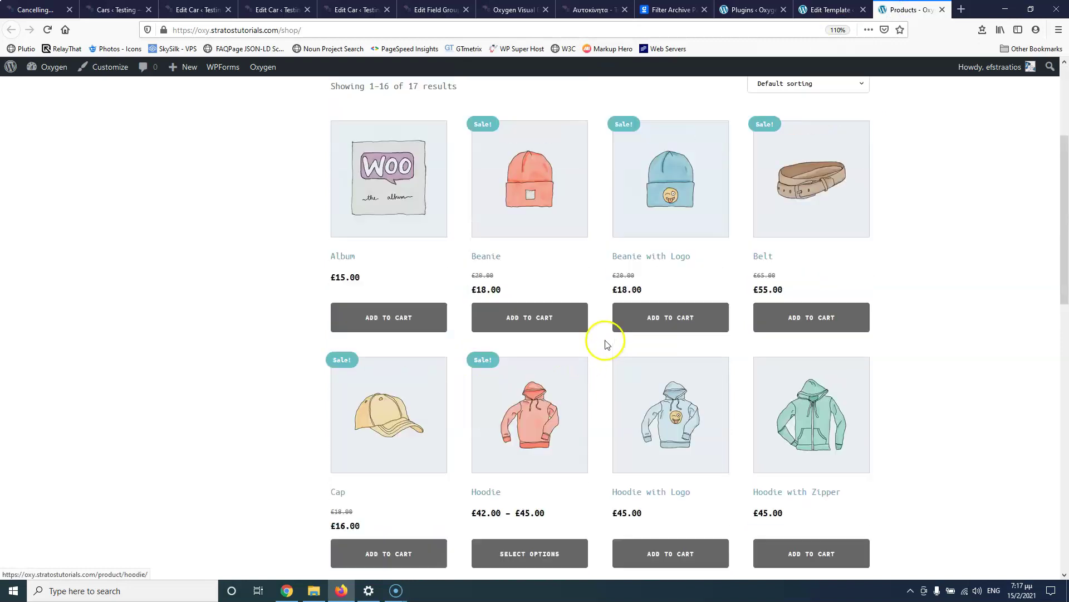
Step: In the WooCommerce site's Gridbuilder WP settings, enable Filter Custom Content and save the changes
scroll(603, 341, "up", 3)
left_click(744, 8)
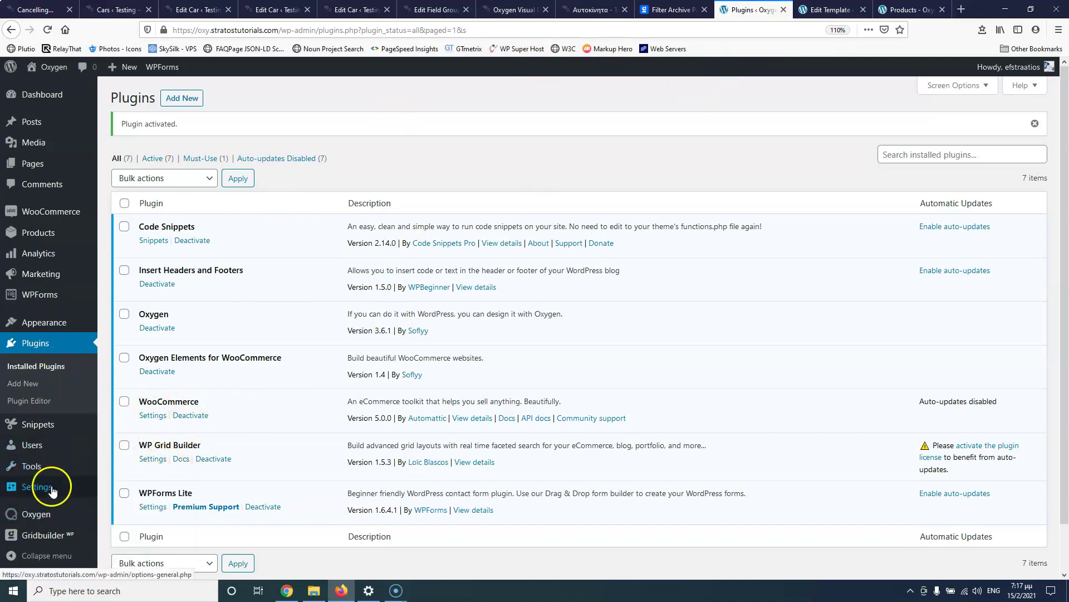
scroll(52, 484, "down", 1)
mouse_move(37, 543)
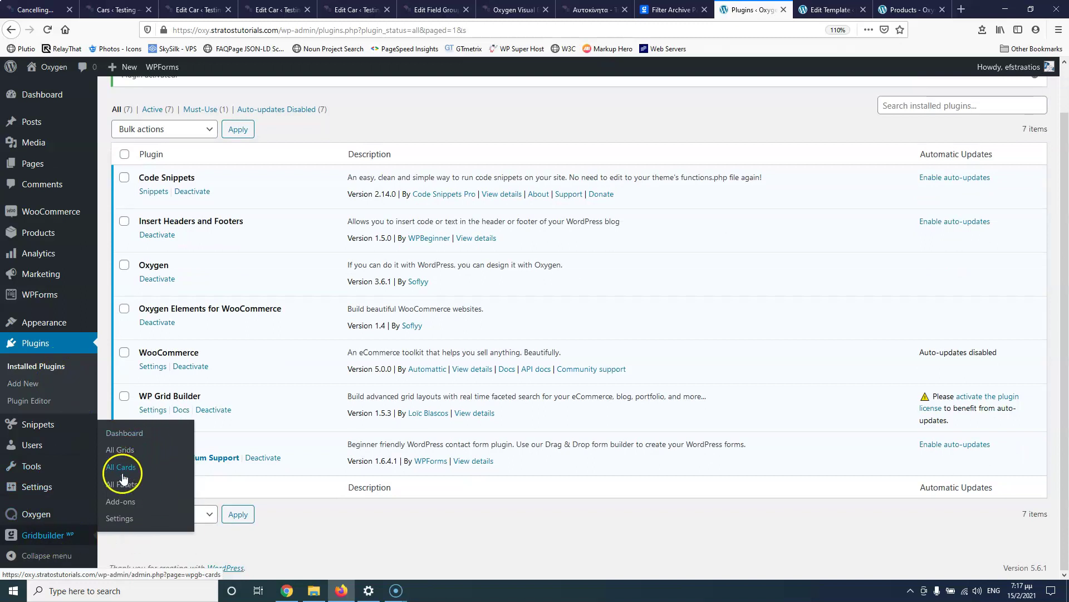
left_click(120, 522)
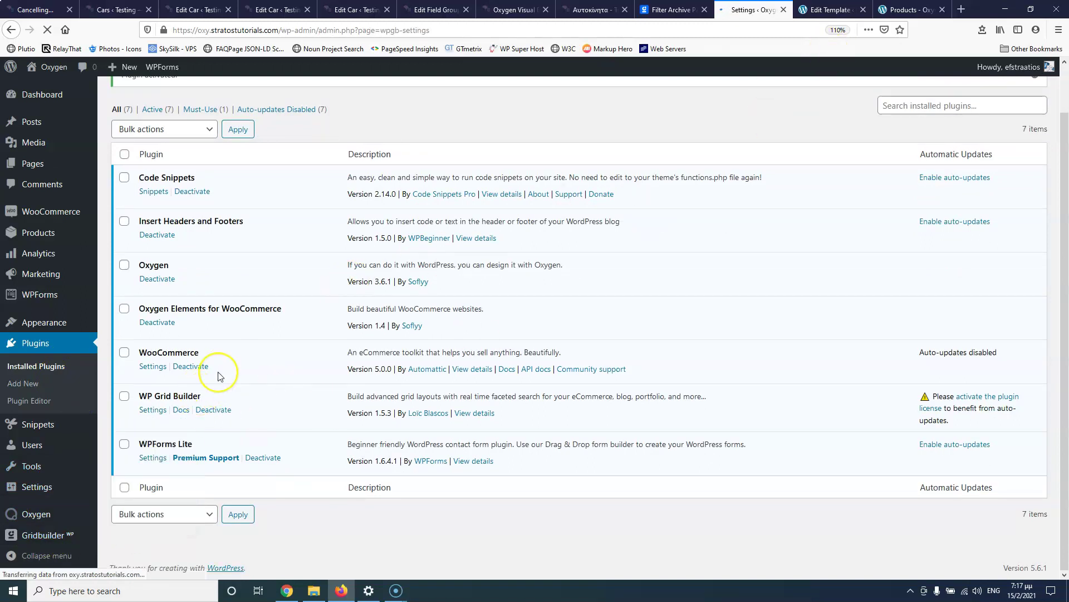
scroll(370, 411, "down", 3)
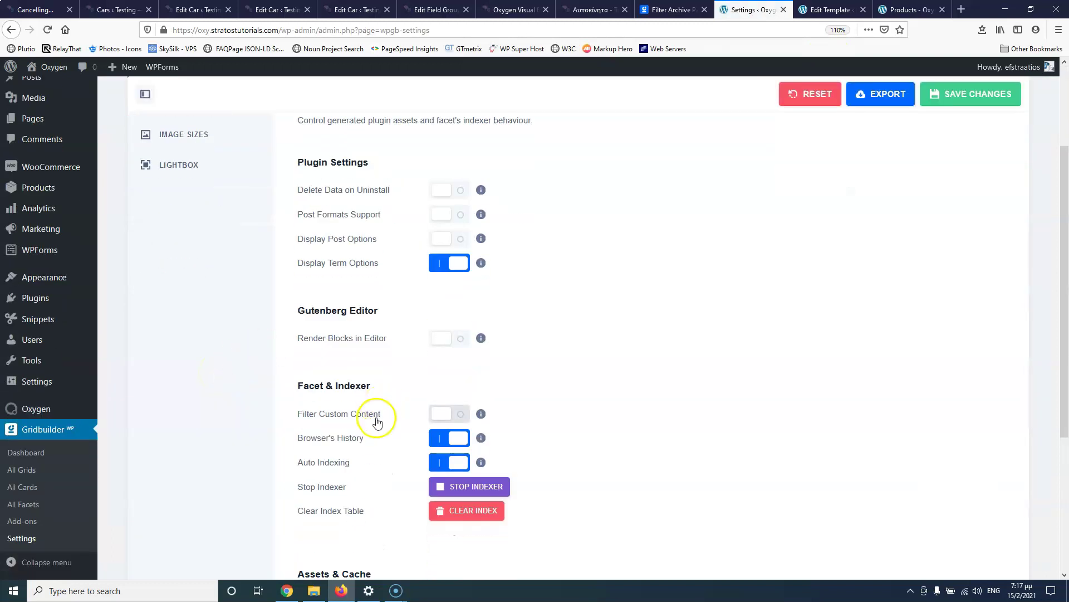
left_click(454, 415)
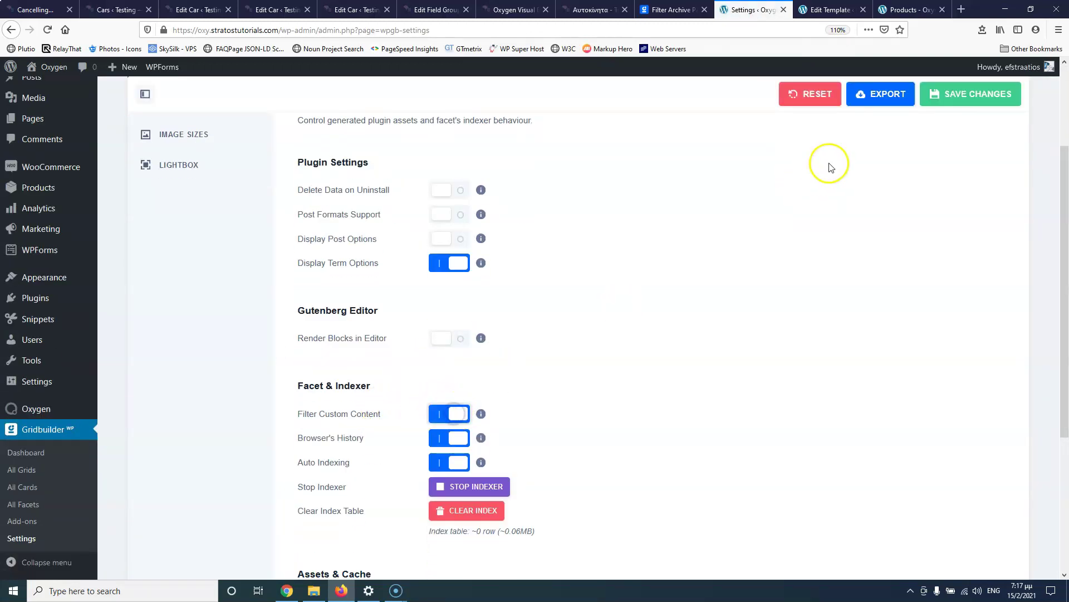
left_click(950, 94)
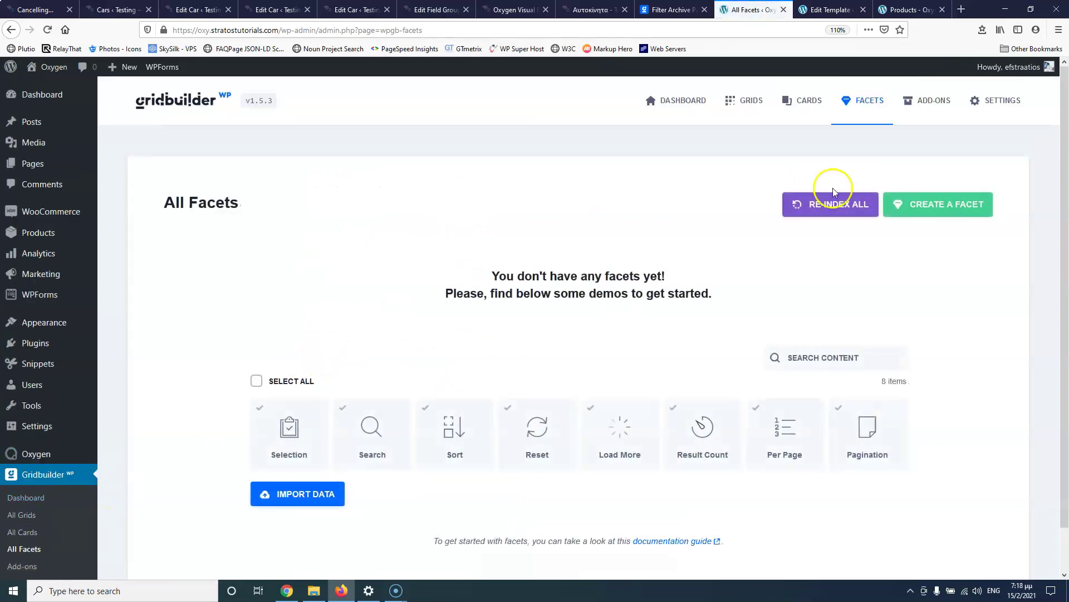
Step: Create a facet named Category in Gridbuilder WP with the slug category, and save it
left_click(939, 205)
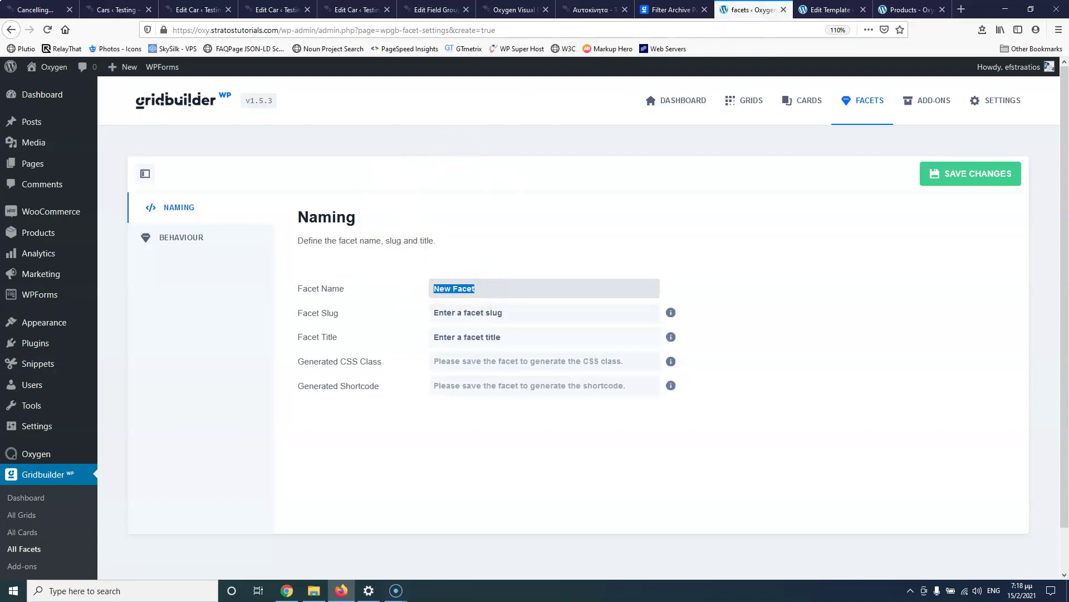
left_click(897, 10)
left_click(755, 10)
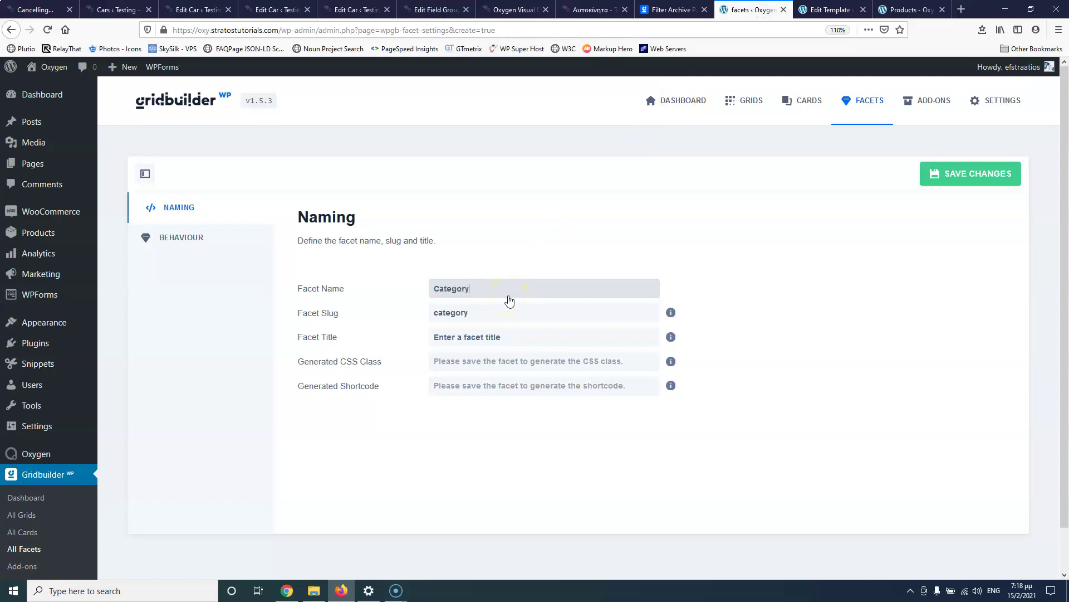
left_click(508, 341)
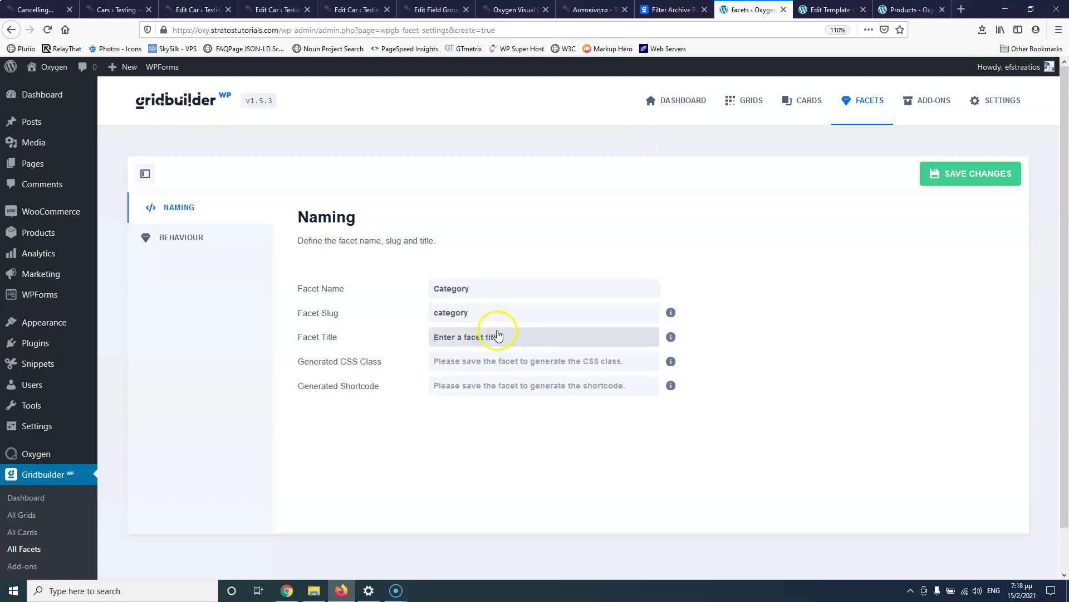
left_click(979, 175)
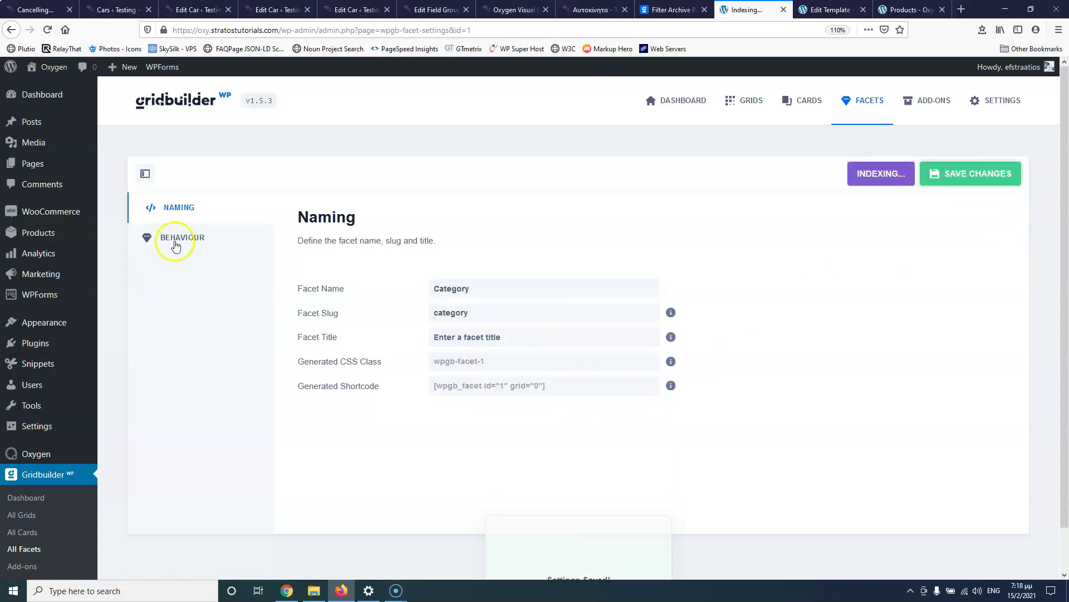
Step: Set the Category facet's filter type to Radio in its behaviour settings
left_click(173, 240)
scroll(281, 273, "down", 3)
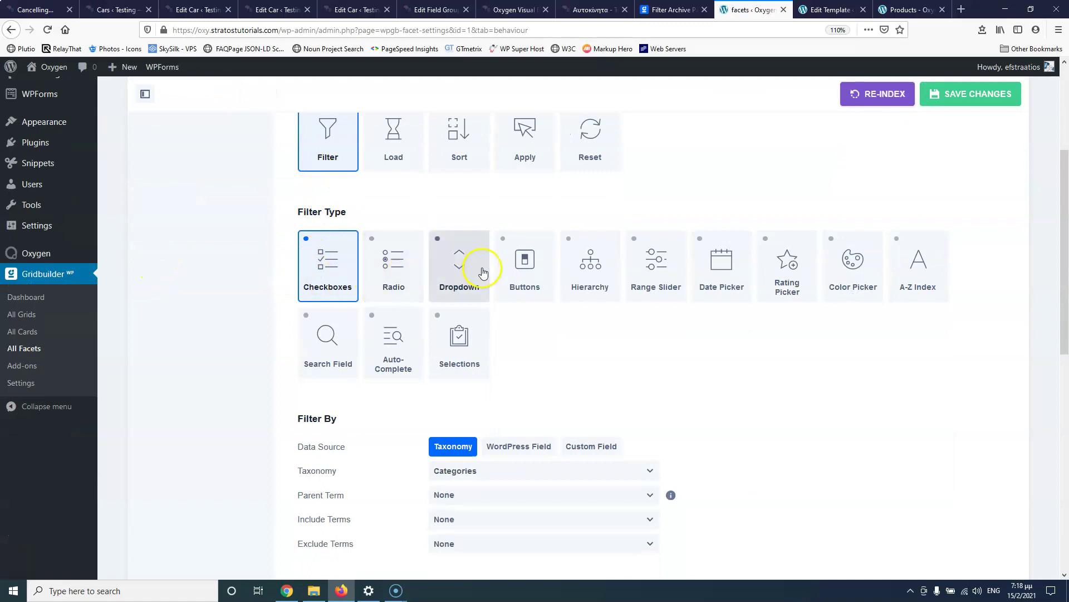
left_click(384, 262)
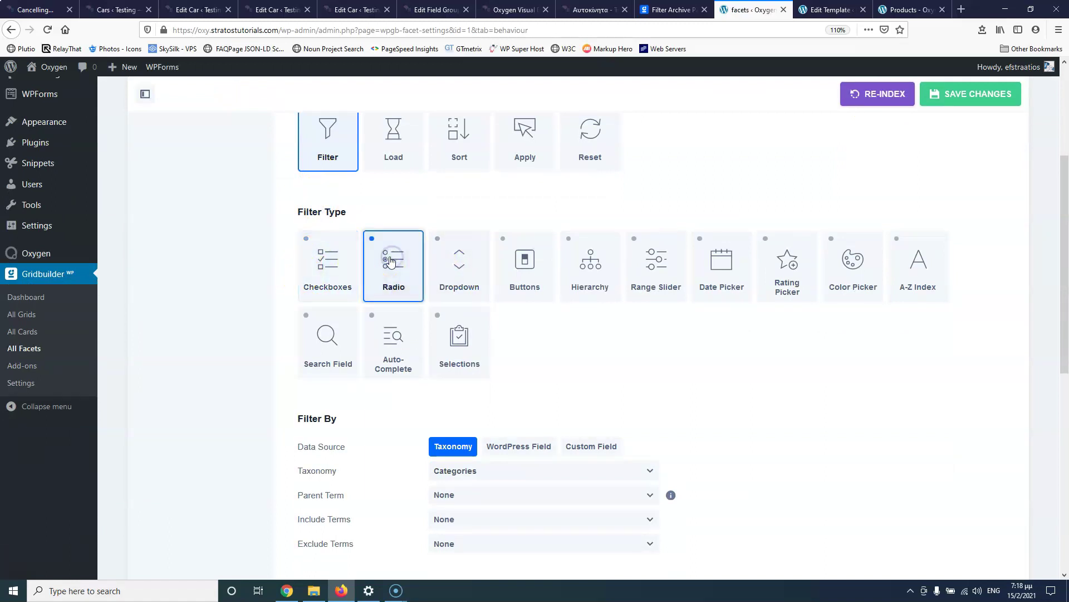
Step: Set the facet's filter taxonomy to Product categories, leaving the parent term at None
scroll(265, 322, "down", 1)
scroll(264, 321, "down", 2)
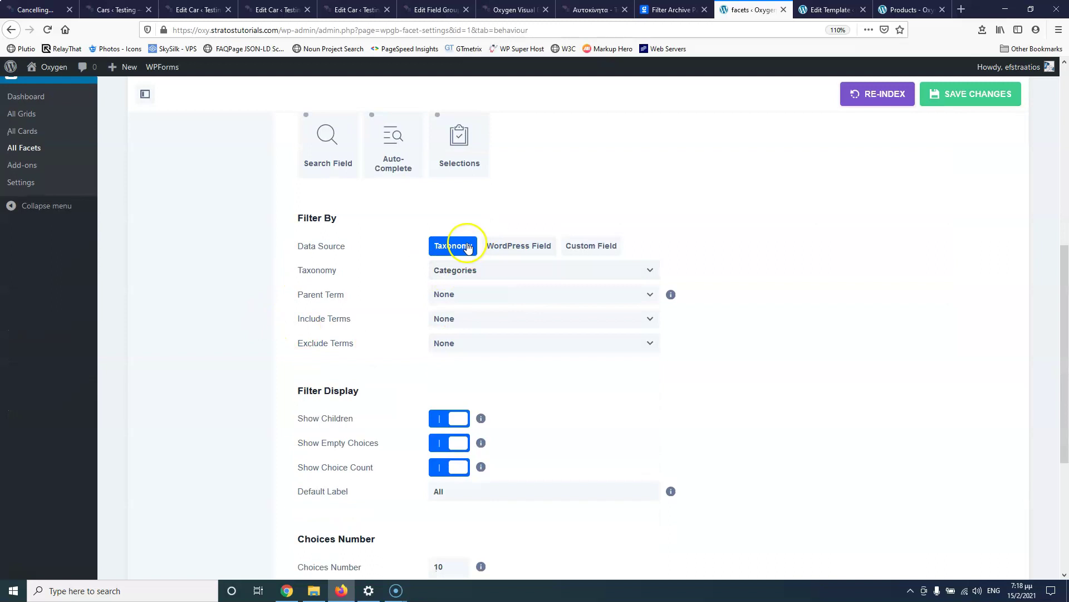
left_click(494, 273)
scroll(493, 320, "down", 1)
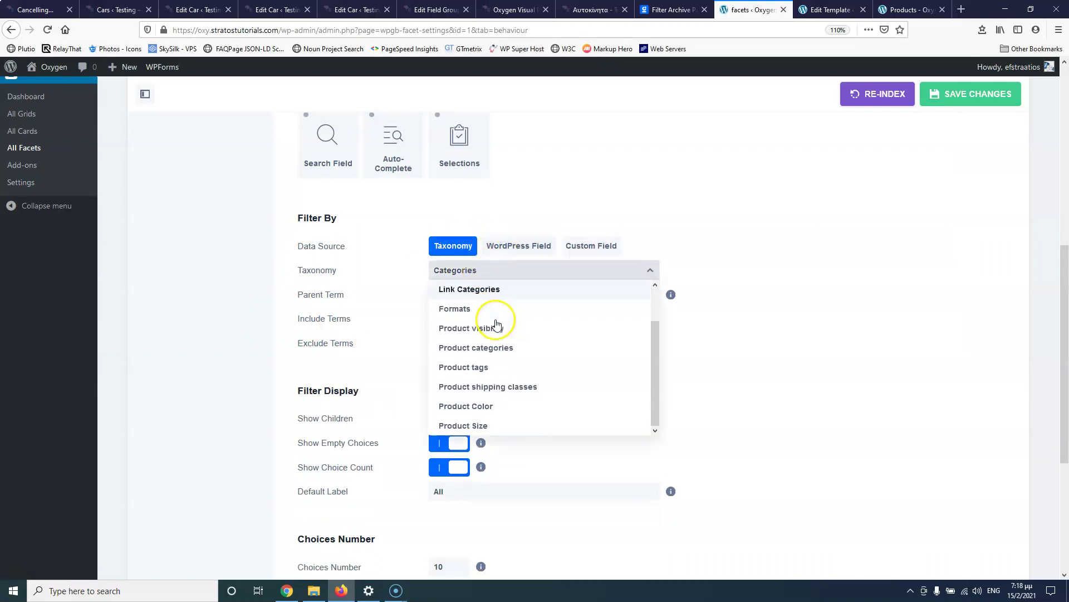
left_click(508, 347)
left_click(513, 270)
scroll(530, 320, "down", 2)
scroll(612, 264, "up", 2)
scroll(592, 253, "down", 1)
left_click(774, 224)
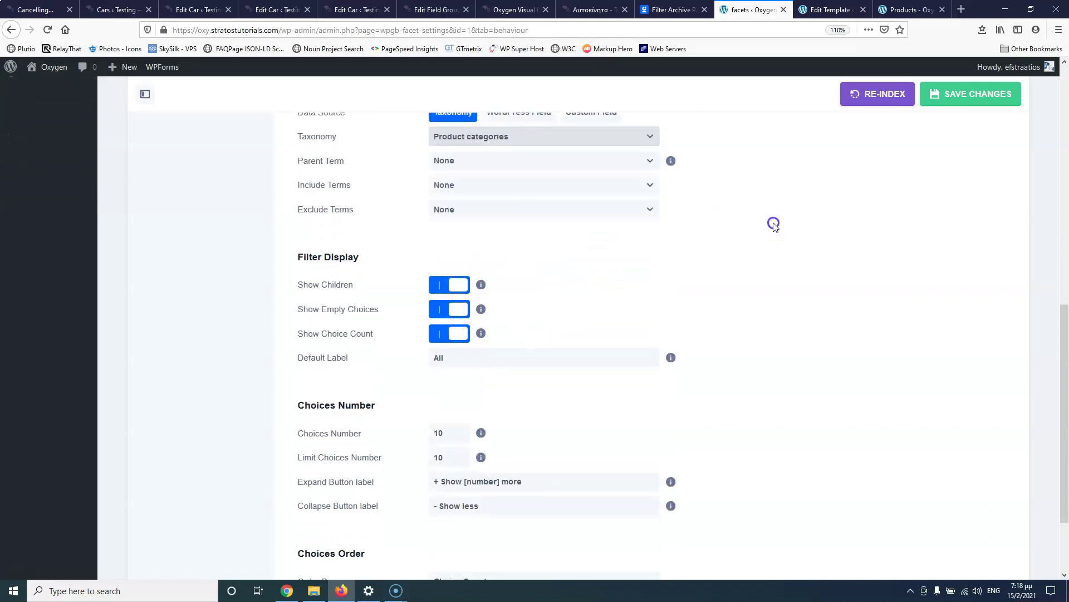
scroll(362, 254, "up", 2)
left_click(532, 296)
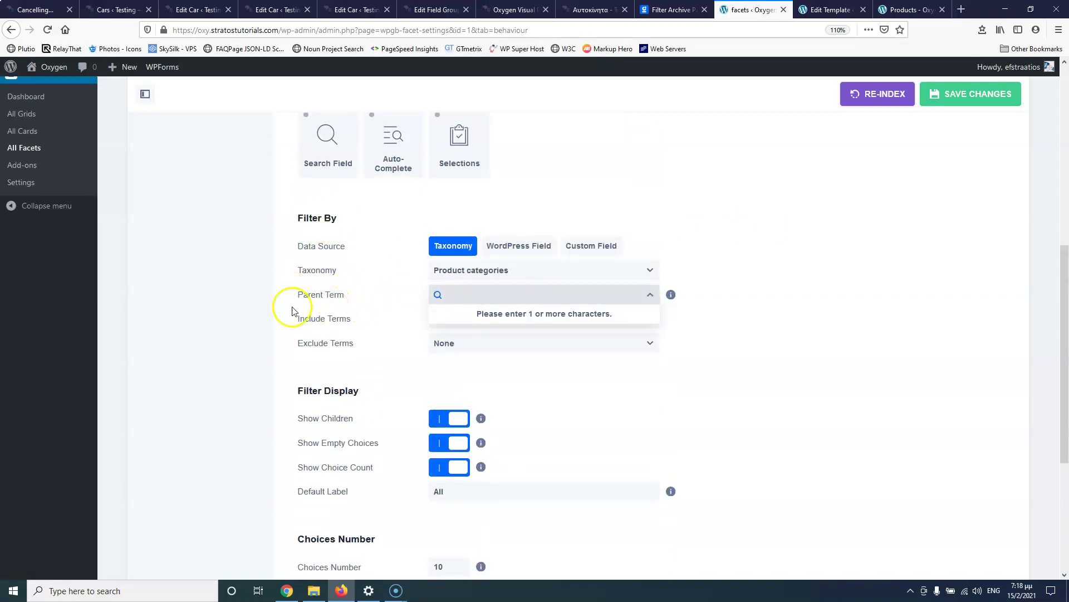
left_click(272, 309)
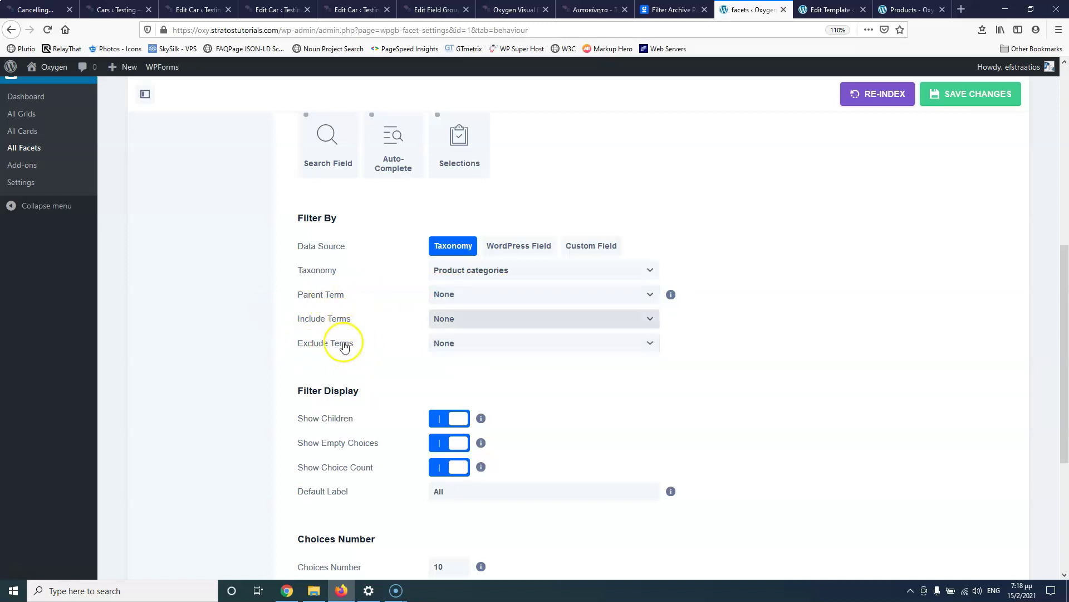
Step: Turn off Show Empty Choices and Show Choice Count, set the default label to All Categories, and save the facet
scroll(343, 345, "down", 2)
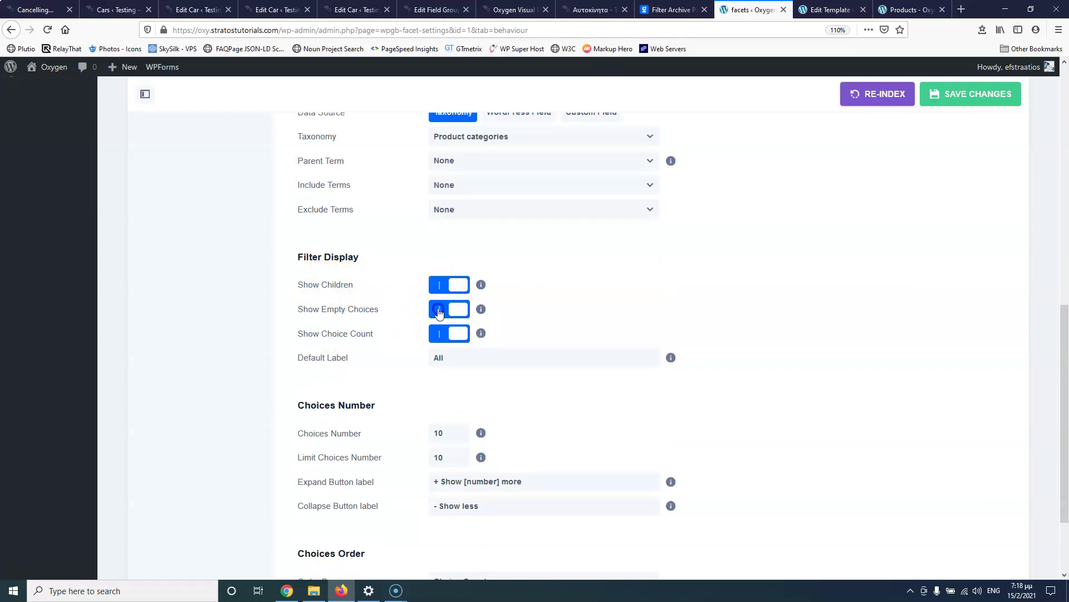
left_click(440, 312)
left_click(439, 334)
scroll(353, 310, "down", 2)
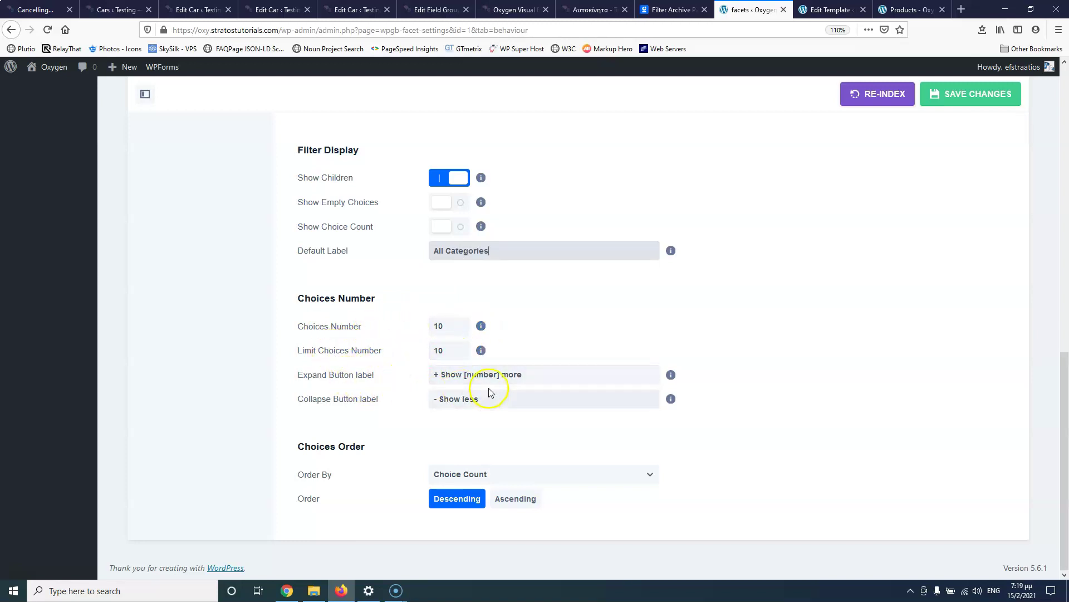
left_click(493, 474)
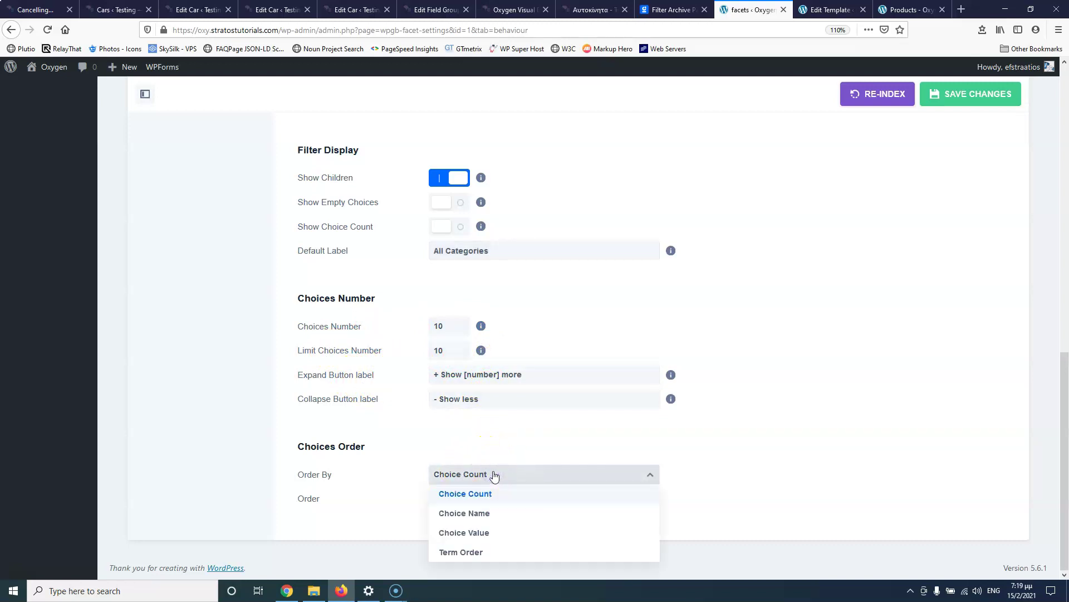
left_click(792, 404)
left_click(957, 93)
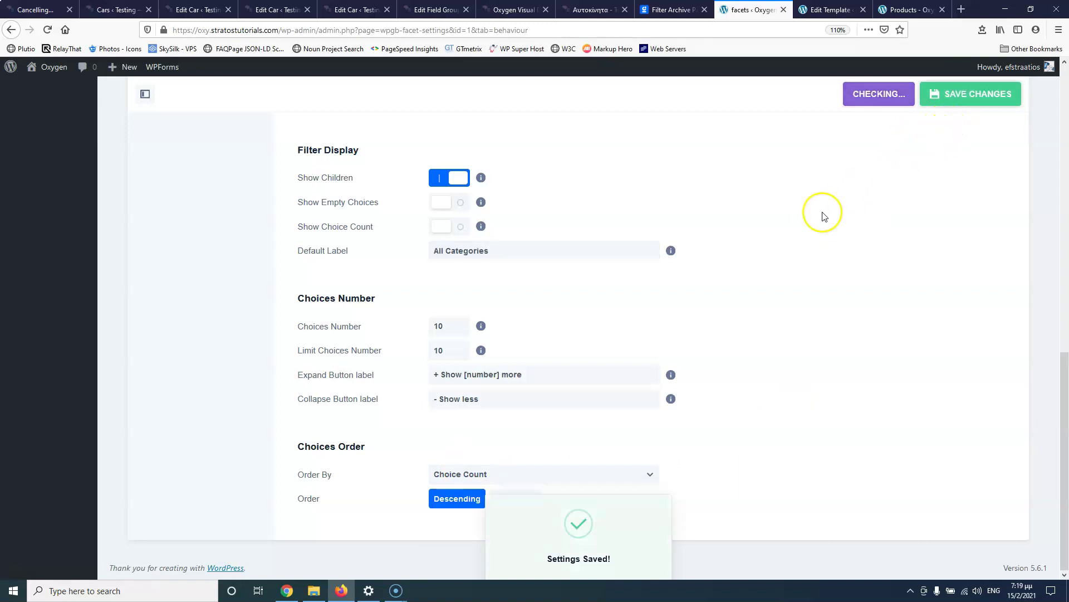
Step: Copy the Category facet's generated shortcode from its naming settings
scroll(821, 217, "up", 3)
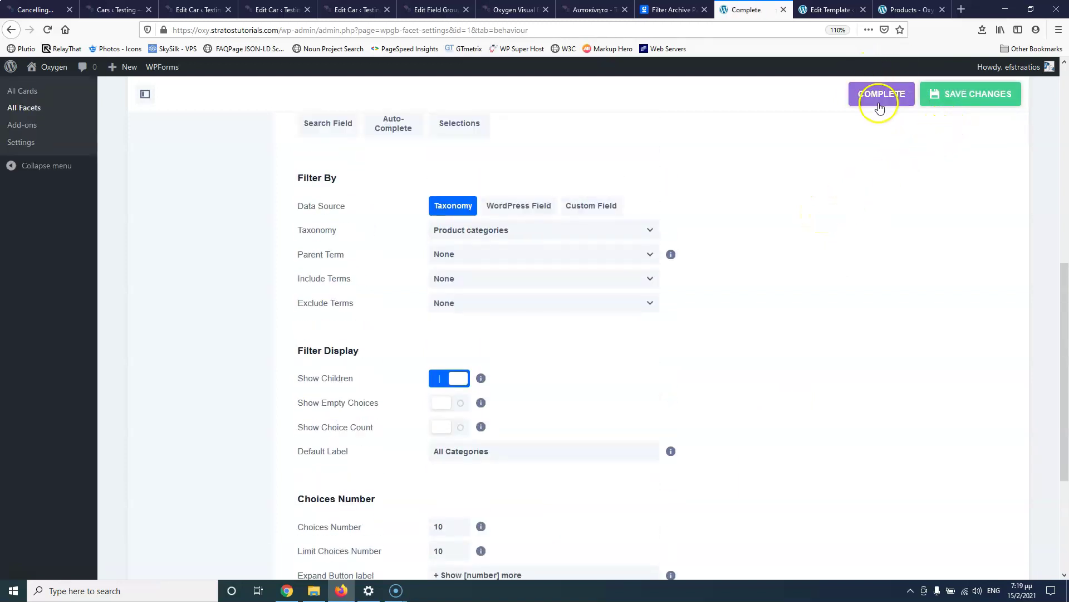
scroll(763, 195, "up", 7)
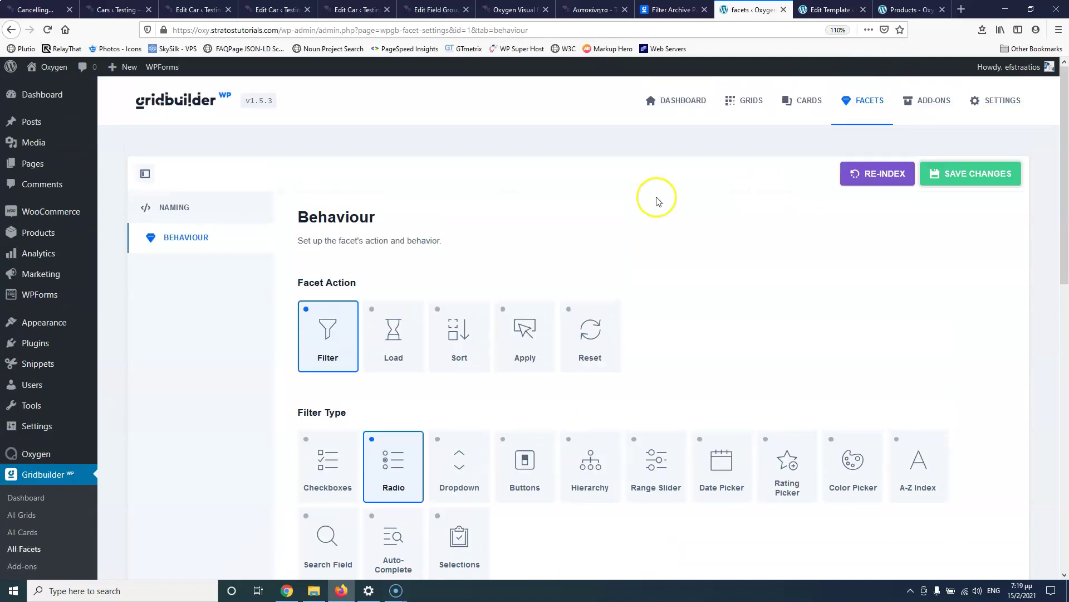
left_click(174, 207)
left_click_drag(551, 384, 413, 381)
key("ctrl+c")
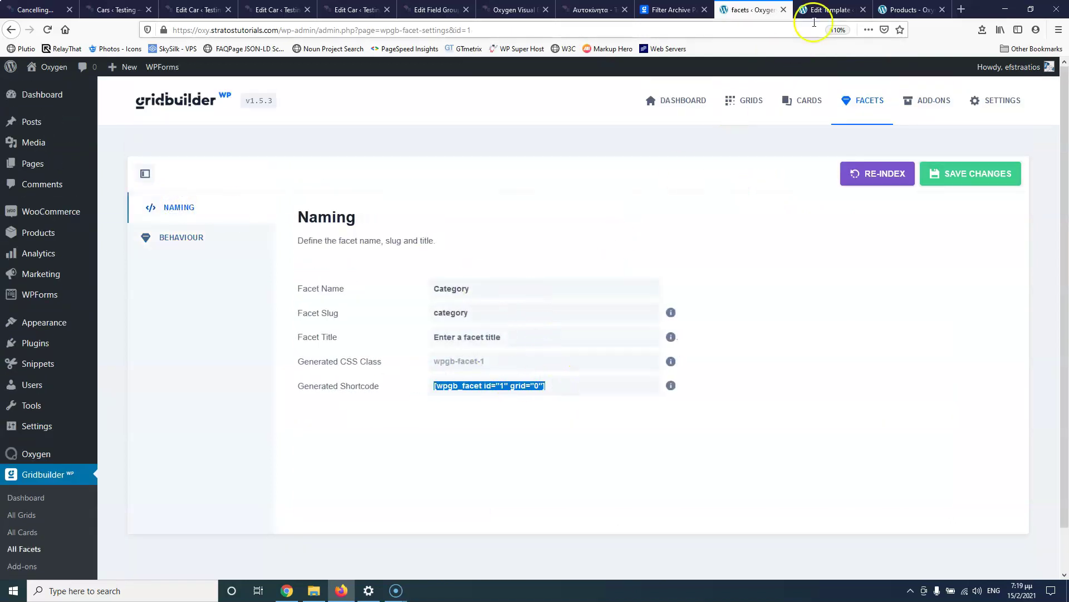
Step: Switch to the Products Archive template and open it for editing with Oxygen
left_click(817, 11)
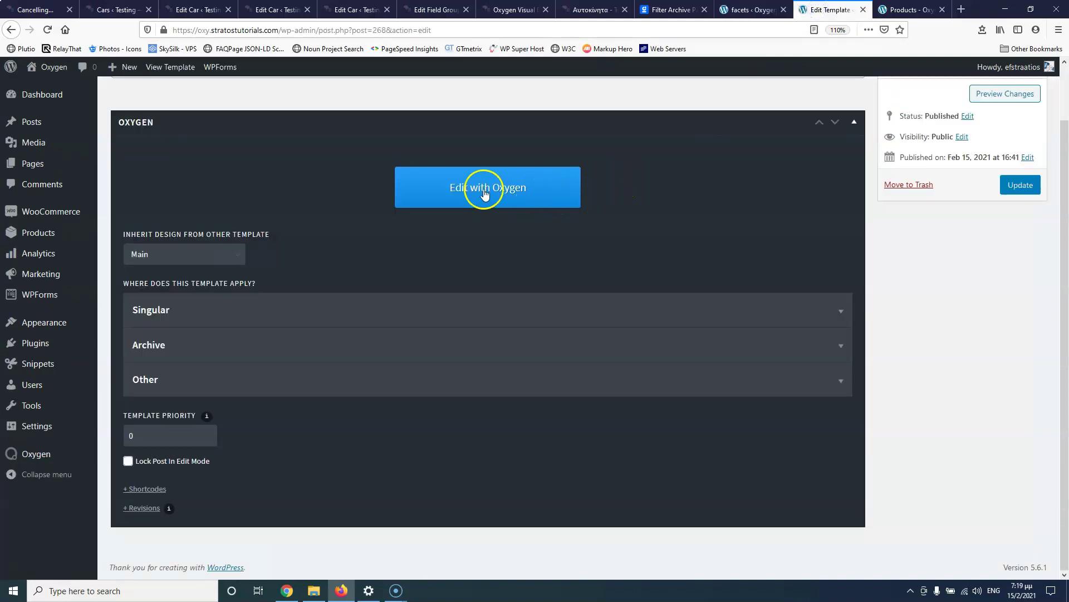
scroll(618, 223, "up", 2)
left_click(912, 10)
left_click(831, 10)
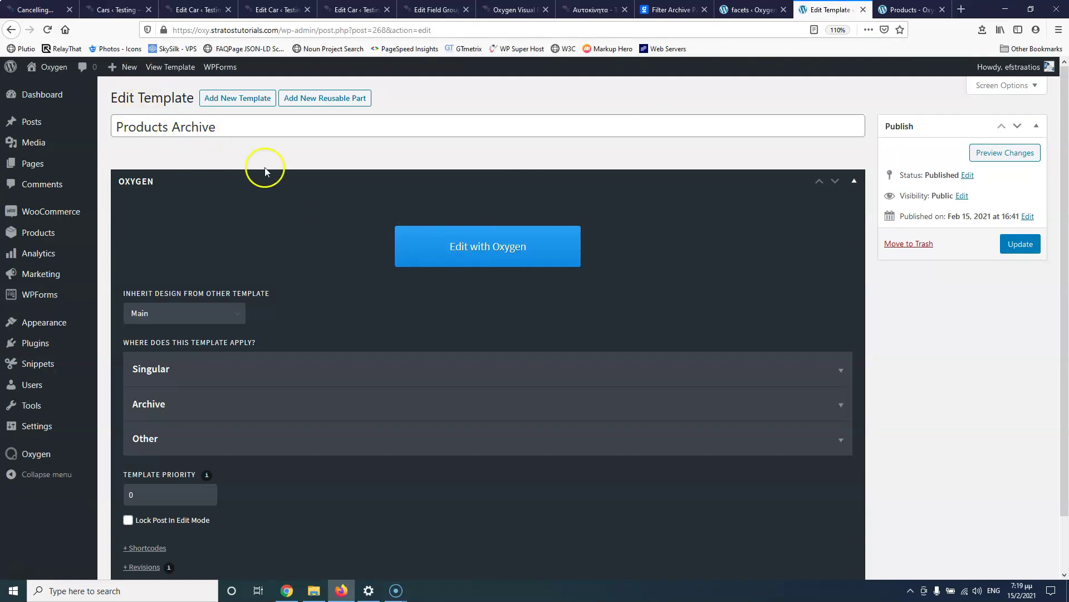
left_click(510, 258)
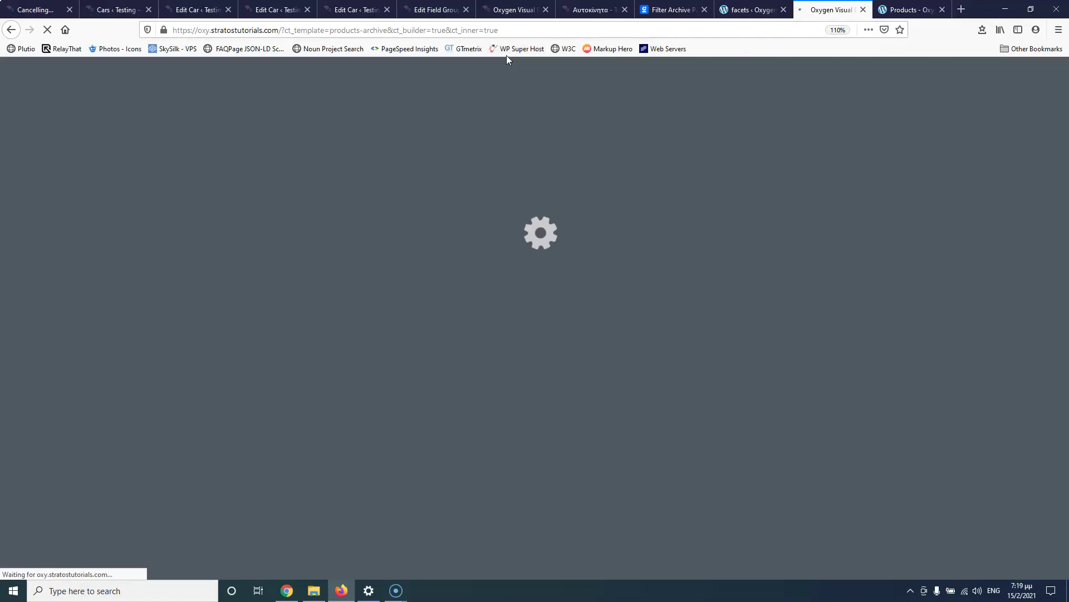
left_click(31, 12)
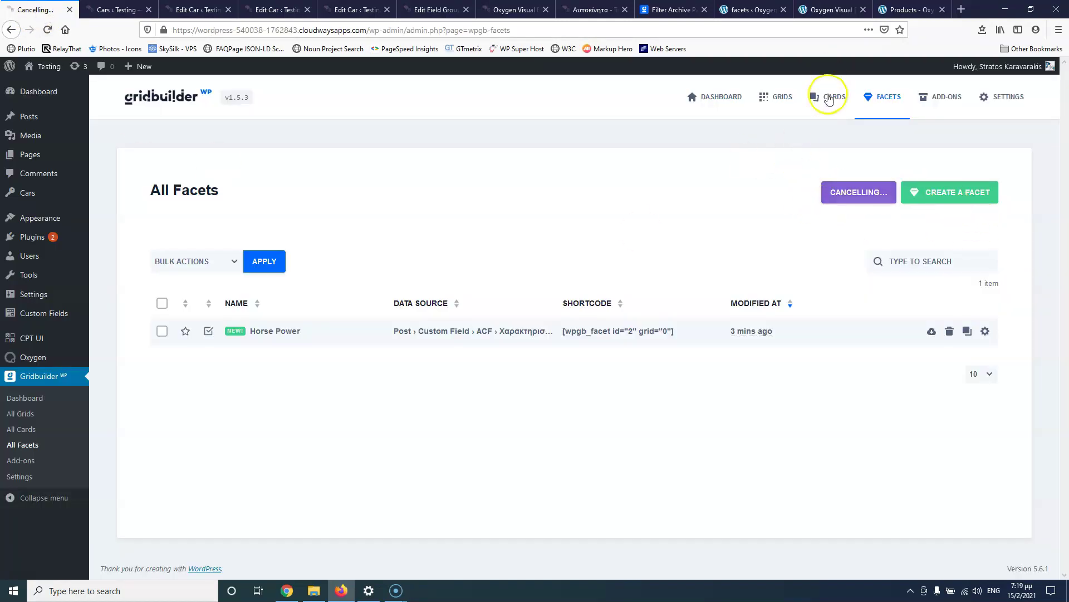
left_click(905, 9)
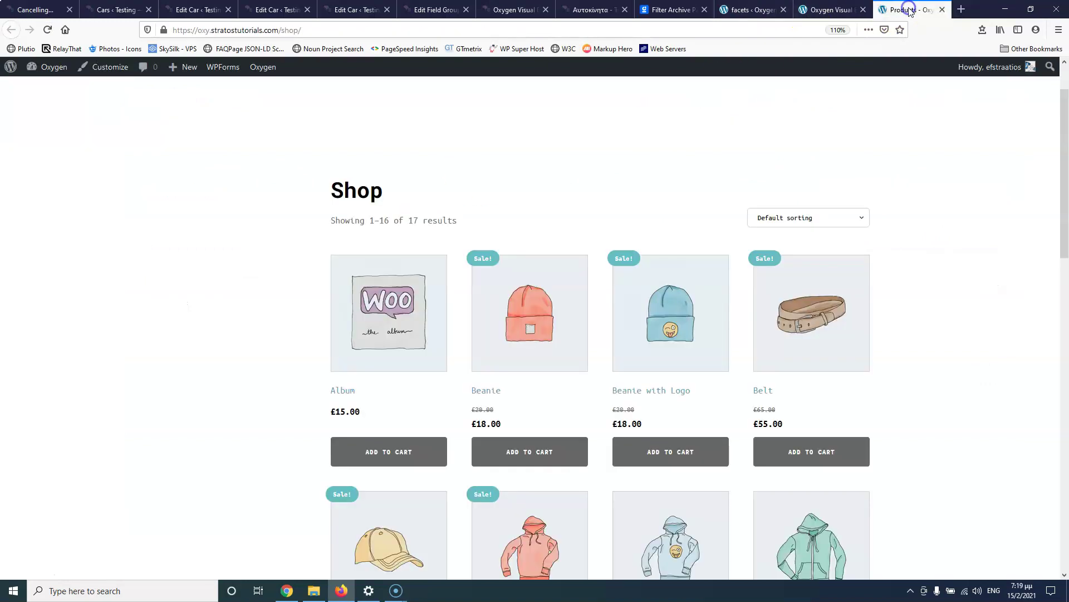
left_click(813, 9)
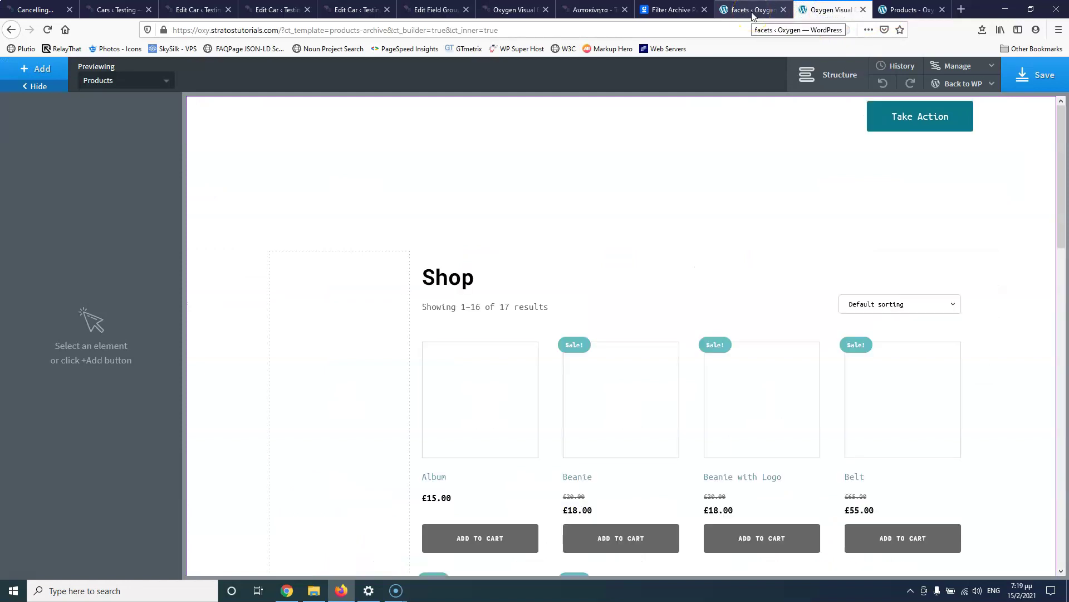
Step: Select the empty column Div (#4) beside the product list, show the page structure, and open the component library for adding an element
left_click(337, 336)
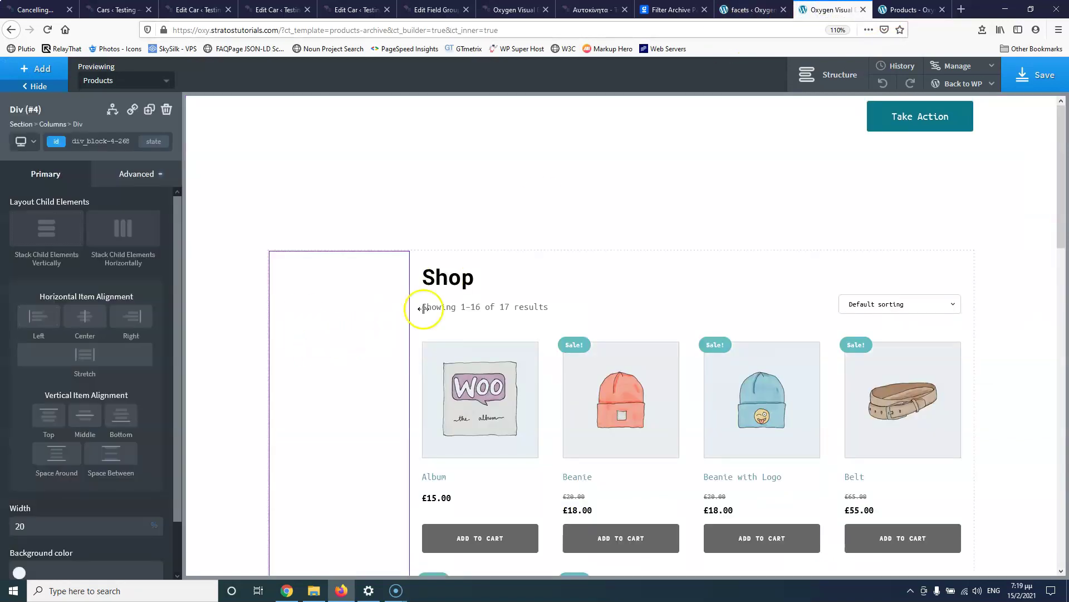
left_click(828, 76)
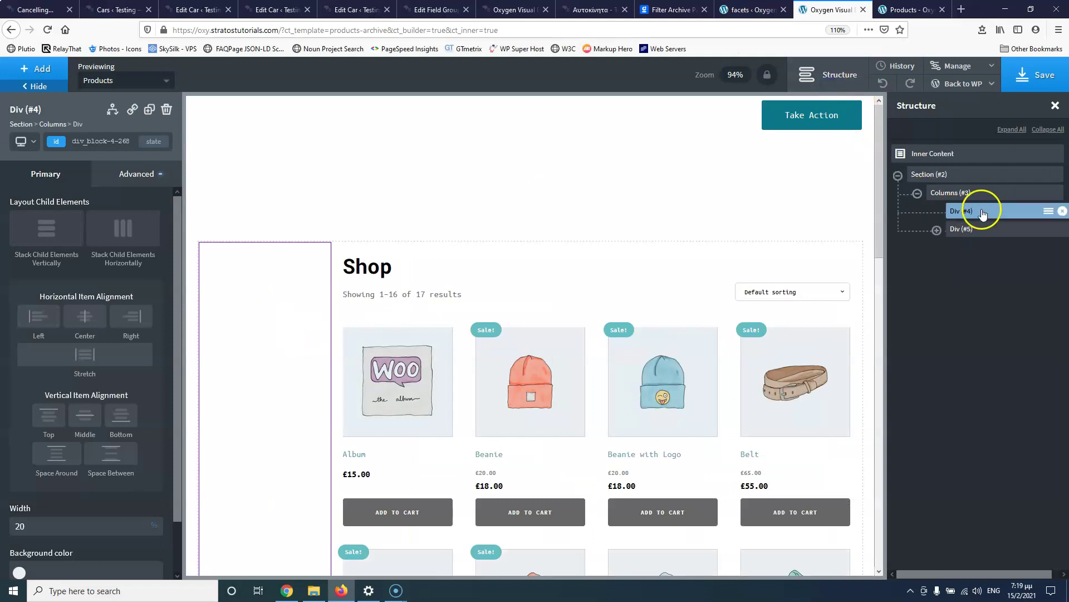
left_click(40, 69)
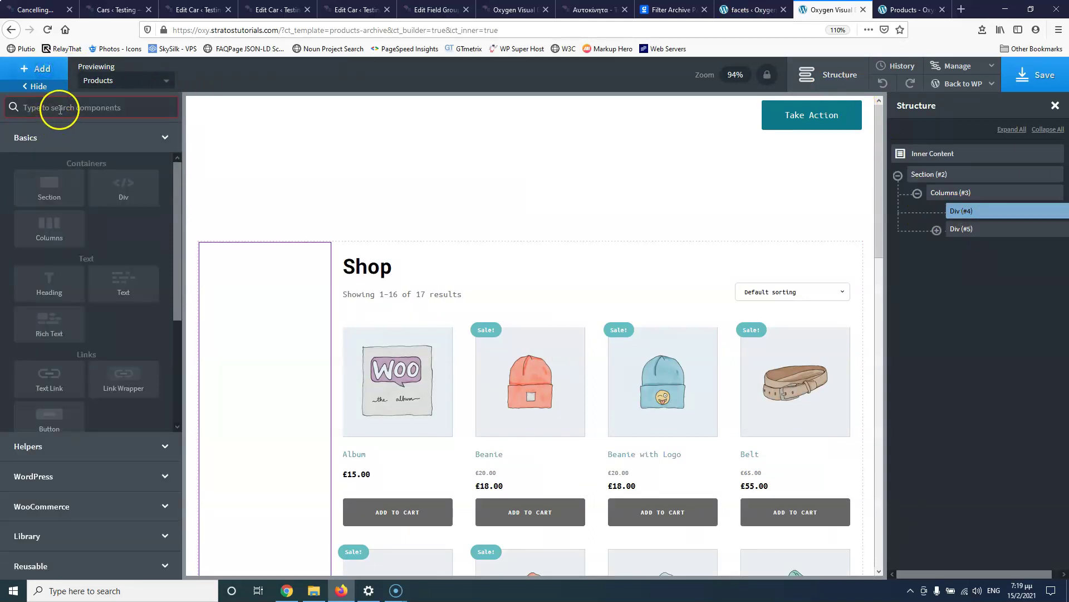
Step: Add a Shortcode element to the narrow left column and enter [wpgb_facet id="1" grid="0"] as its full shortcode
type("short")
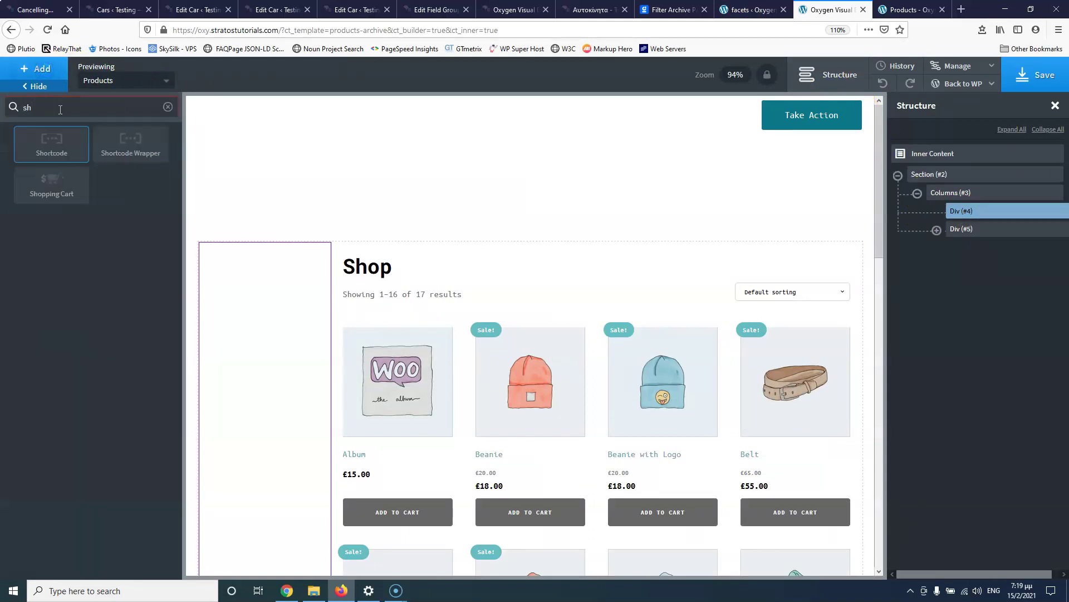
left_click(55, 146)
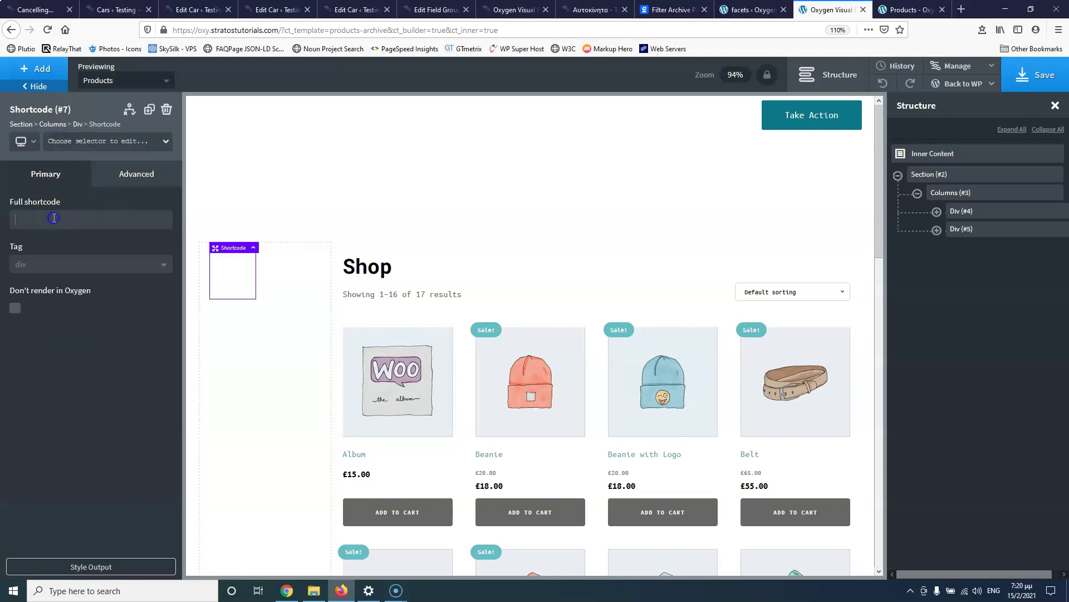
key("ctrl+v")
Step: Replace the shortcode's grid value with wpgb-content, copied from the WP Grid Builder documentation page, and save the template
left_click(117, 218)
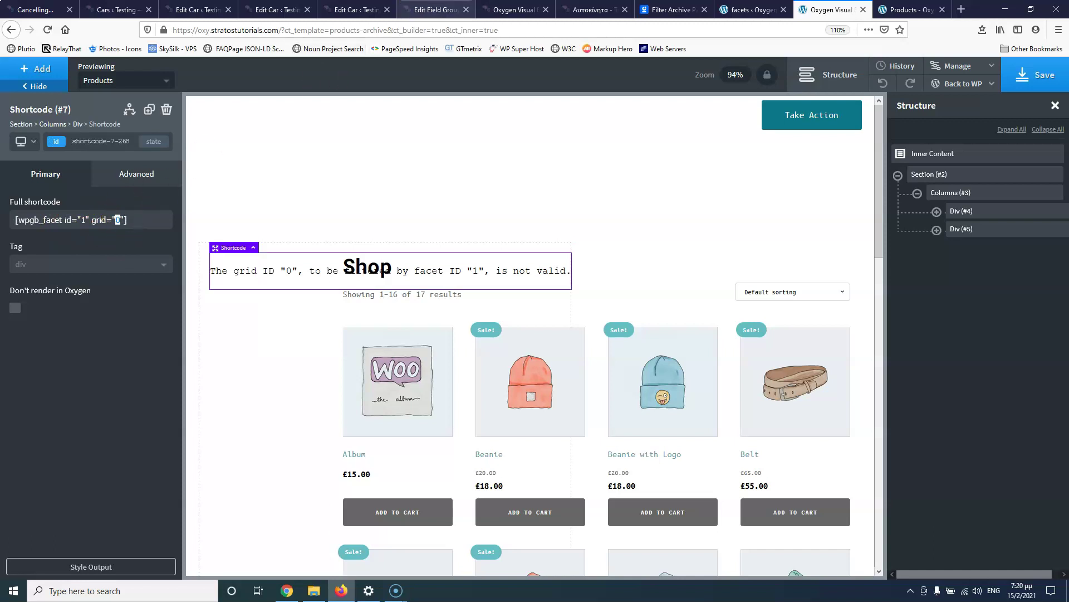
left_click(672, 10)
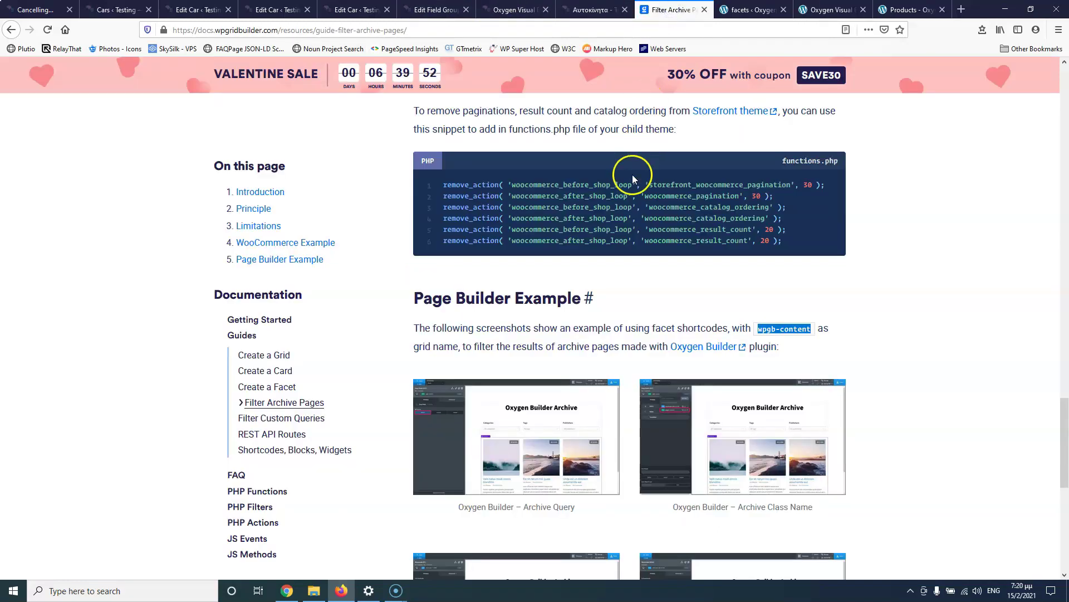
right_click(782, 330)
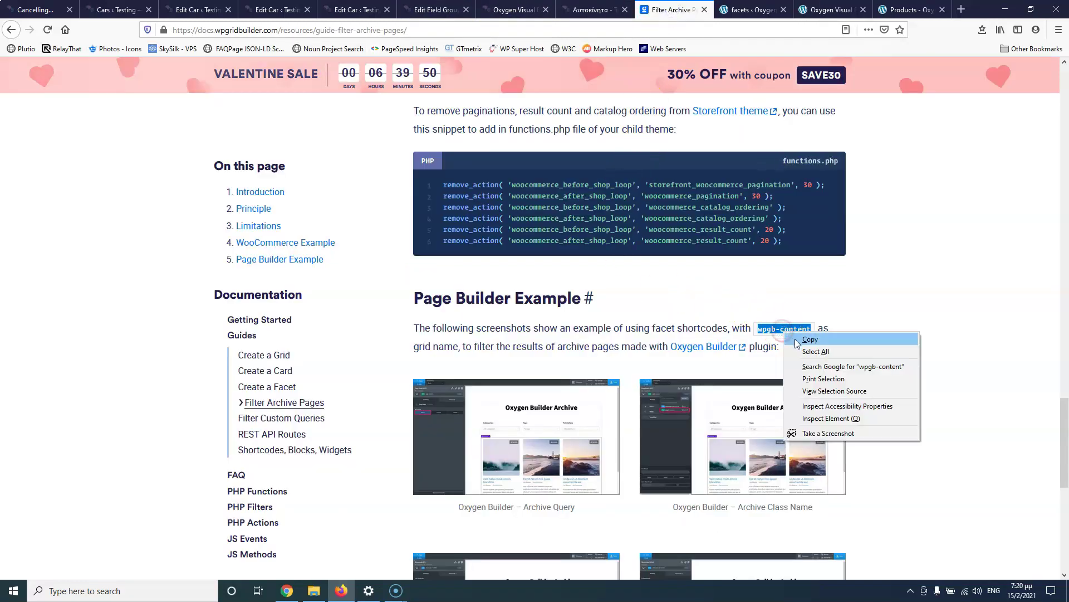
left_click(797, 339)
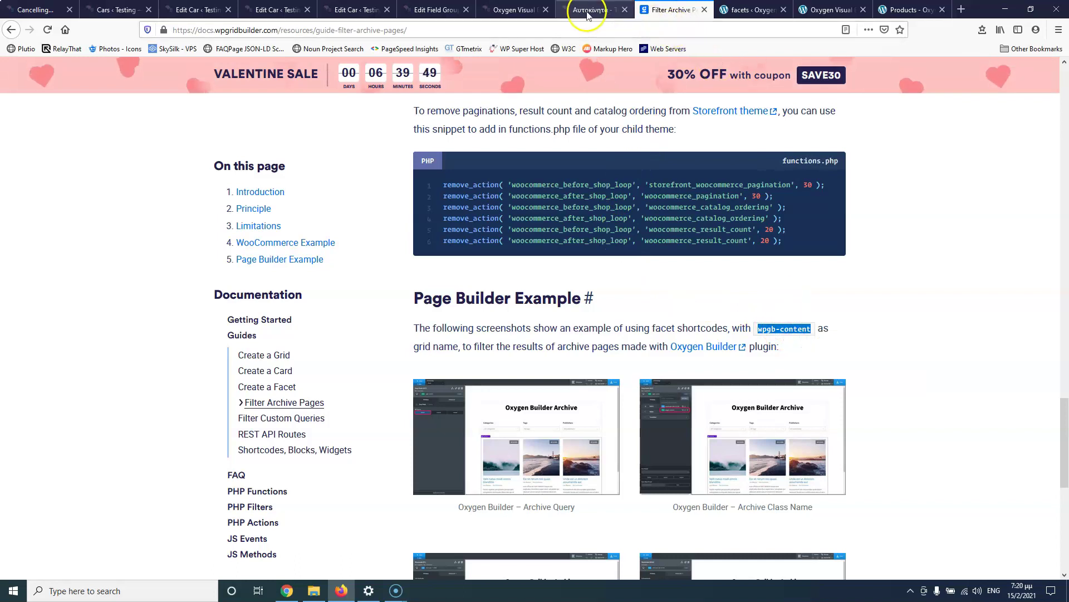
left_click(752, 10)
left_click(828, 10)
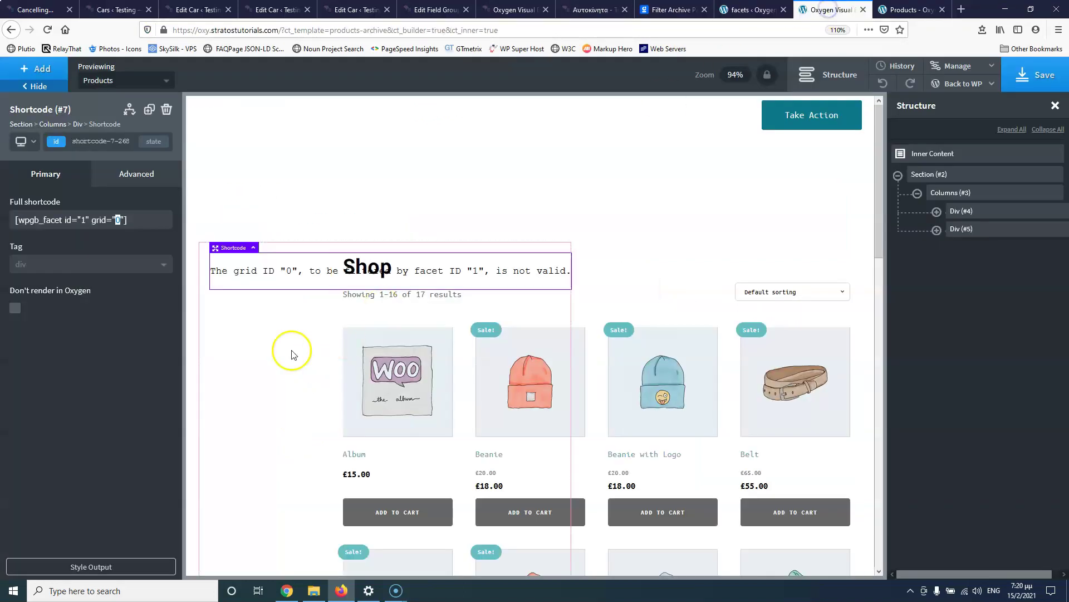
type("wpgb-content")
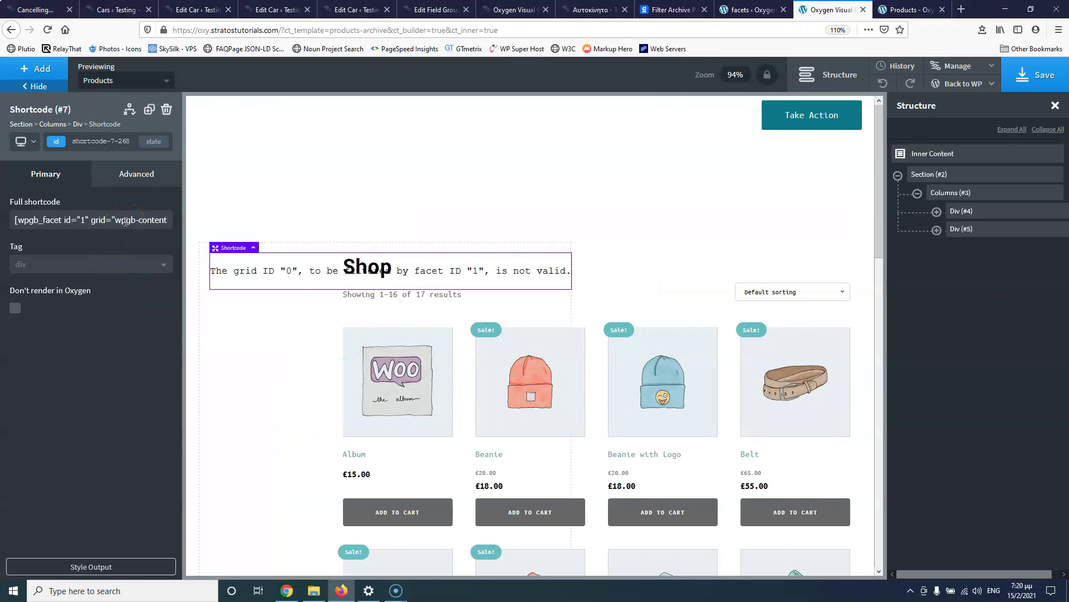
left_click(1025, 74)
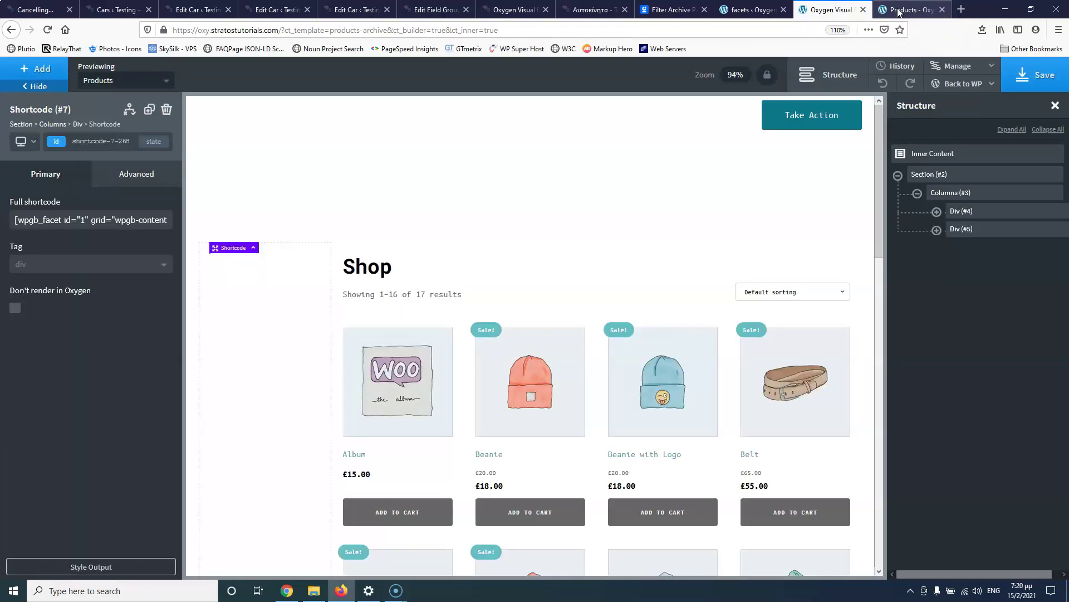
Step: Open the live shop page and close the leftover Edit Car, Edit Field Group, older Oxygen editor and Αυτοκίνητο browser tabs
left_click(898, 11)
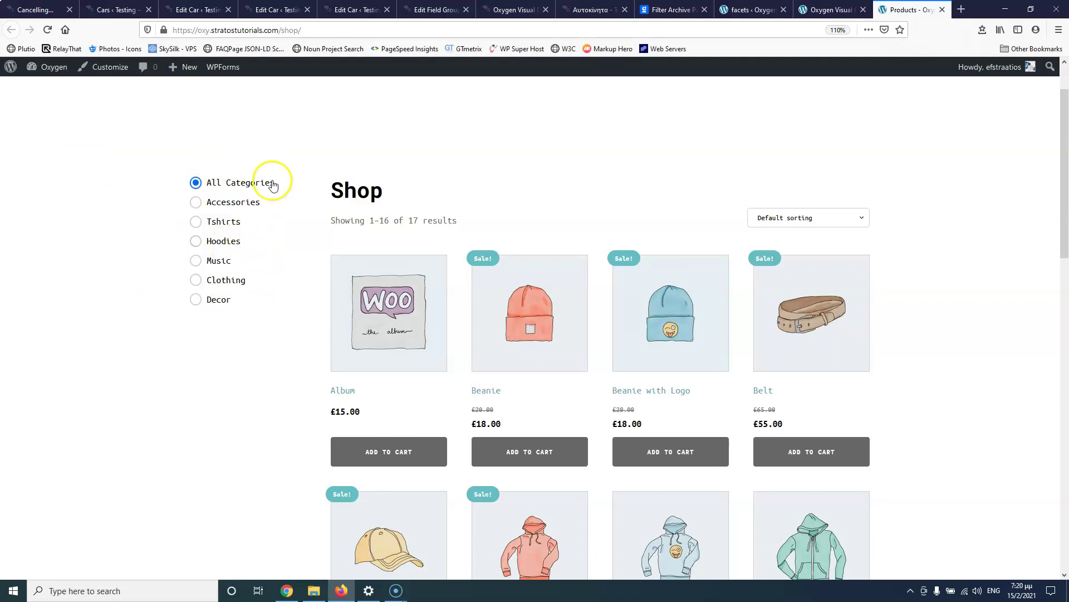
left_click(228, 10)
left_click(228, 11)
left_click(228, 10)
left_click(228, 10)
left_click(228, 10)
left_click(228, 11)
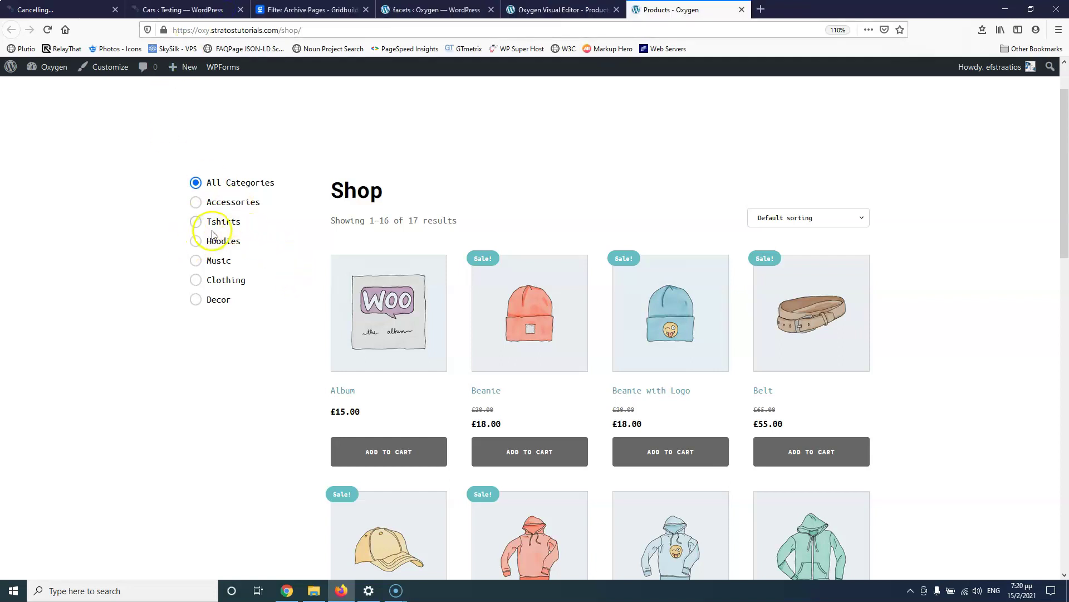
Step: Test the category facet by filtering the products to Hoodies and switching back to All Categories
left_click(193, 243)
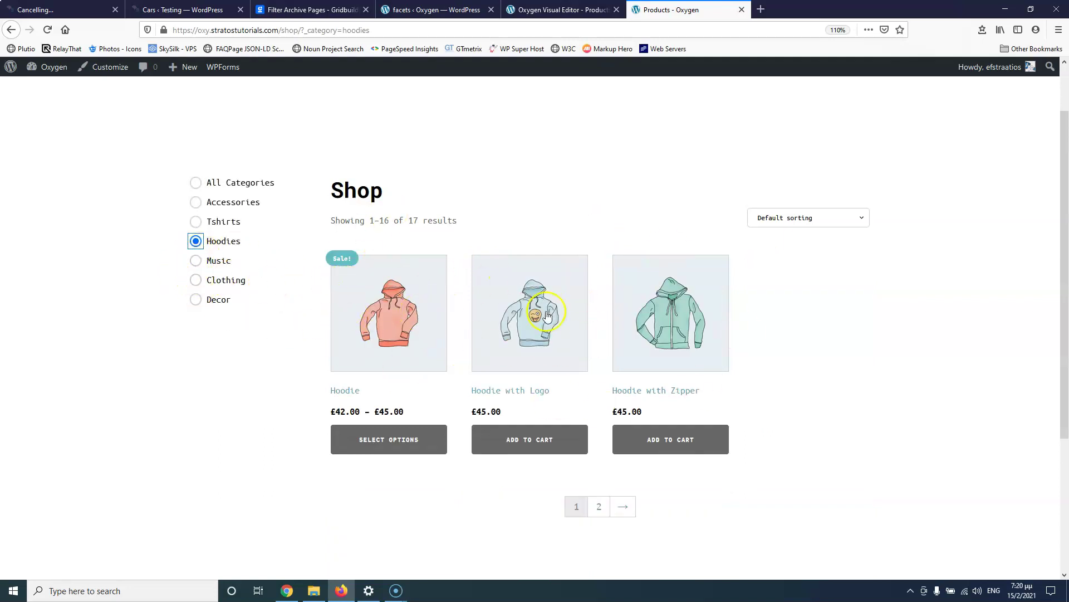
left_click(195, 183)
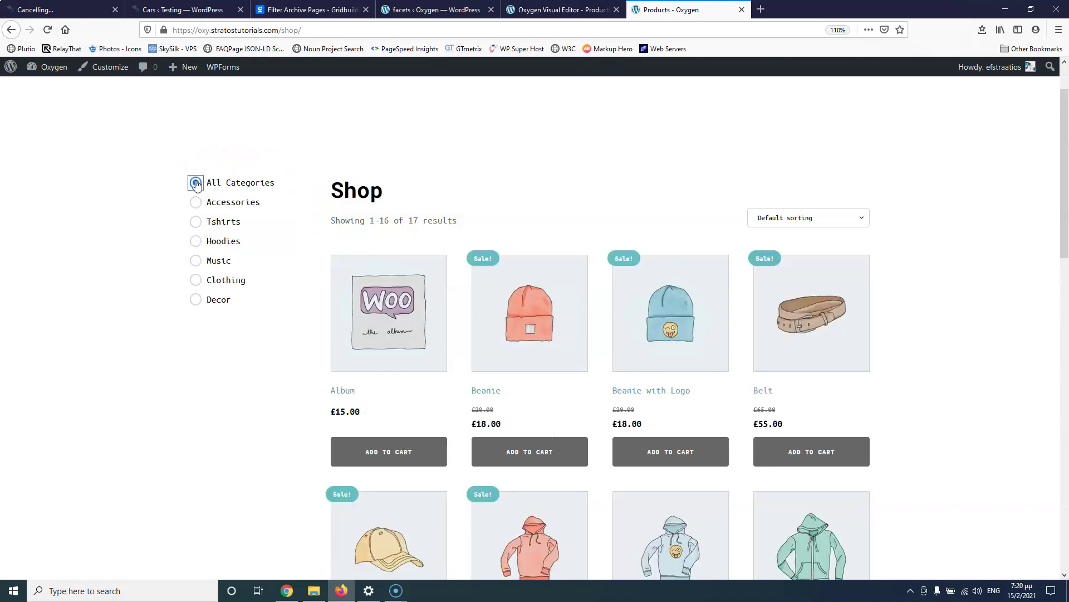
Step: Add a heading reading "Select a category" inside the left column's div in the Oxygen editor
left_click(560, 12)
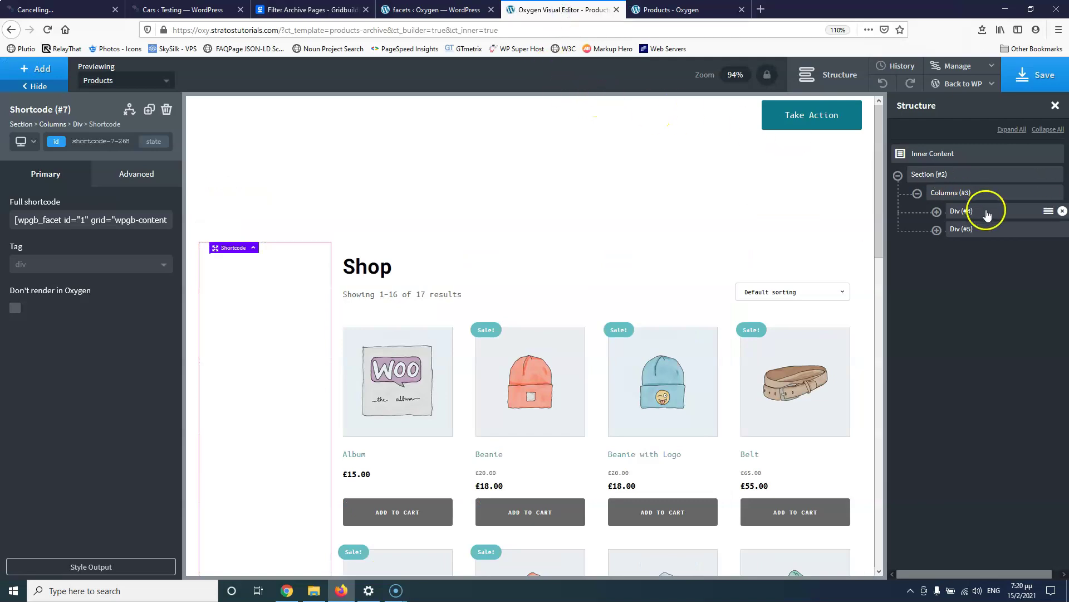
left_click(937, 211)
left_click(961, 211)
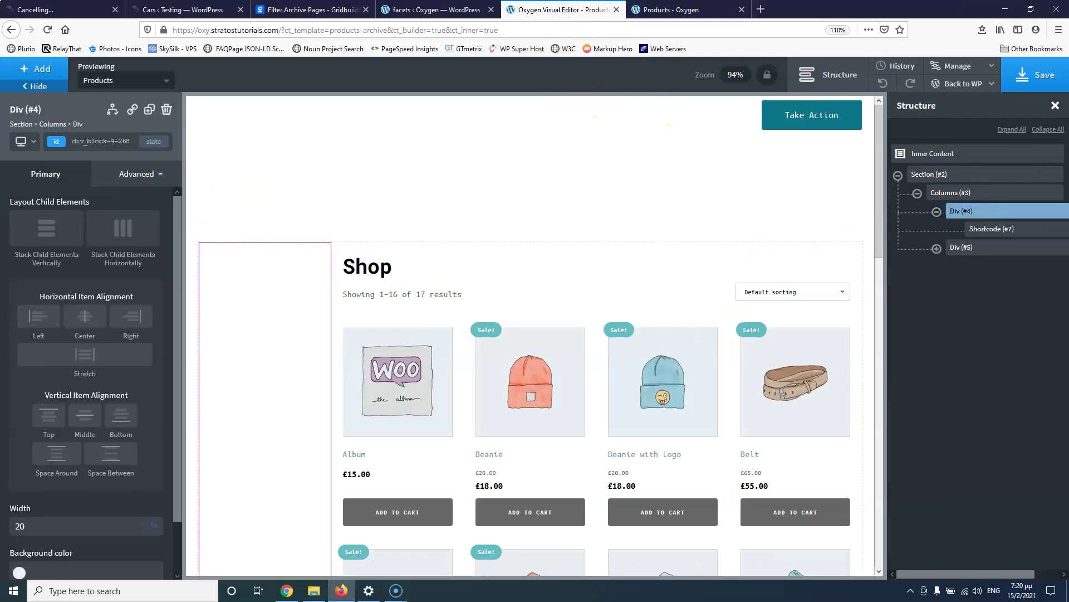
left_click(36, 69)
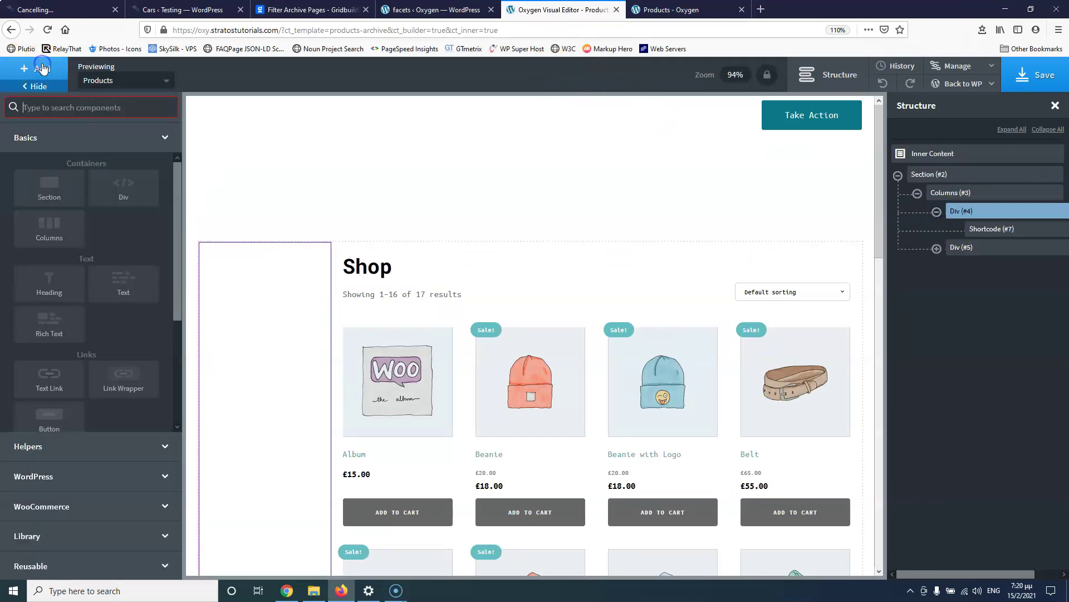
left_click(67, 280)
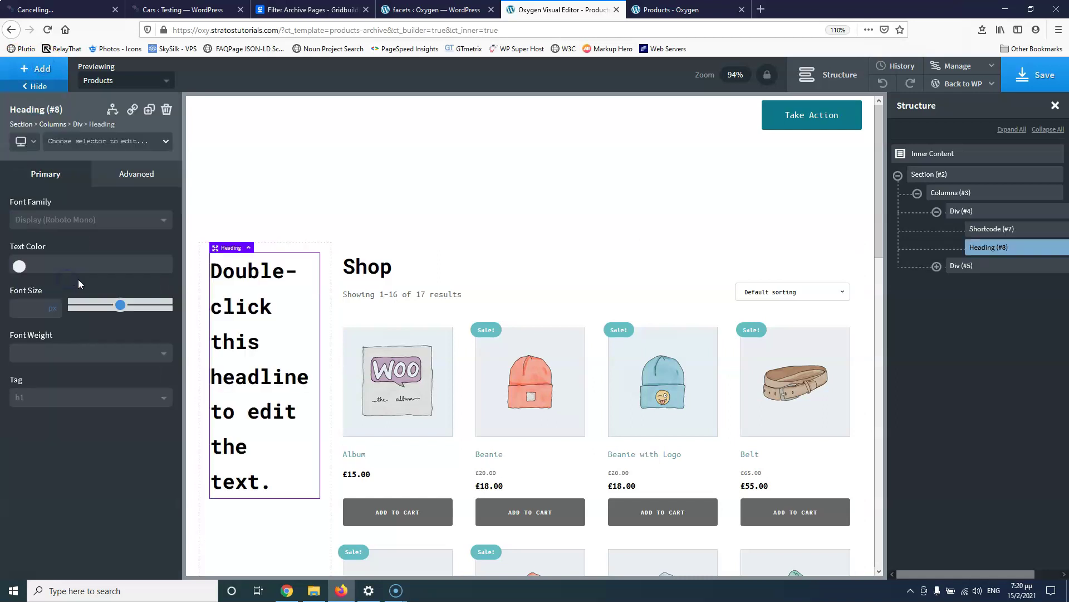
double_click(244, 275)
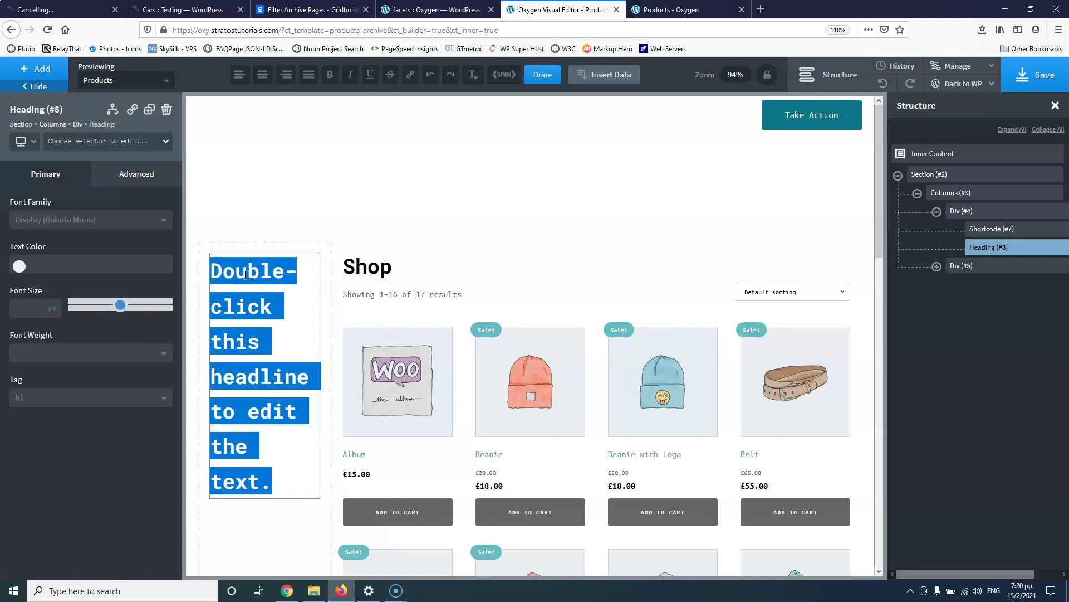
type("Secte")
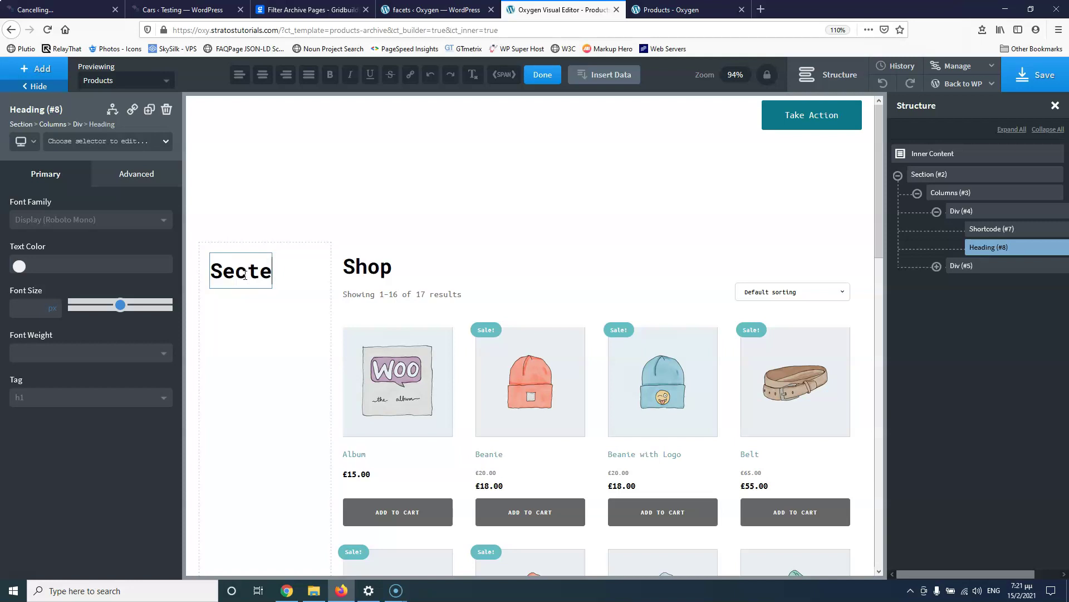
key("BackSpace")
type("lect a category")
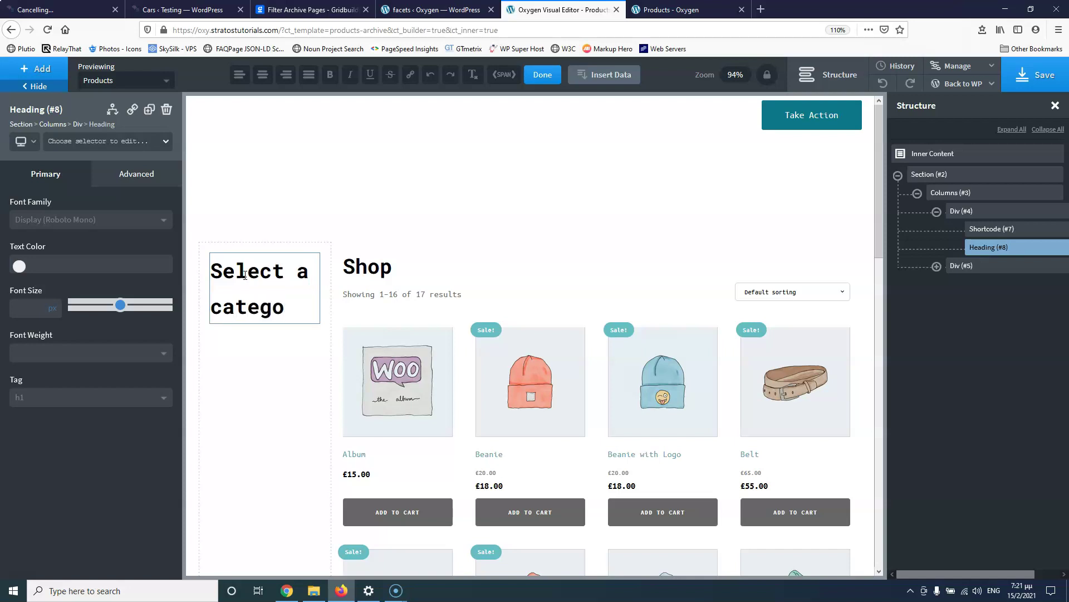
Step: Set the "Select a category" heading's tag to h4 and its font size to 15 px
left_click(22, 399)
left_click(39, 469)
left_click(24, 304)
type("15")
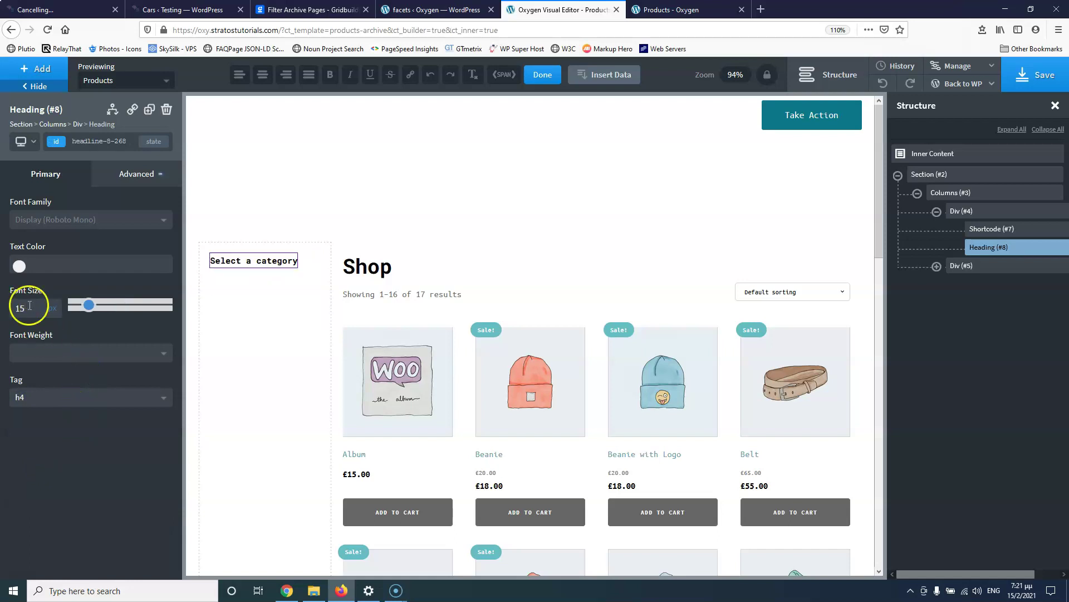
Step: Save the template and reload the shop page to check where the new heading sits
left_click(1056, 78)
left_click(697, 10)
left_click(49, 30)
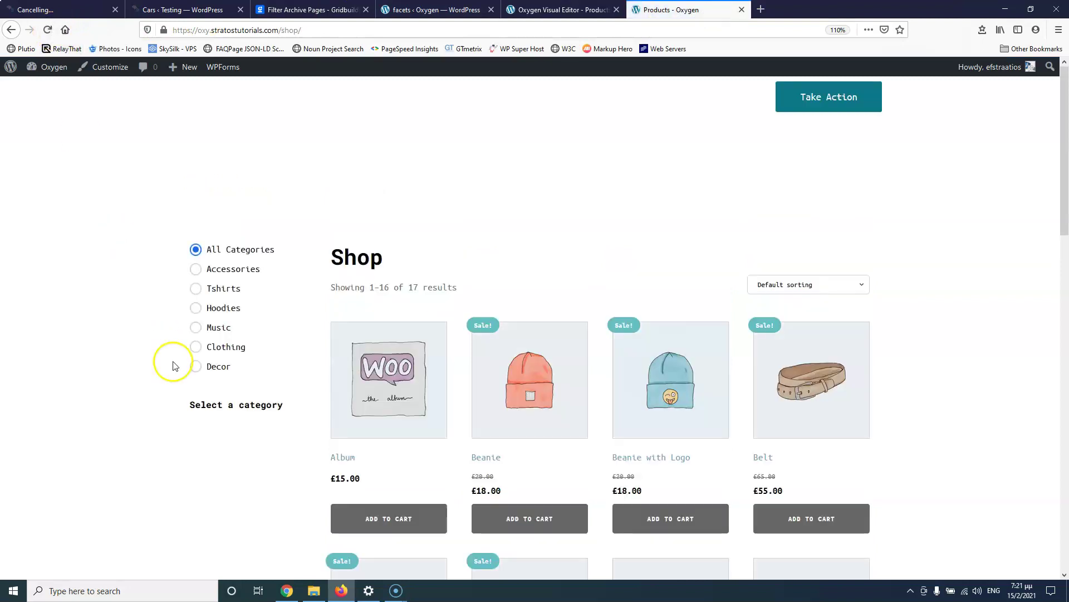
Step: Move the heading above the shortcode in the left column's structure, save, and check the shop page
left_click(545, 10)
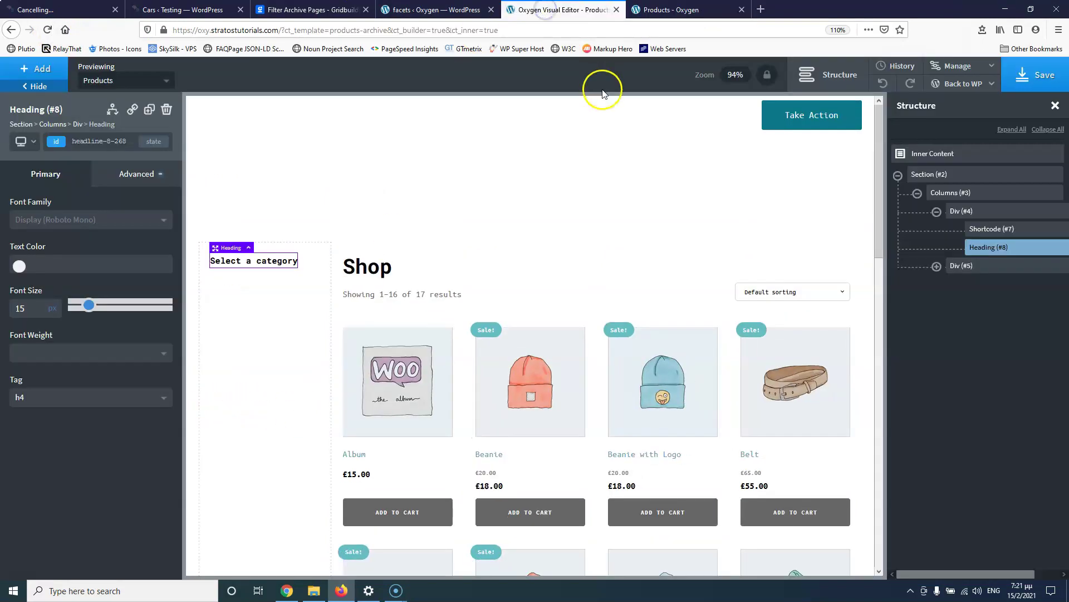
left_click_drag(986, 247, 994, 230)
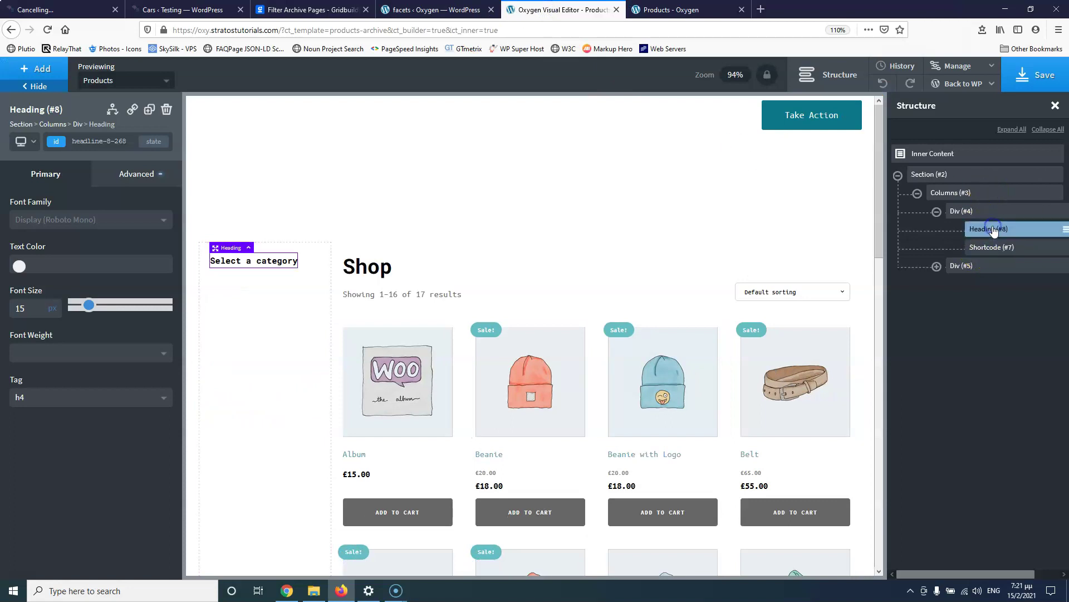
left_click(1042, 78)
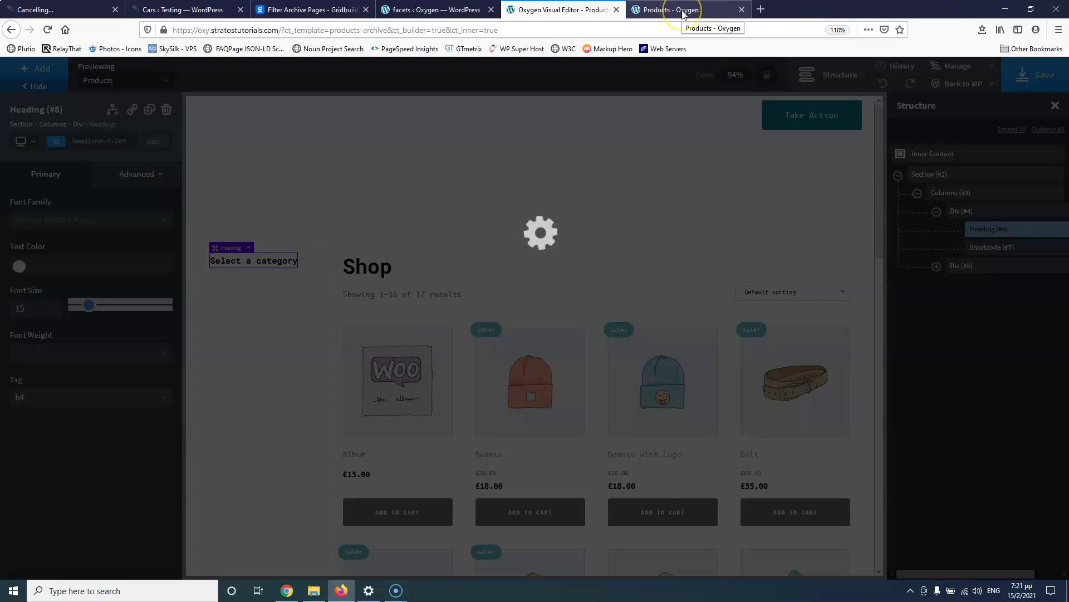
left_click(684, 12)
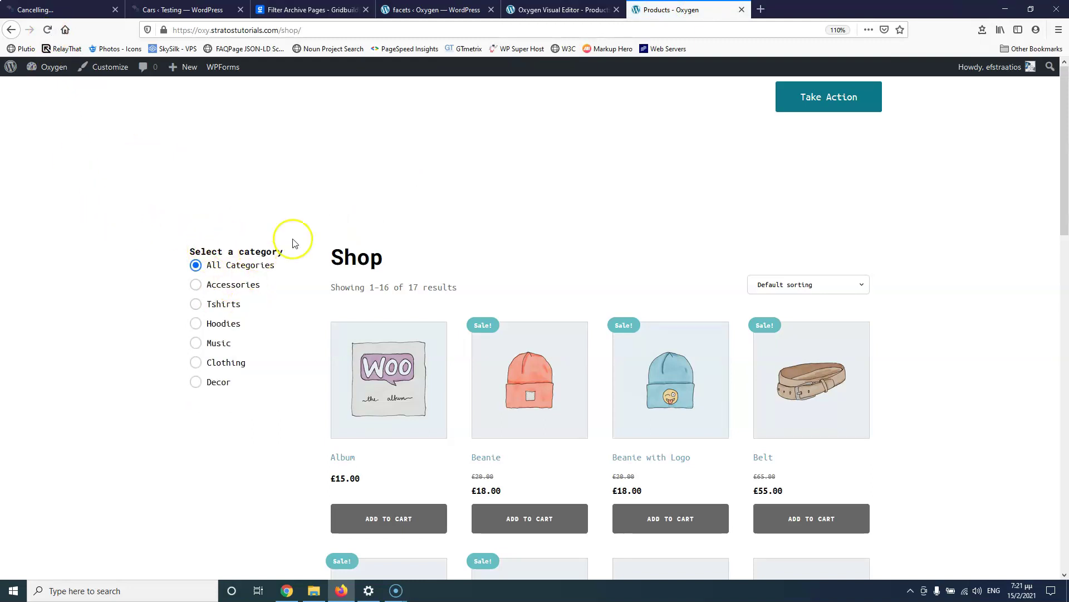
Step: Add a small margin below the "Select a category" heading, save, and reload the shop page to check the spacing
left_click(577, 10)
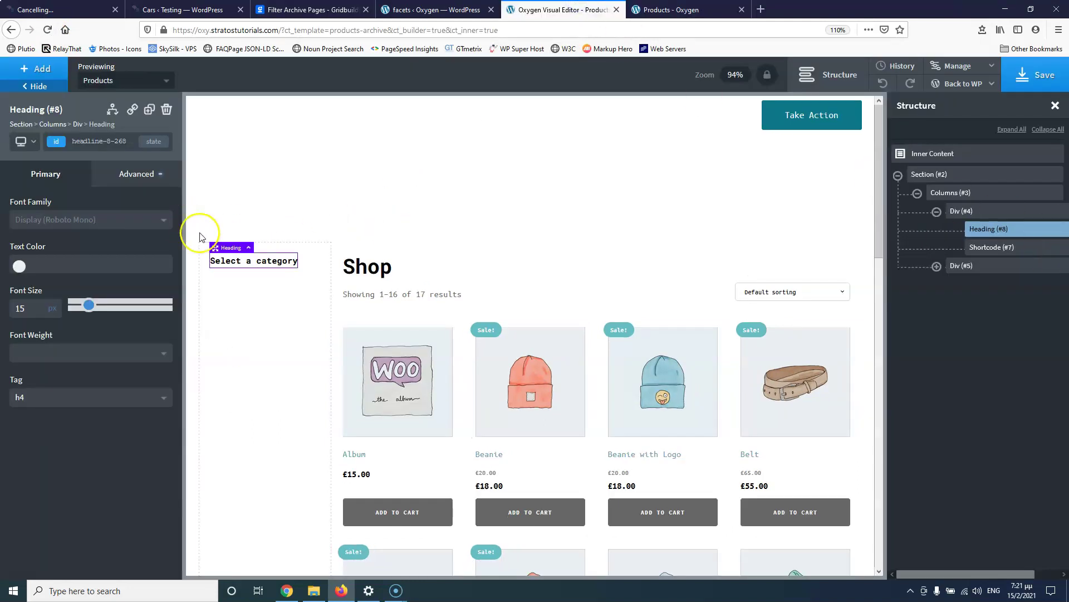
left_click_drag(251, 272, 251, 282)
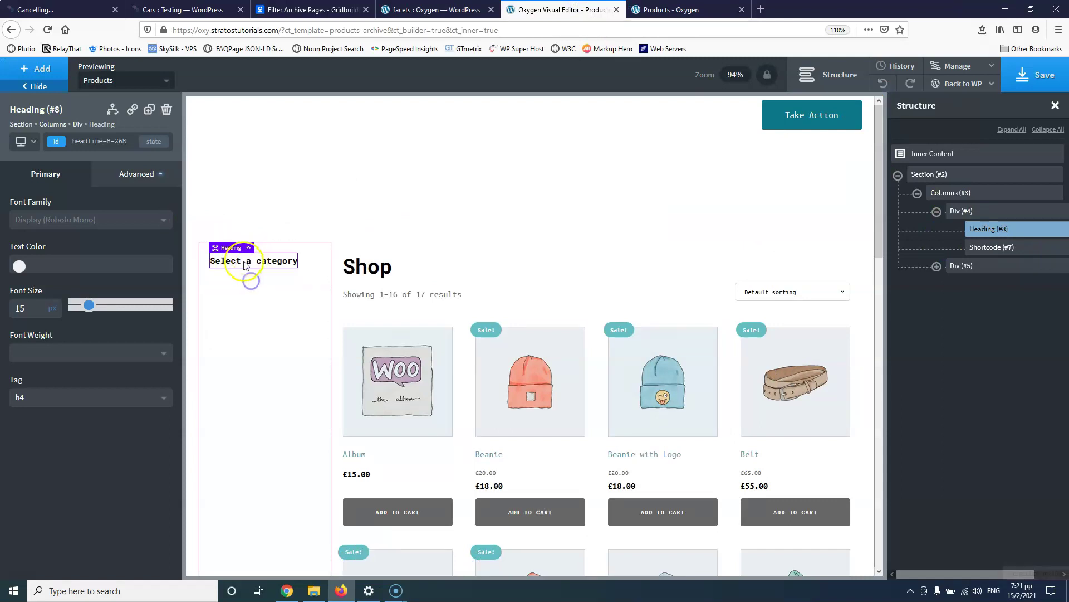
left_click(1035, 75)
left_click(676, 9)
left_click(52, 35)
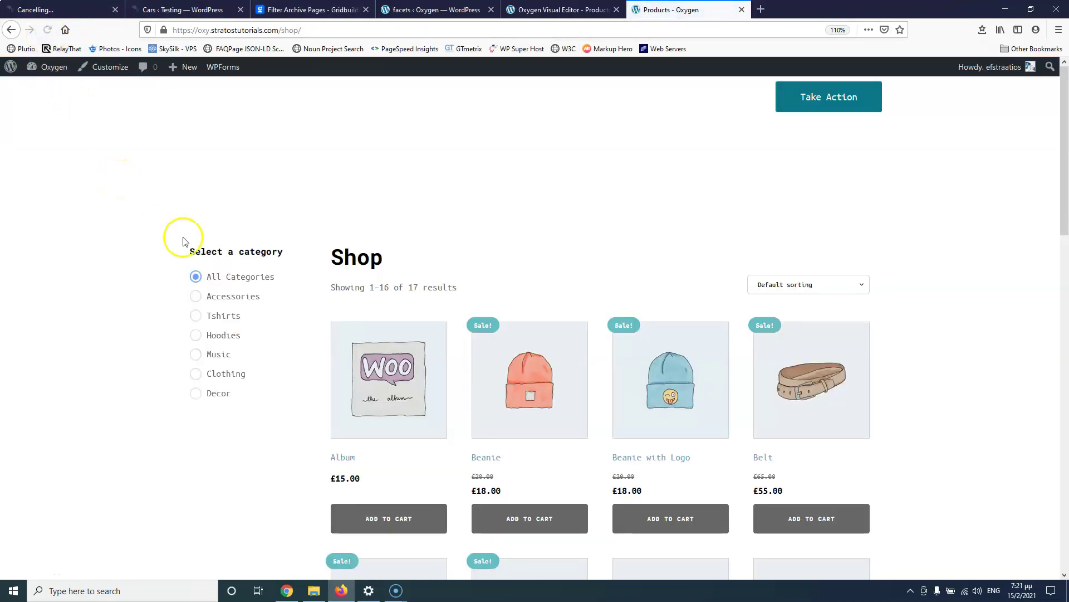
Step: Shorten the shortcode's grid value to wpgb and save the template
left_click(548, 10)
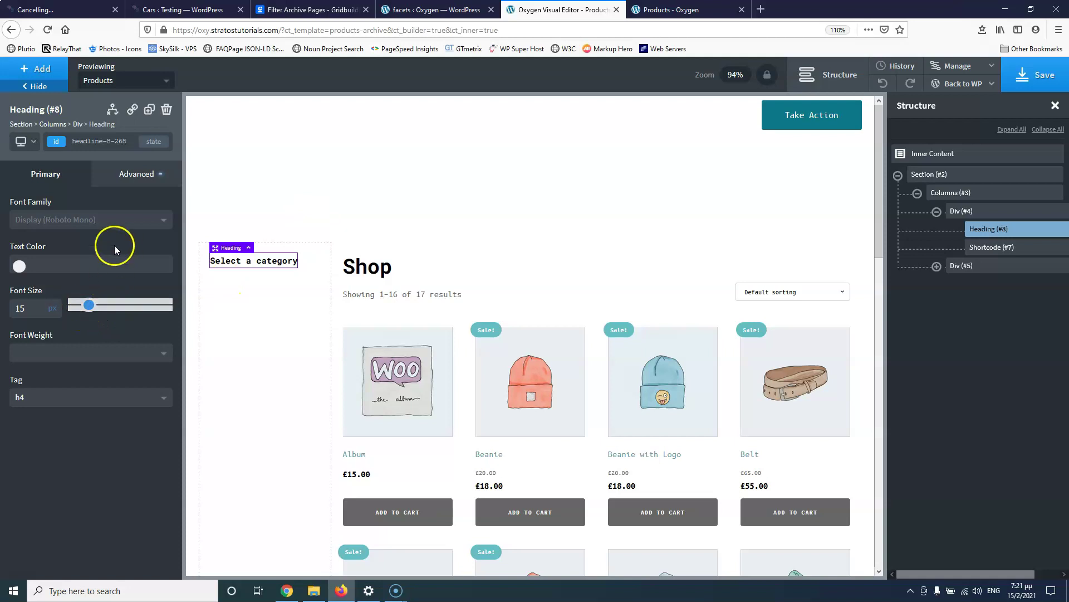
left_click(1014, 249)
left_click(138, 220)
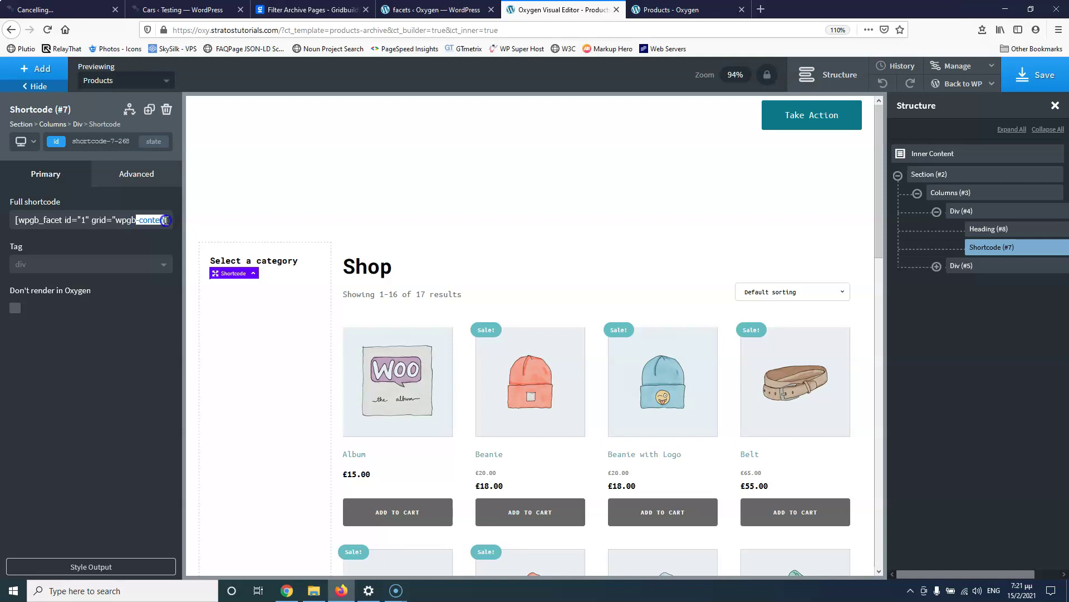
left_click(131, 223)
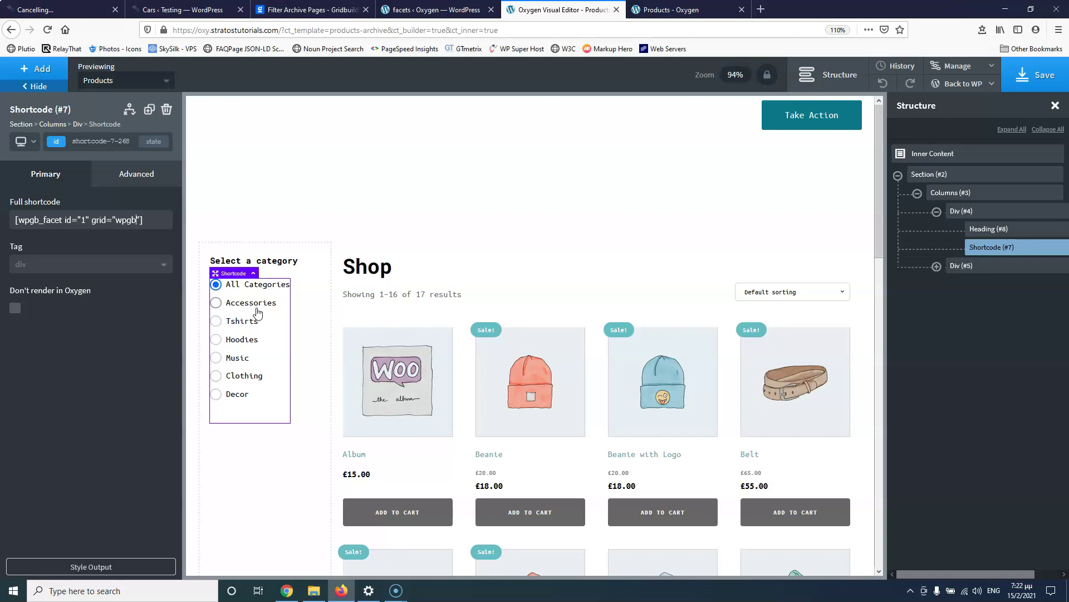
left_click(1034, 74)
Step: Reload the shop page and test the category facet by filtering the products to Tshirts
left_click(679, 11)
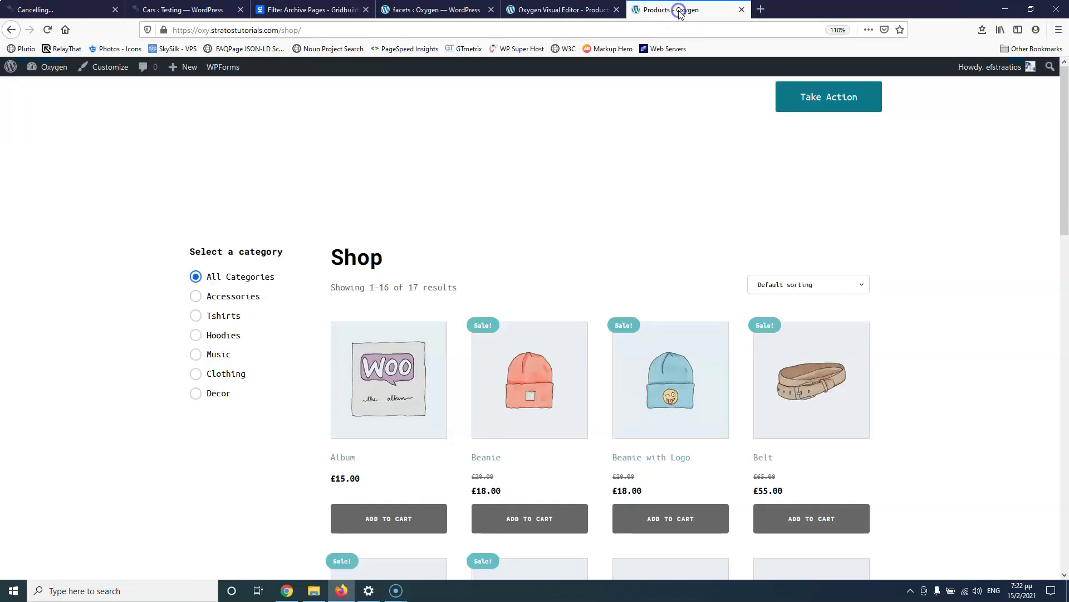
left_click(47, 30)
left_click(196, 316)
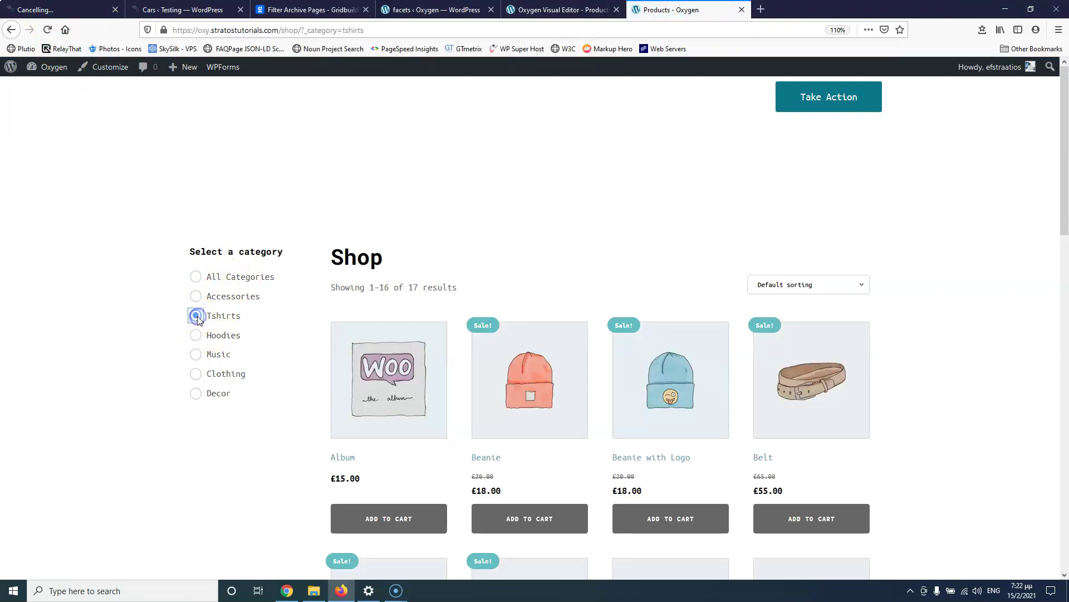
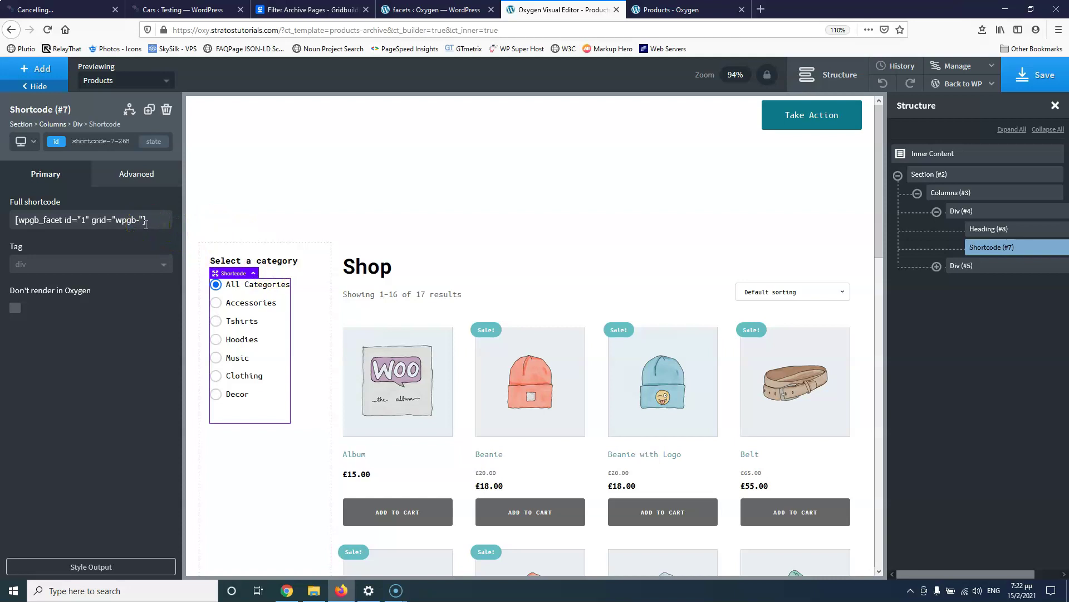
Step: Set the category facet shortcode's grid value to wpgb-content
type("e")
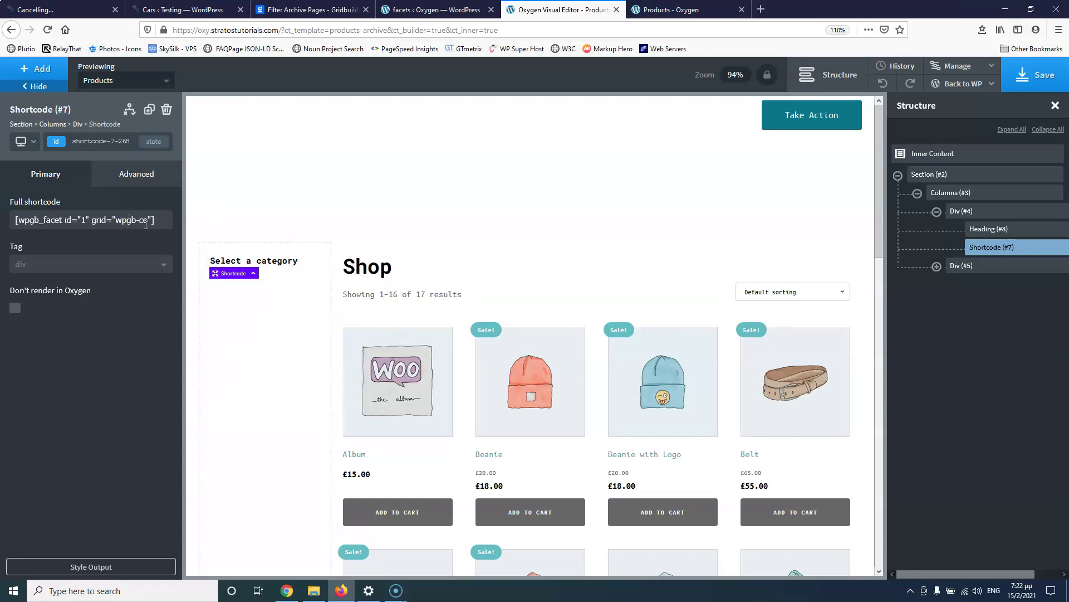
type("ntent")
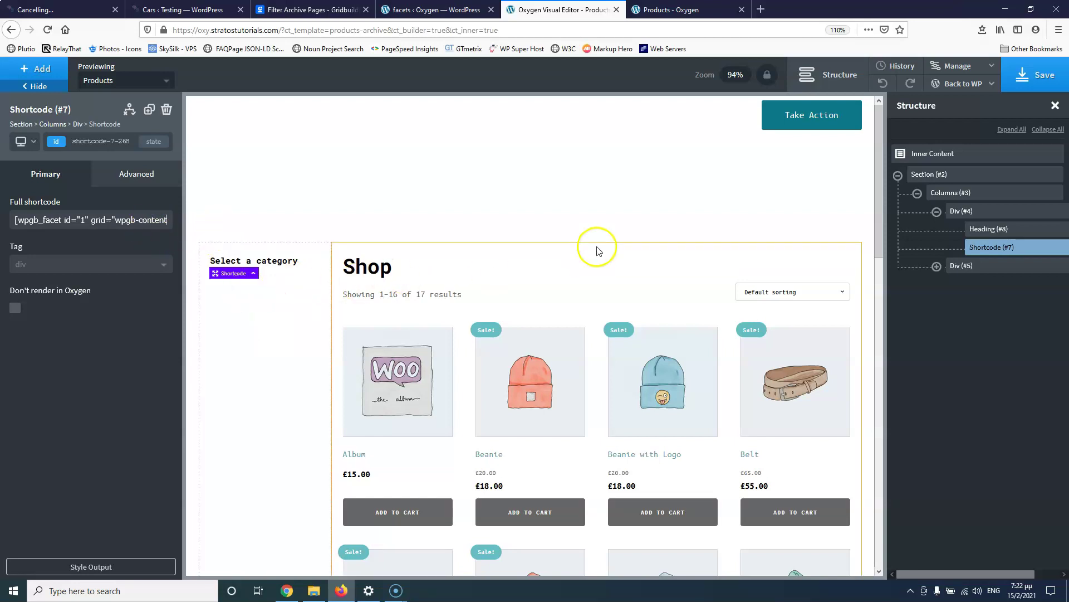
Step: Wrap the "Select a category" heading in a new div and move the facet shortcode into it below the heading
left_click(1019, 231)
right_click(1019, 233)
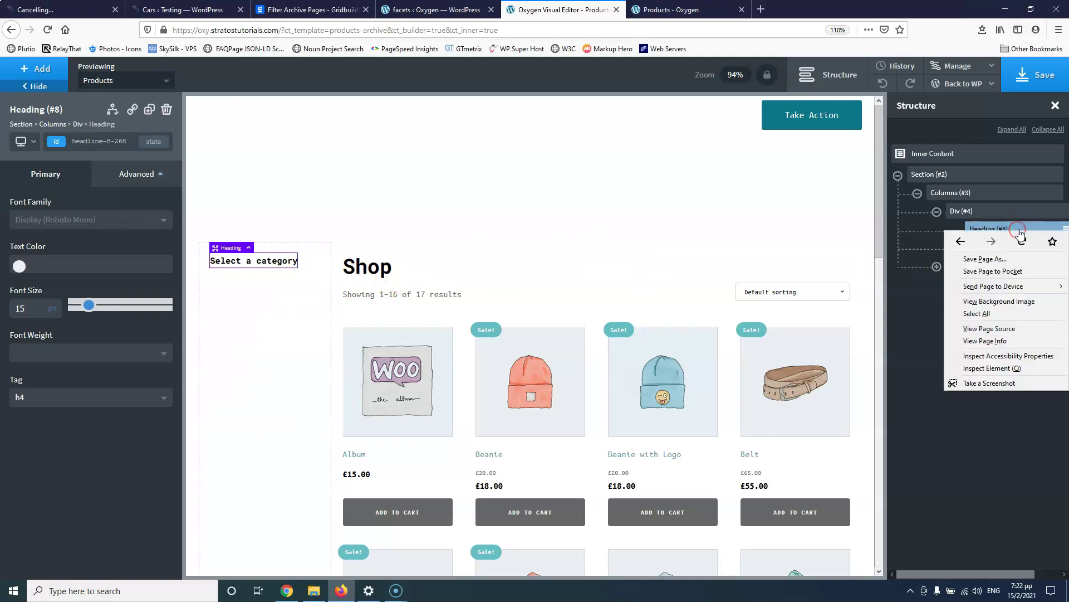
left_click(1019, 228)
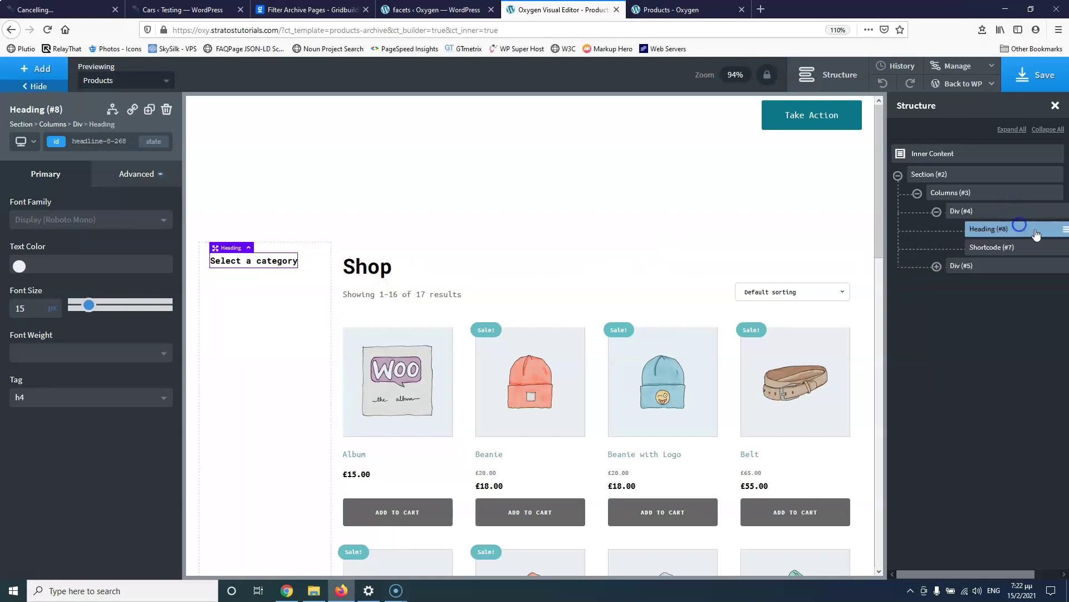
left_click(1064, 231)
left_click(1011, 277)
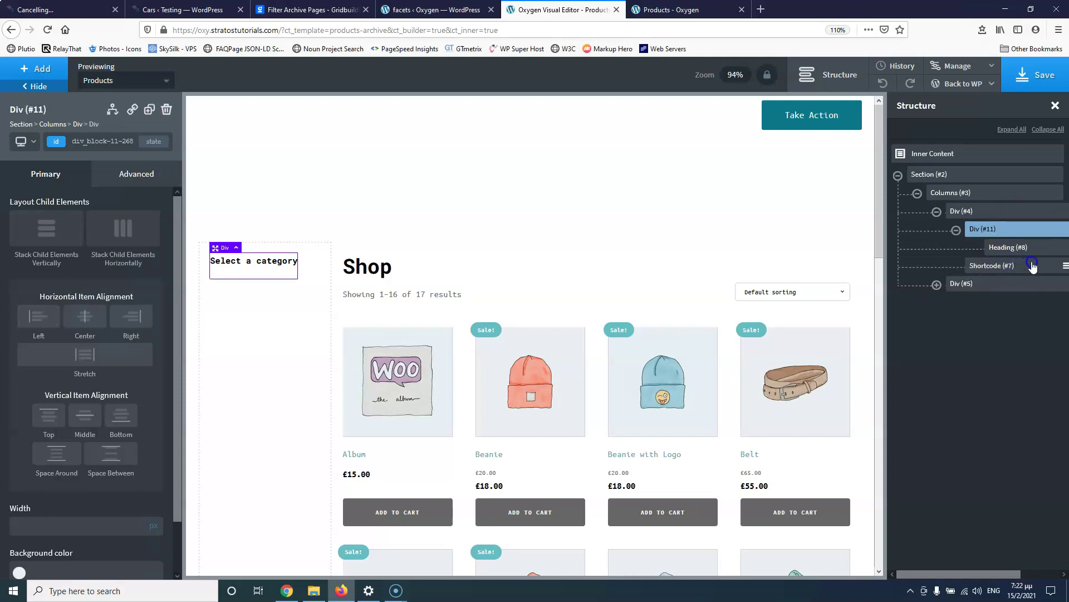
left_click_drag(1033, 266, 998, 267)
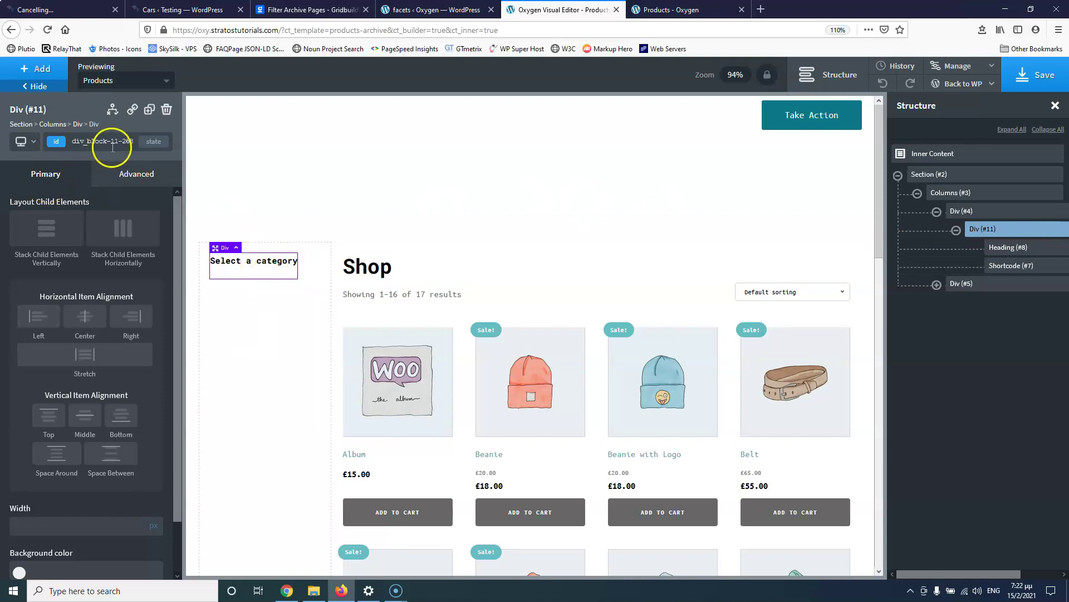
Step: Create a new facet in WP Grid Builder and name it Color
left_click(445, 6)
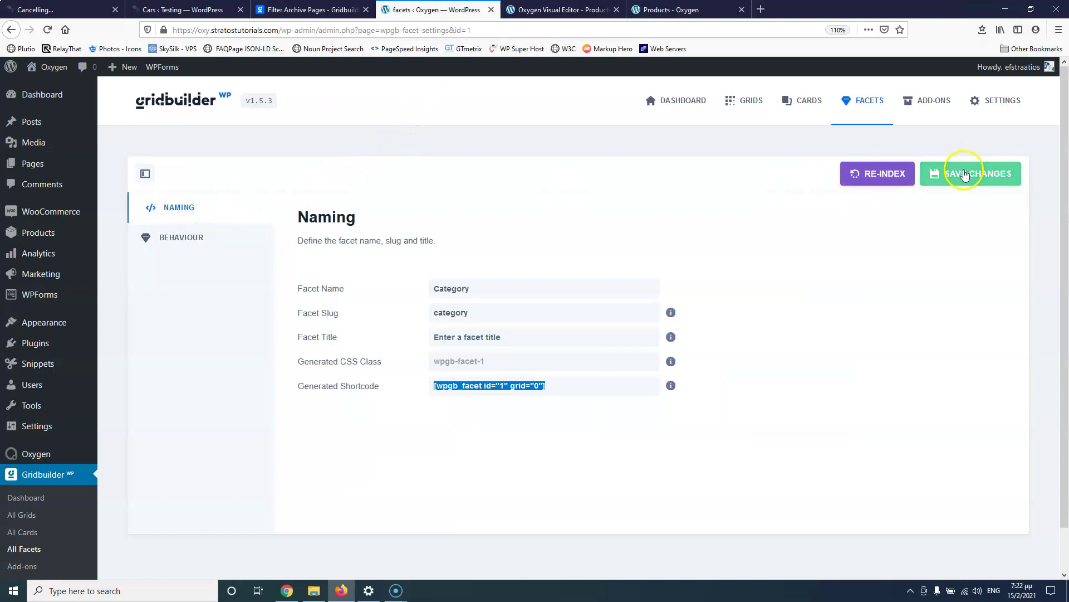
left_click(31, 550)
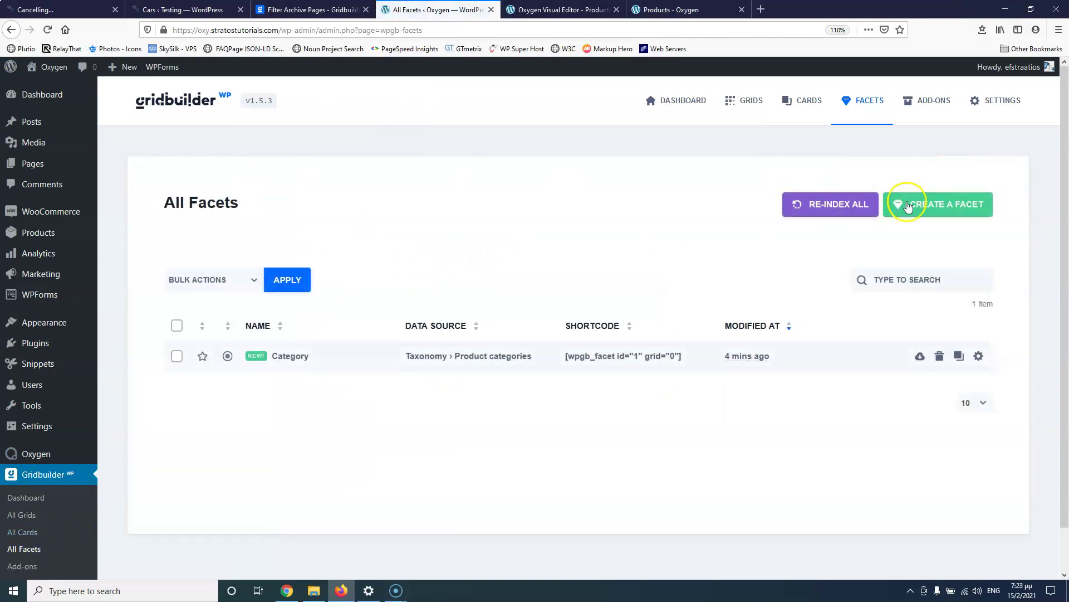
left_click(949, 205)
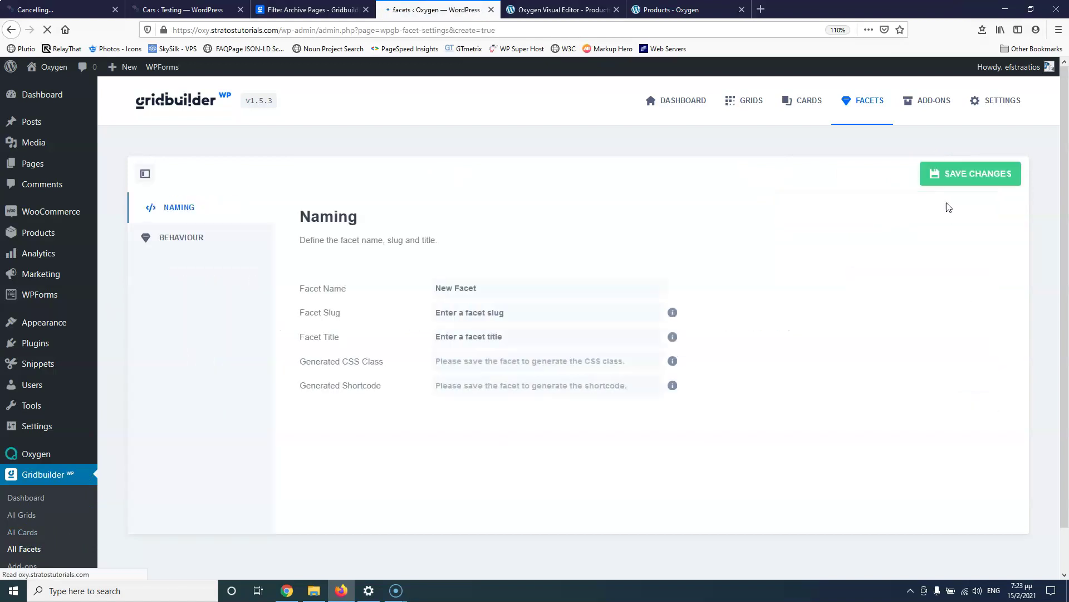
left_click(669, 10)
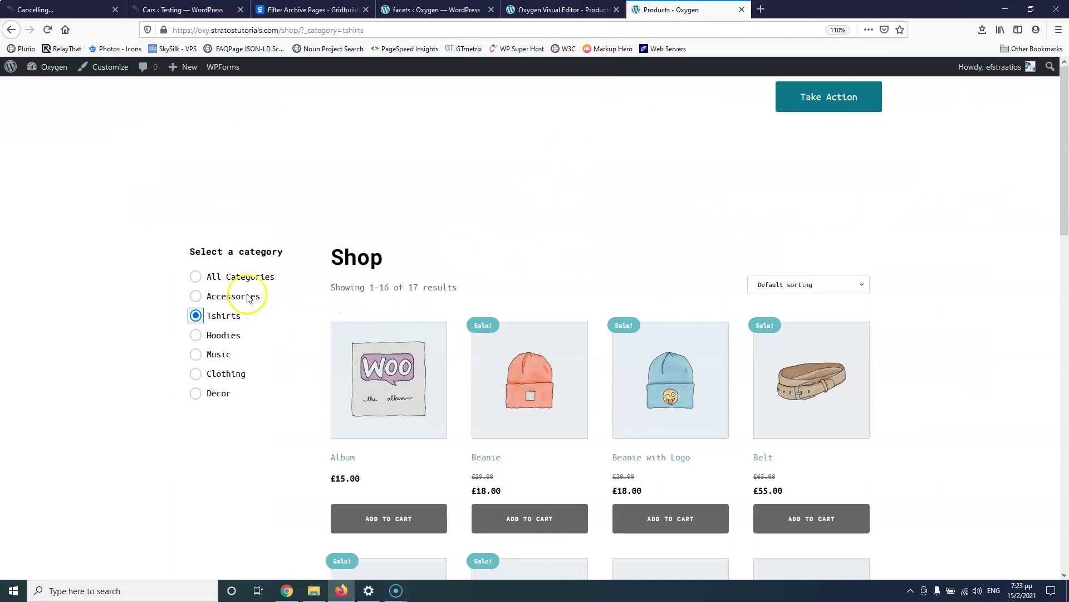
left_click(560, 10)
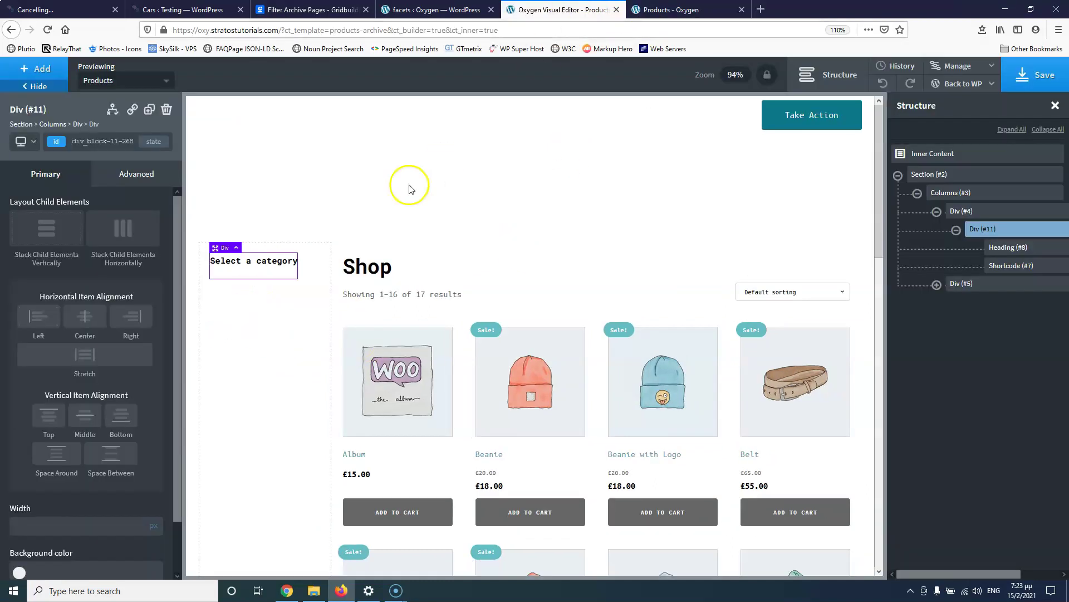
left_click(674, 9)
left_click(553, 11)
left_click(429, 9)
left_click_drag(489, 288, 372, 288)
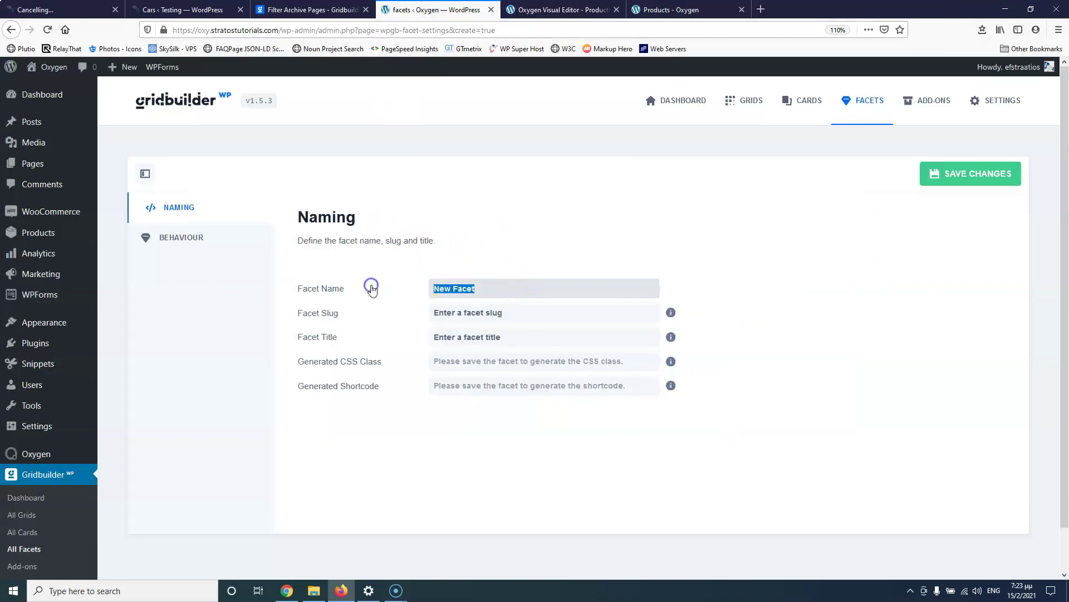
type("c")
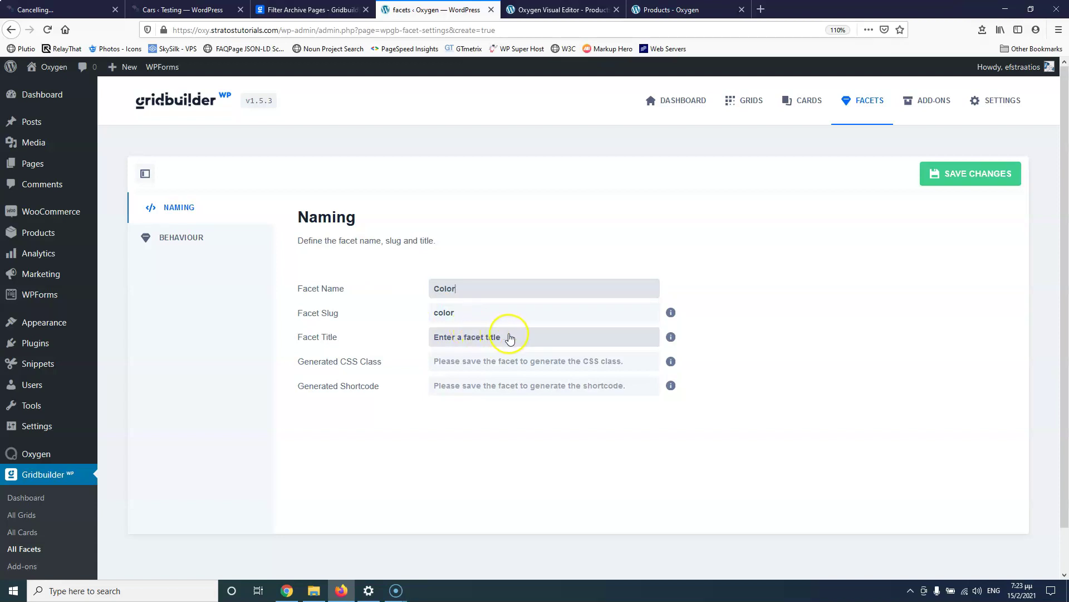
Step: Set the Color facet's filter type to Color Picker in its behaviour settings
left_click(177, 238)
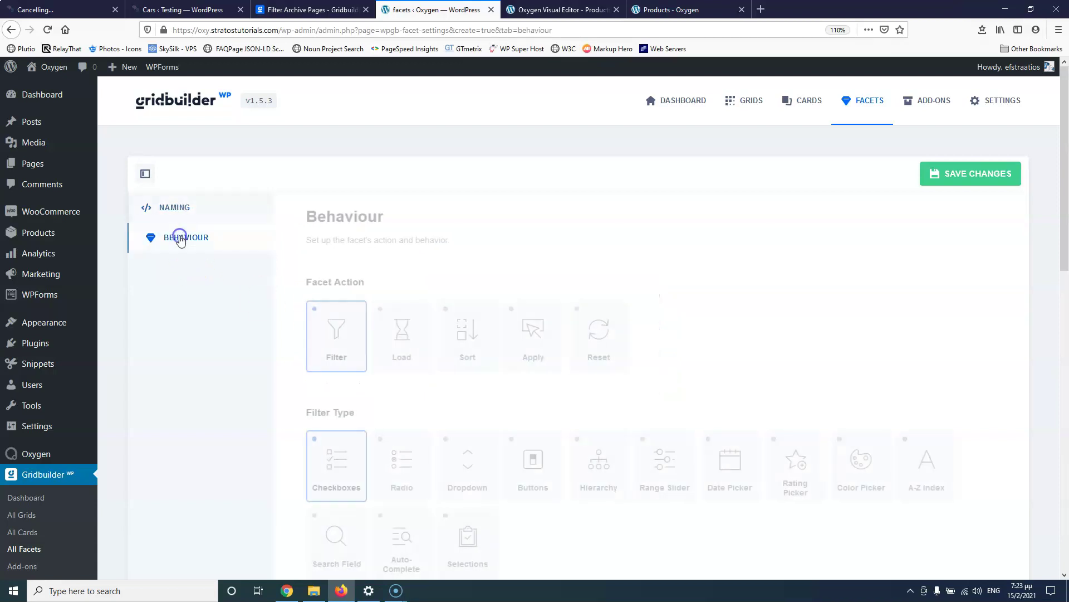
scroll(549, 270, "down", 2)
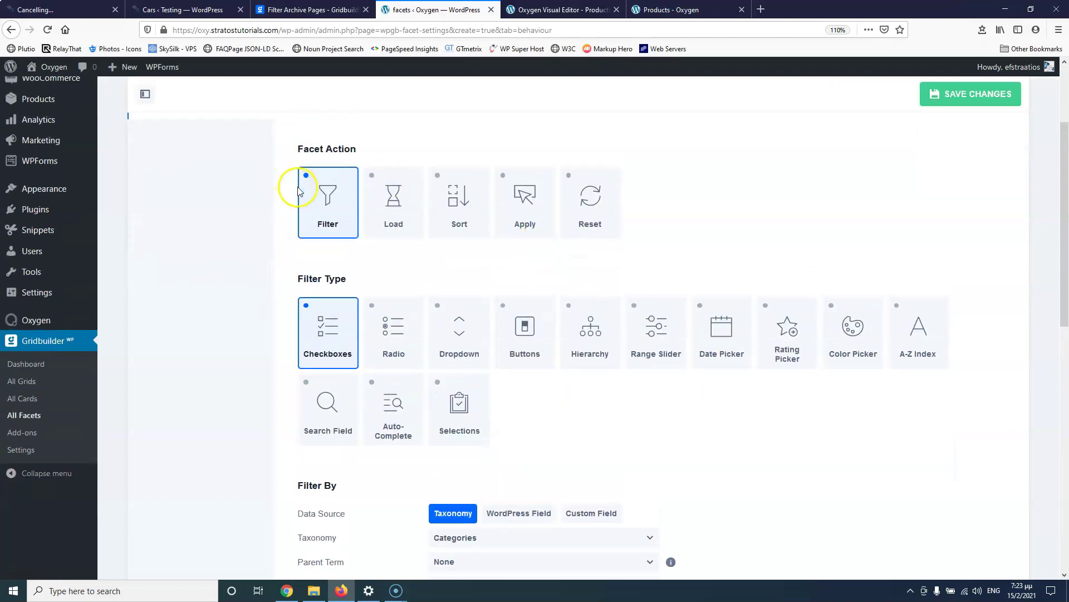
left_click(467, 335)
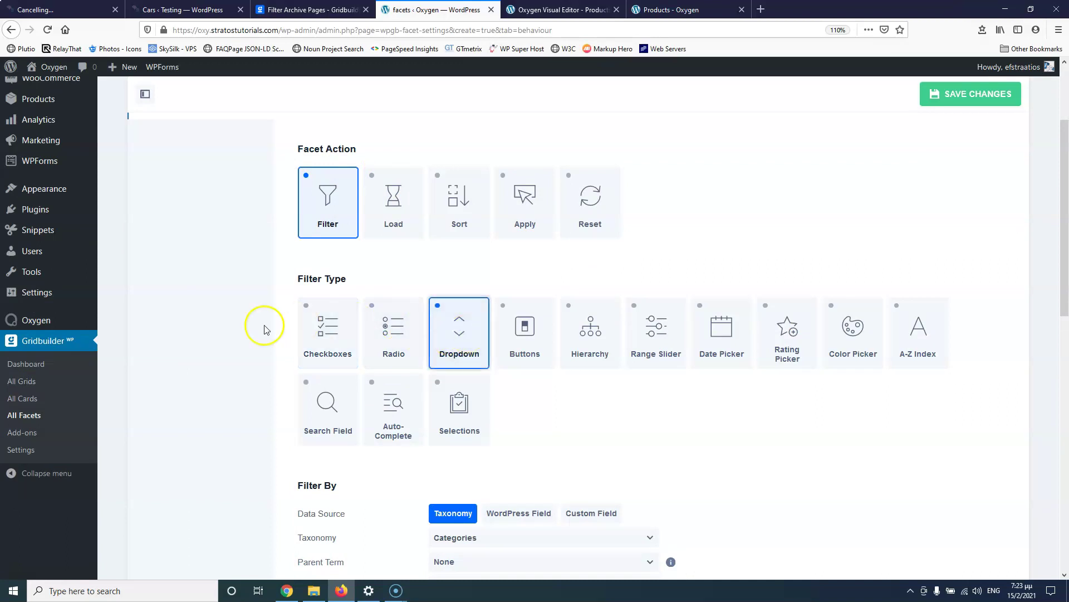
scroll(267, 328, "down", 2)
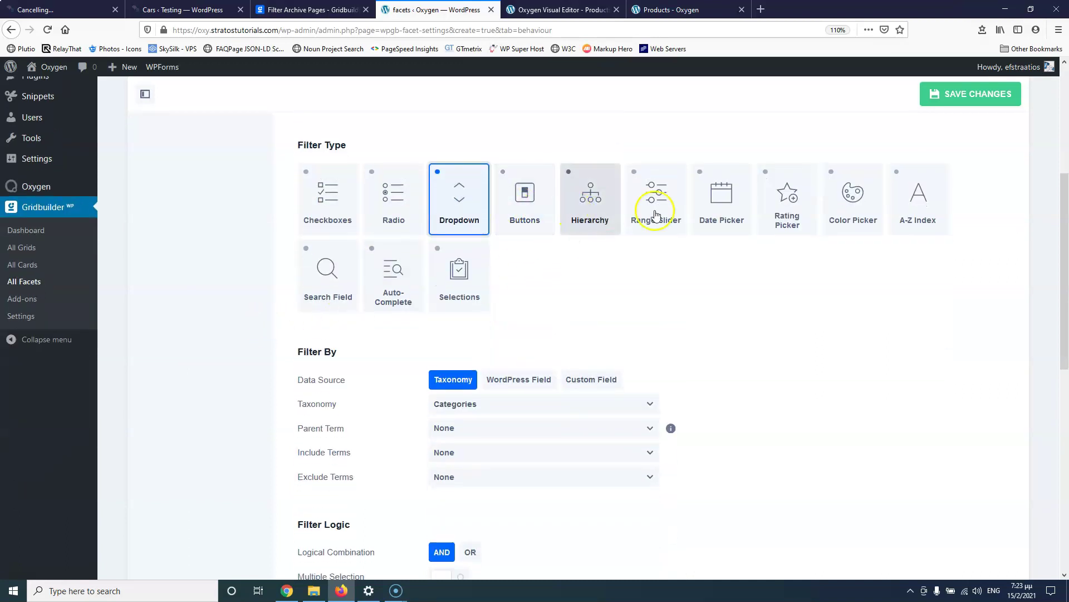
left_click(838, 206)
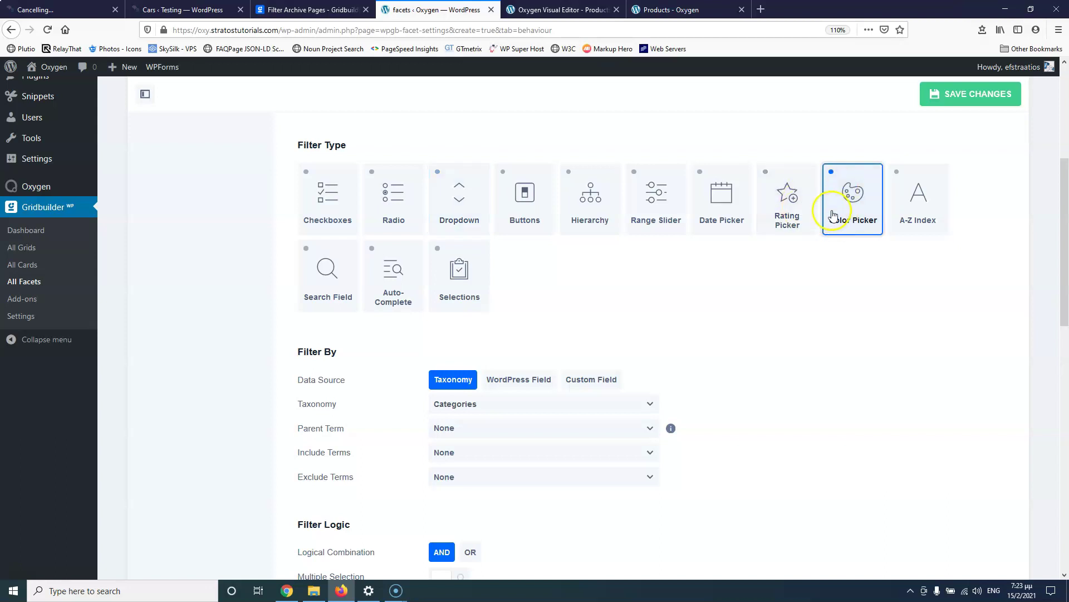
Step: Set the Color facet to filter by the Product Color taxonomy
scroll(685, 236, "down", 5)
scroll(674, 245, "up", 2)
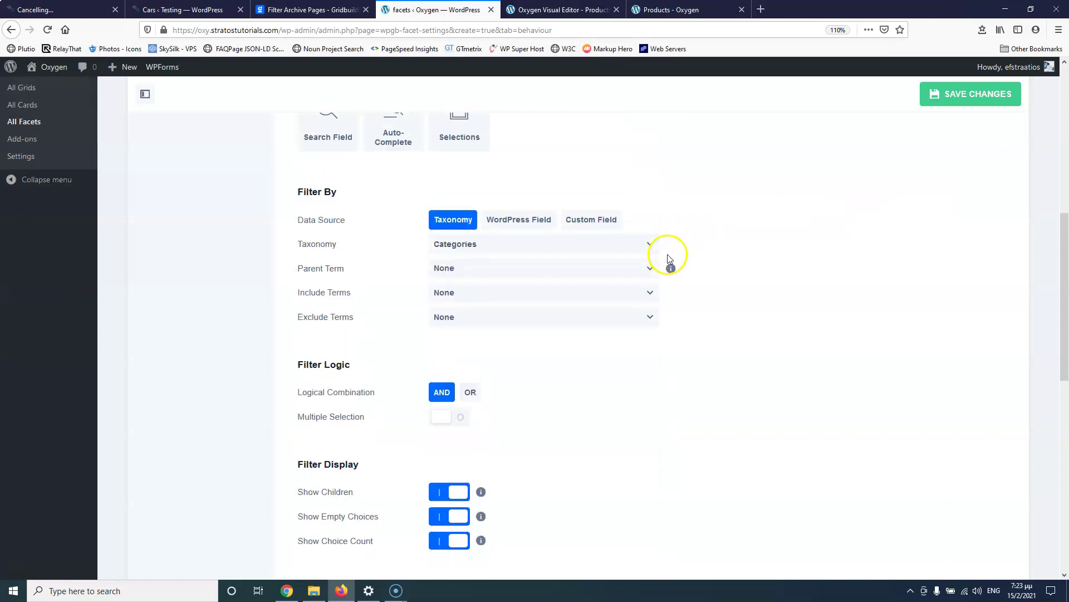
scroll(671, 257, "down", 8)
scroll(669, 257, "up", 9)
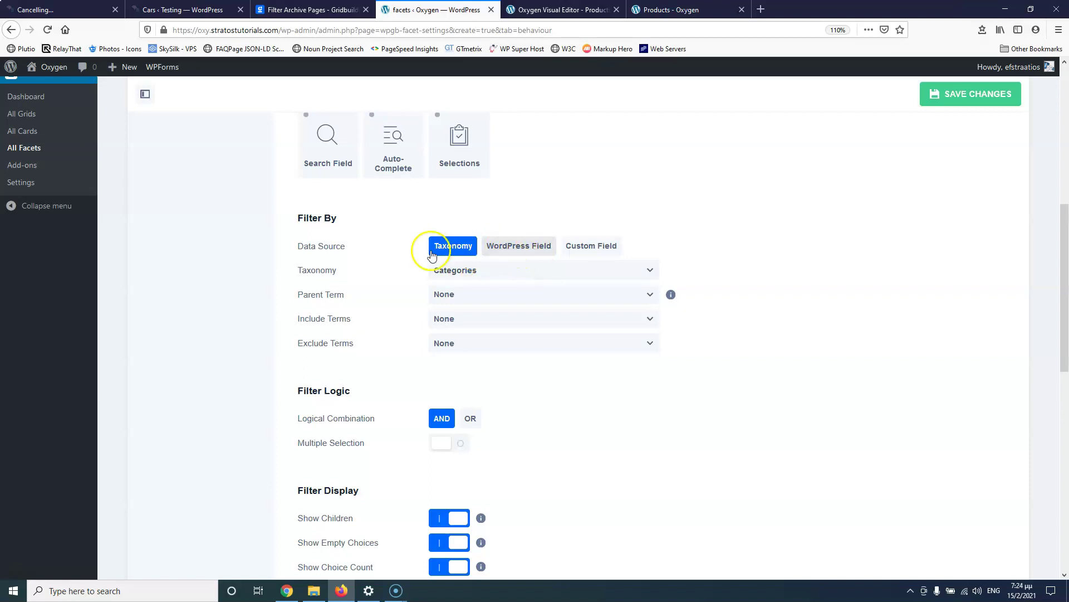
left_click(504, 273)
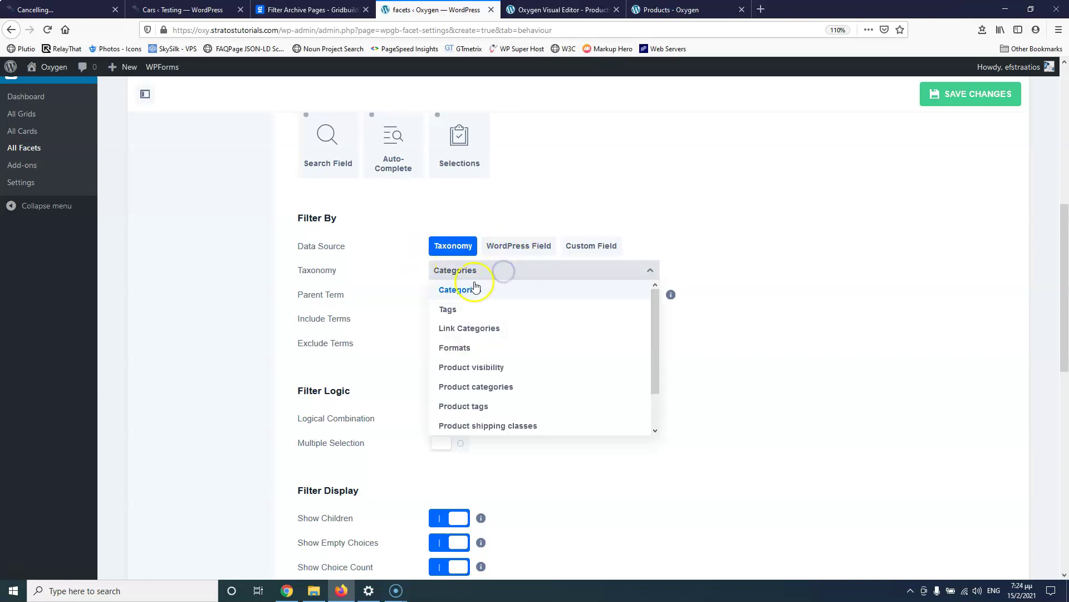
scroll(490, 350, "down", 2)
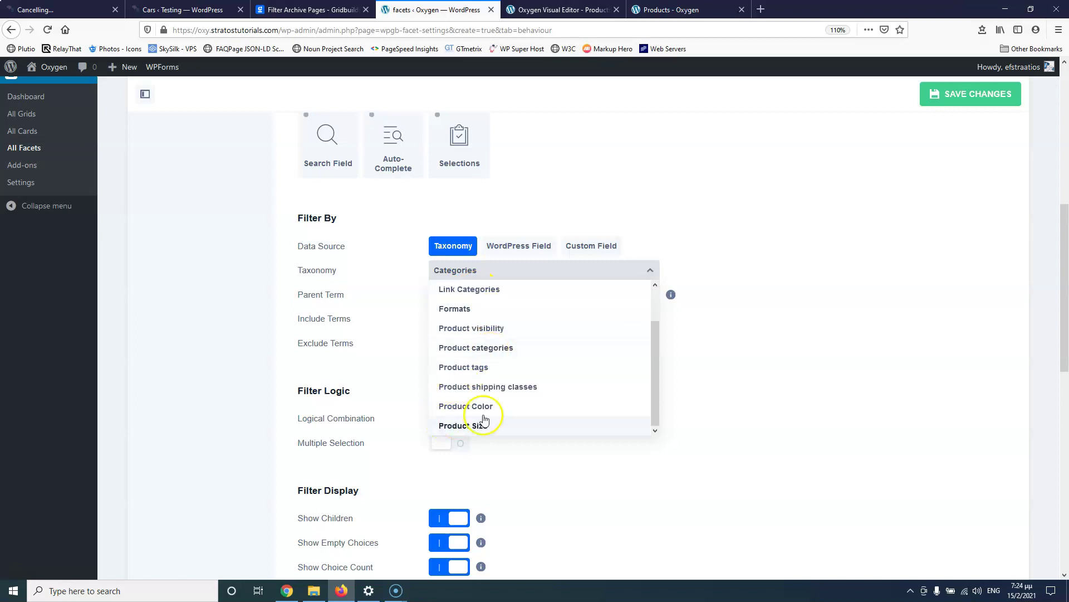
left_click(483, 410)
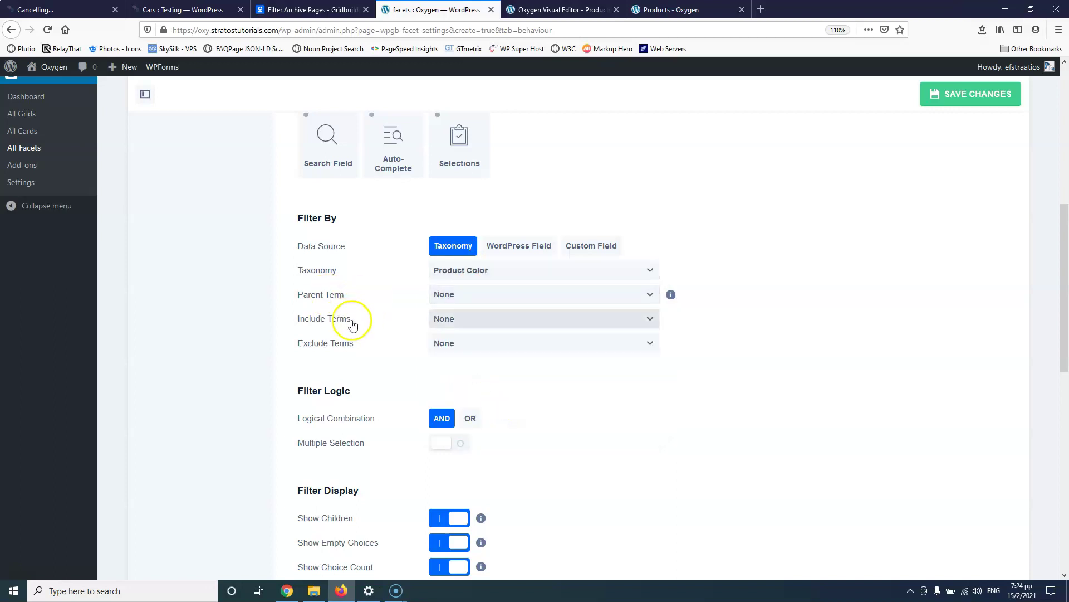
Step: Review the Color facet's remaining logic, display, order and color options, and save the facet
scroll(362, 345, "down", 2)
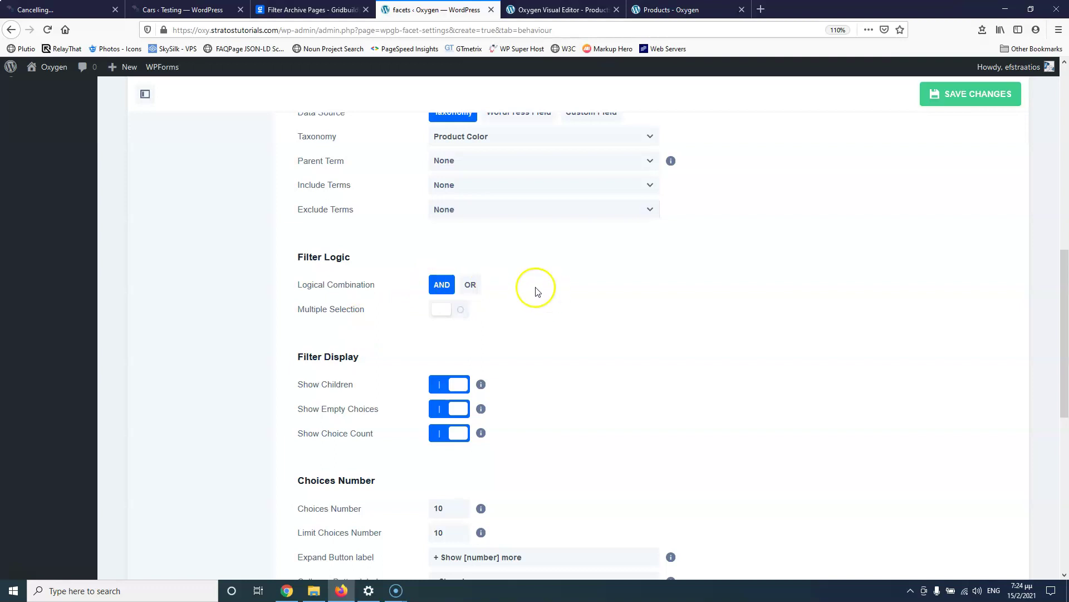
scroll(440, 279, "down", 3)
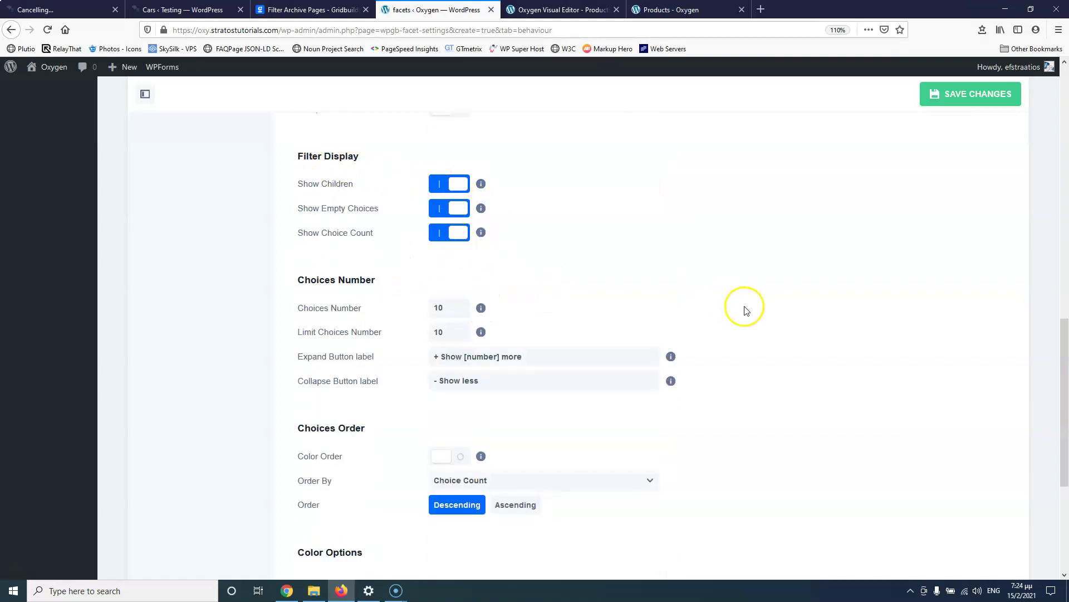
scroll(746, 308, "down", 3)
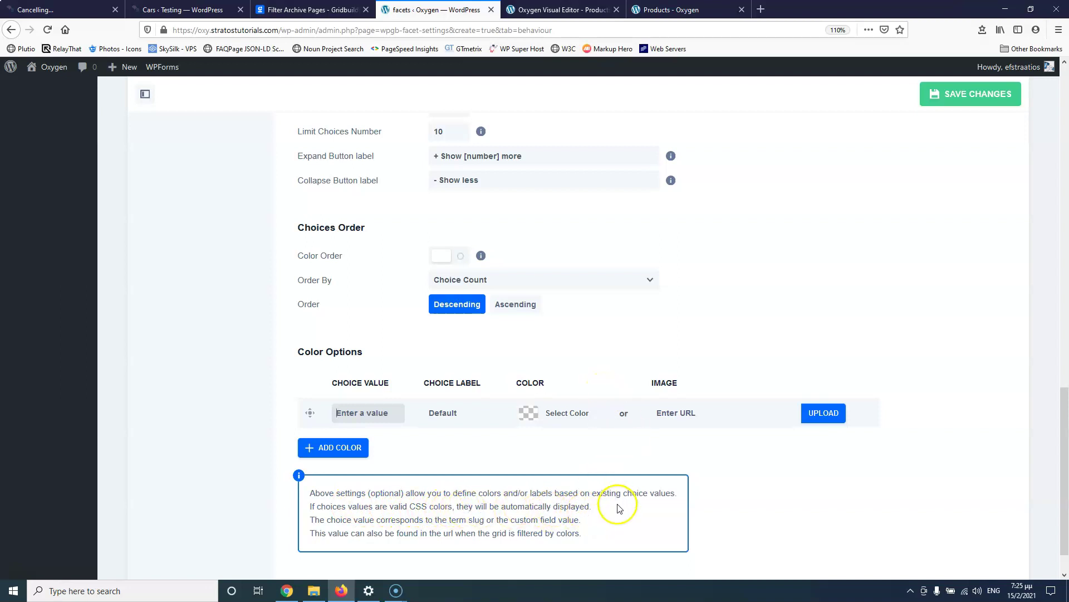
left_click(975, 99)
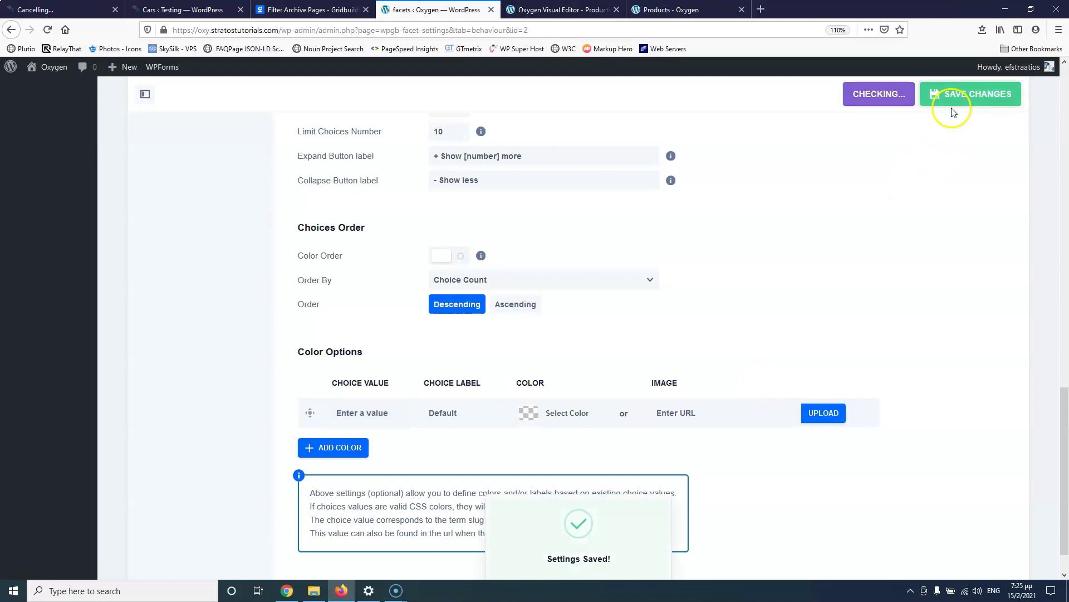
scroll(544, 235, "up", 15)
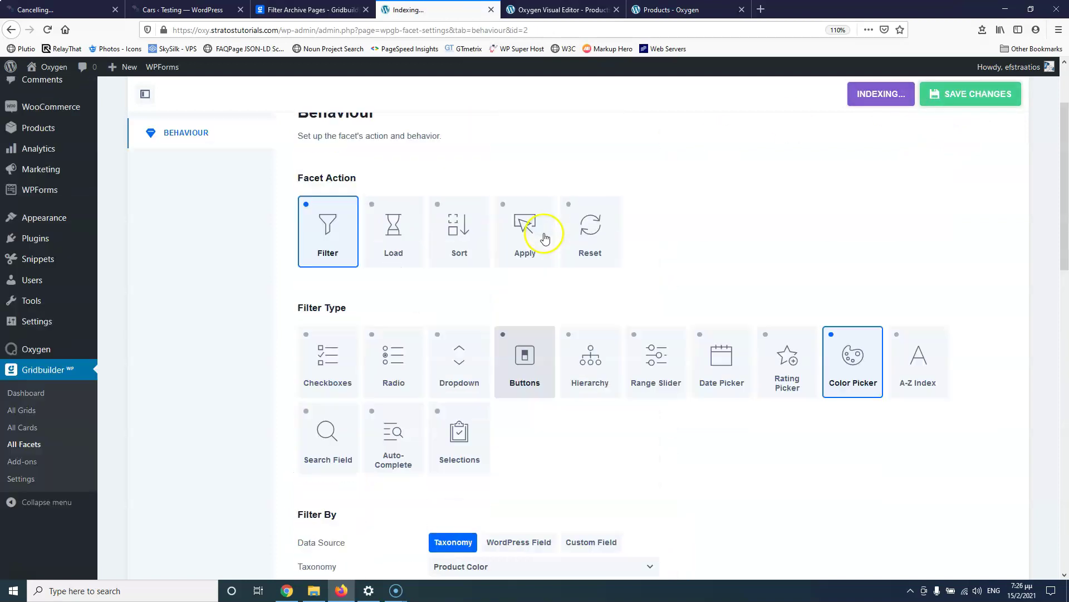
Step: Duplicate the category filter div in the Oxygen template and set the copied shortcode's facet id to 2
left_click(557, 9)
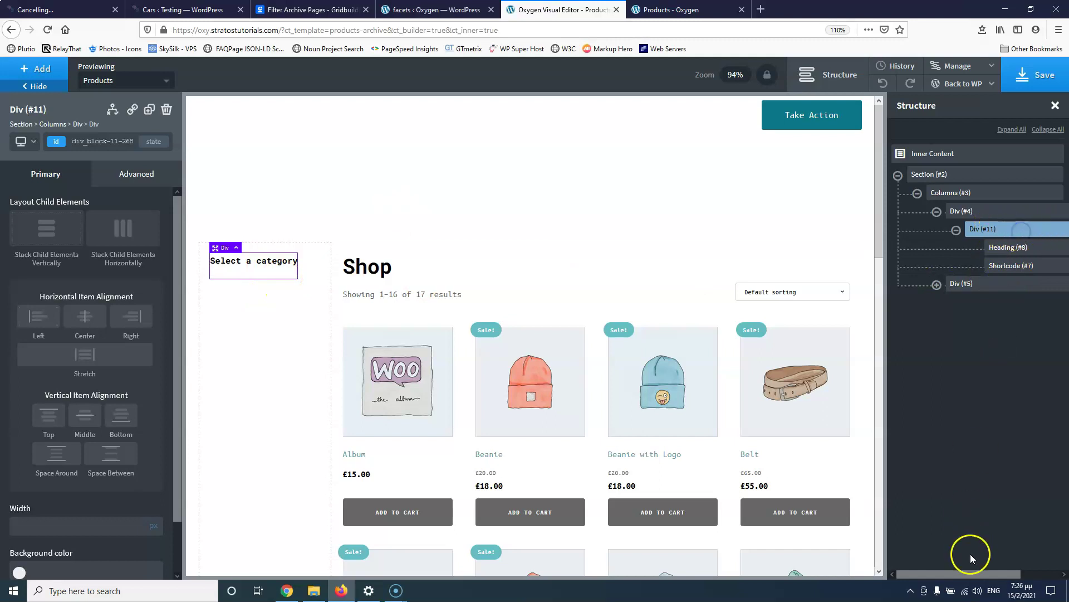
left_click(148, 112)
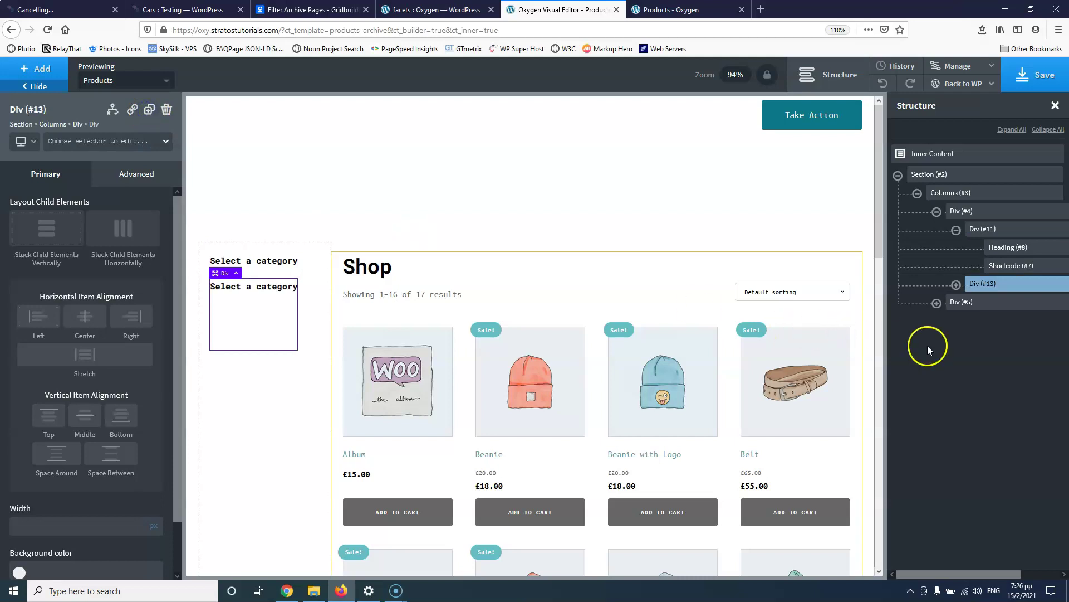
left_click(957, 285)
left_click(1003, 321)
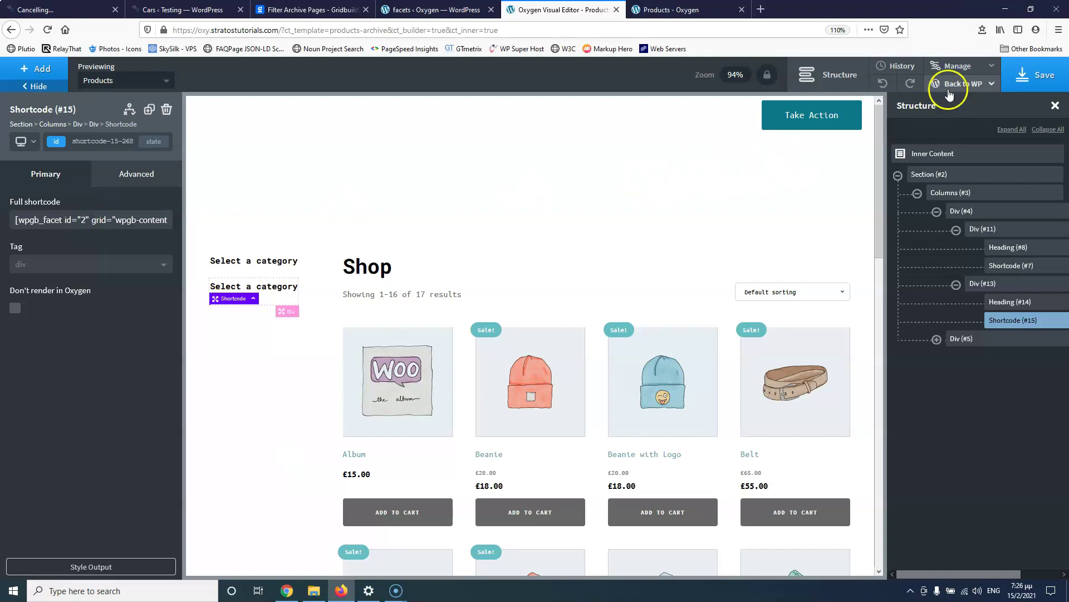
Step: Save the template and reload the shop page
left_click(1036, 74)
left_click(668, 9)
left_click(48, 30)
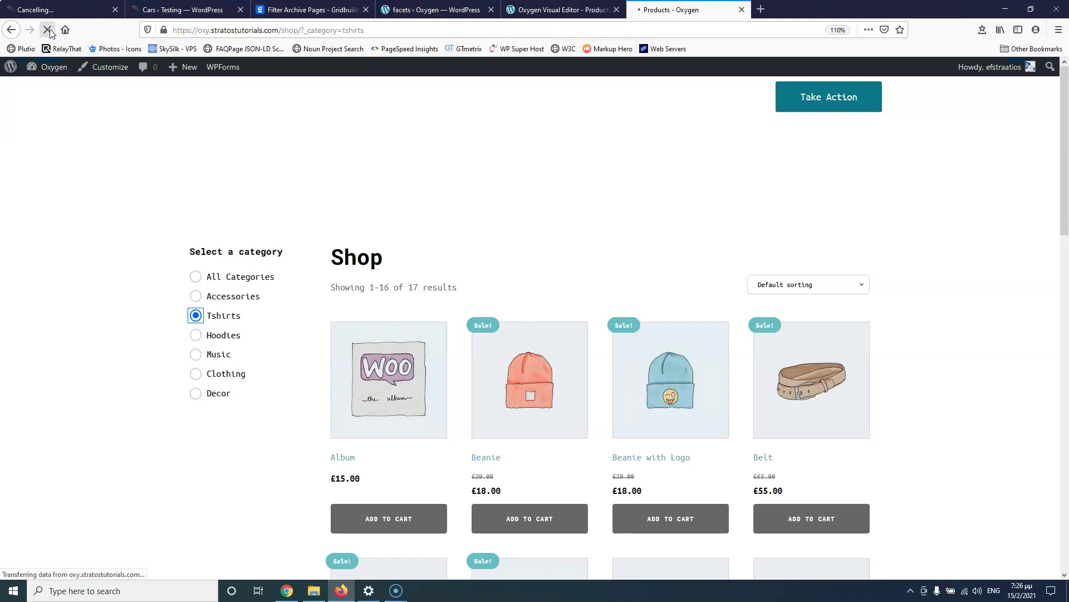
Step: Filter the Tshirts products by the red color swatch and highlight the color=red parameter in the page address
scroll(212, 279, "down", 3)
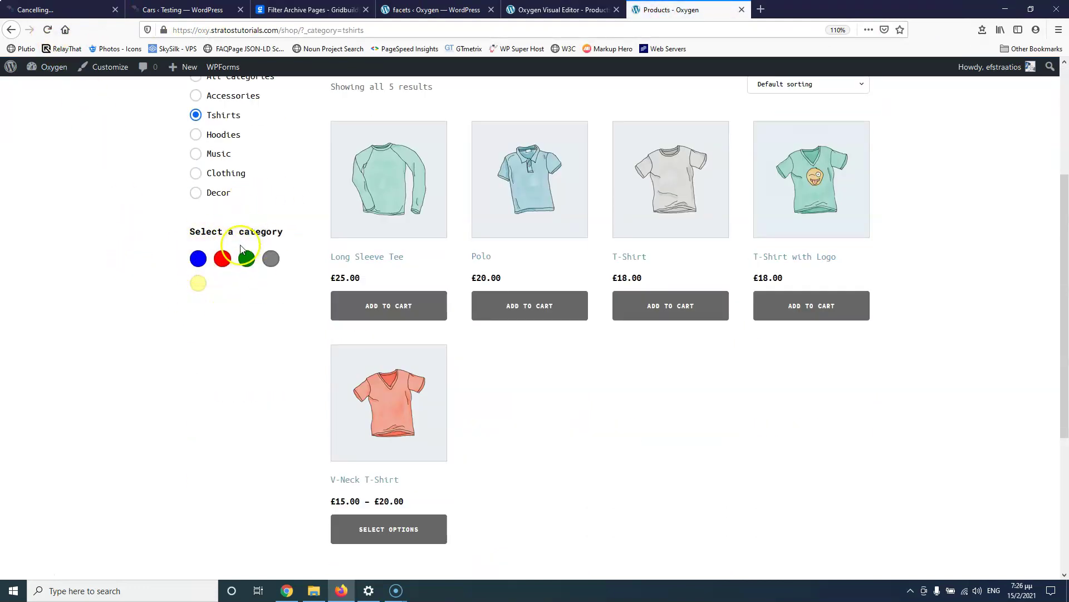
scroll(229, 313, "up", 2)
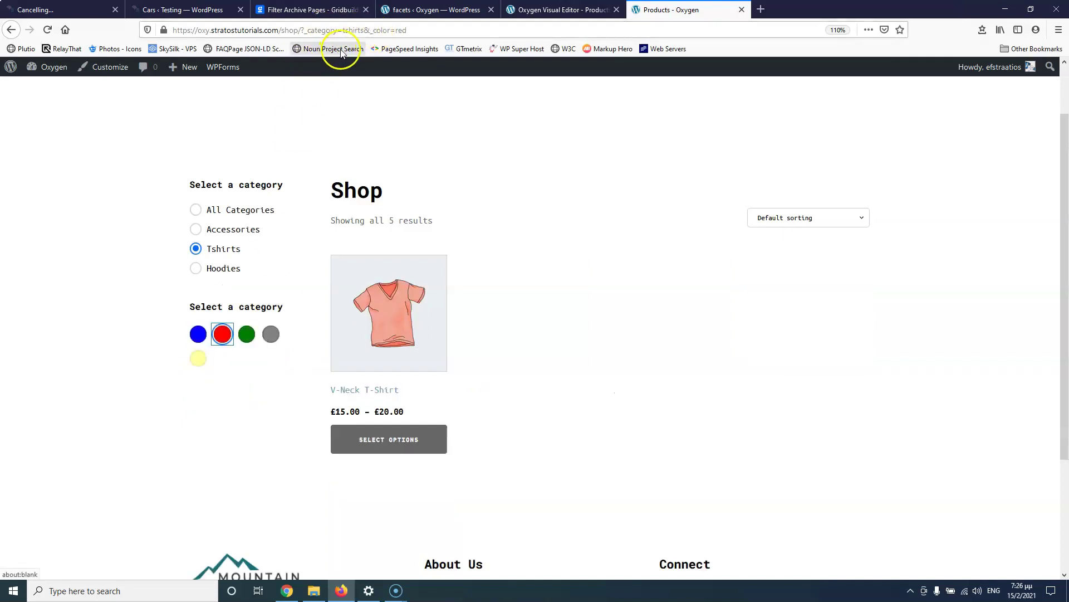
left_click_drag(373, 30, 386, 30)
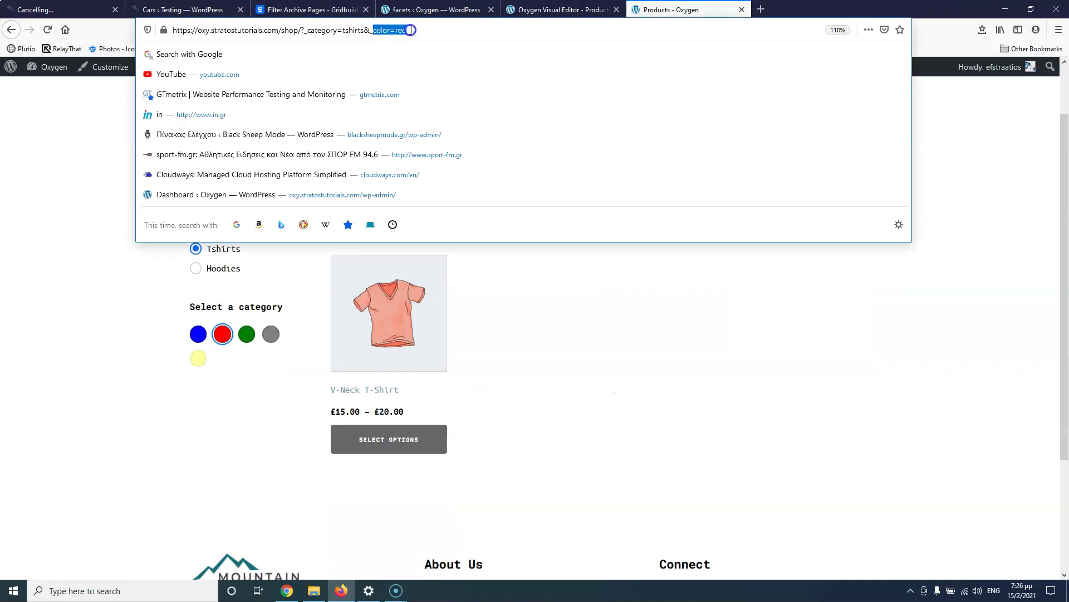
Step: Widen the red color filter to All Categories on the shop page and highlight the color=red parameter in the page address
left_click(119, 251)
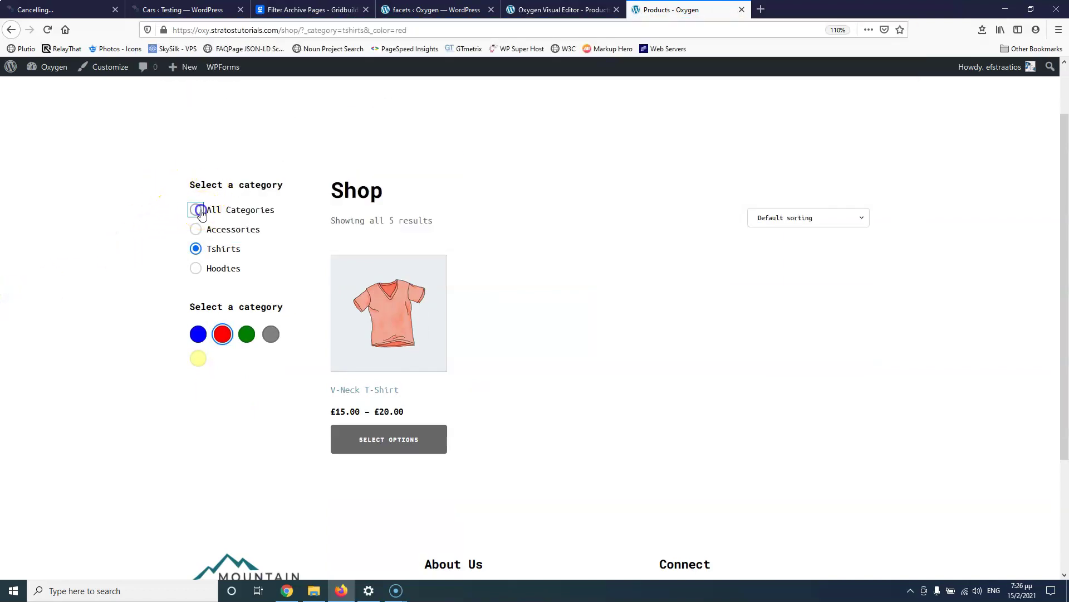
left_click(200, 211)
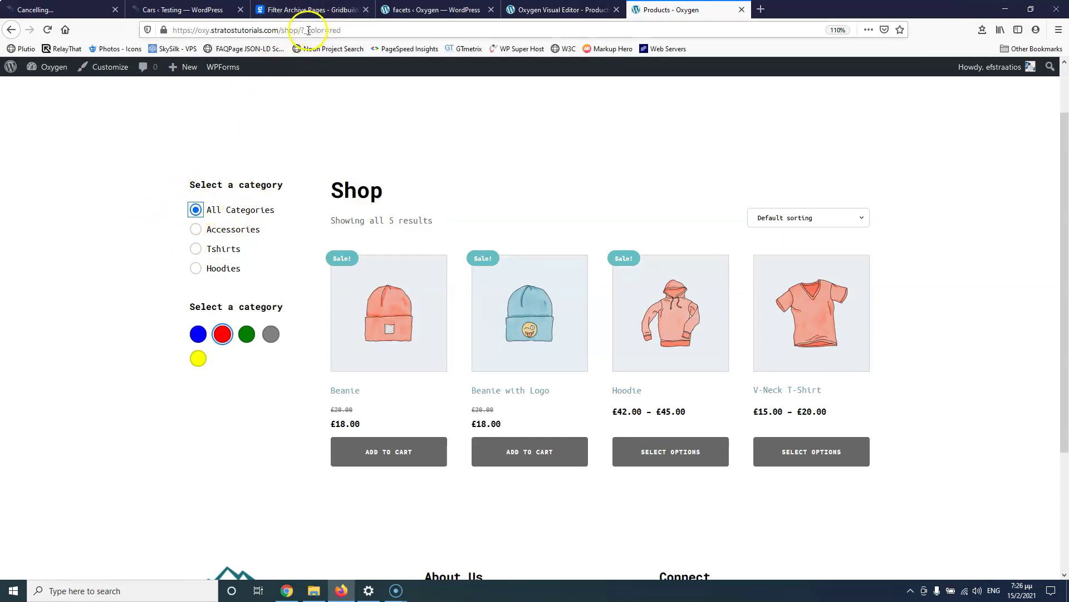
left_click_drag(308, 31, 353, 31)
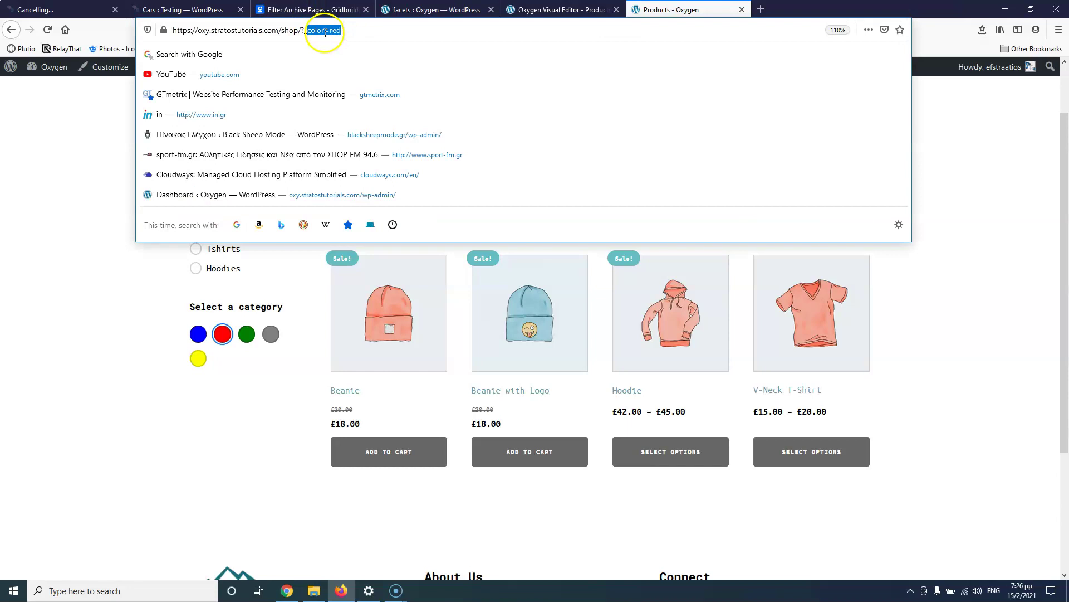
Step: Review the Color facet's Color Options, including the choice value, choice label, color and image fields
left_click(449, 9)
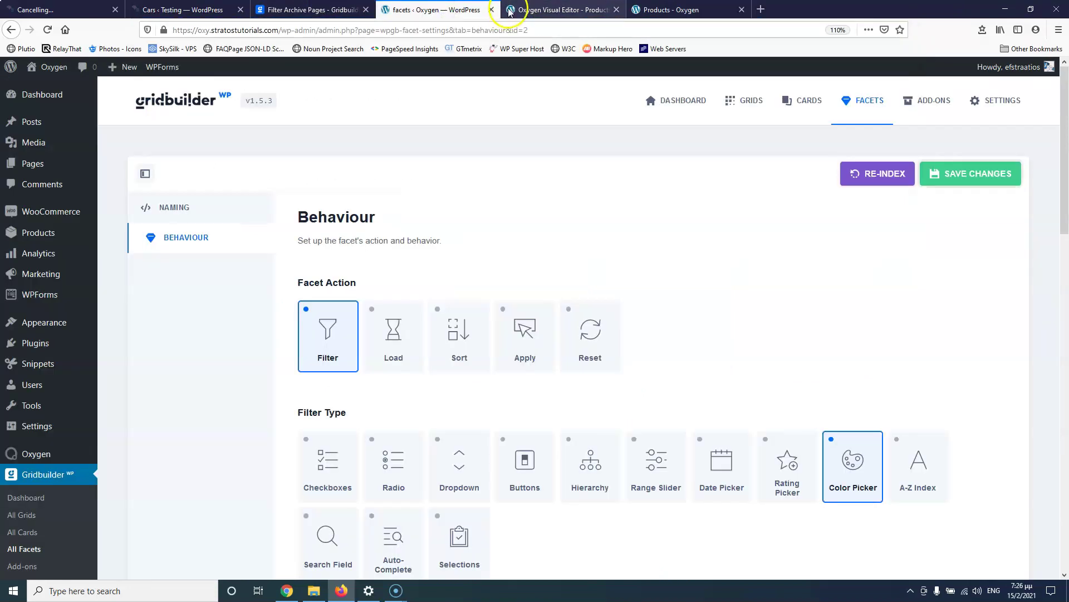
scroll(454, 263, "down", 10)
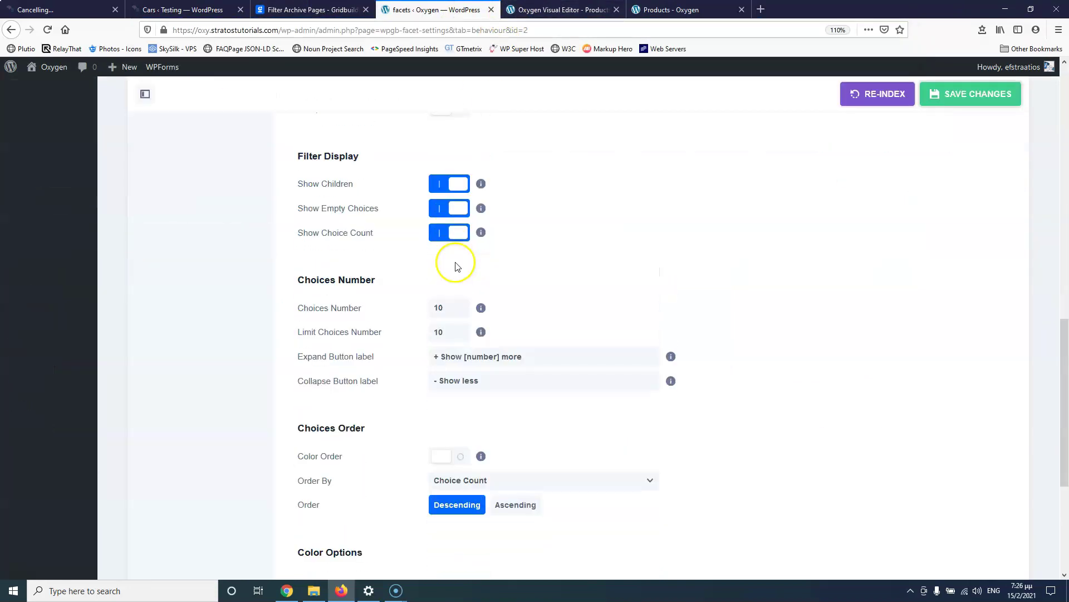
scroll(455, 266, "down", 5)
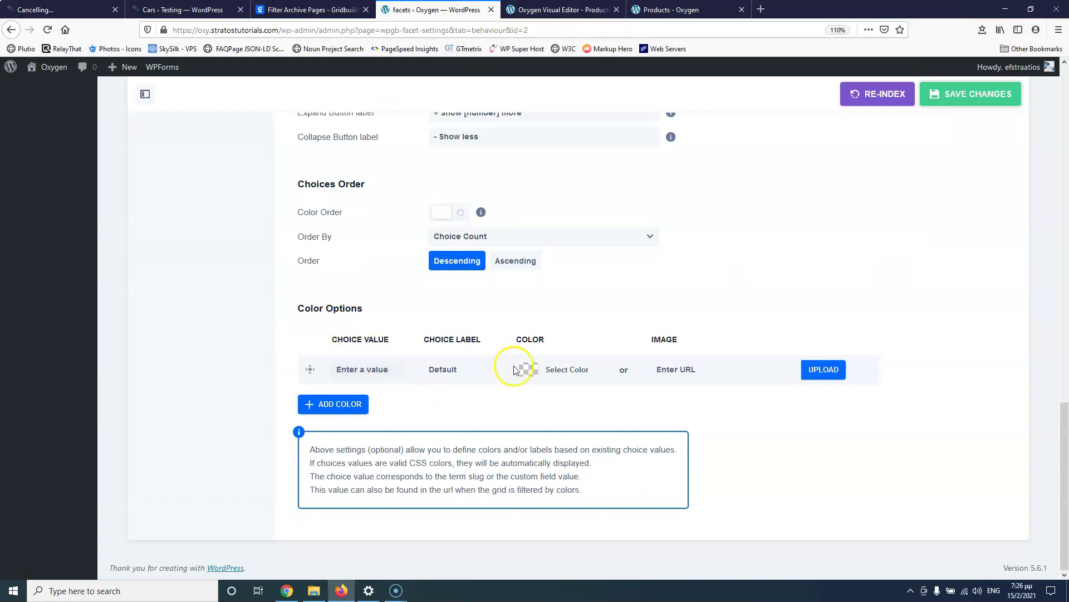
left_click(361, 372)
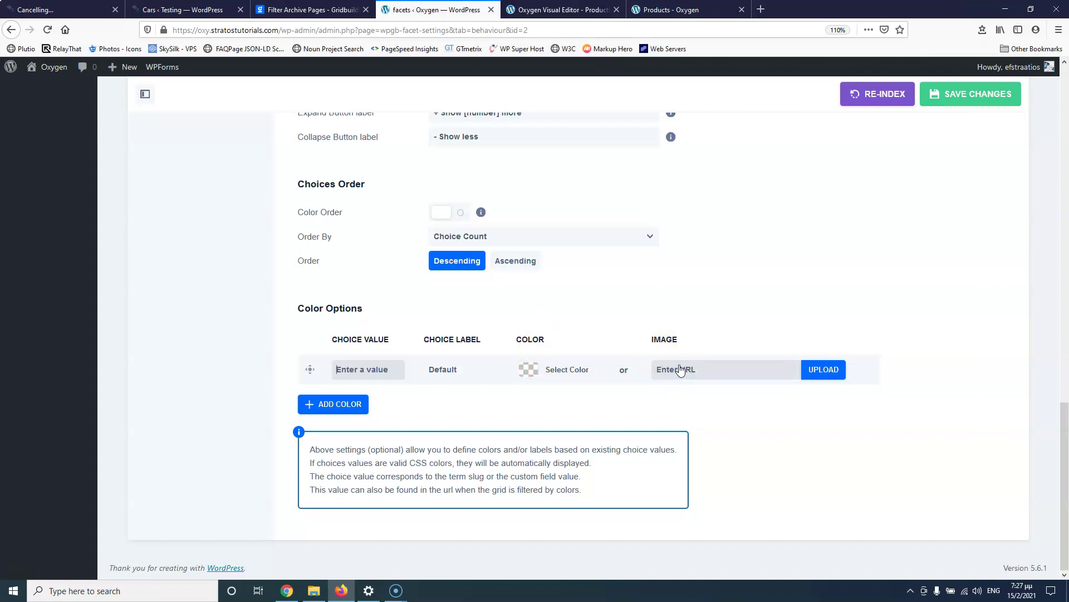
scroll(543, 290, "up", 15)
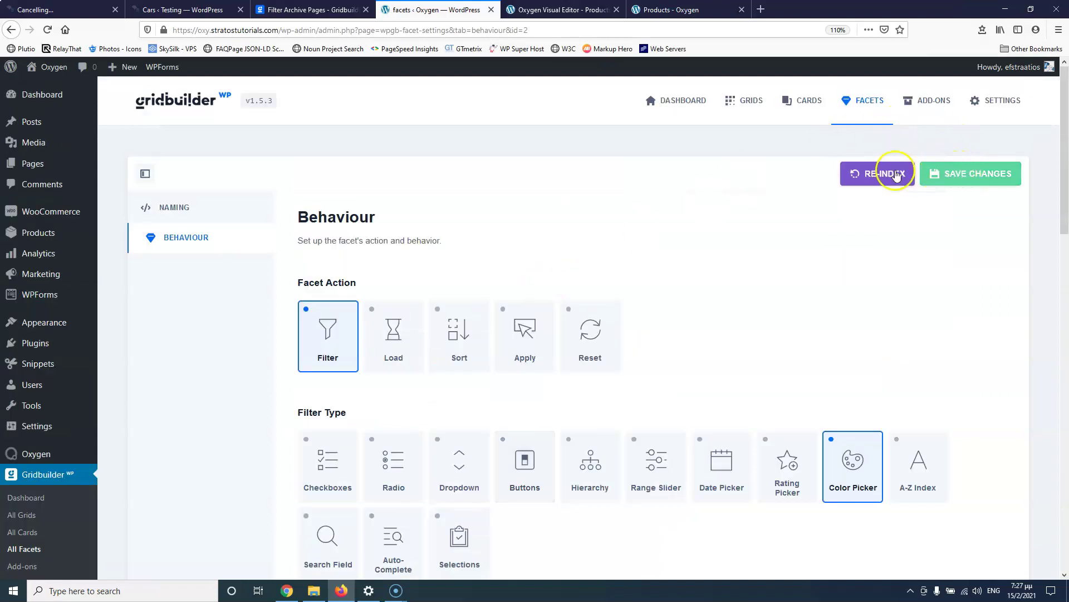
scroll(471, 233, "down", 1)
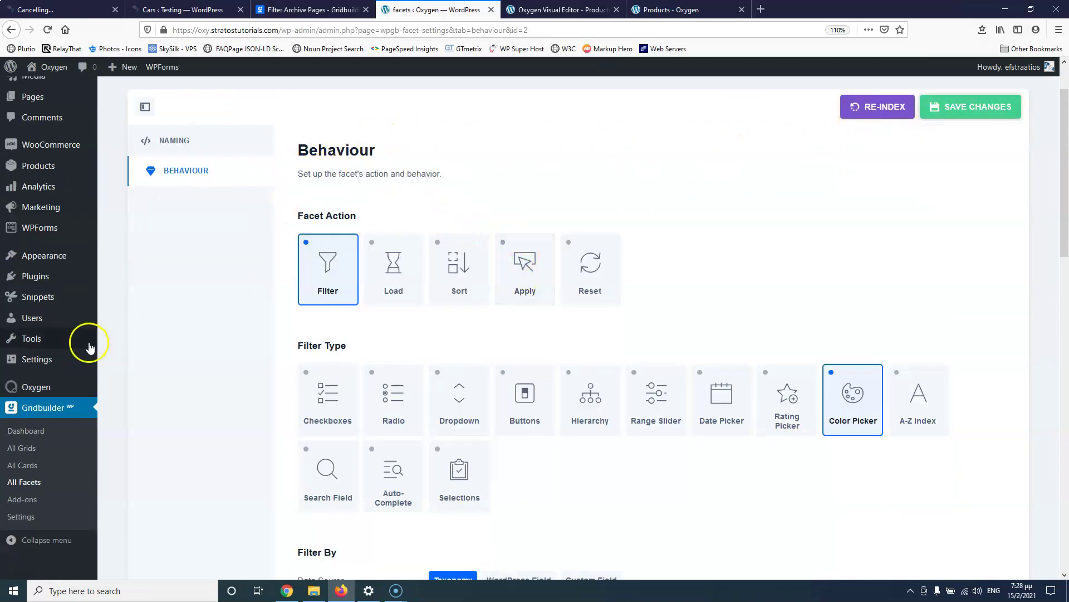
Step: Create a new facet from the facets overview and name it Sort By
left_click(34, 483)
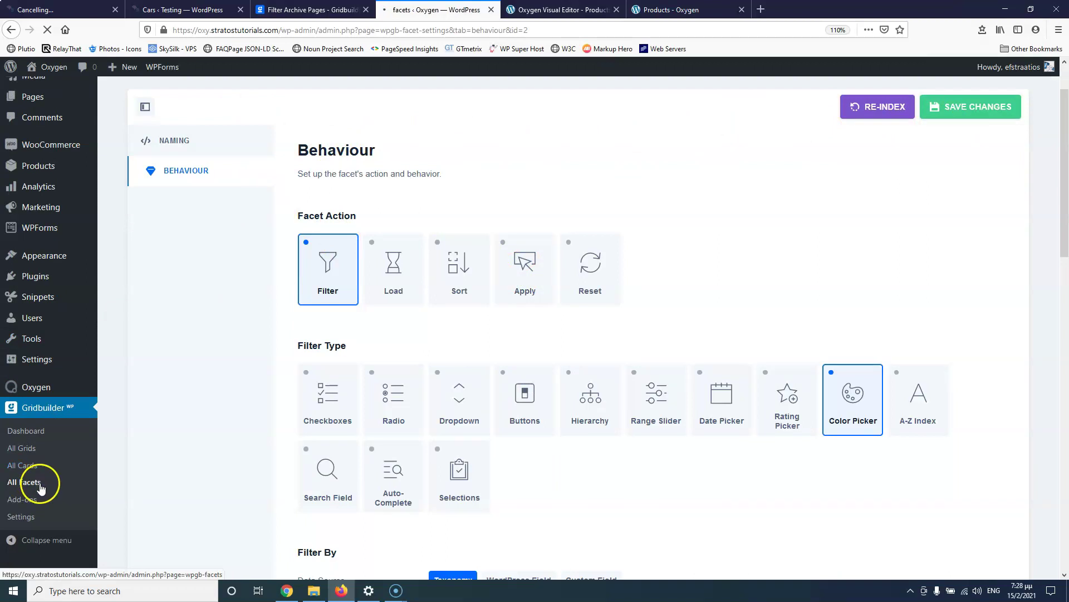
left_click(911, 205)
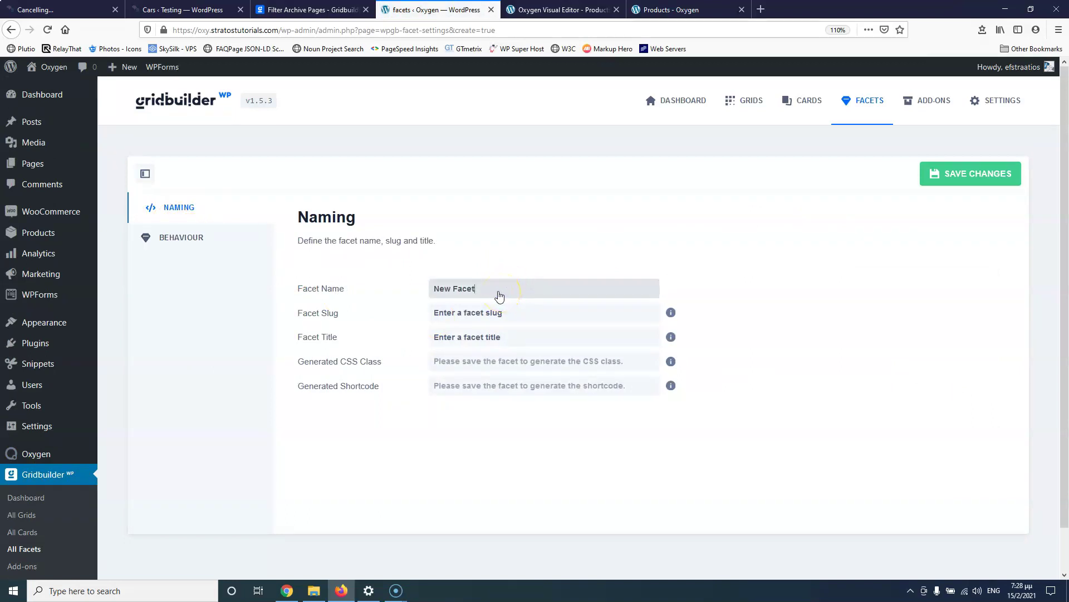
triple_click(498, 293)
type("s")
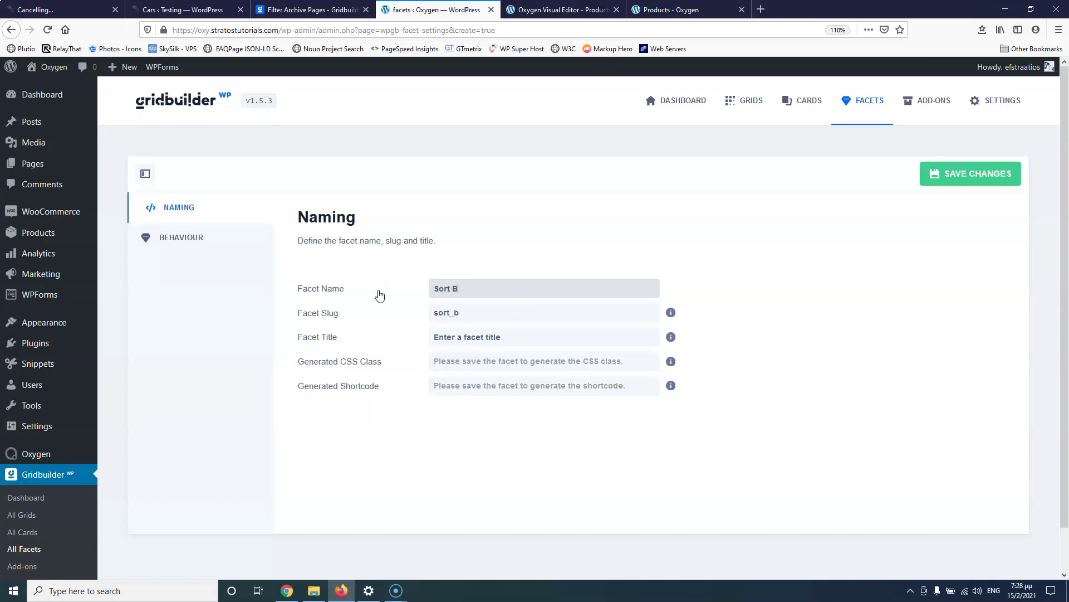
left_click(443, 291)
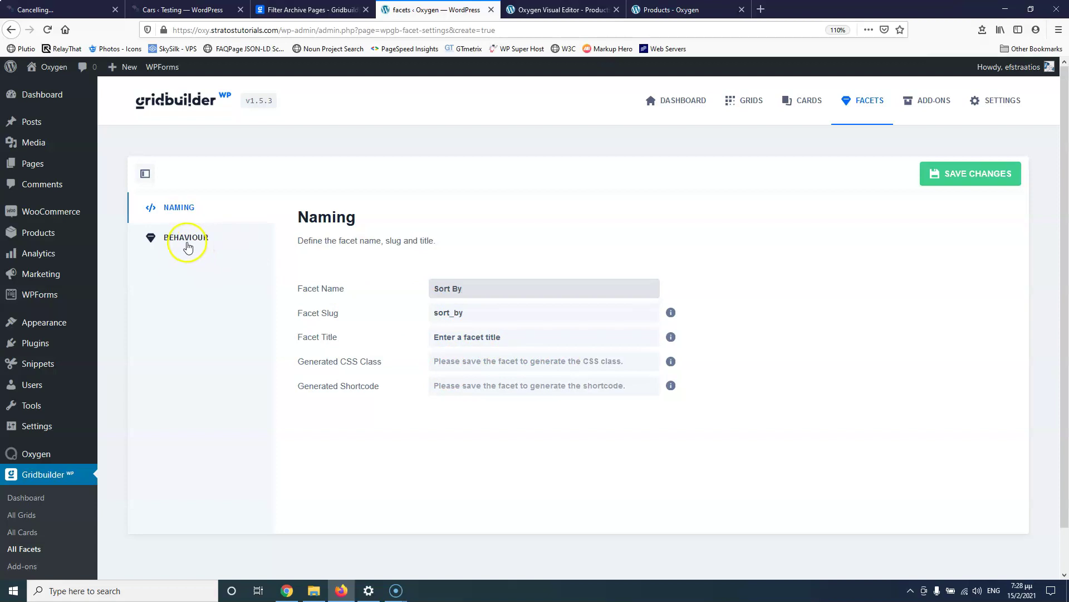
Step: Set the Sort By facet's action to Sort in its behaviour settings
left_click(186, 241)
scroll(339, 277, "down", 2)
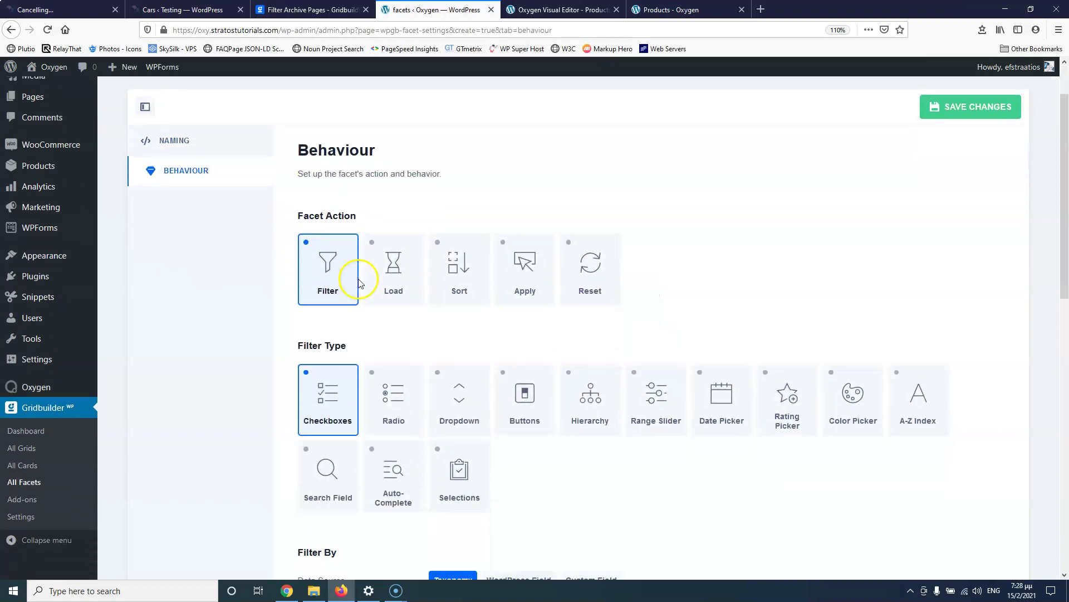
left_click(460, 279)
scroll(249, 287, "down", 1)
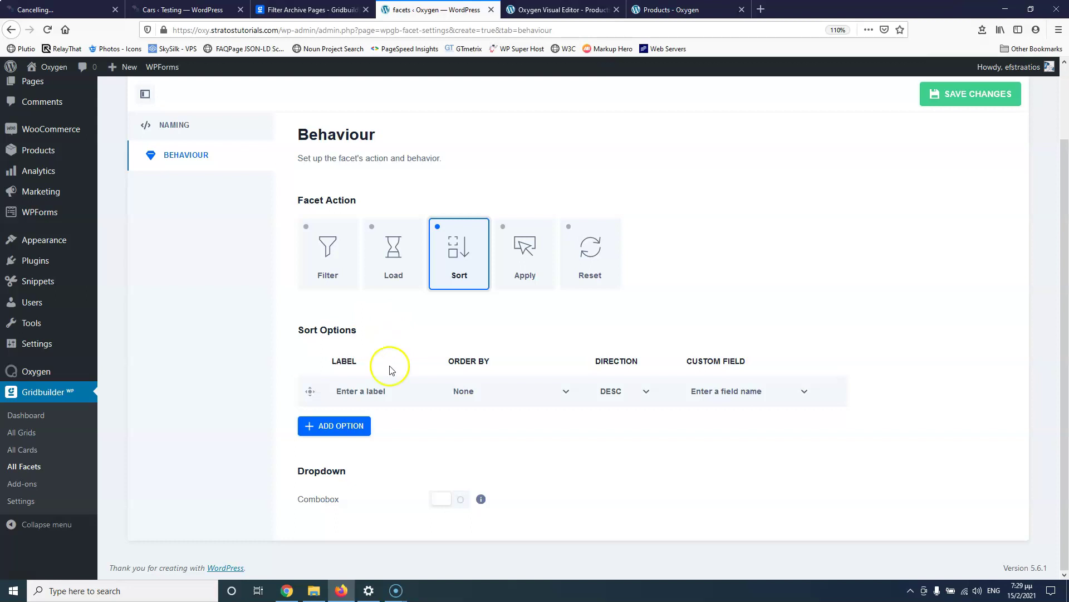
Step: Order the first sort option by Custom Field Numeric using the WC › Price field, and save the facet
left_click(383, 394)
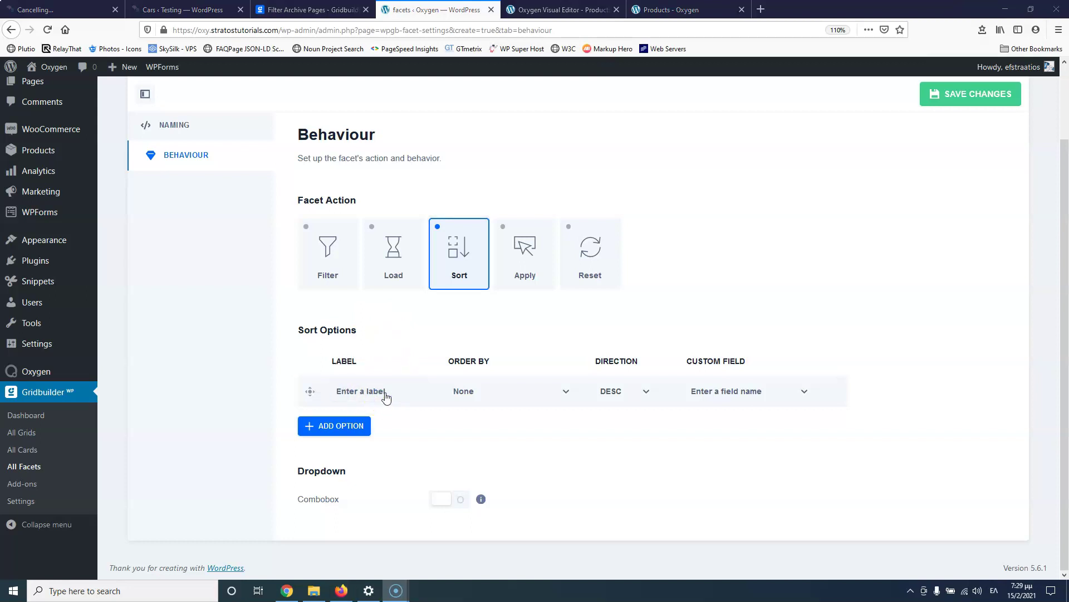
left_click(476, 391)
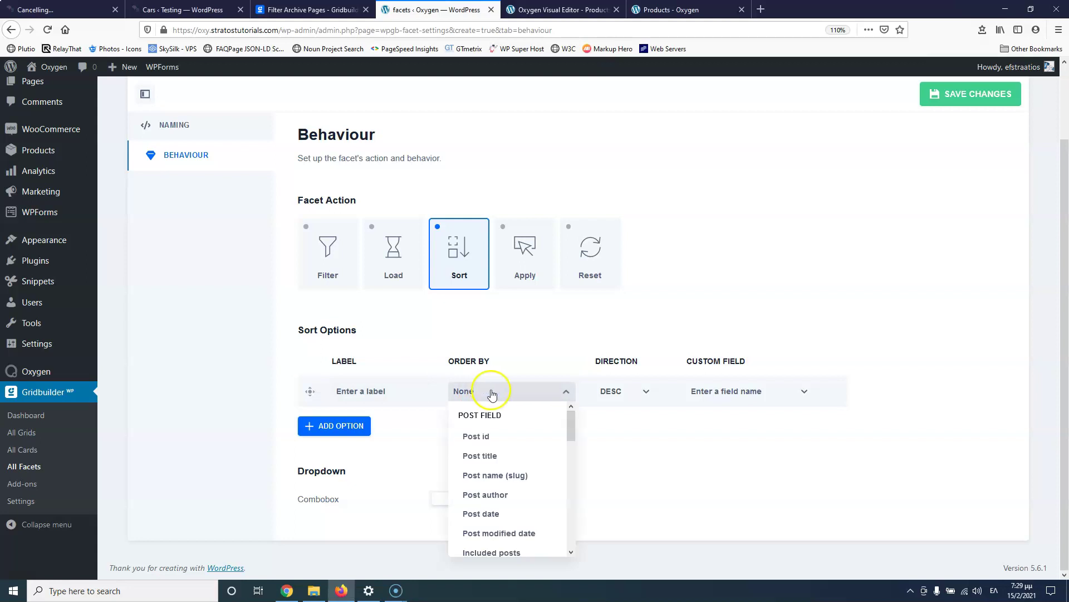
left_click_drag(569, 426, 569, 541)
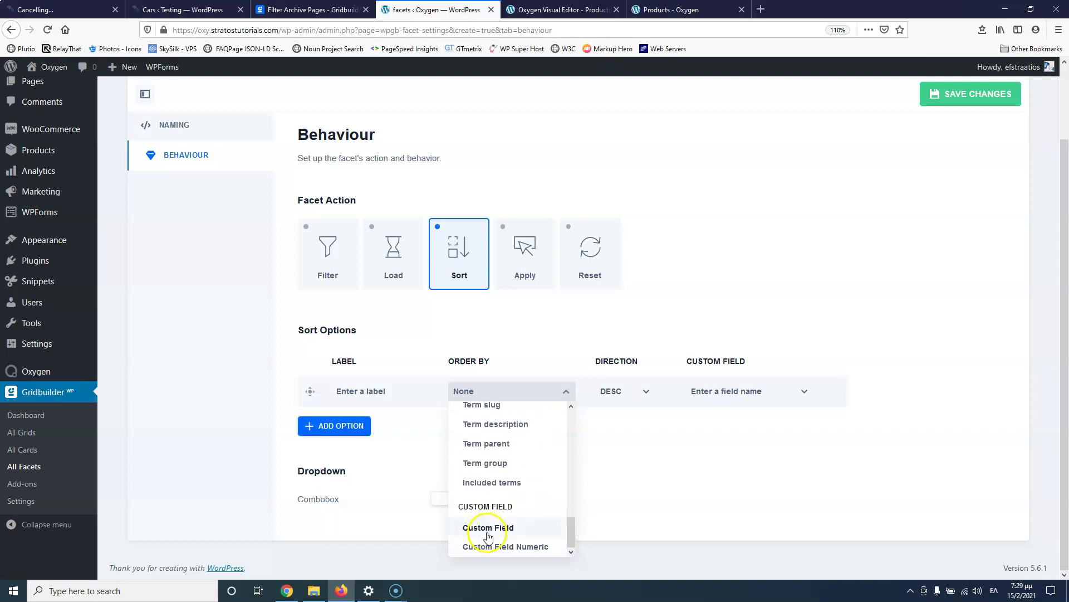
left_click(527, 549)
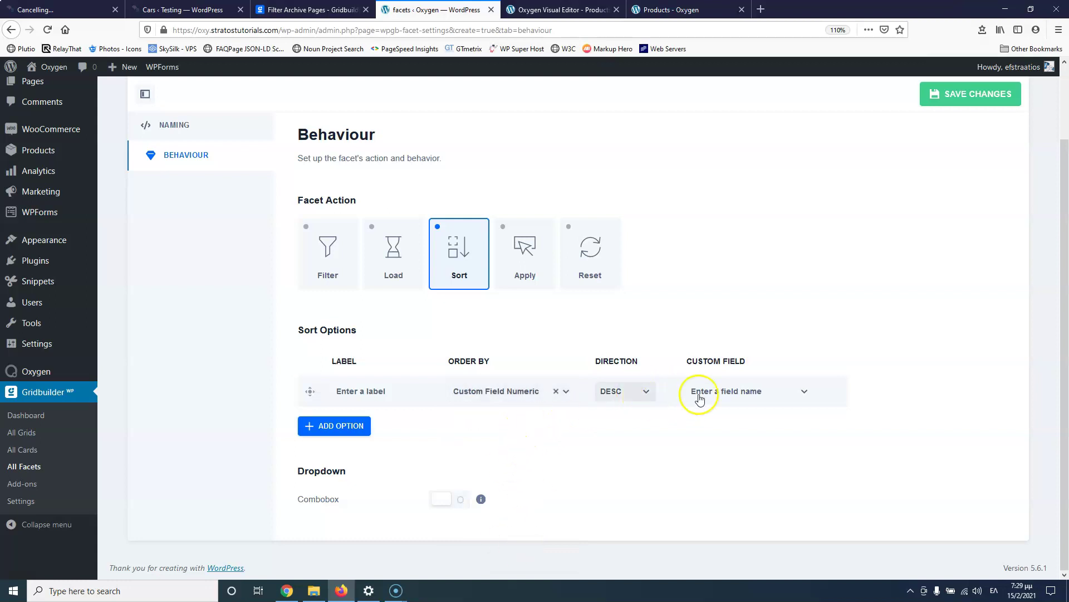
left_click(756, 390)
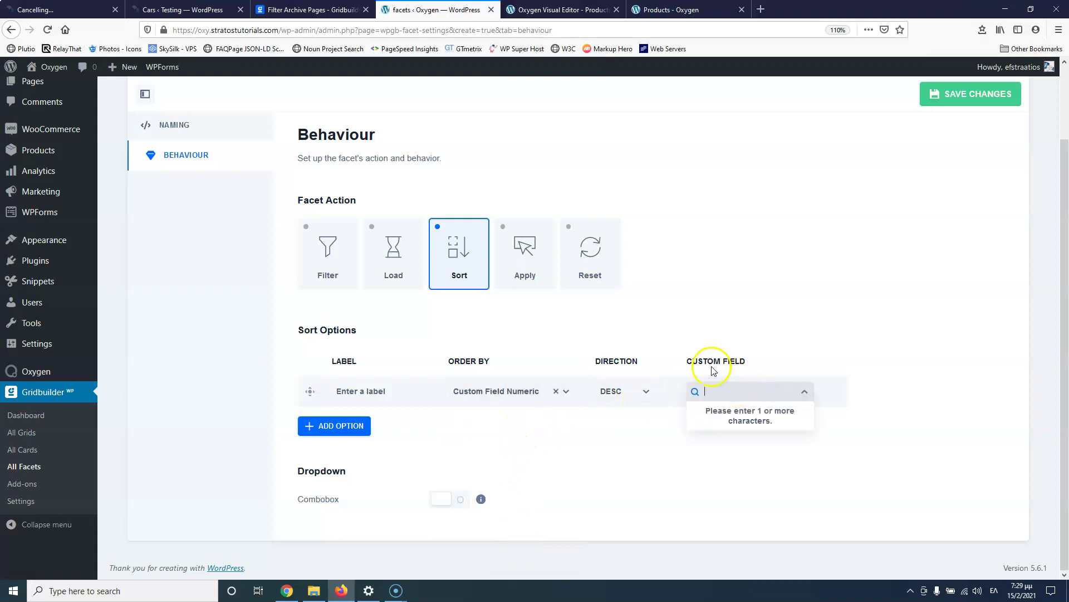
type("π")
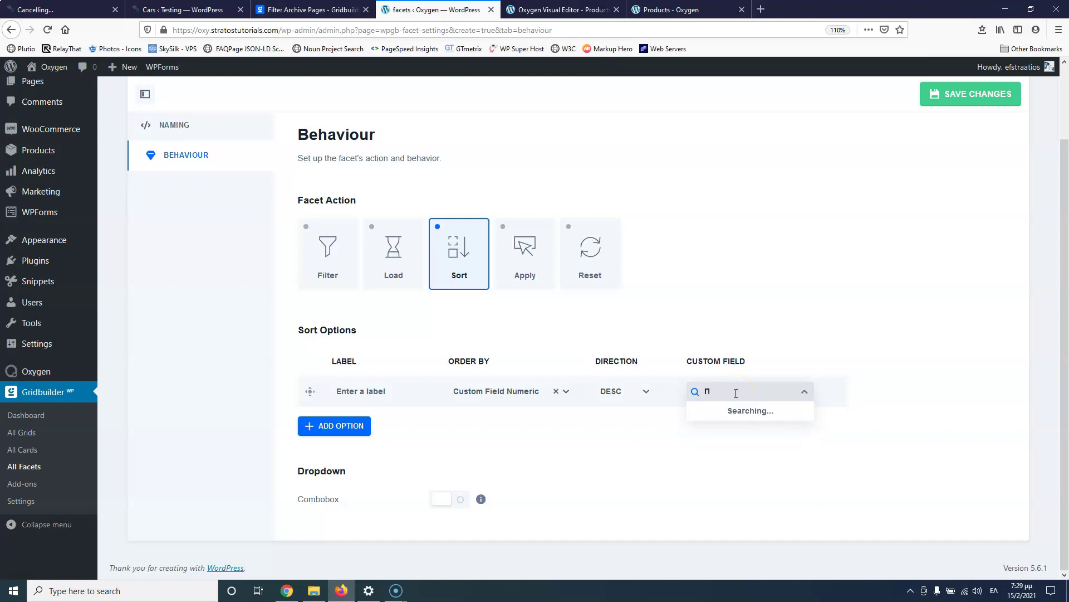
key("BackSpace")
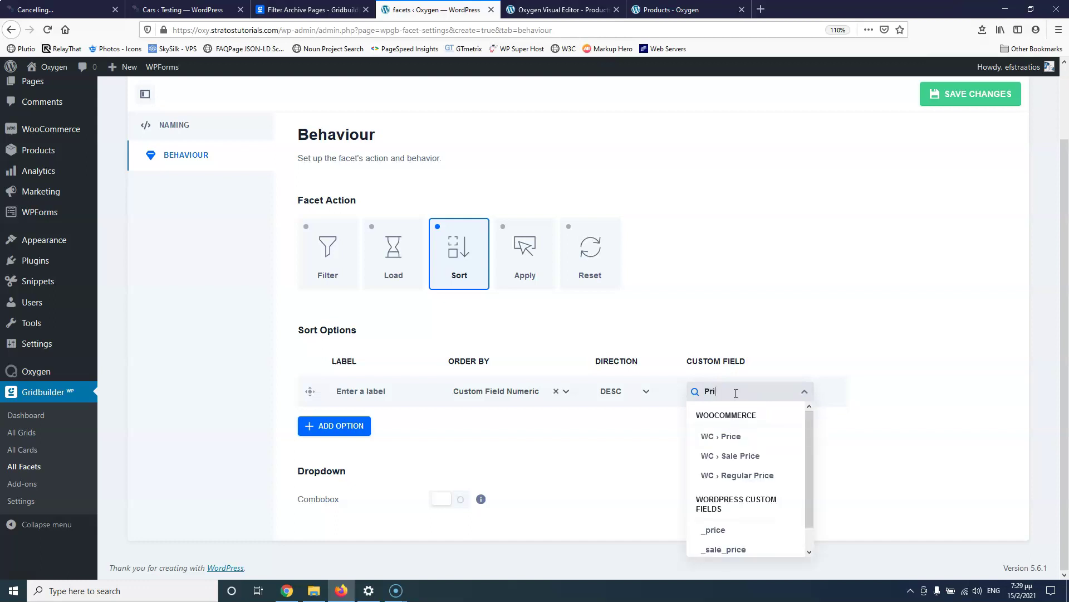
left_click(730, 437)
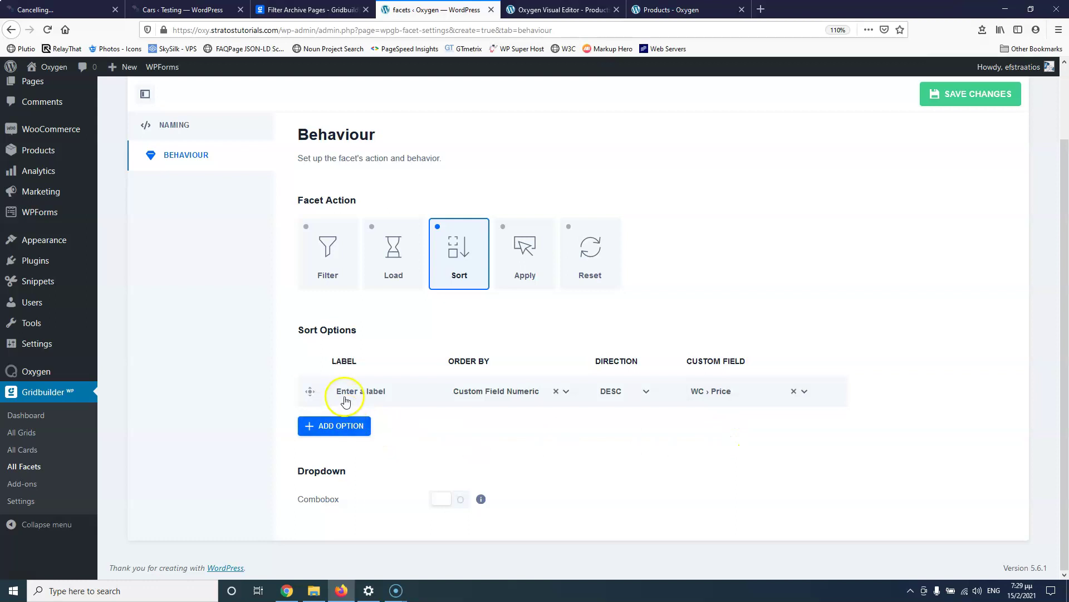
left_click(379, 395)
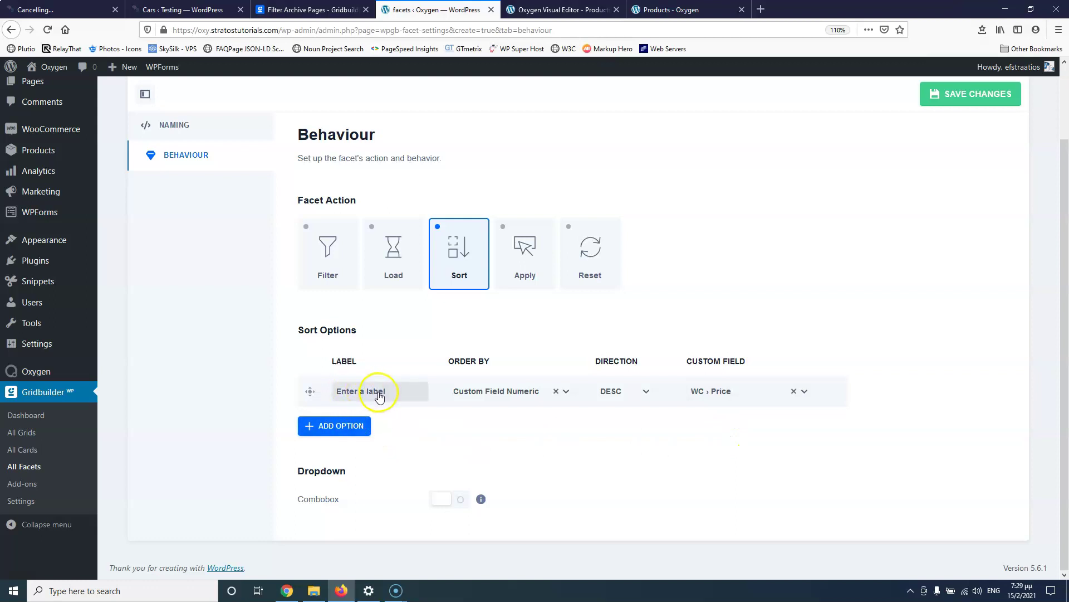
left_click(938, 106)
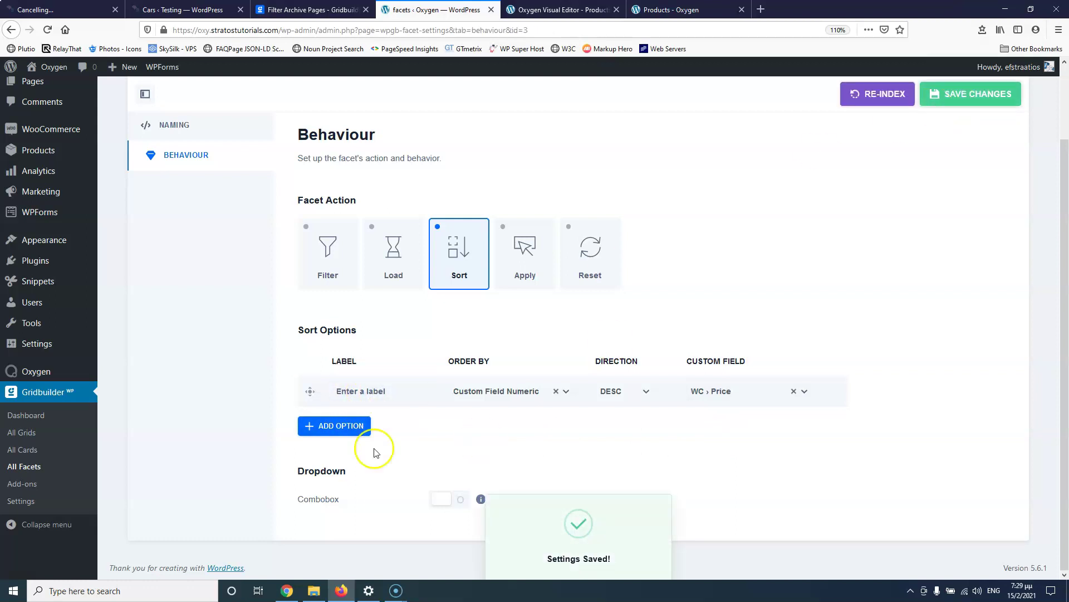
Step: Label the first sort option Price and add a second sort option labelled Title
left_click(334, 425)
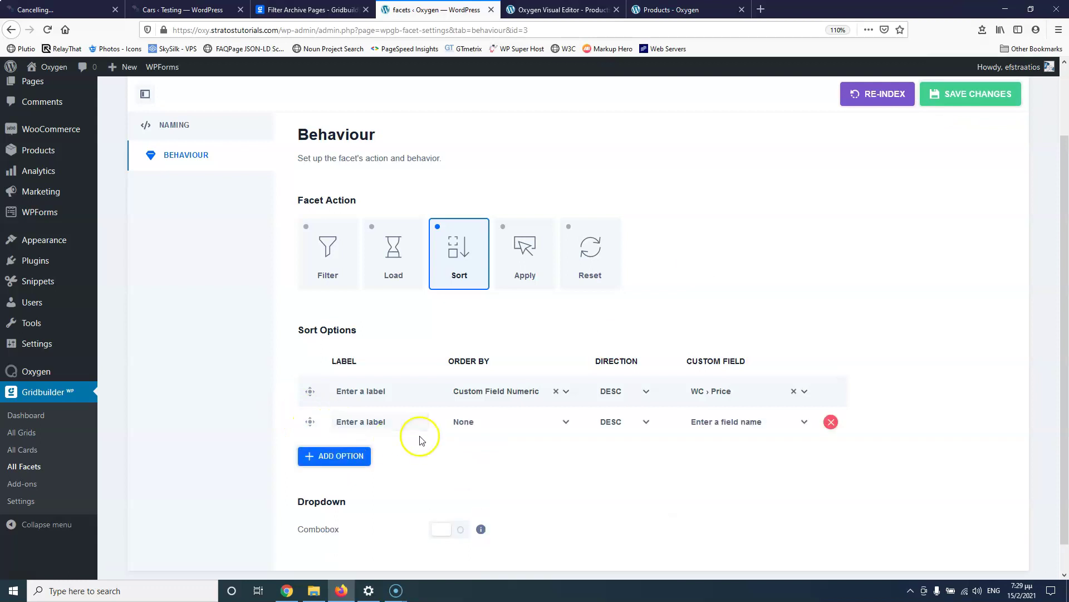
left_click(391, 392)
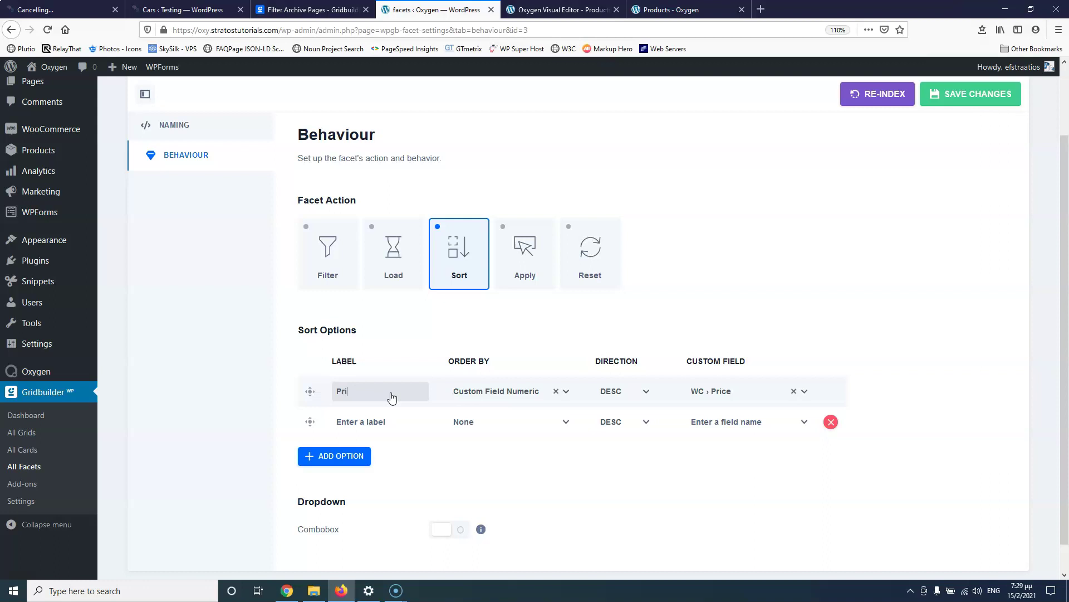
left_click(371, 422)
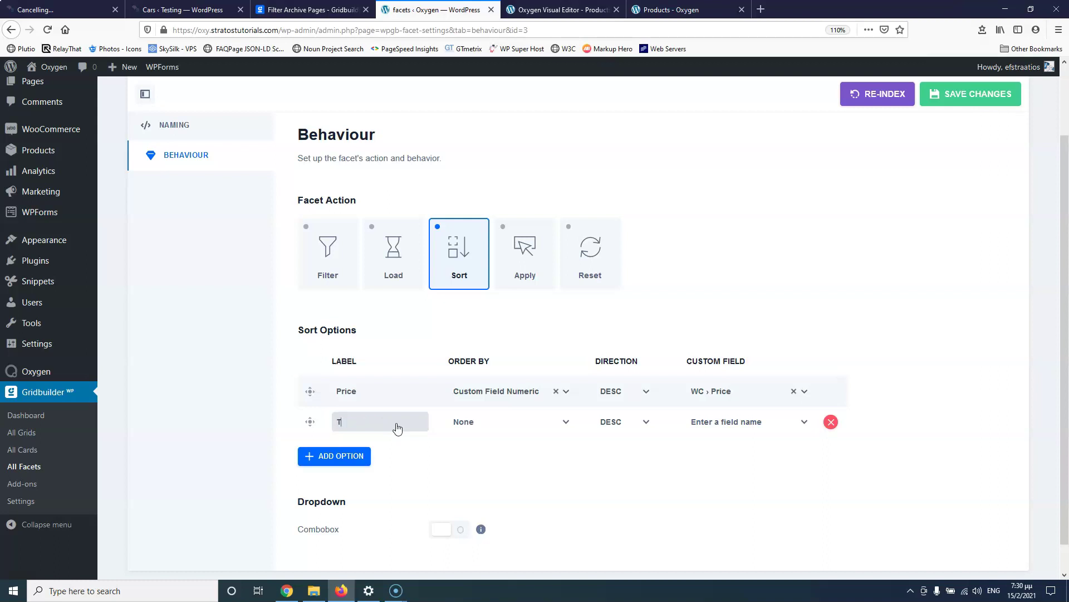
left_click(452, 431)
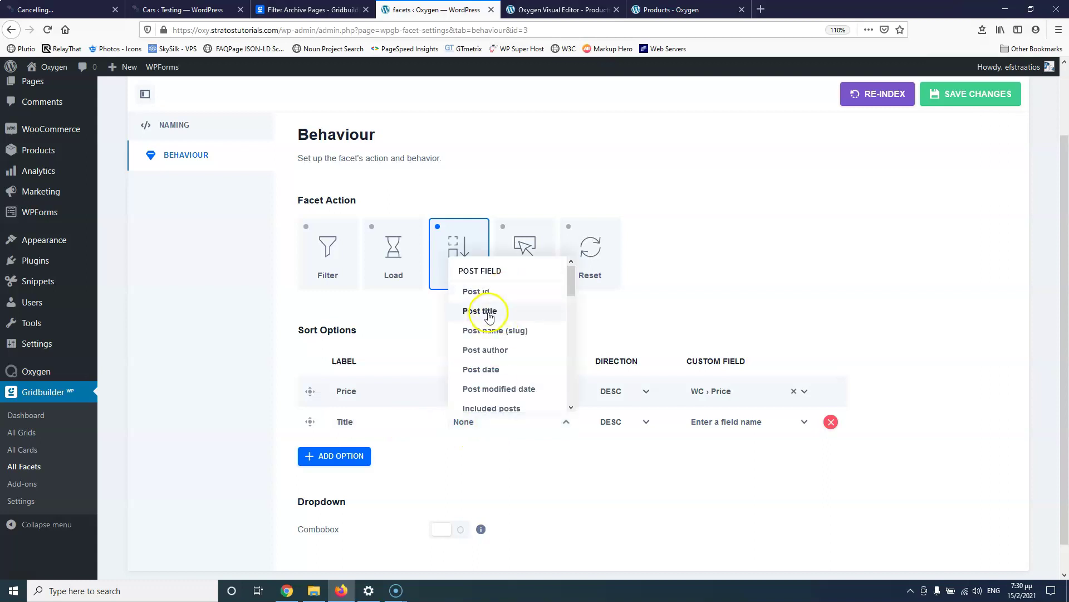
scroll(523, 323, "down", 1)
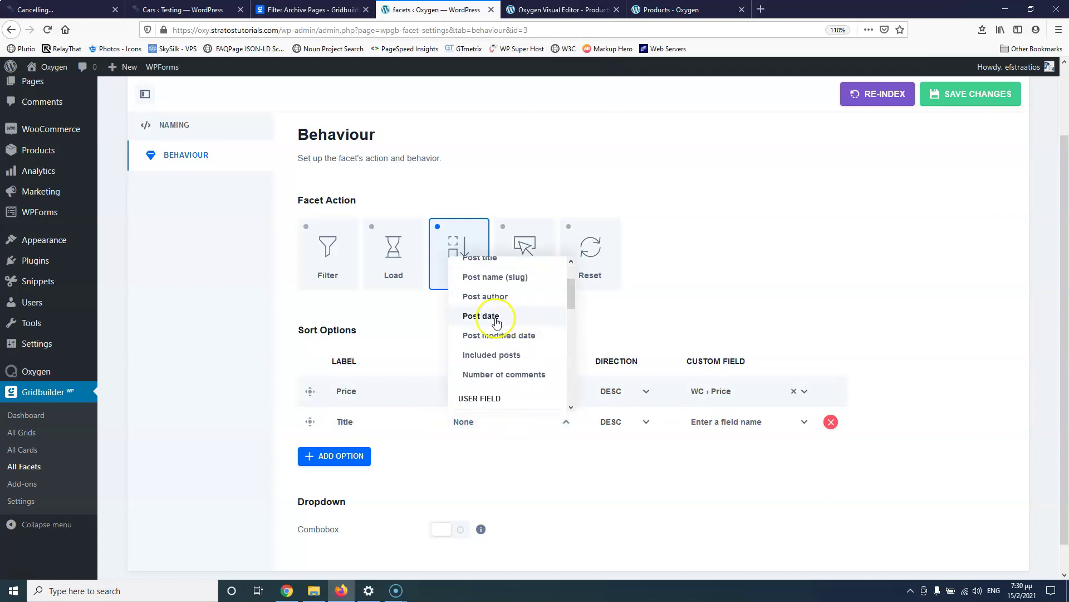
left_click(525, 323)
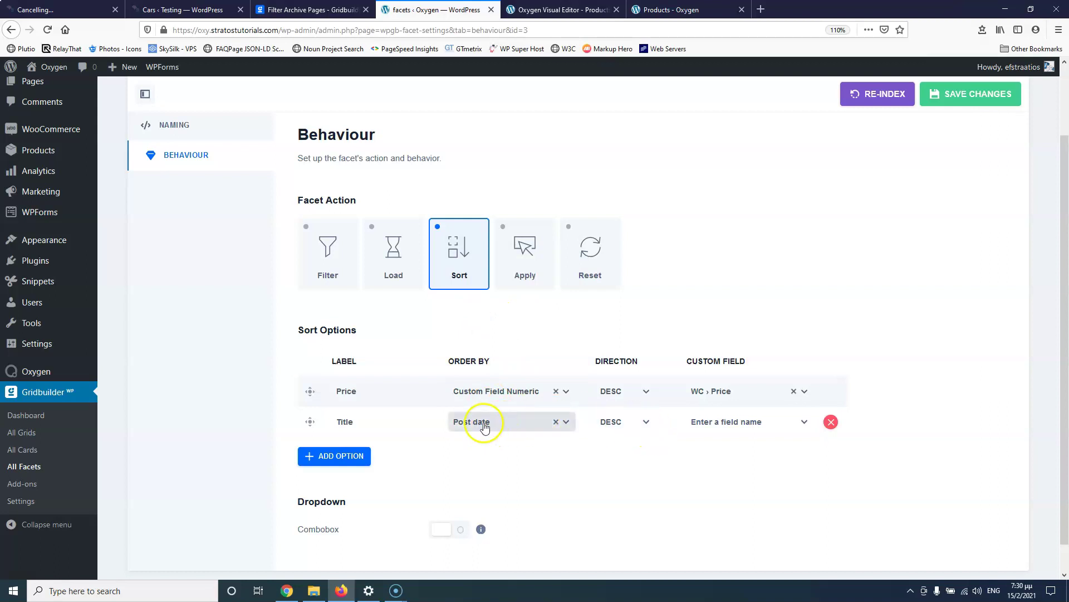
Step: Set the Title sort option to order by Post title
left_click(498, 425)
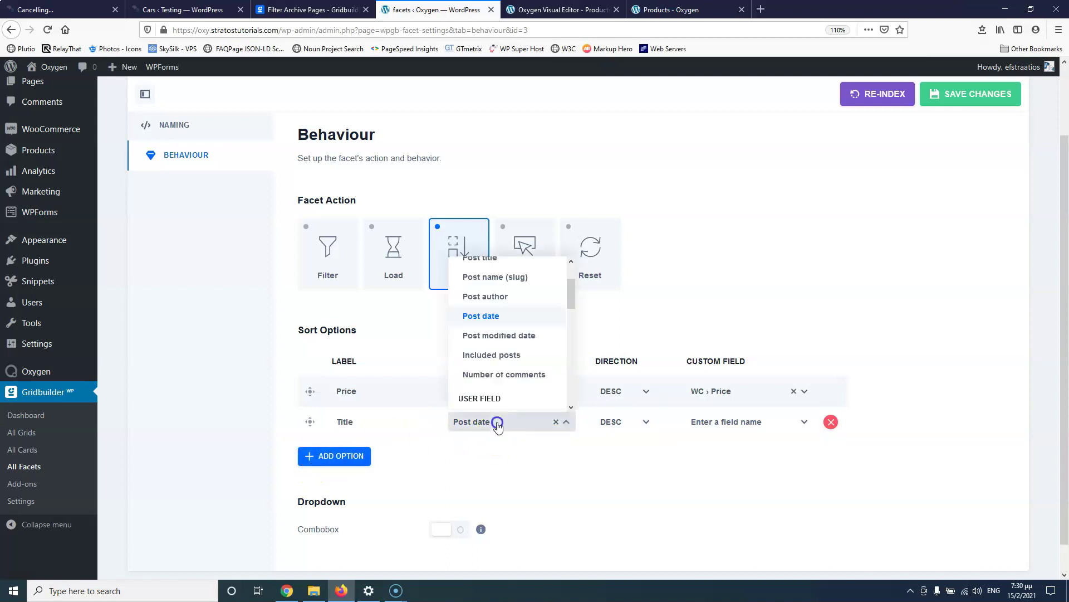
scroll(508, 288, "up", 2)
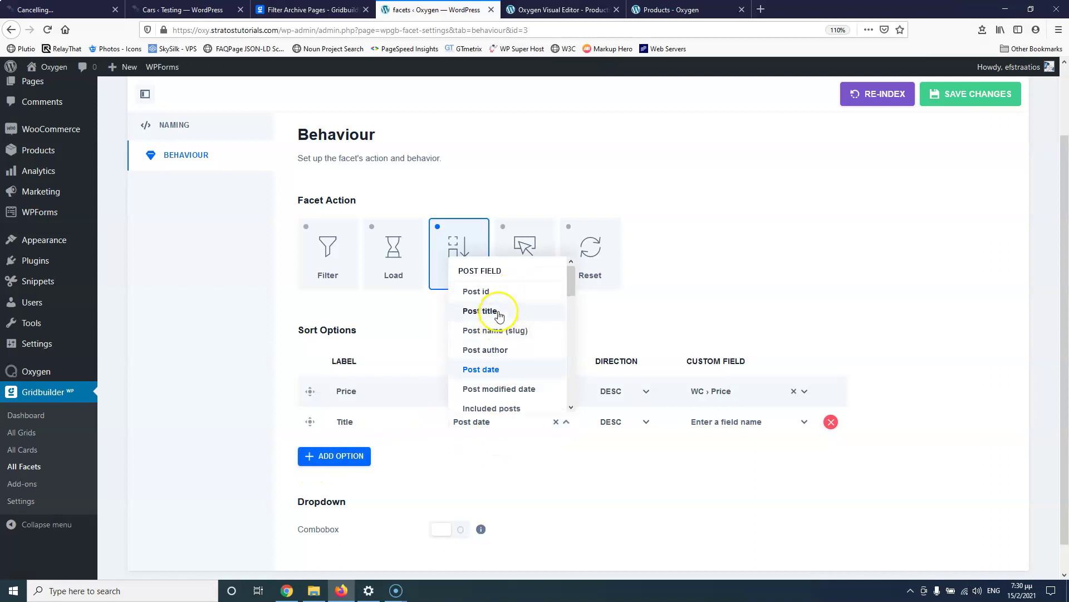
left_click(499, 313)
Step: Add a third sort option labelled Newest to the facet and order it by Post date
left_click(341, 456)
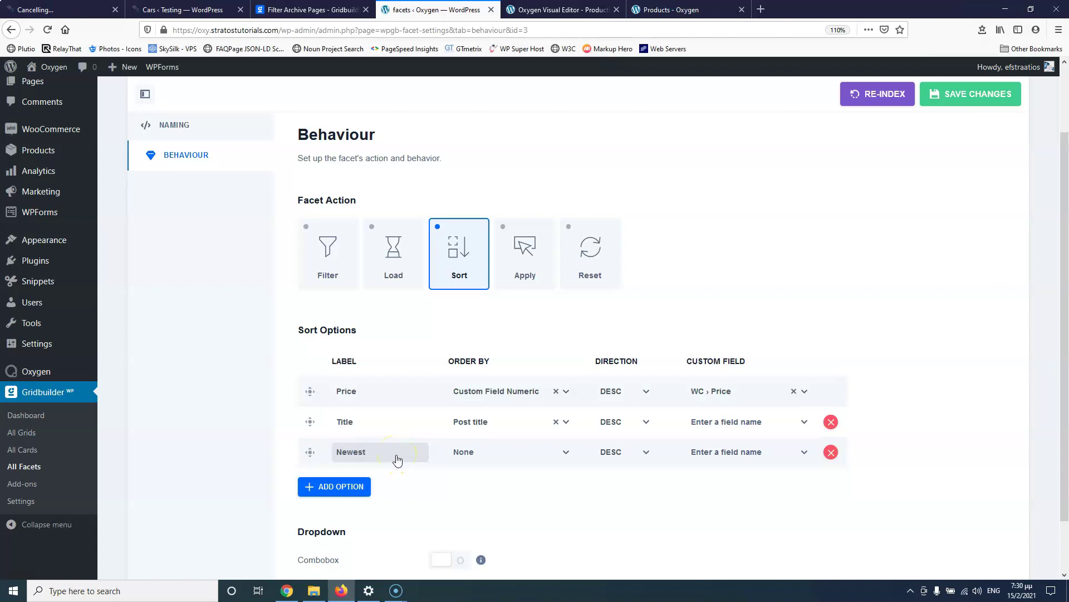
left_click(501, 455)
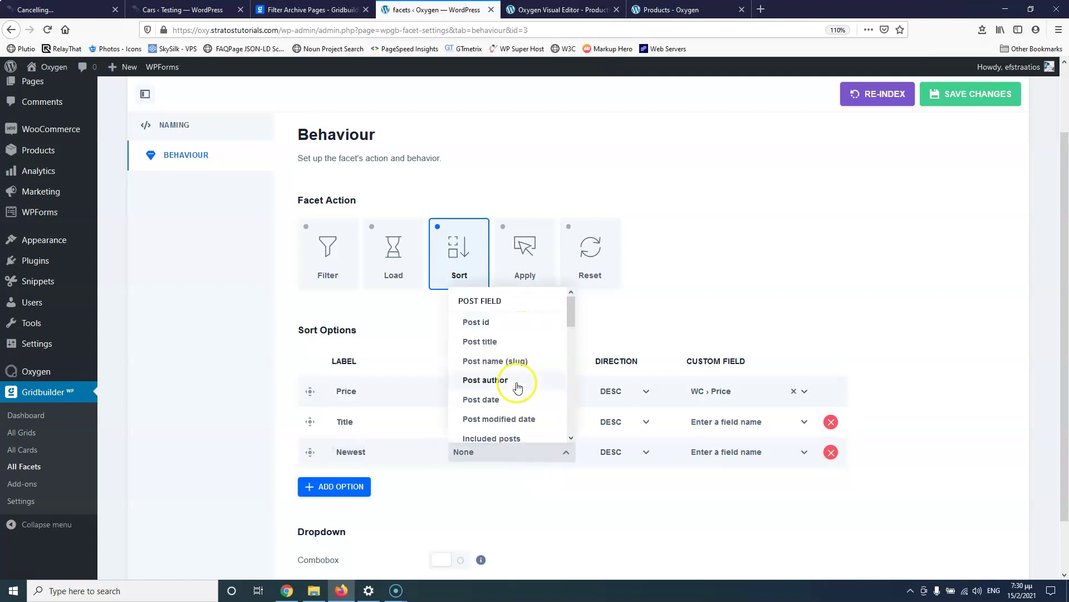
scroll(524, 389, "down", 2)
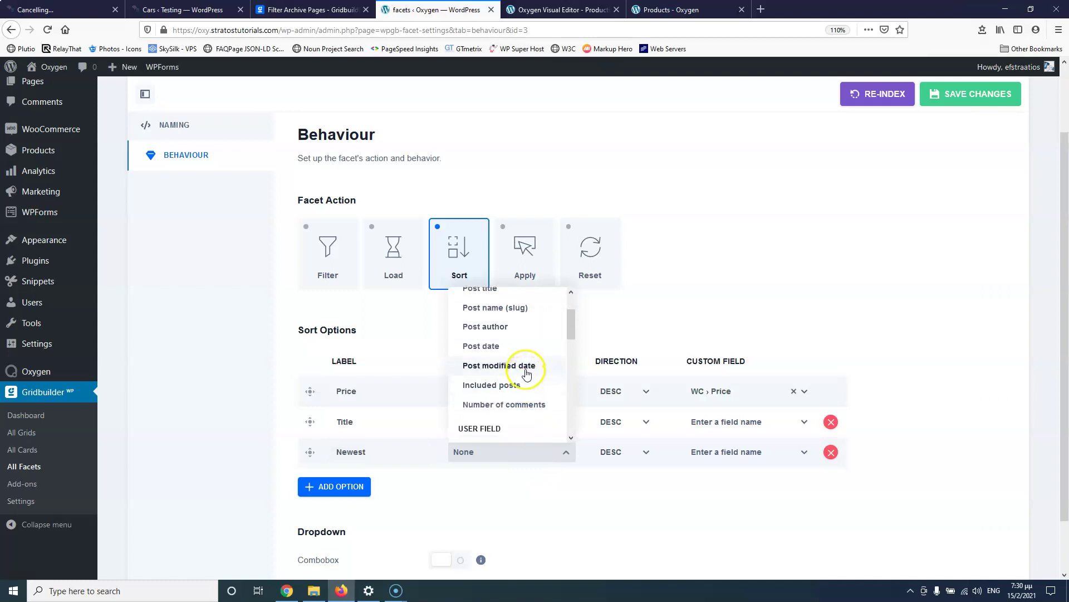
scroll(526, 373, "up", 2)
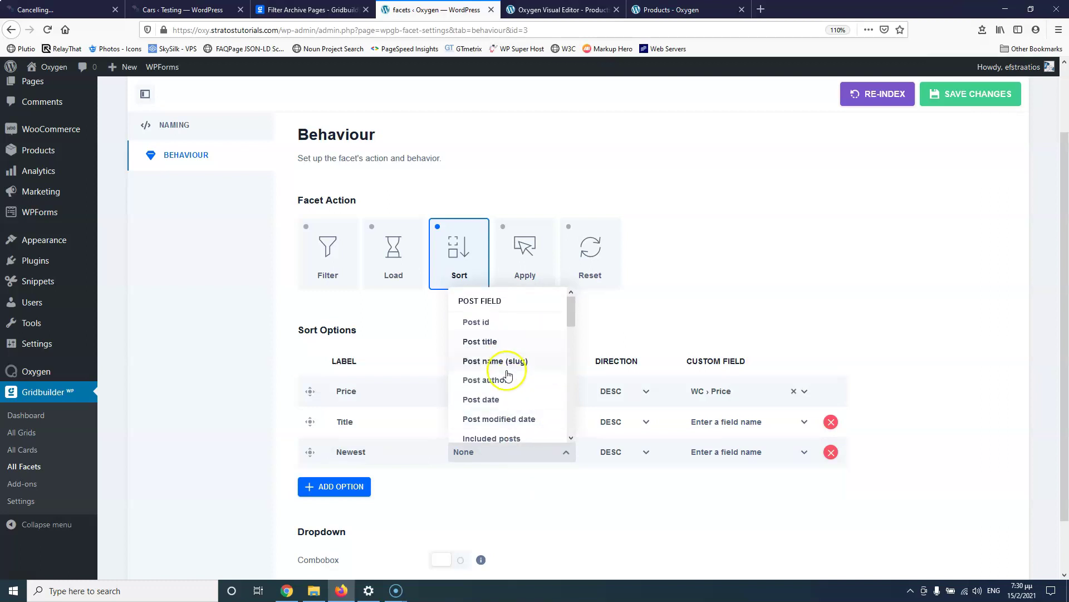
left_click(507, 401)
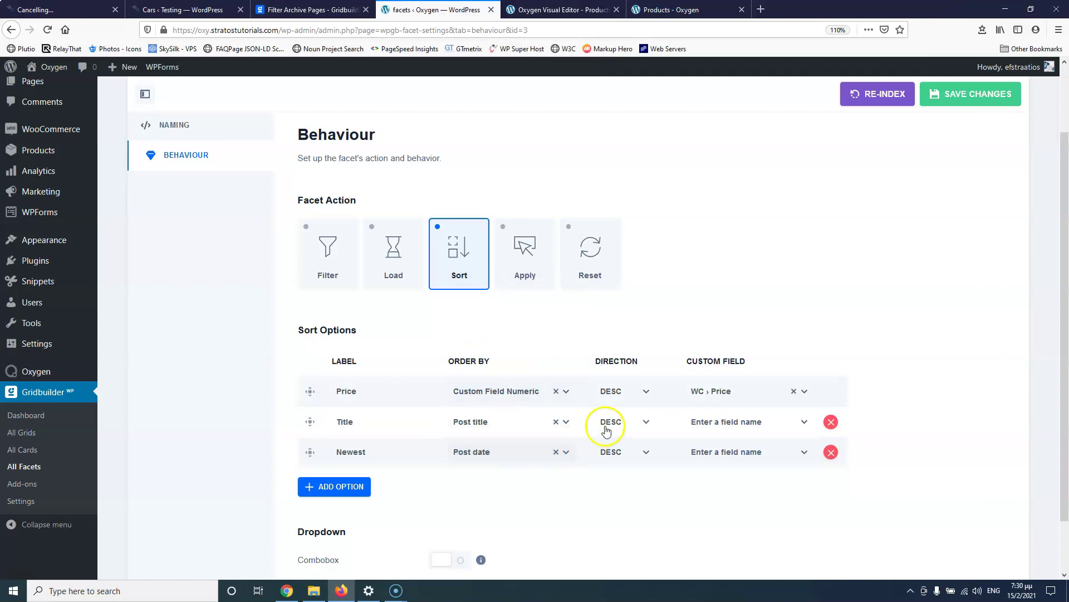
Step: Save the facet with the Title sort option's direction set to ASC, and switch to the Oxygen template editor
left_click(635, 424)
left_click(627, 454)
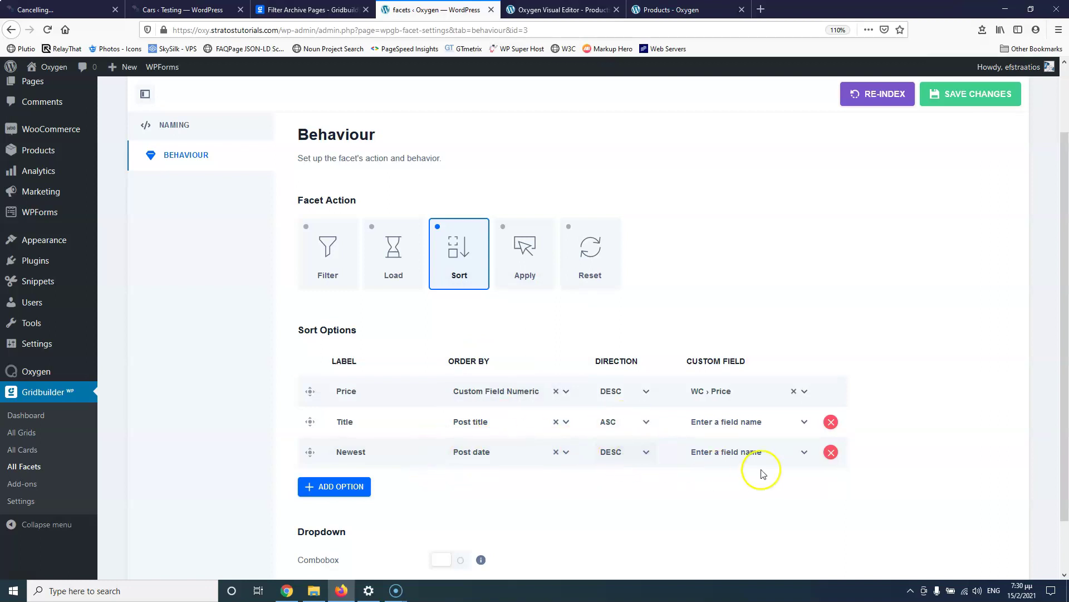
left_click(949, 102)
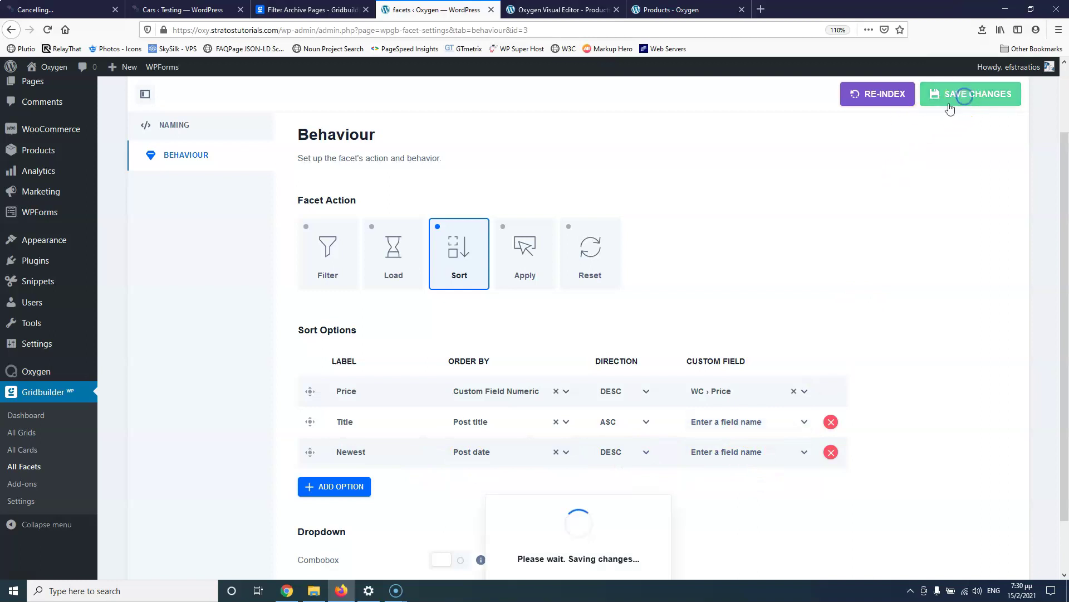
left_click(562, 10)
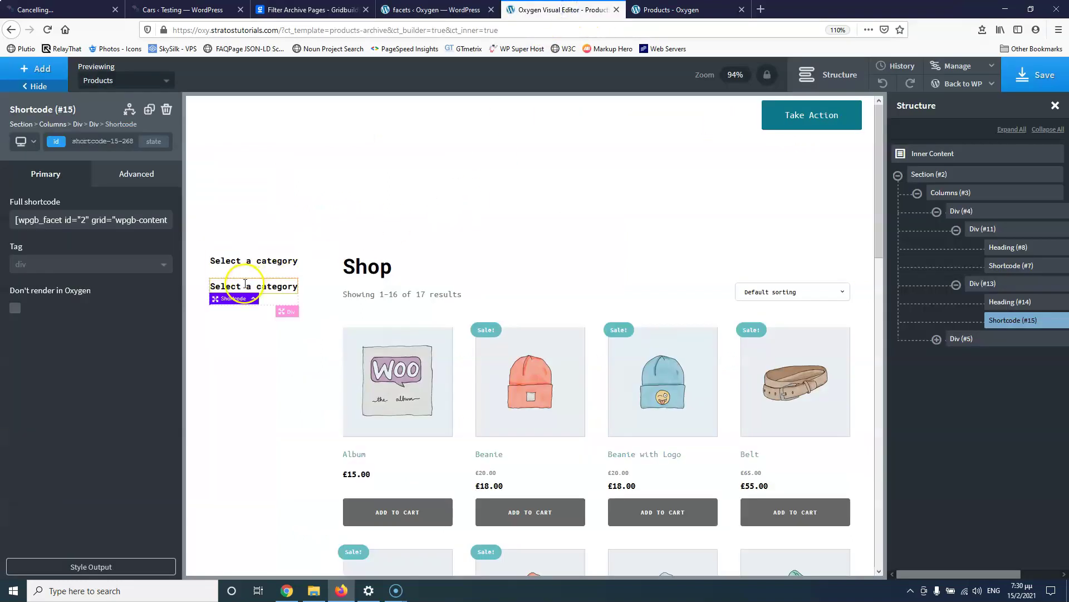
left_click(245, 284)
double_click(271, 287)
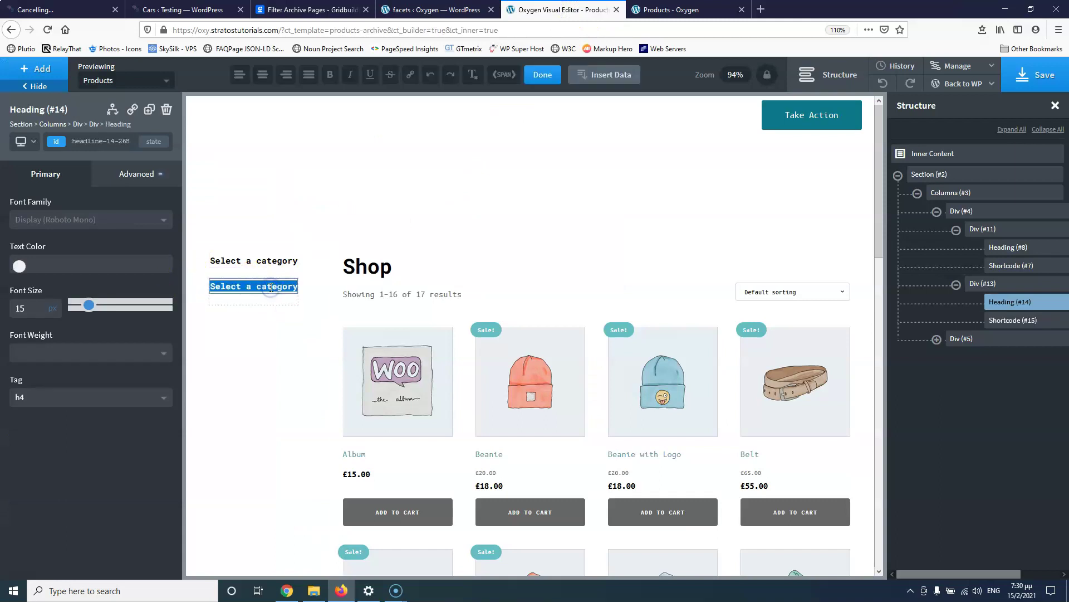
left_click(259, 287)
left_click_drag(283, 288, 299, 286)
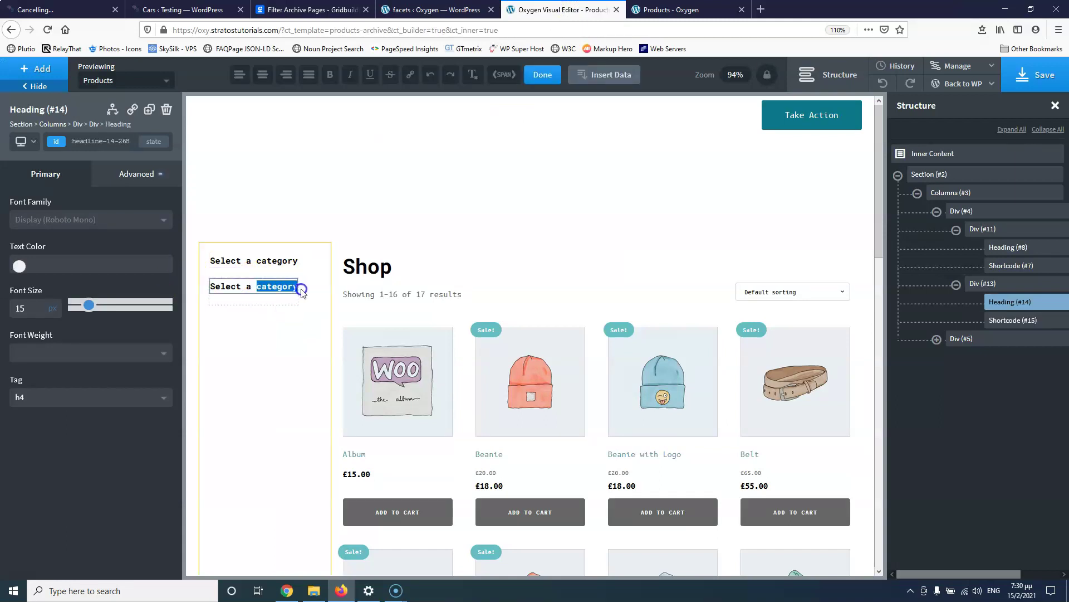
left_click(301, 289)
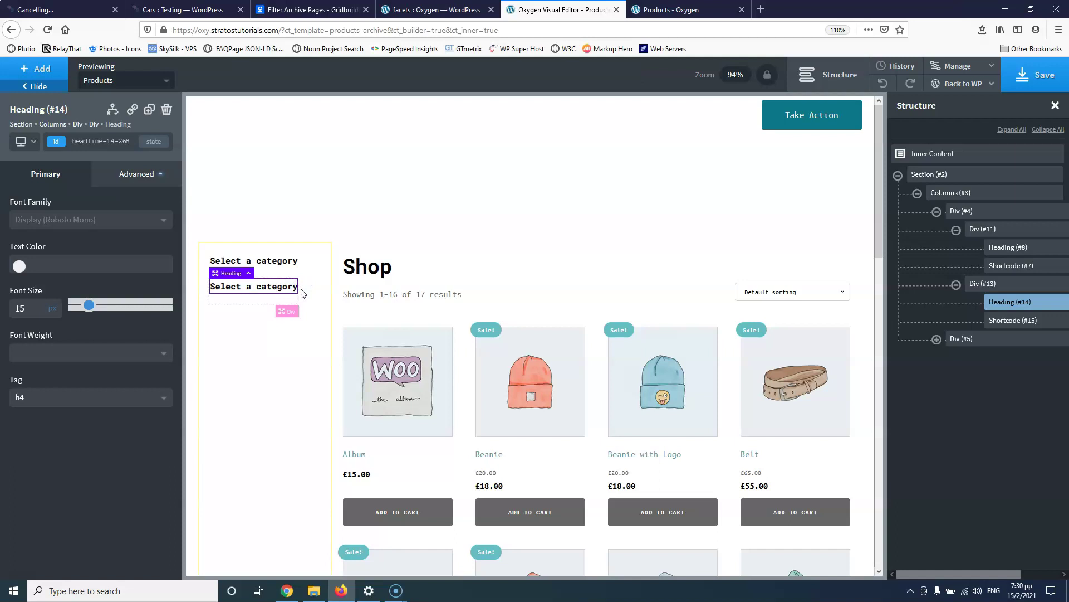
Step: Duplicate the color filter div and place the copy above the other filter divs in the sidebar column
left_click(1003, 284)
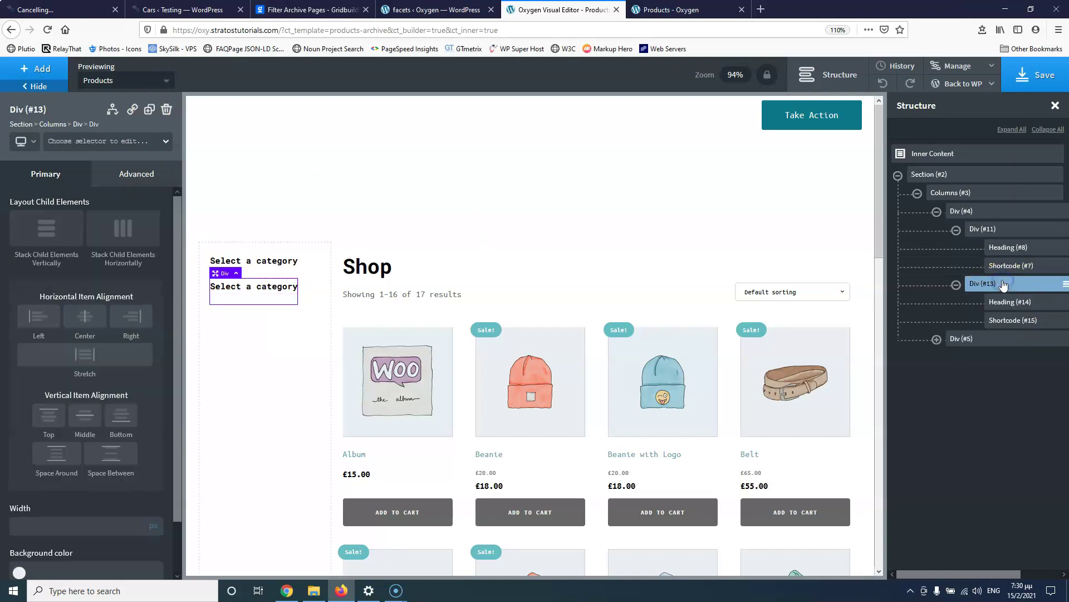
left_click(151, 110)
left_click(955, 284)
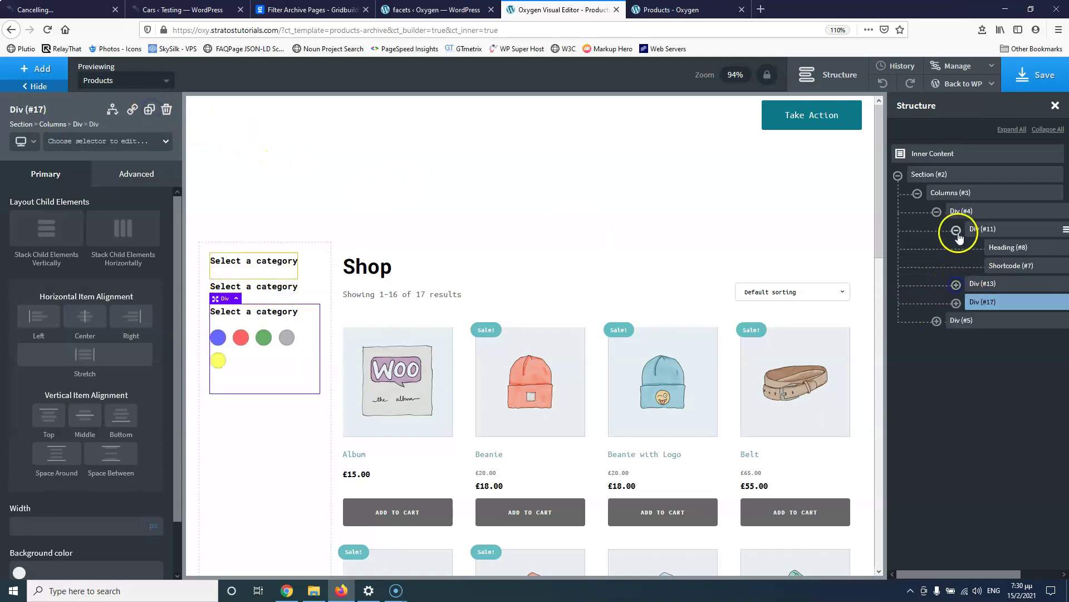
left_click(957, 230)
left_click_drag(979, 270, 997, 234)
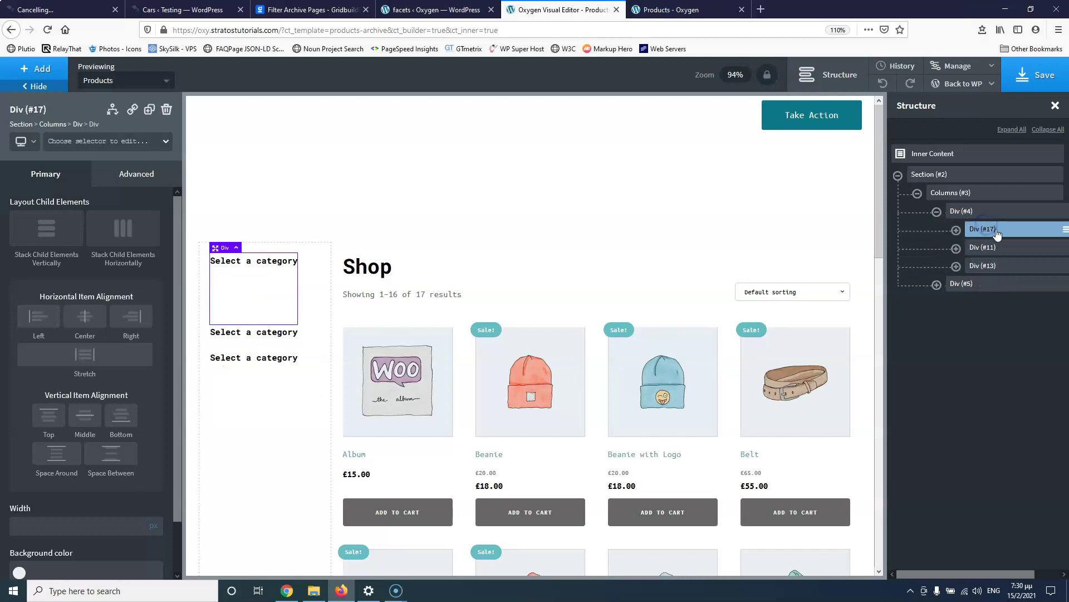
Step: Delete the "Select a category" heading inside the duplicated div above the other filters
left_click(241, 262)
left_click(257, 261)
double_click(255, 260)
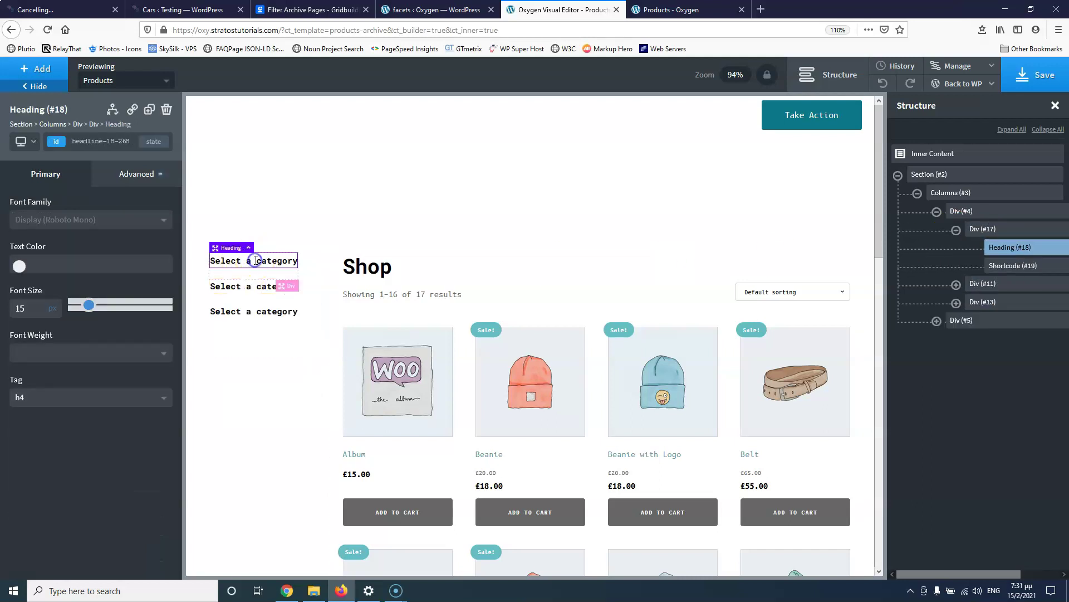
left_click(167, 110)
Step: Set the facet id in the duplicated div's shortcode to 3 and save the template
left_click(1025, 247)
left_click(90, 222)
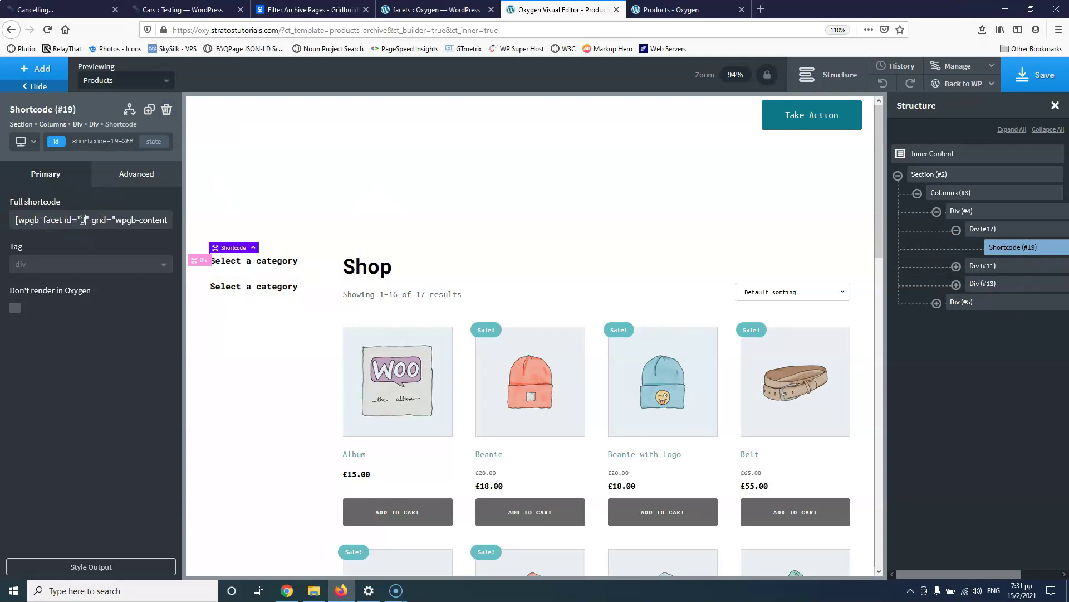
left_click(1027, 74)
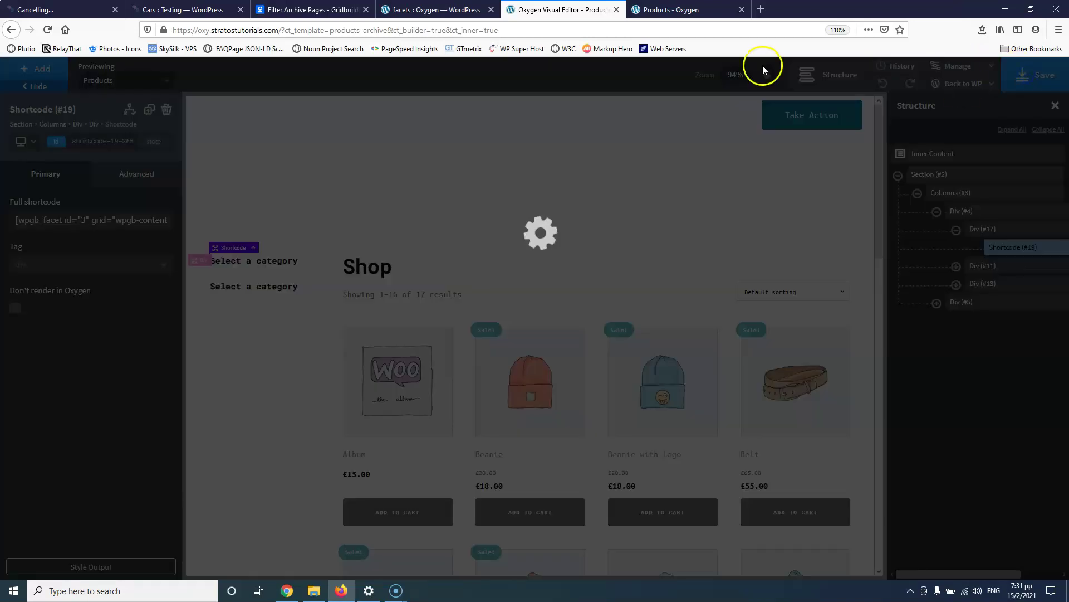
Step: Reload the shop page and sort the products by Title to check their order
left_click(686, 6)
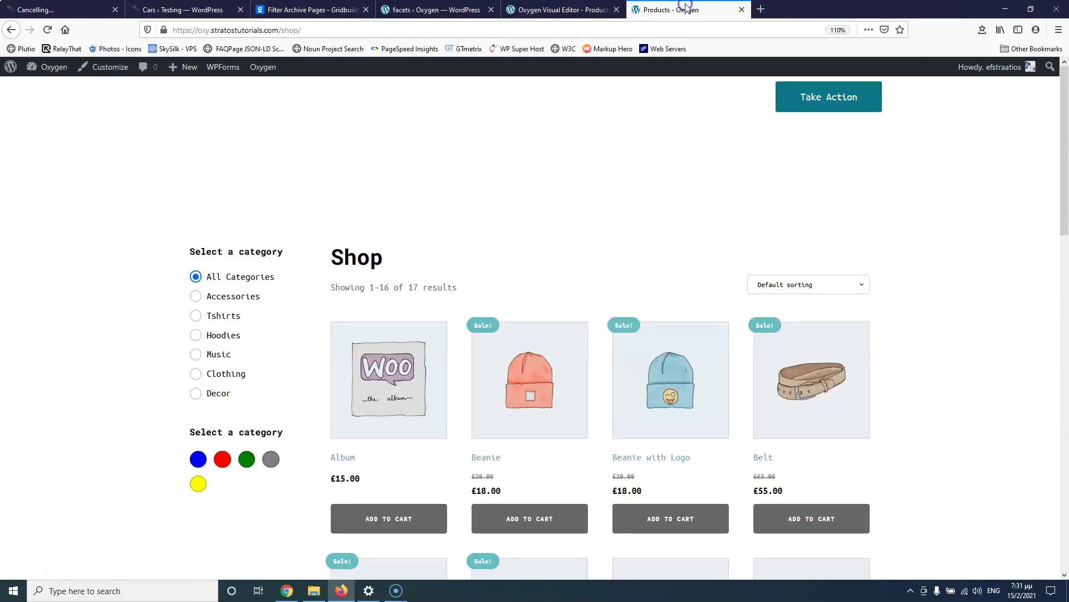
left_click(48, 29)
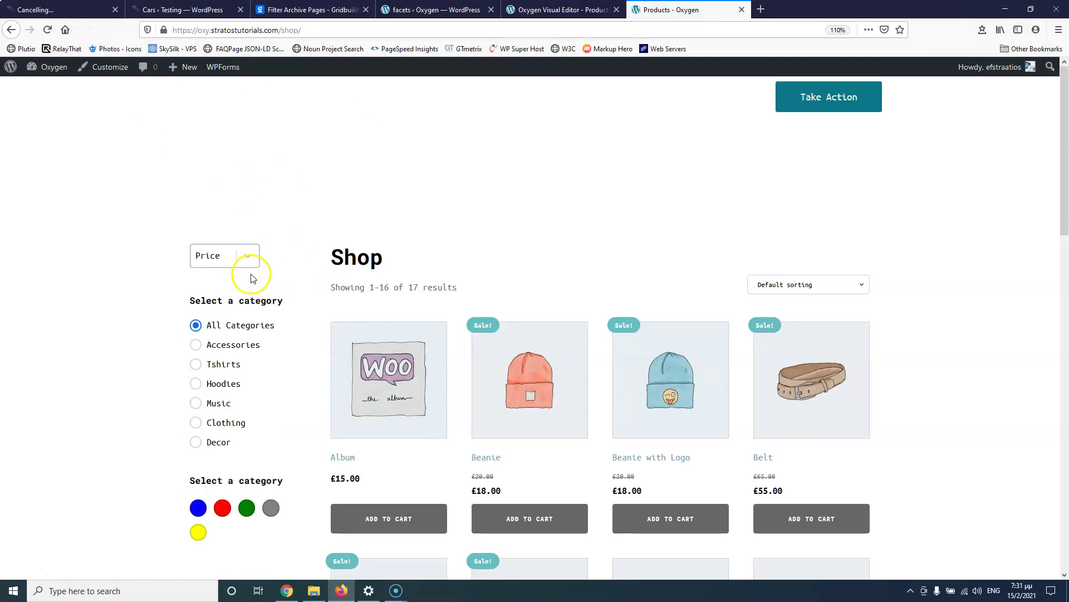
left_click(252, 259)
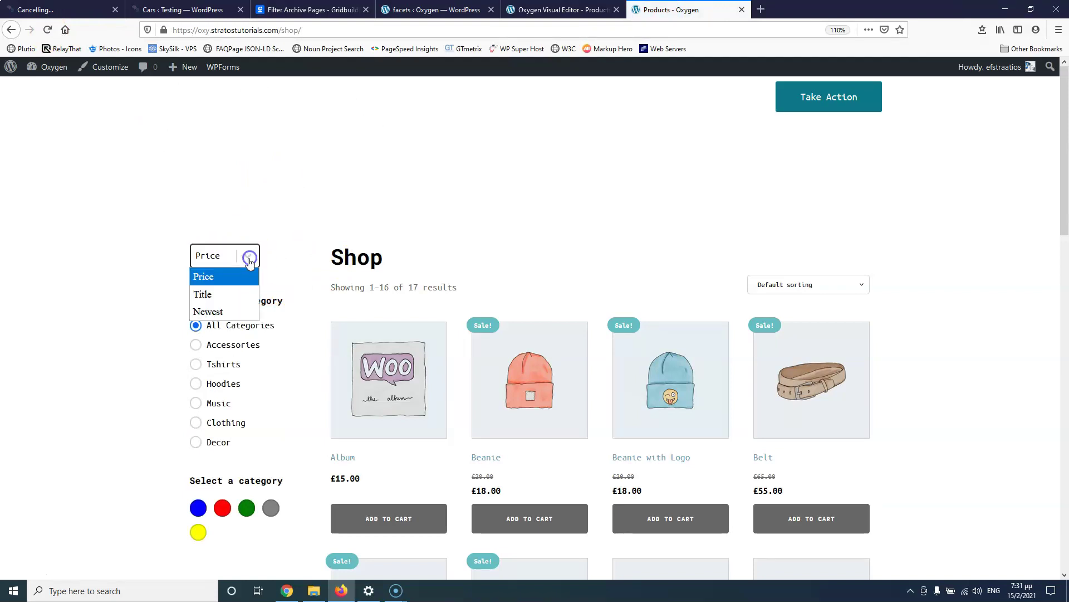
left_click(219, 294)
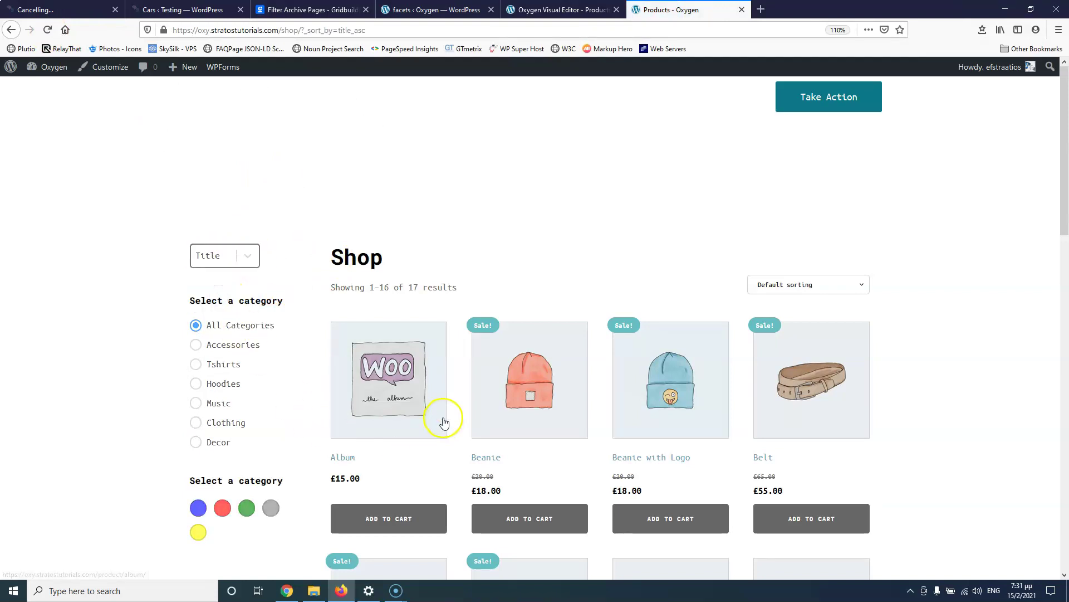
scroll(460, 402, "down", 3)
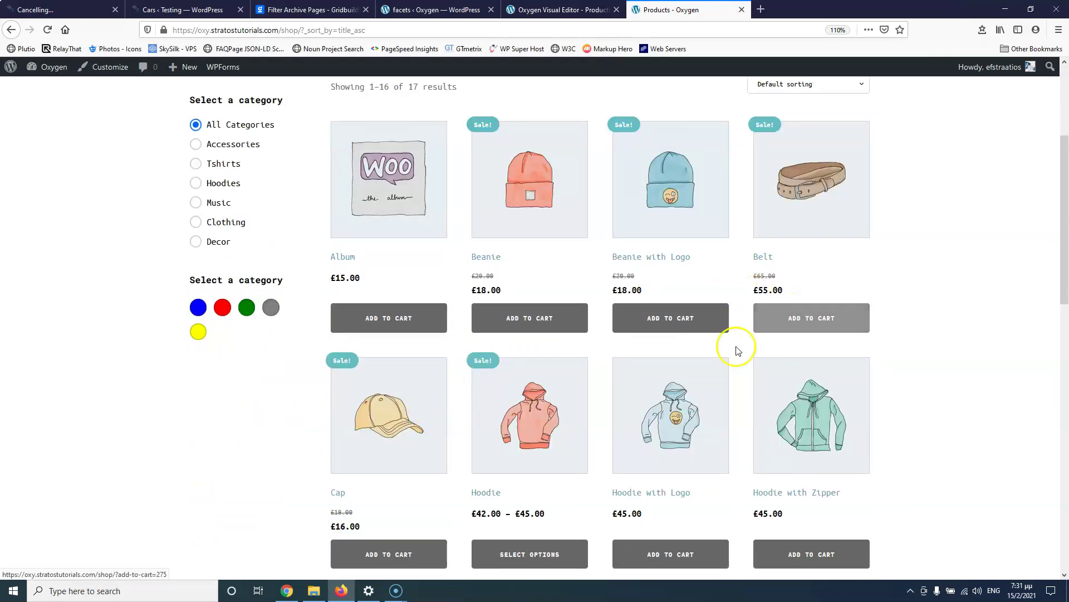
scroll(545, 358, "down", 3)
scroll(366, 279, "up", 6)
Step: Sort the shop by Newest and open the All Products admin list in a new browser tab to compare the order
left_click(244, 255)
left_click(219, 311)
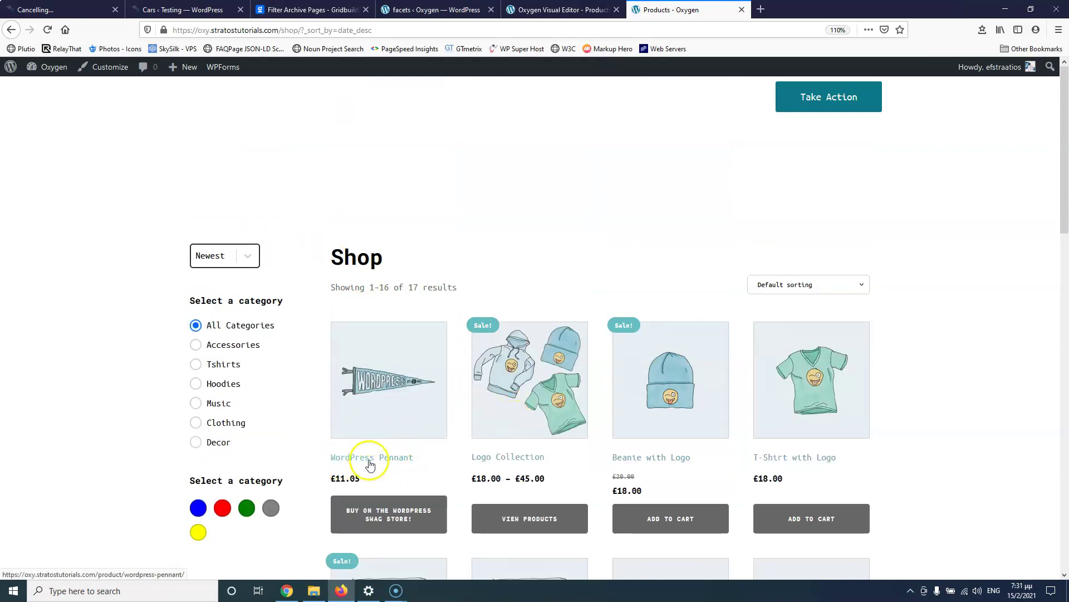
left_click(435, 9)
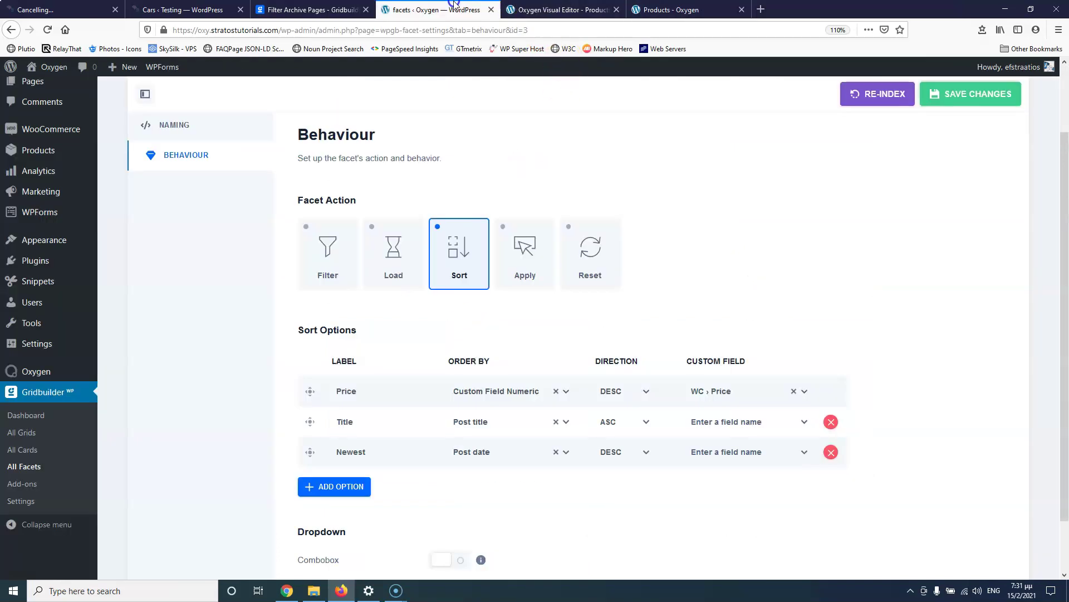
mouse_move(39, 248)
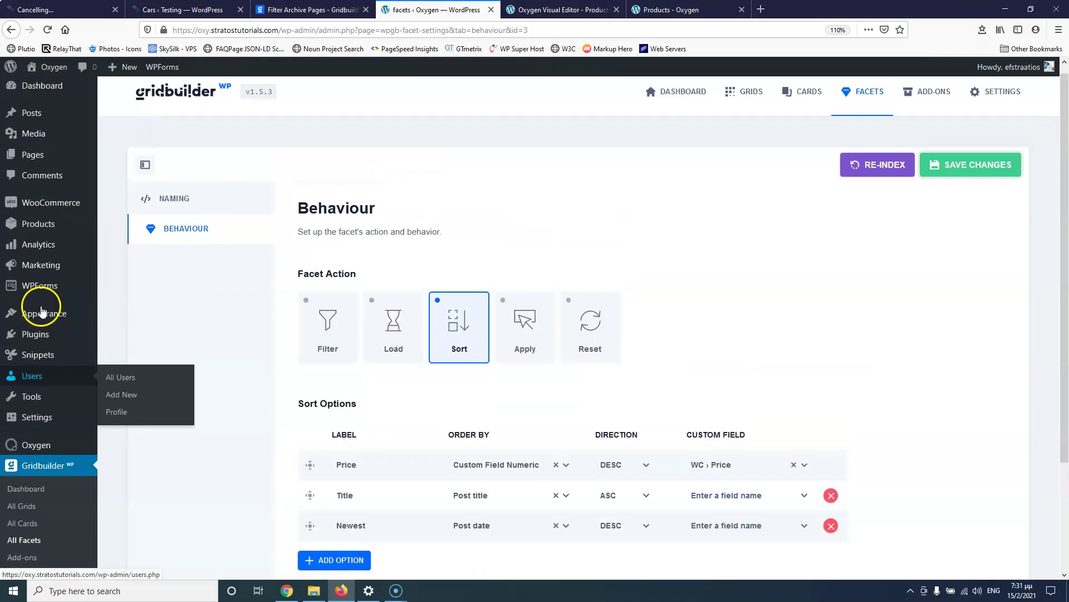
scroll(42, 296, "up", 3)
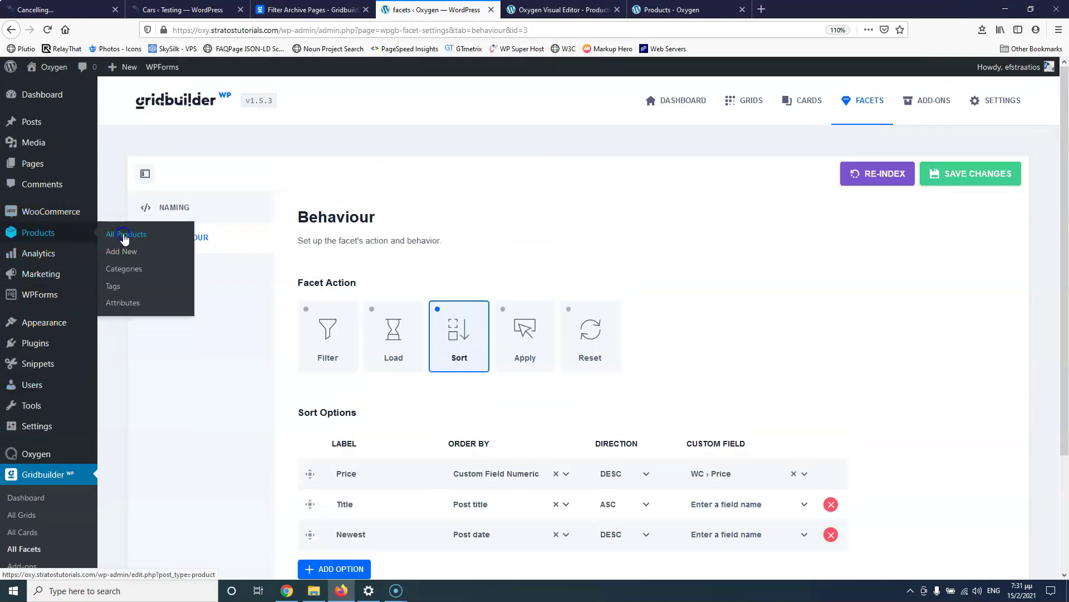
middle_click(118, 234)
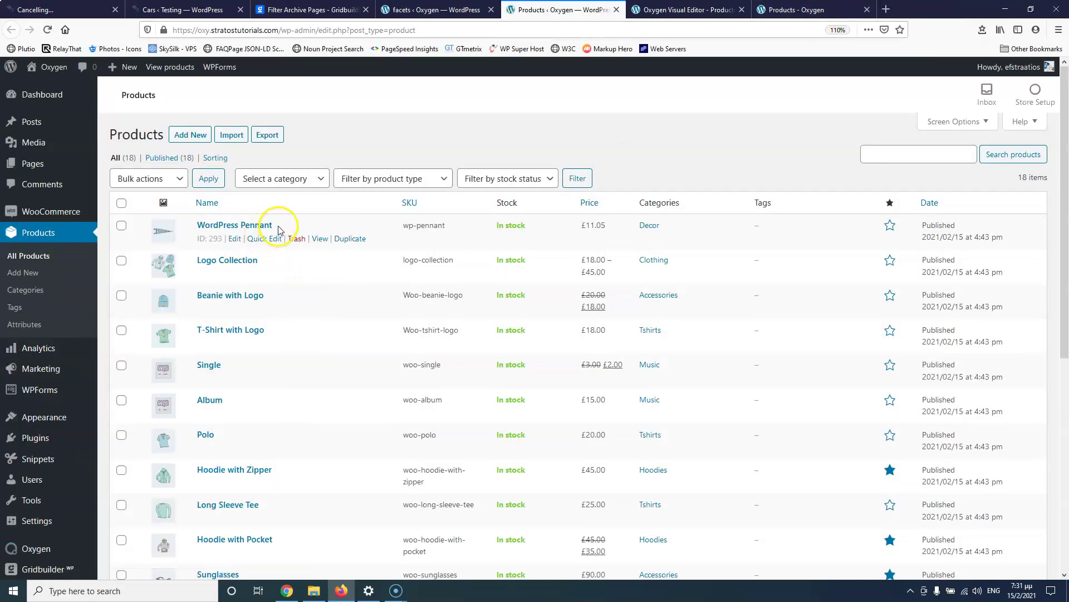
Step: Return to the shop page and sort the products by Price to check their order
left_click(772, 10)
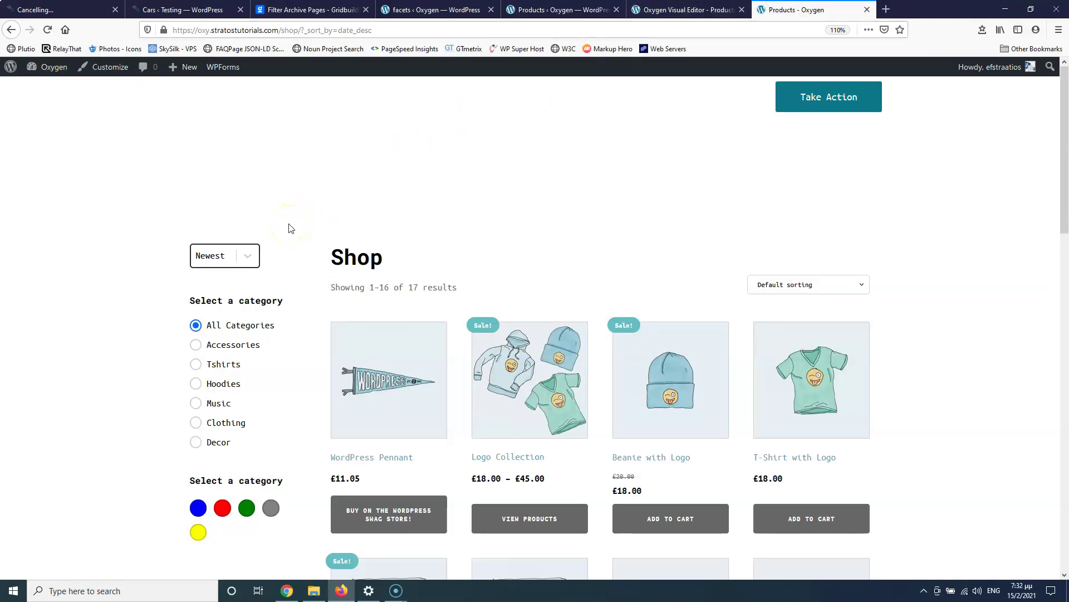
left_click(248, 256)
left_click(227, 274)
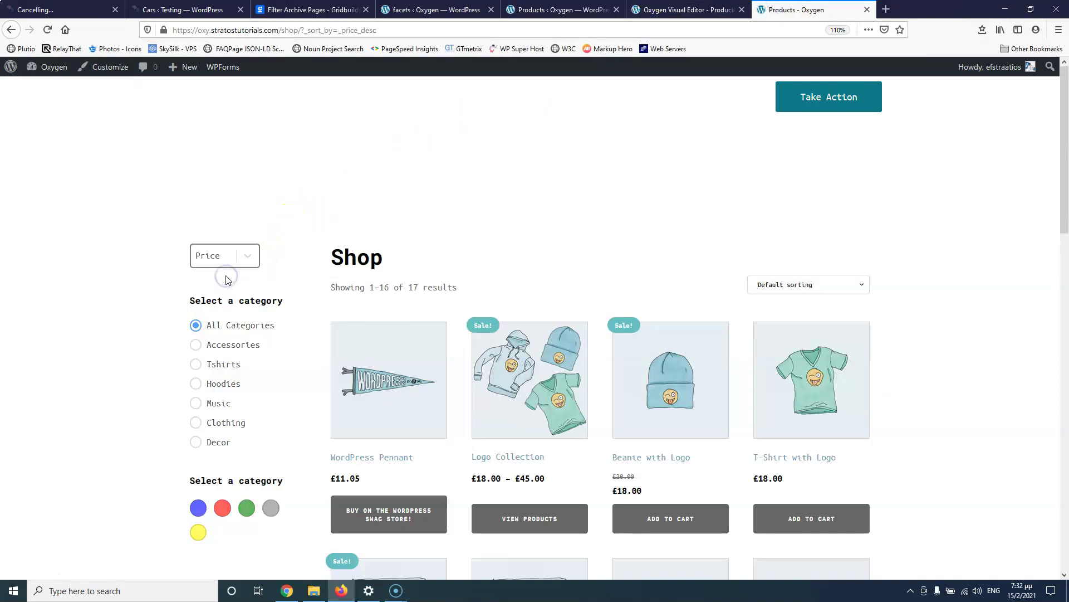
scroll(581, 428, "down", 5)
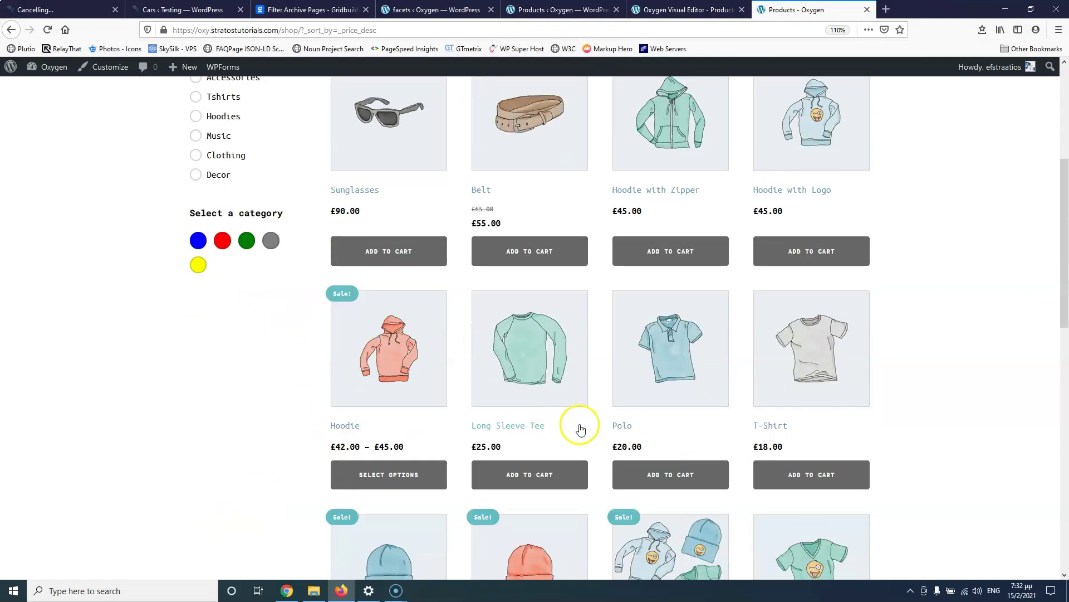
scroll(599, 346, "up", 5)
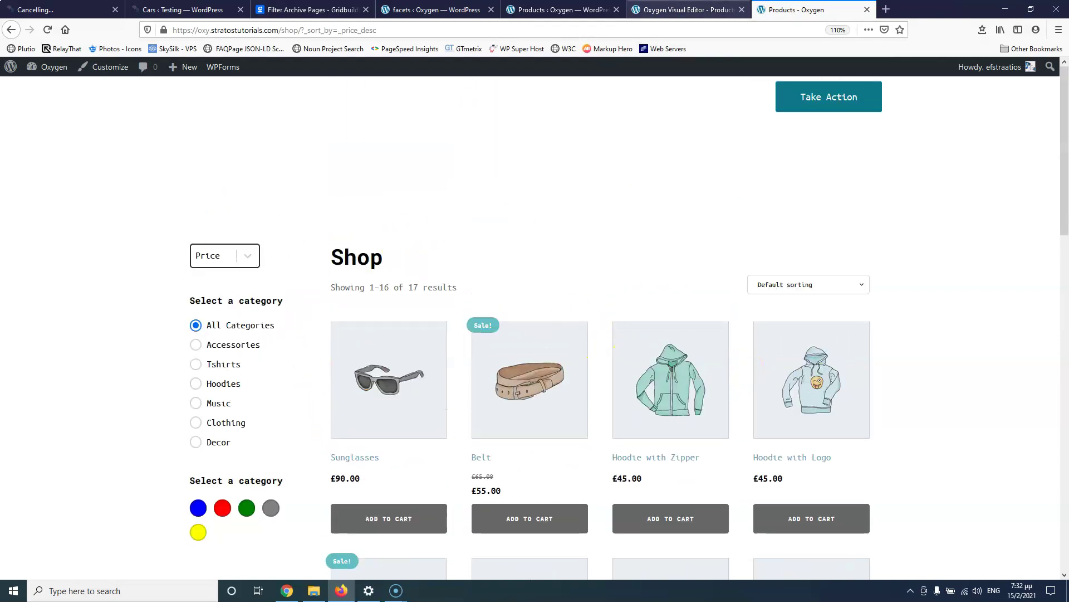
Step: Add a blank sort option to the Sort By facet, move it above Price, and return to the shop page
left_click(544, 10)
left_click(433, 10)
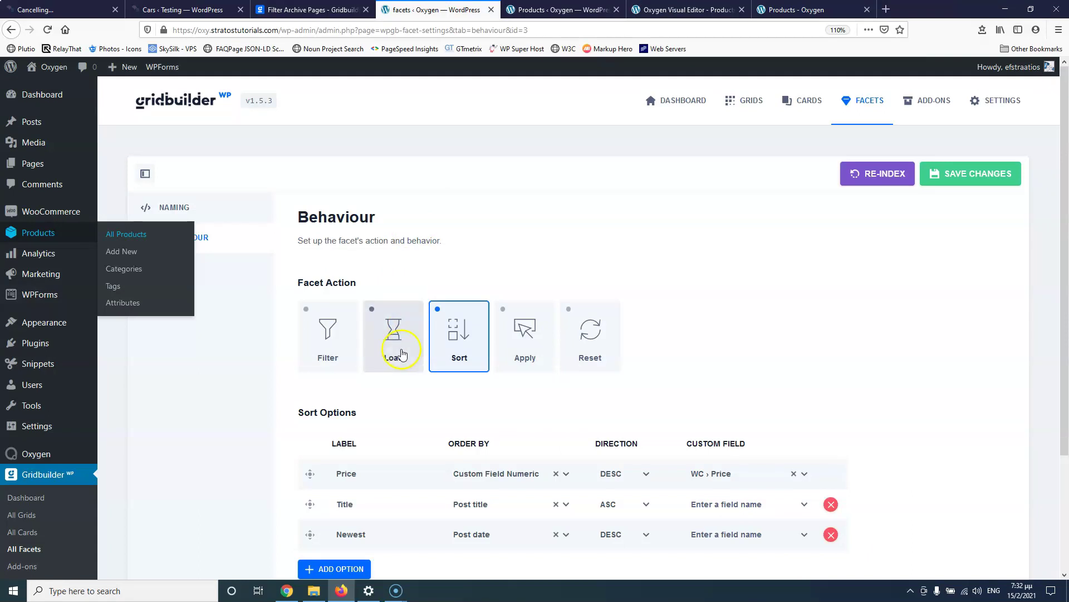
scroll(394, 358, "down", 2)
left_click(334, 433)
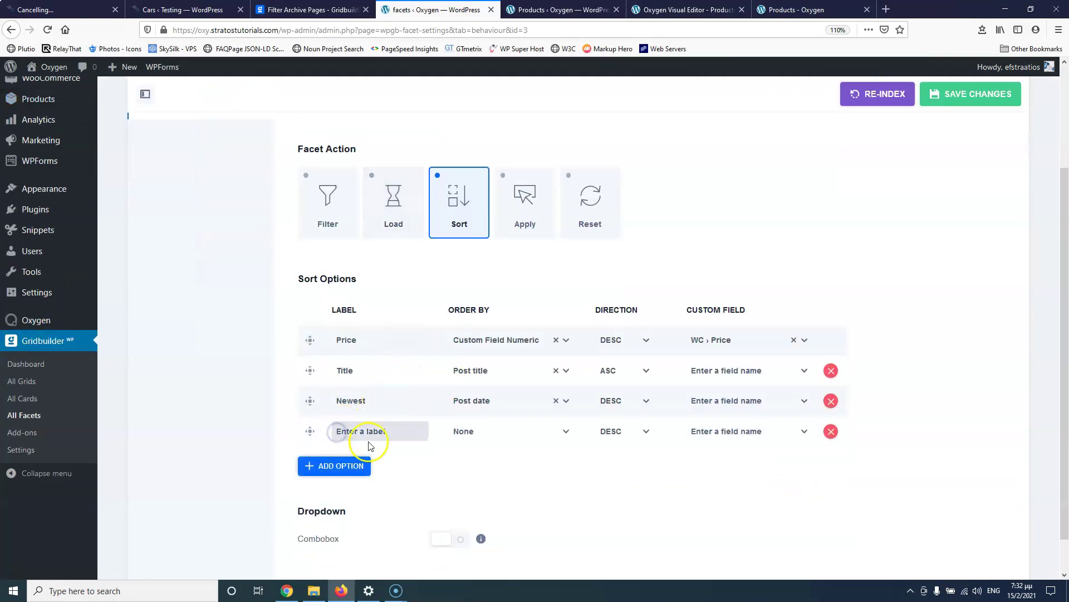
left_click_drag(310, 431, 311, 332)
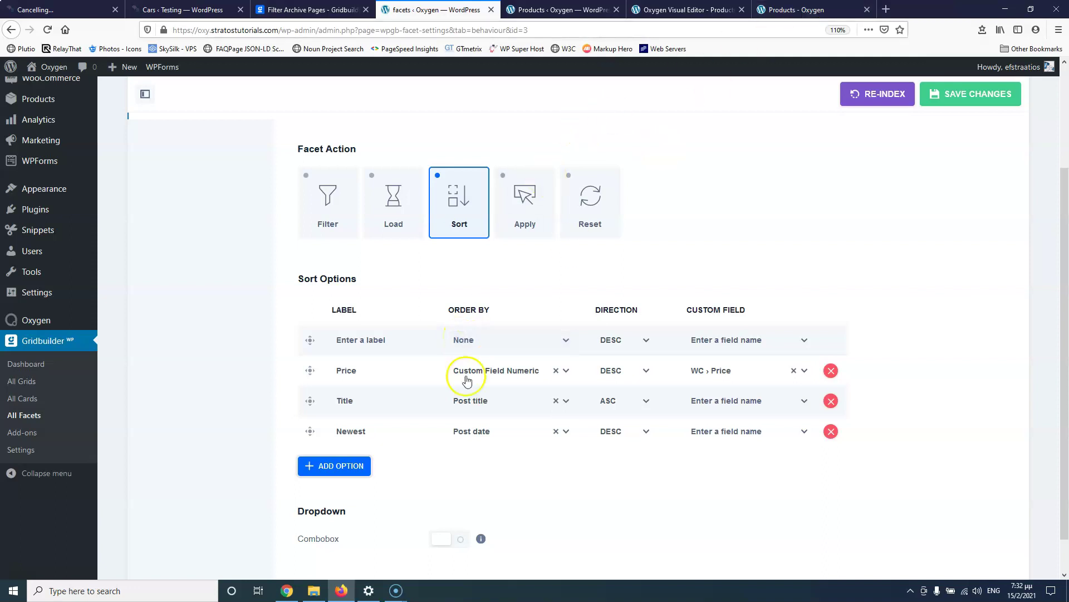
left_click(780, 9)
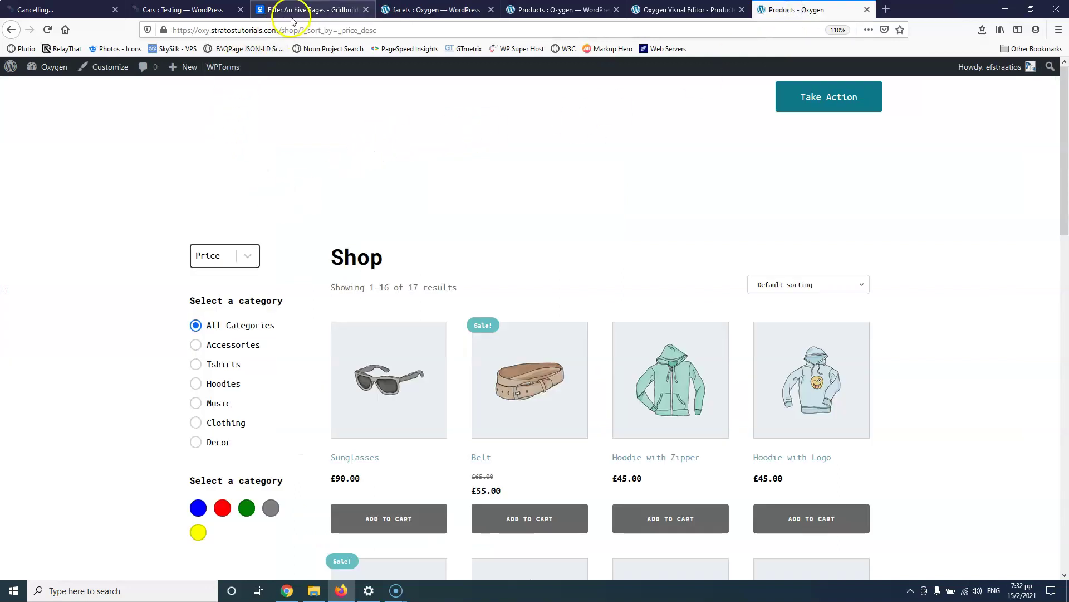
Step: Reload the shop page without the sort parameter in its address and check the default product order
left_click_drag(301, 30, 420, 36)
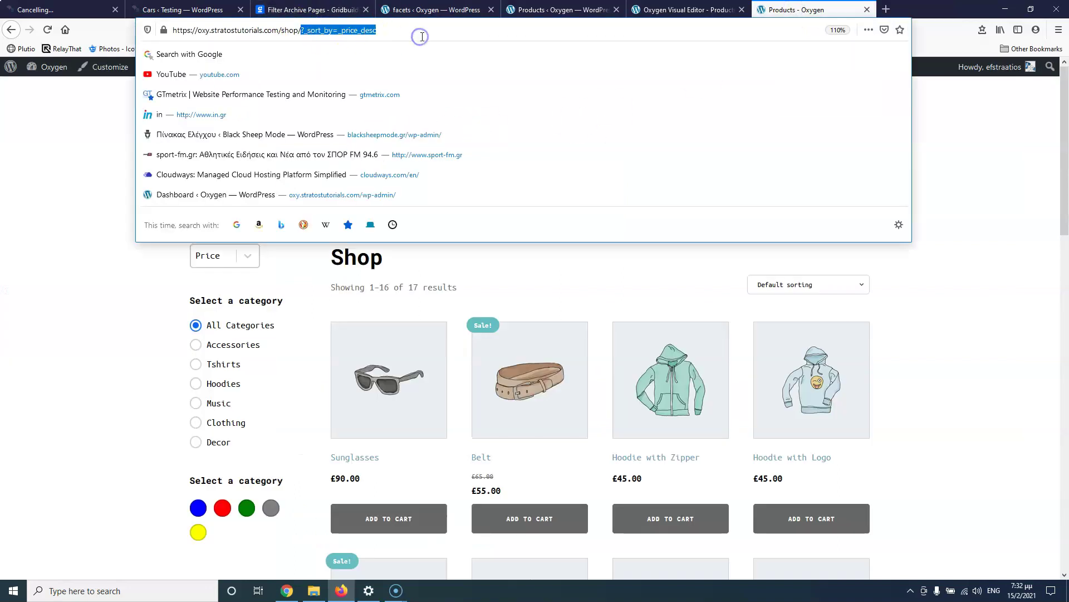
key("BackSpace")
key("Return")
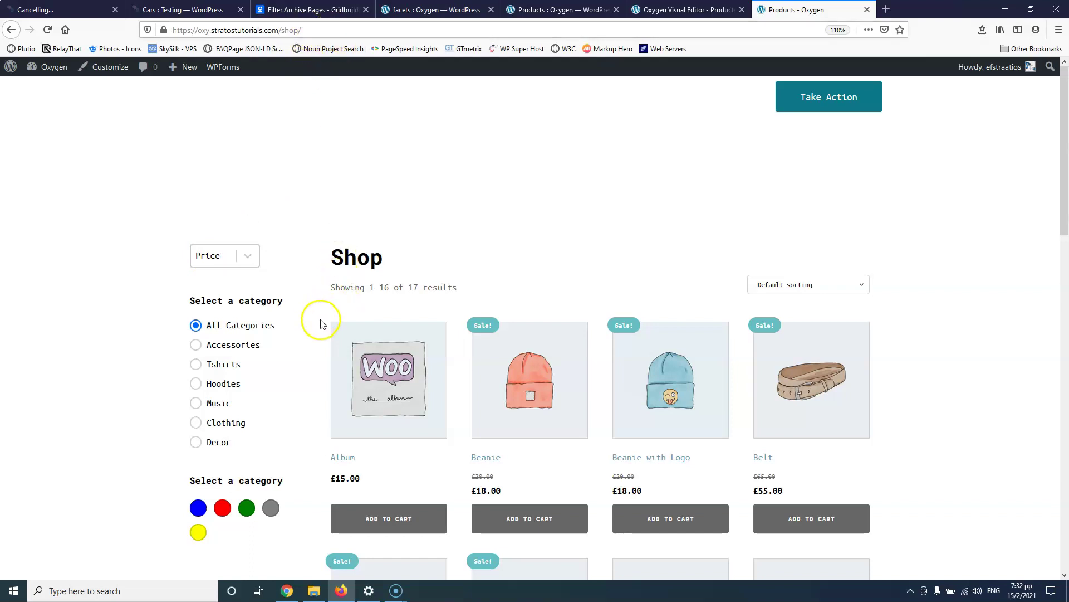
scroll(697, 397, "down", 3)
scroll(727, 394, "up", 3)
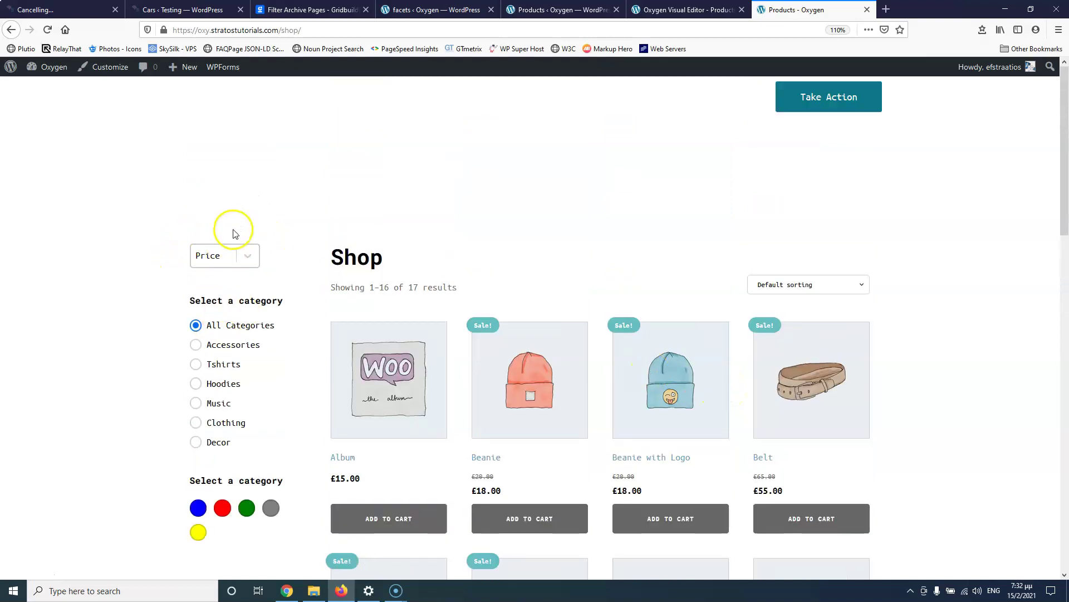
Step: Move Title to the first position in the Sort By facet's options, delete the blank option, and save the facet
left_click(577, 10)
key("ctrl+Tab")
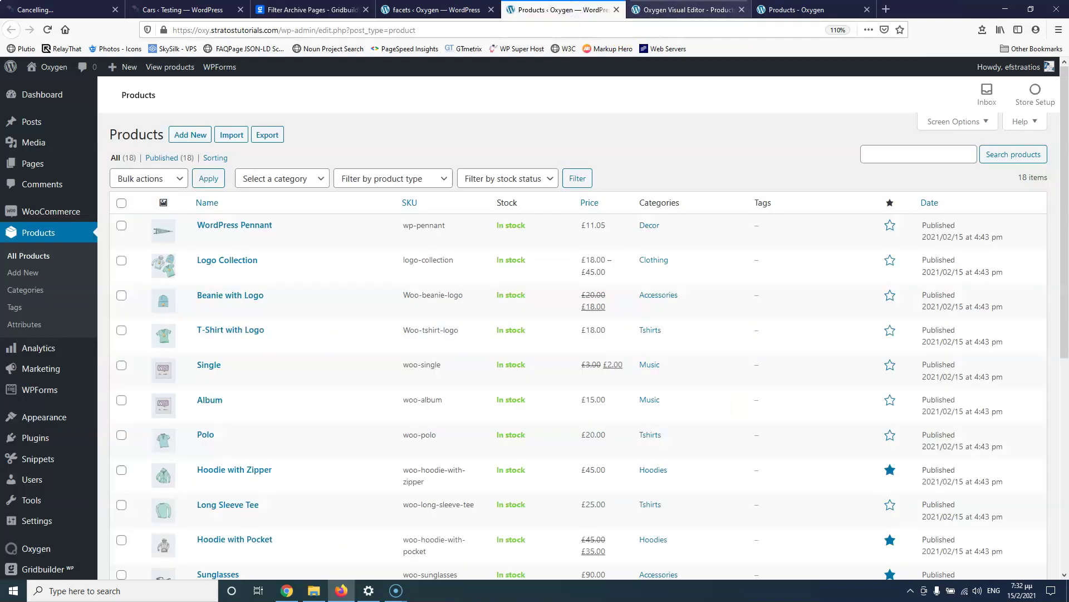
left_click(409, 7)
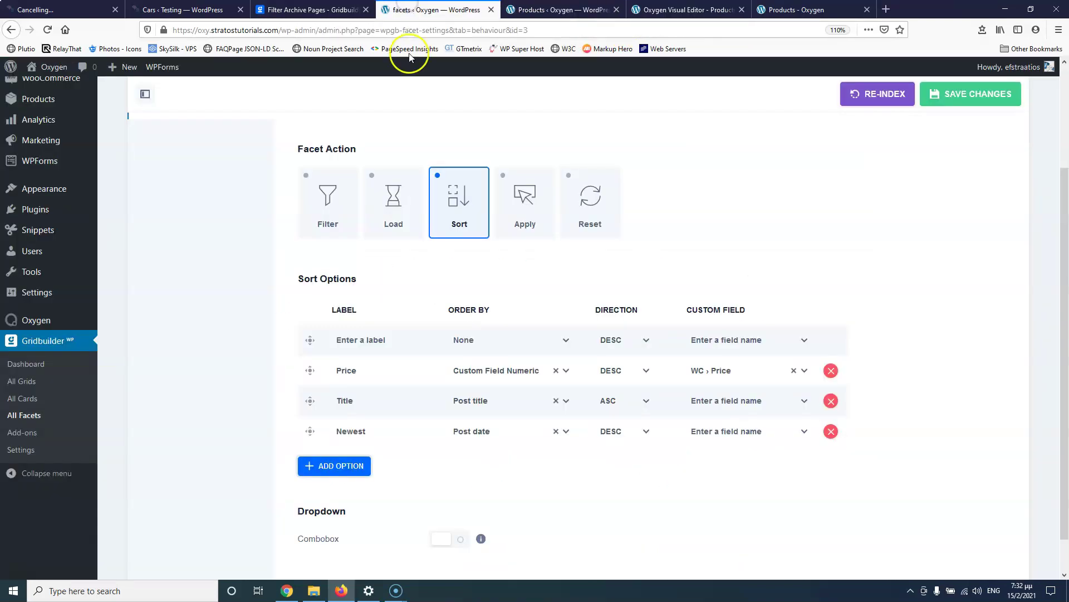
left_click_drag(312, 400, 313, 339)
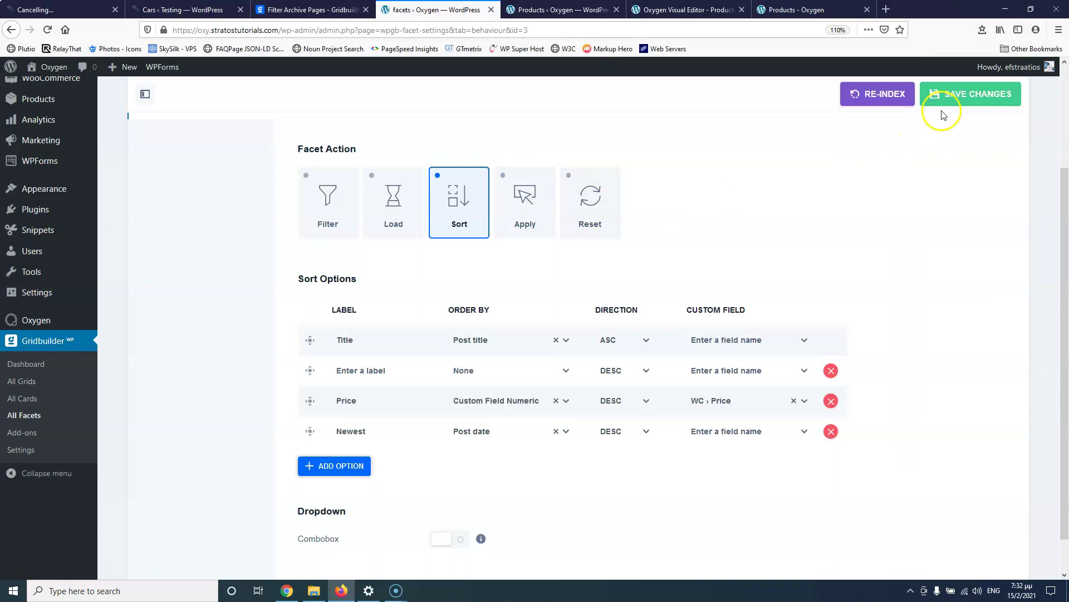
left_click(829, 370)
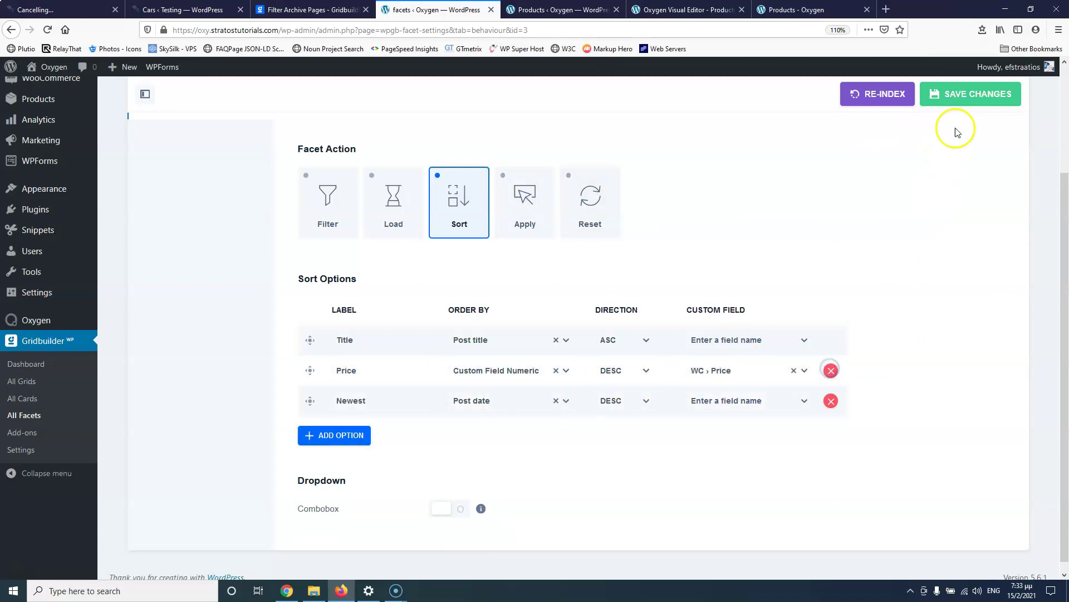
left_click(972, 94)
Step: Reload the shop page and check the Sort By choices and the initial product order
left_click(835, 17)
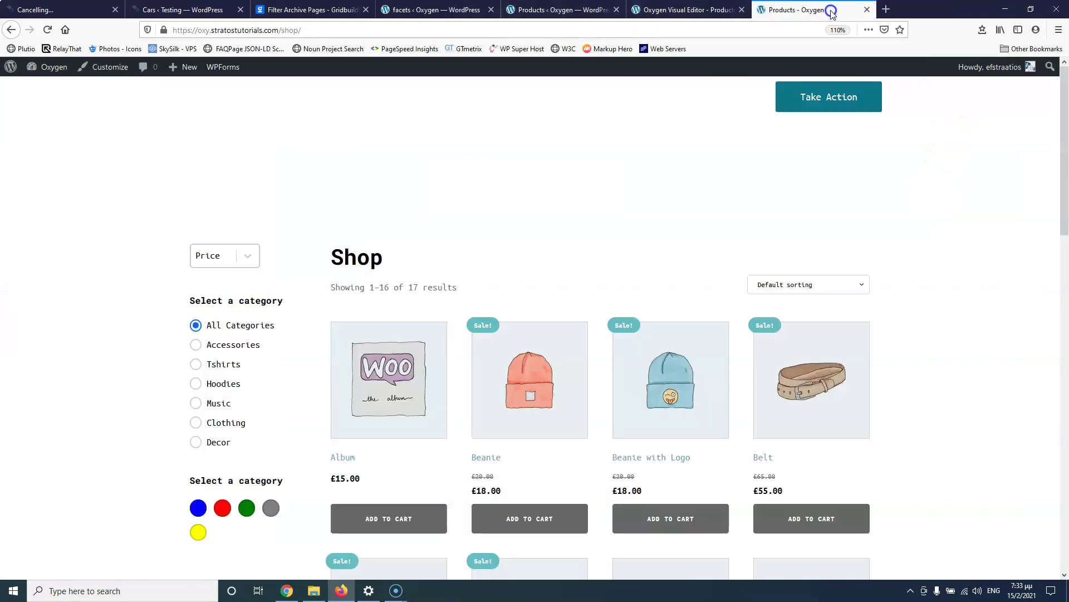
left_click(50, 30)
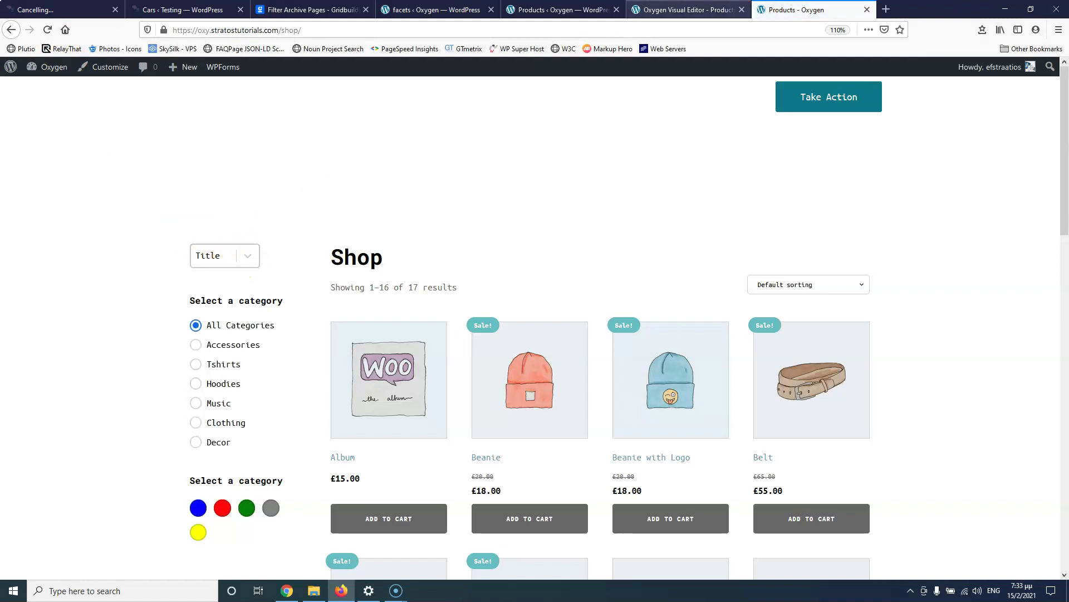
left_click(250, 258)
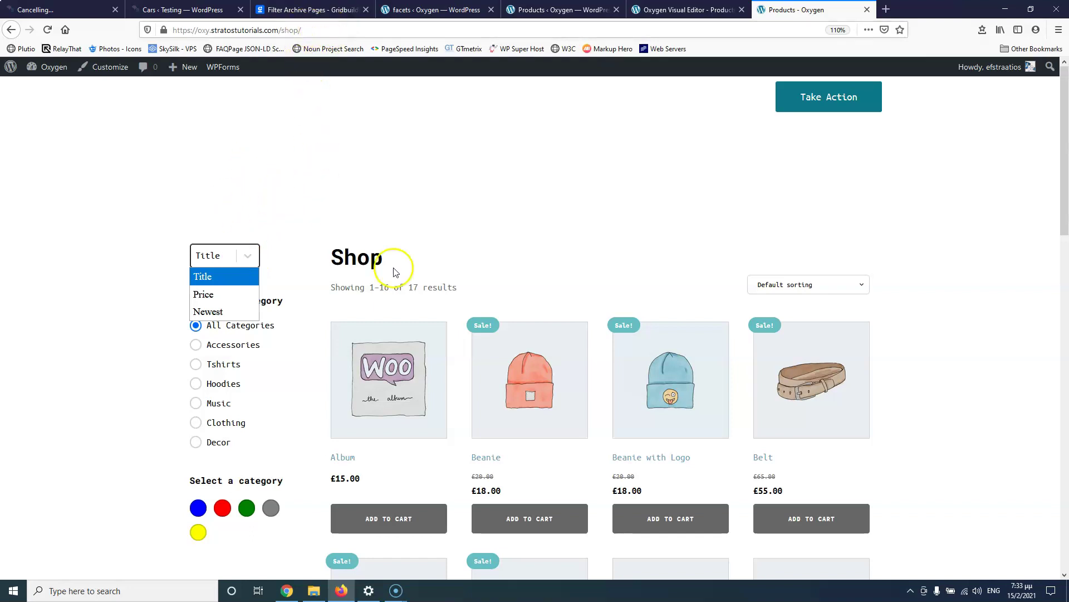
scroll(463, 390, "down", 5)
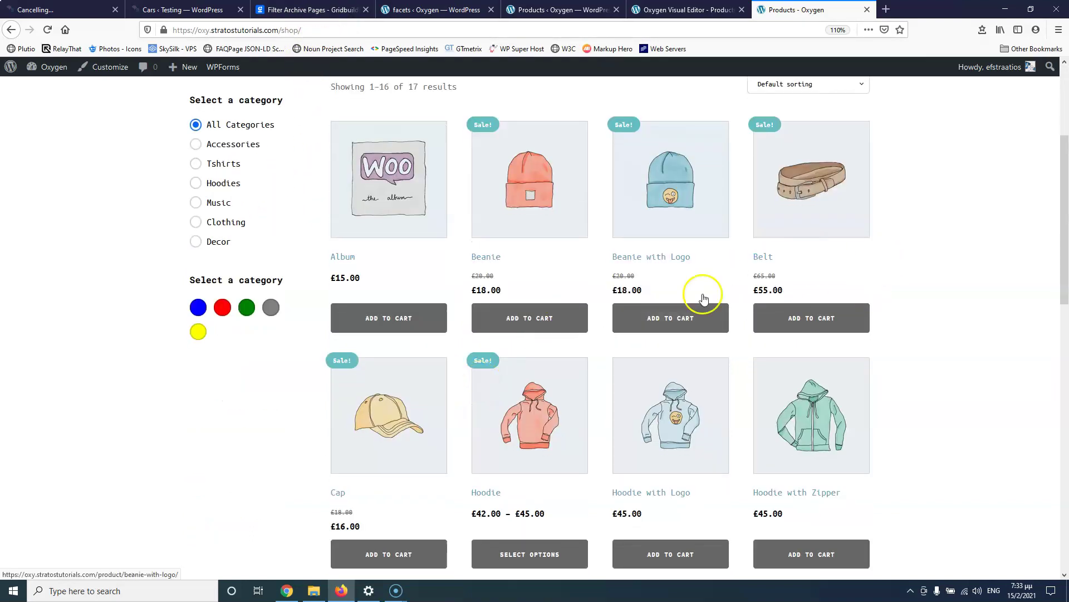
scroll(724, 328, "down", 5)
scroll(724, 328, "up", 7)
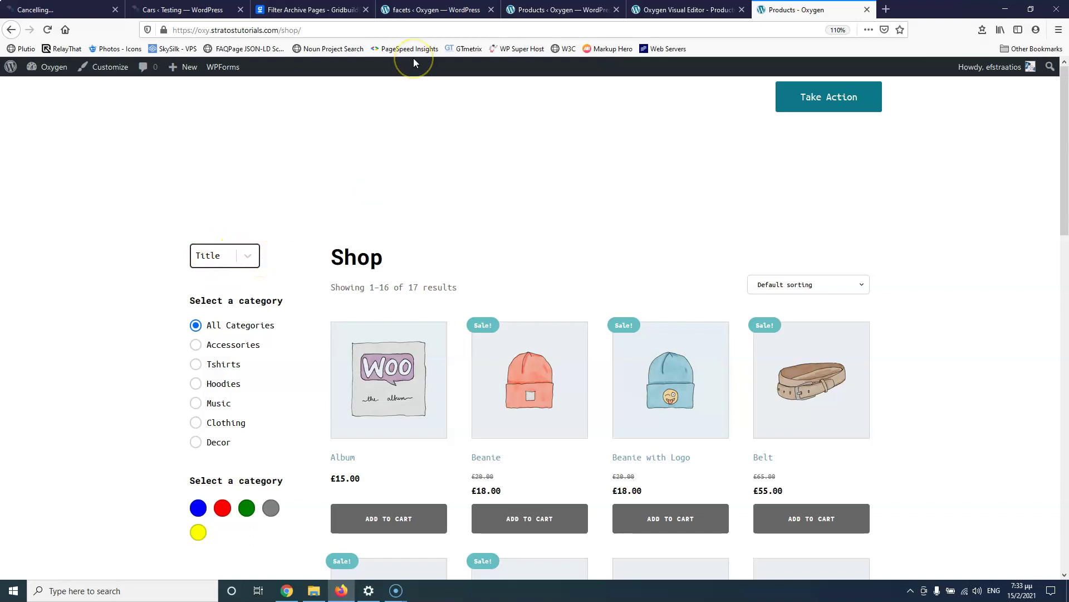
Step: Open the Filter Custom Queries guide in the WP Grid Builder documentation and read through its Principle and Page Builders sections
left_click(432, 10)
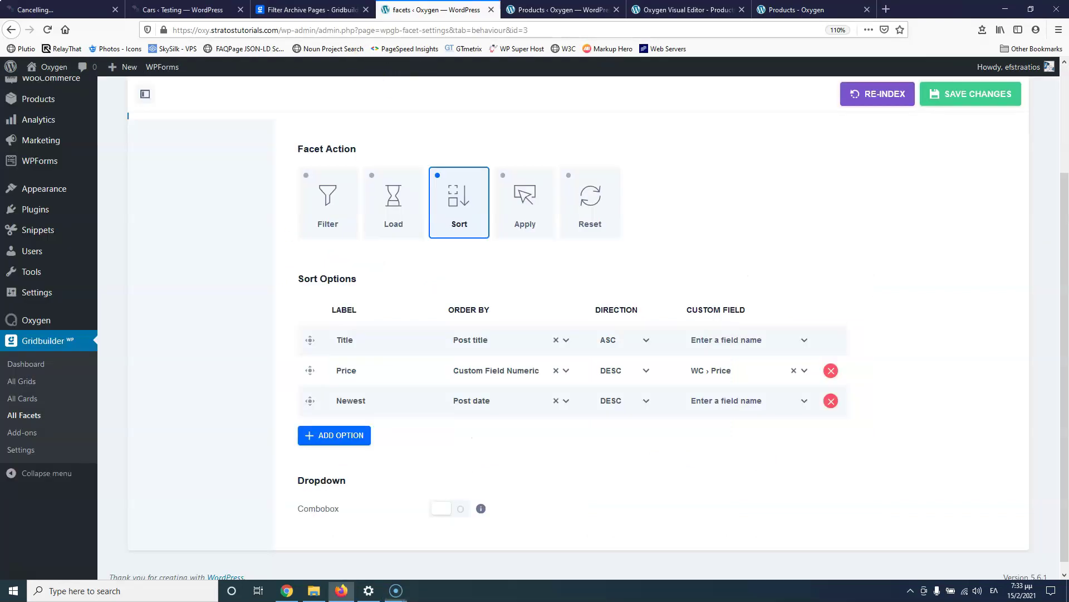
left_click(309, 9)
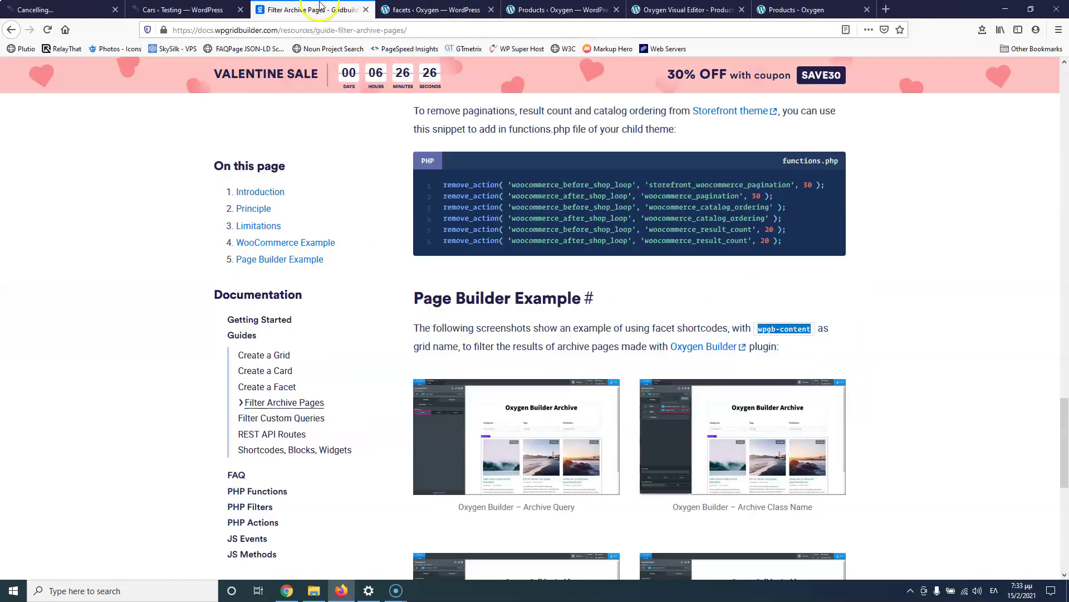
left_click(274, 422)
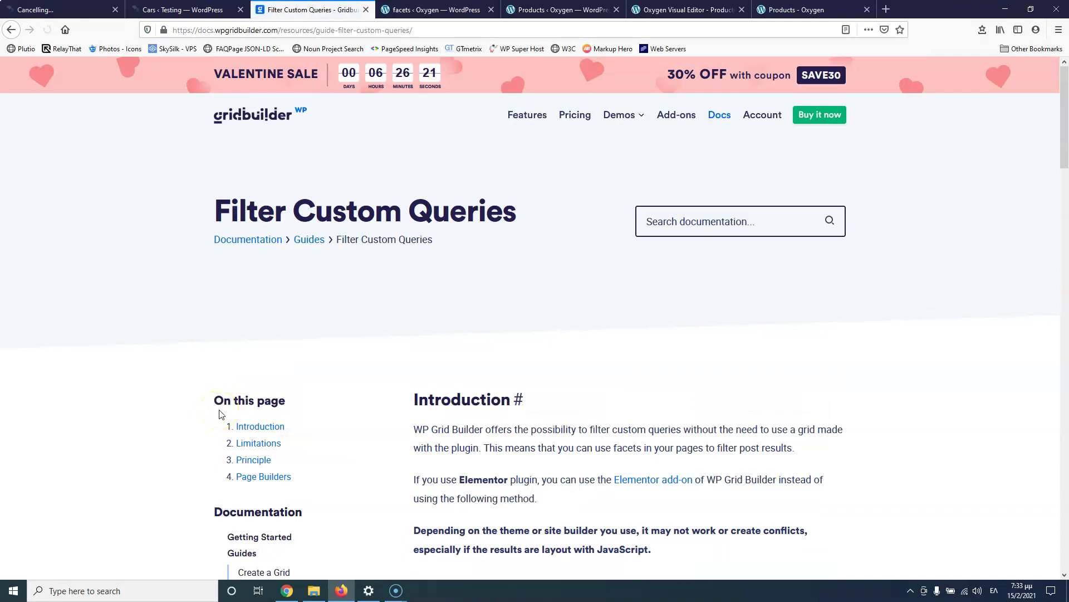
scroll(223, 403, "down", 6)
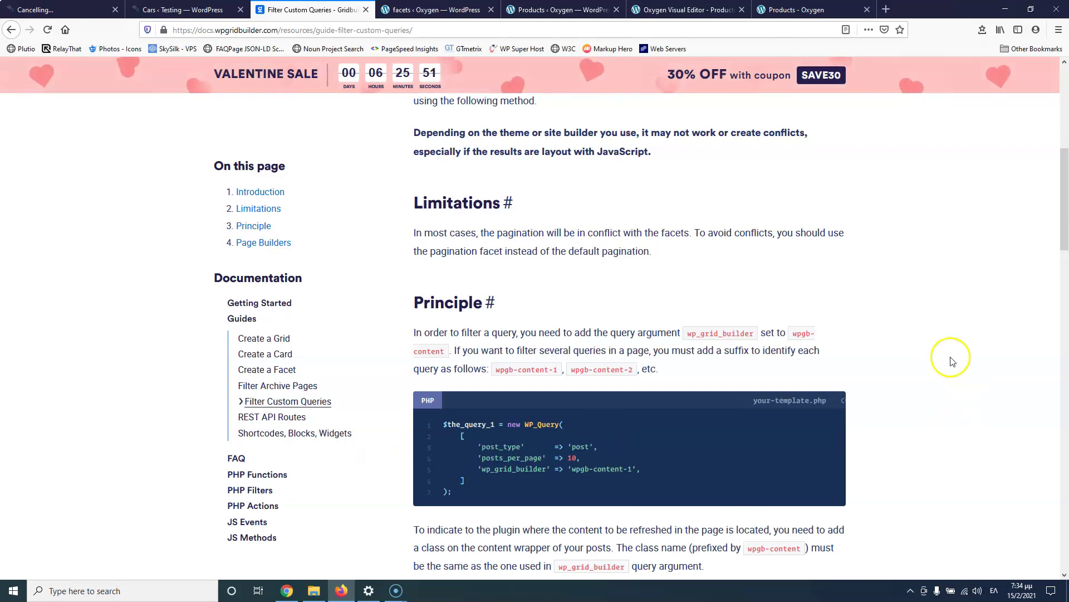
scroll(731, 434, "down", 7)
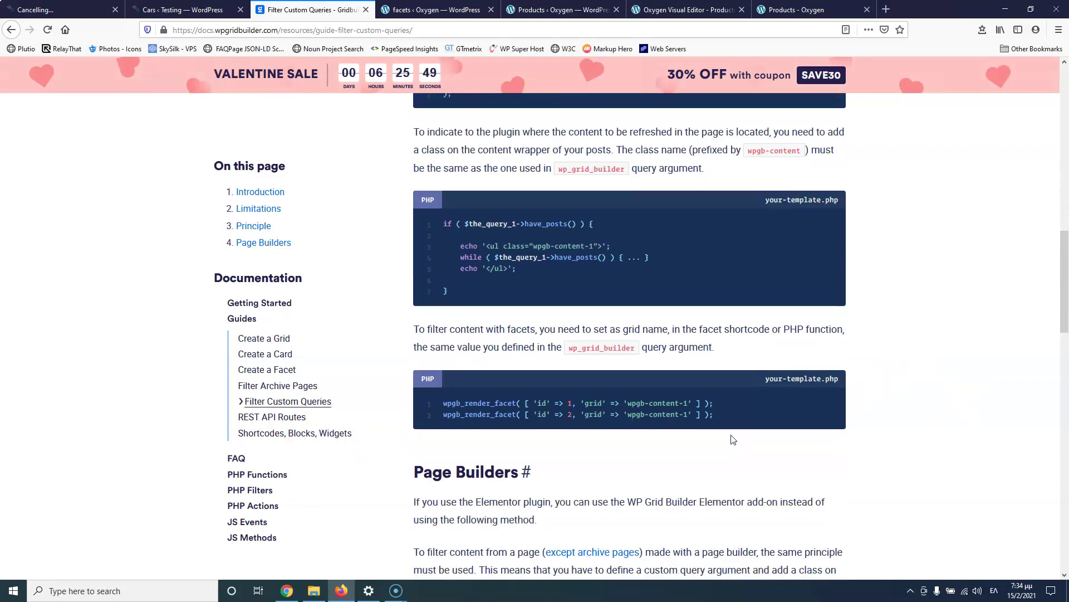
scroll(732, 438, "down", 3)
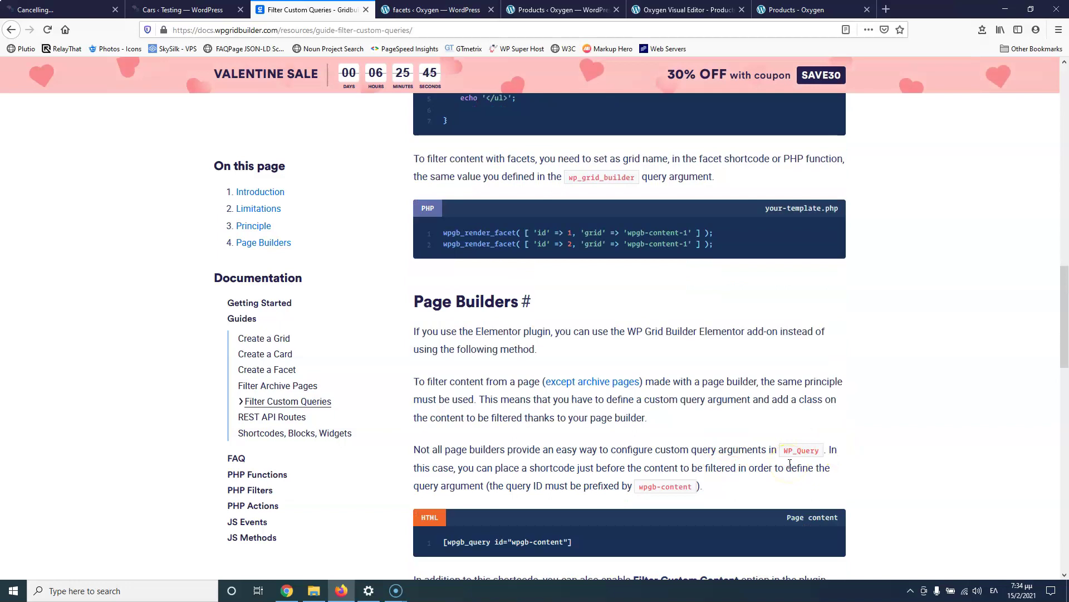
scroll(828, 433, "down", 8)
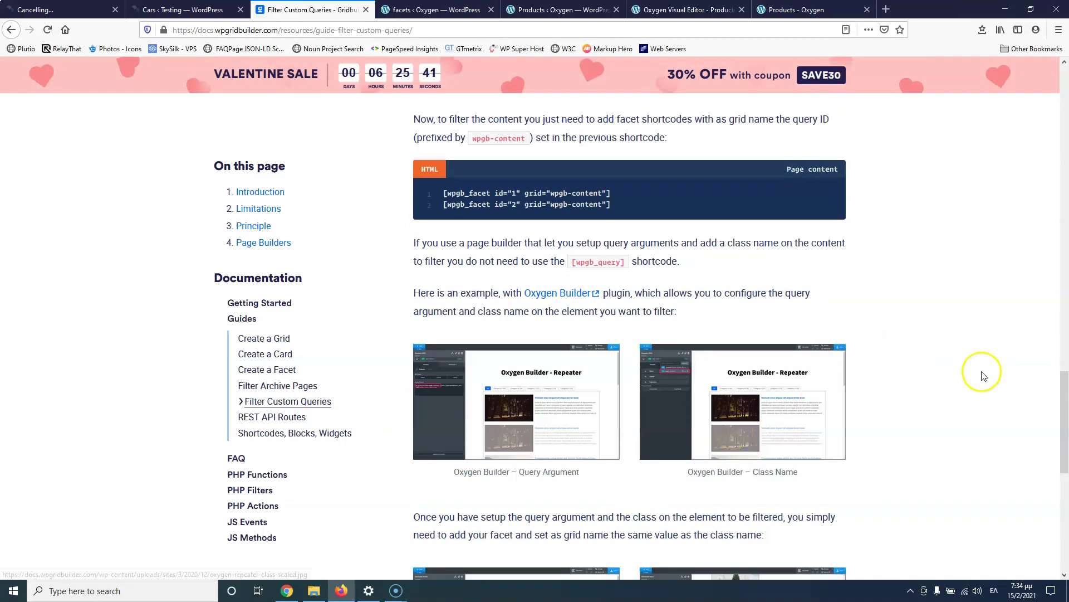
scroll(979, 372, "up", 2)
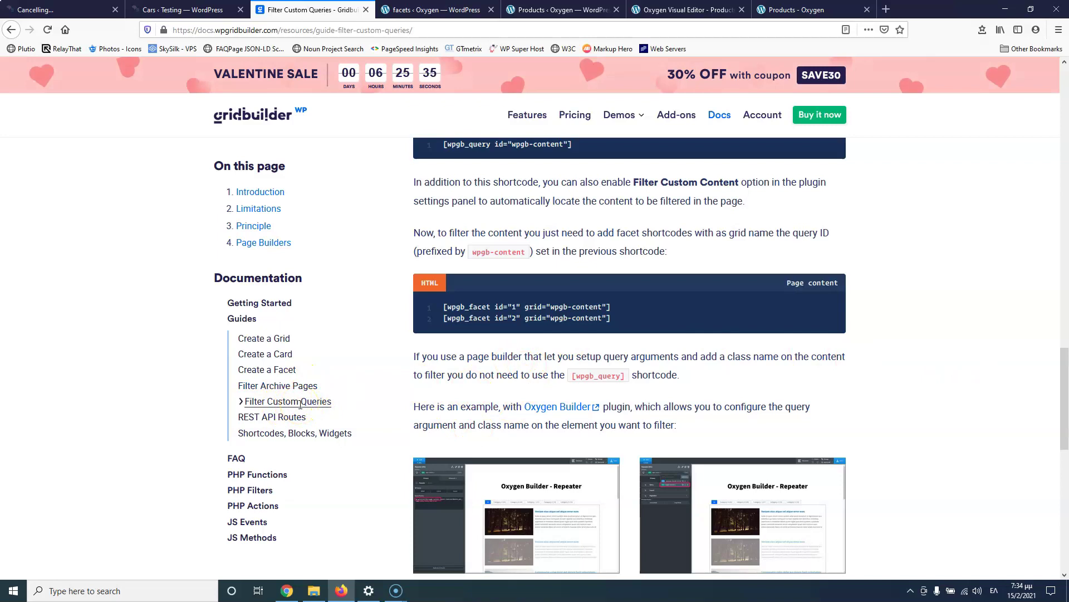
Step: Return to the WP Grid Builder facets in the site admin and create a new facet named Button
left_click(420, 9)
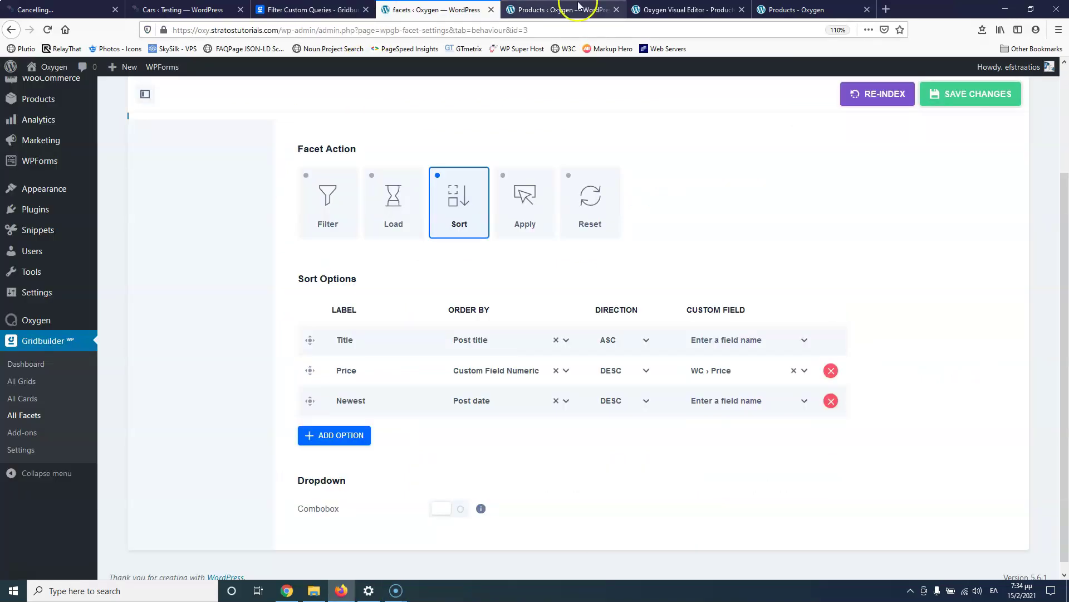
scroll(510, 168, "up", 3)
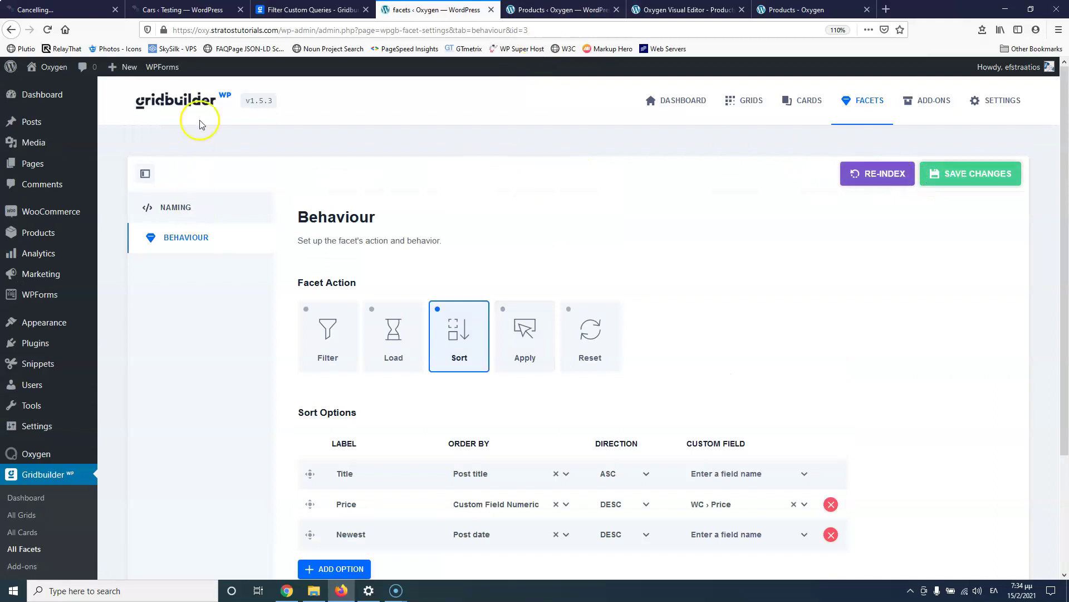
left_click(37, 549)
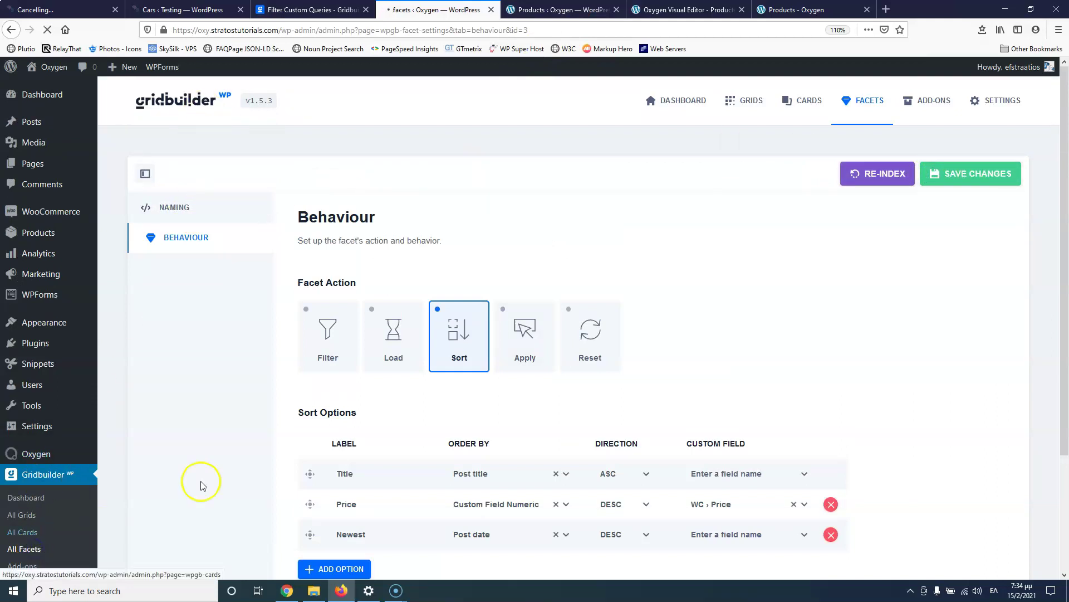
left_click(933, 205)
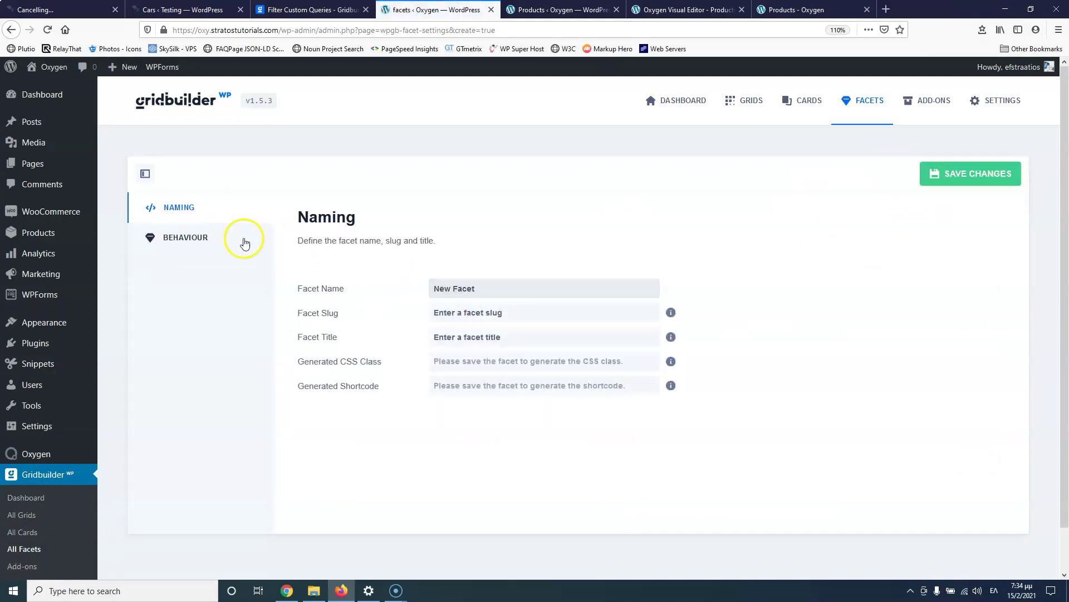
left_click(485, 289)
left_click_drag(488, 289, 410, 294)
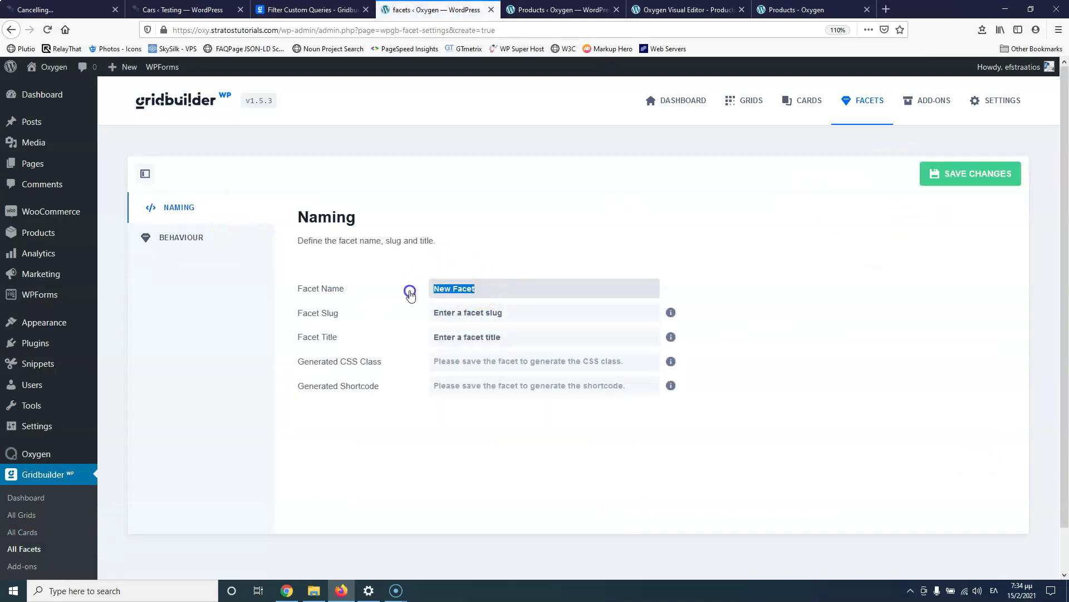
type("B")
left_click_drag(478, 289, 368, 287)
type("B")
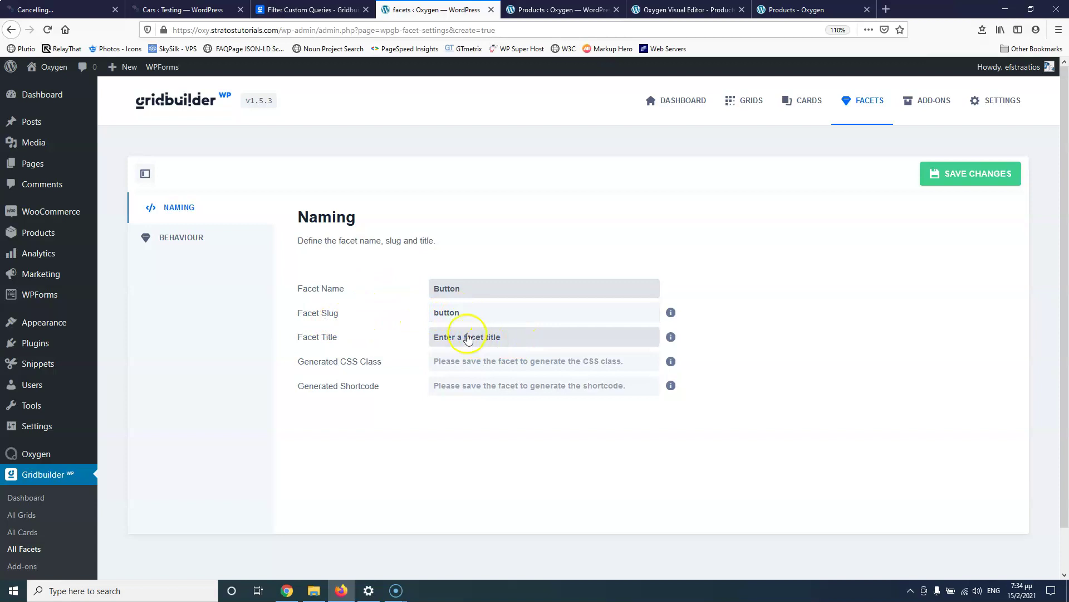
Step: Set the Button facet's behaviour to the Apply action
left_click(183, 240)
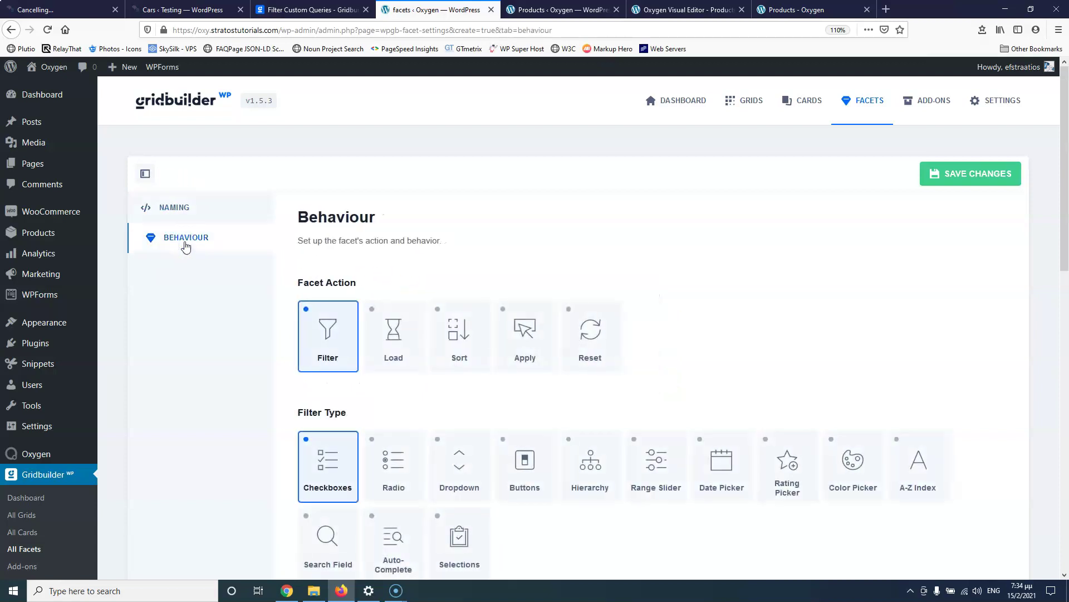
left_click(528, 333)
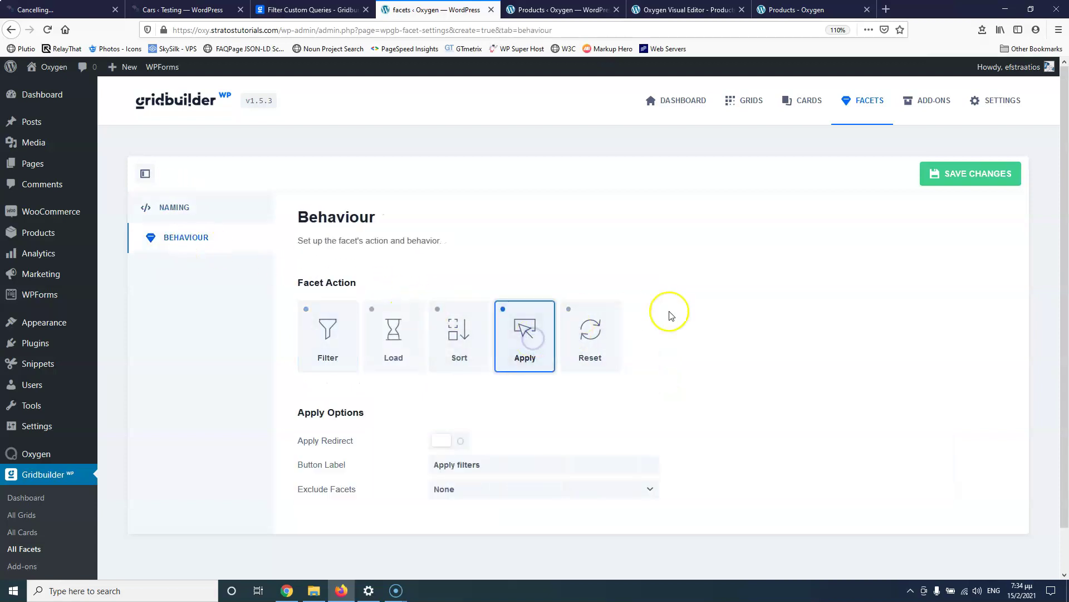
scroll(594, 318, "down", 2)
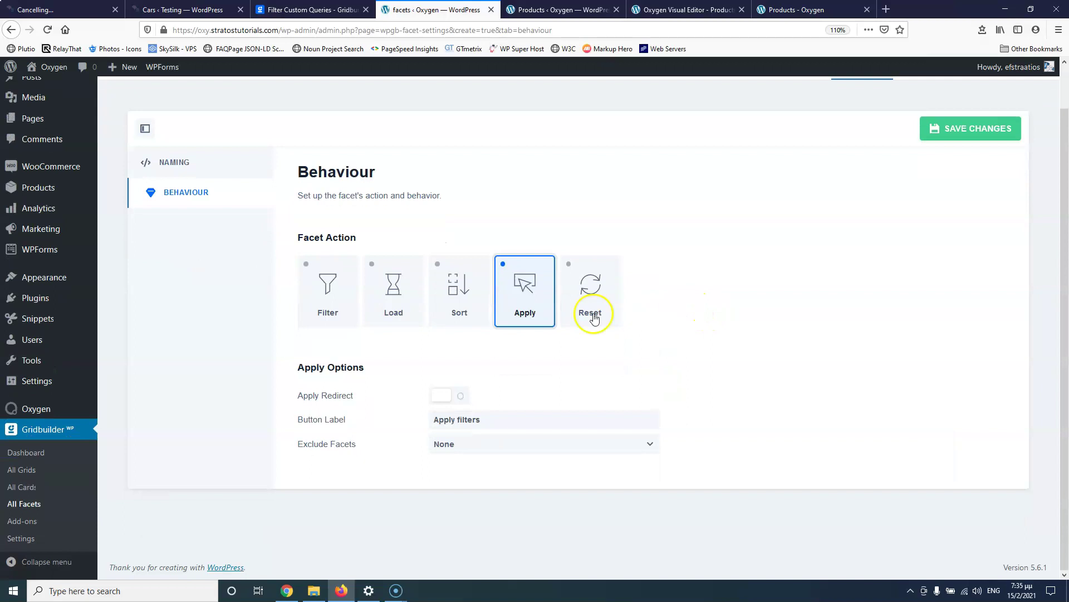
left_click(465, 396)
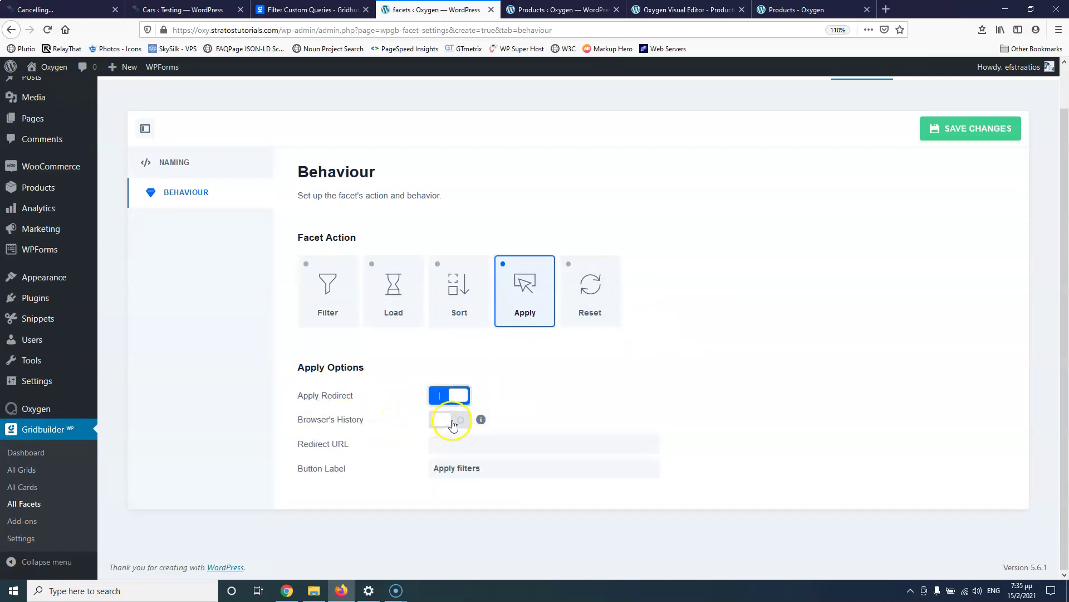
left_click(435, 401)
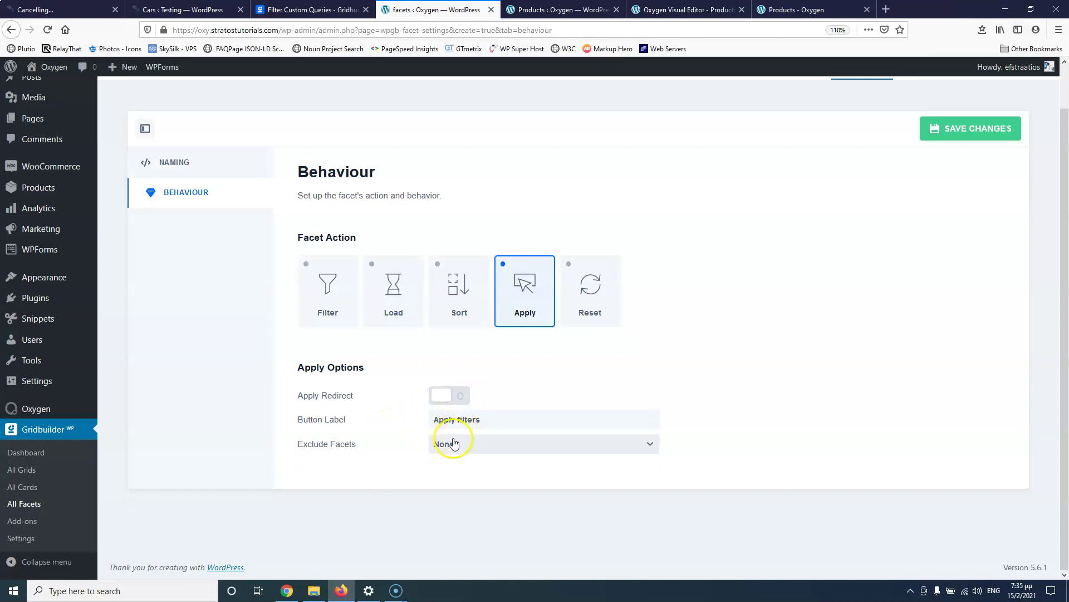
left_click(456, 397)
left_click(443, 398)
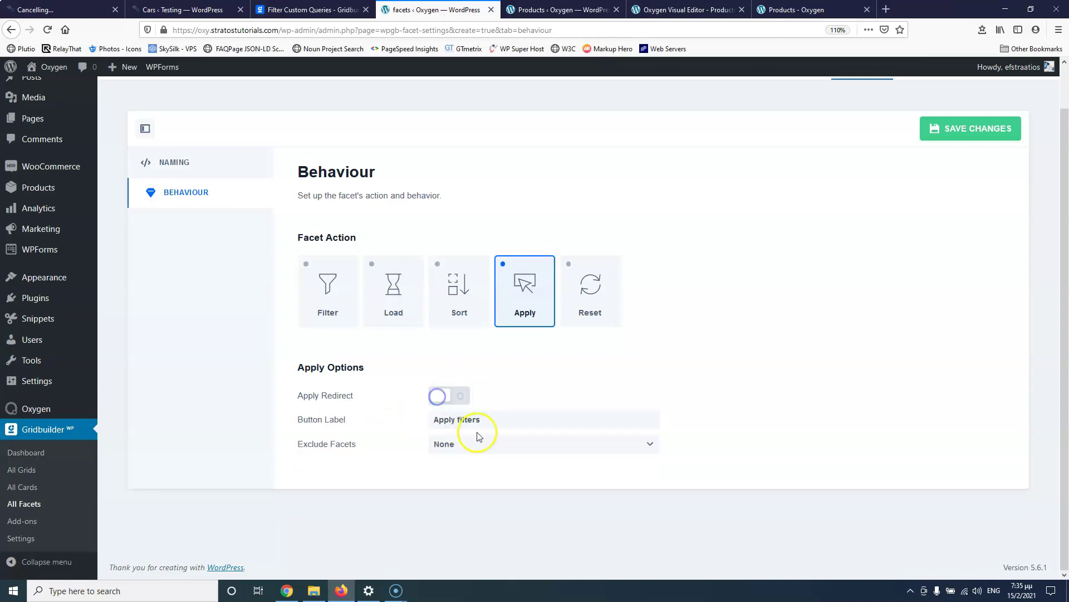
Step: Change the facet's button label to Apply, leave Exclude Facets at None, and save the facet
left_click(435, 420)
left_click_drag(496, 420, 401, 423)
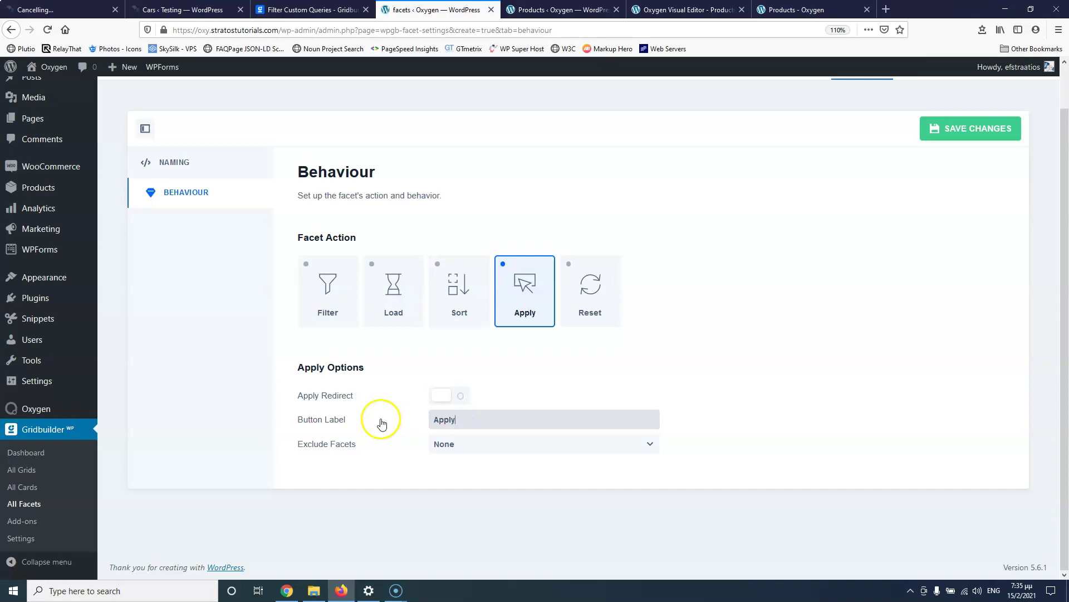
left_click(507, 449)
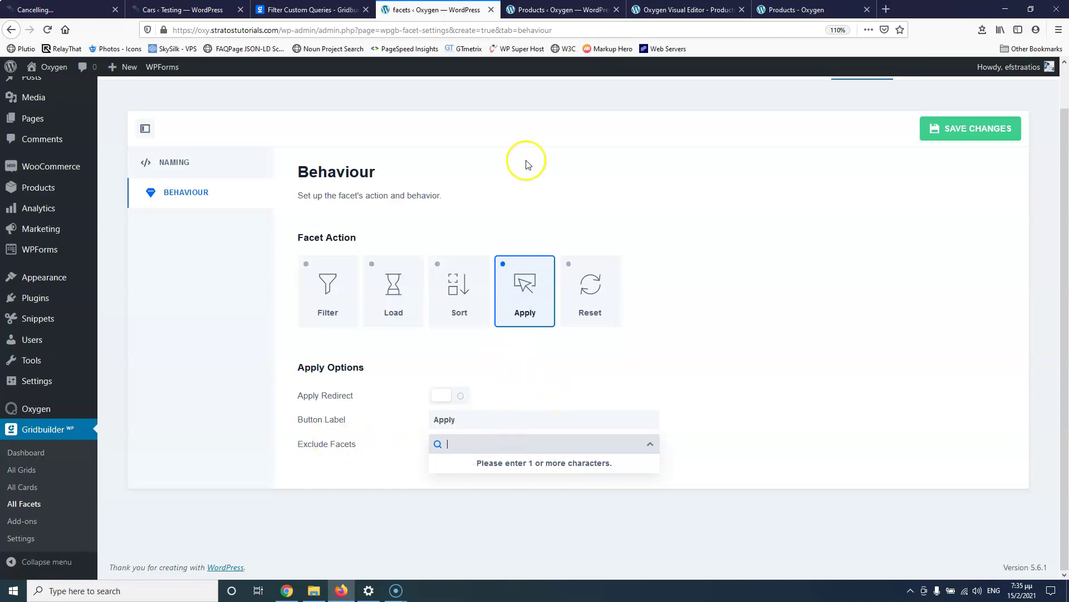
left_click(550, 4)
left_click(980, 131)
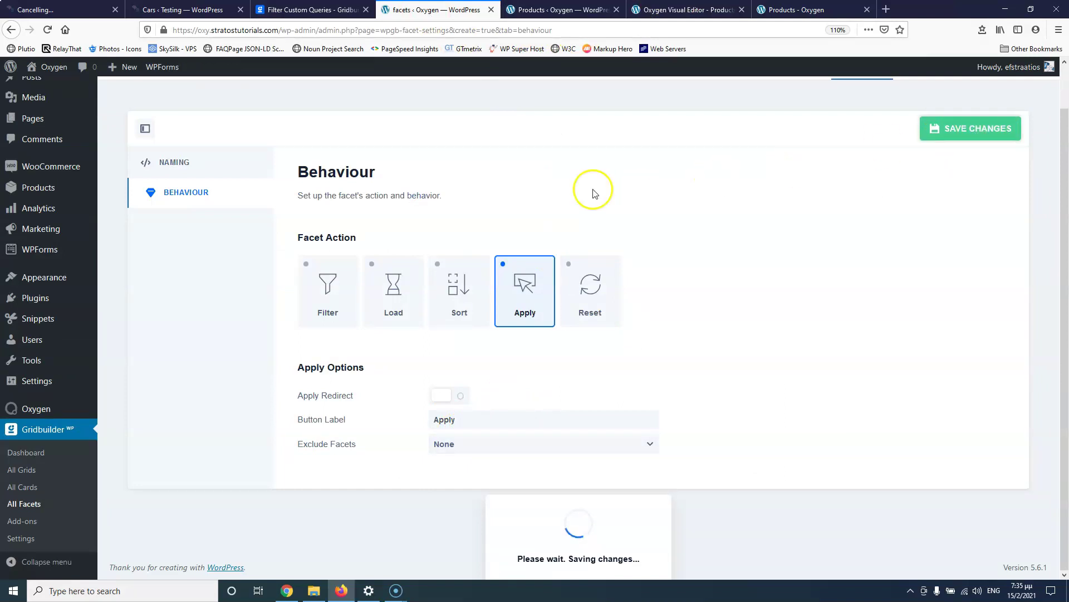
Step: Check the Button facet's shortcode ID in its naming settings and switch to the Oxygen editor of the product archive template
left_click(190, 166)
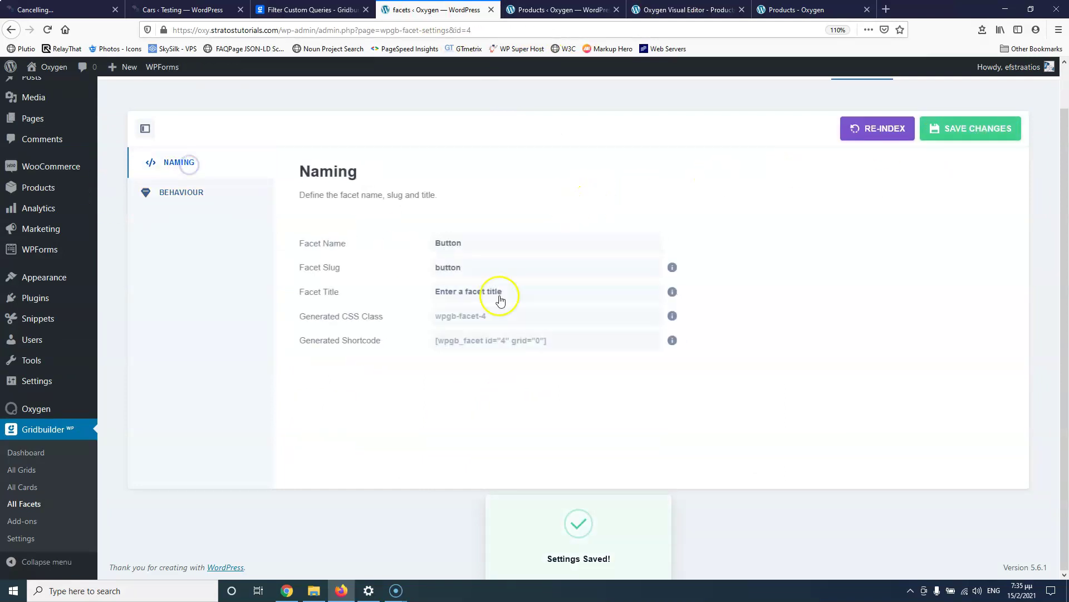
key("ctrl+Tab")
key("ctrl+Tab")
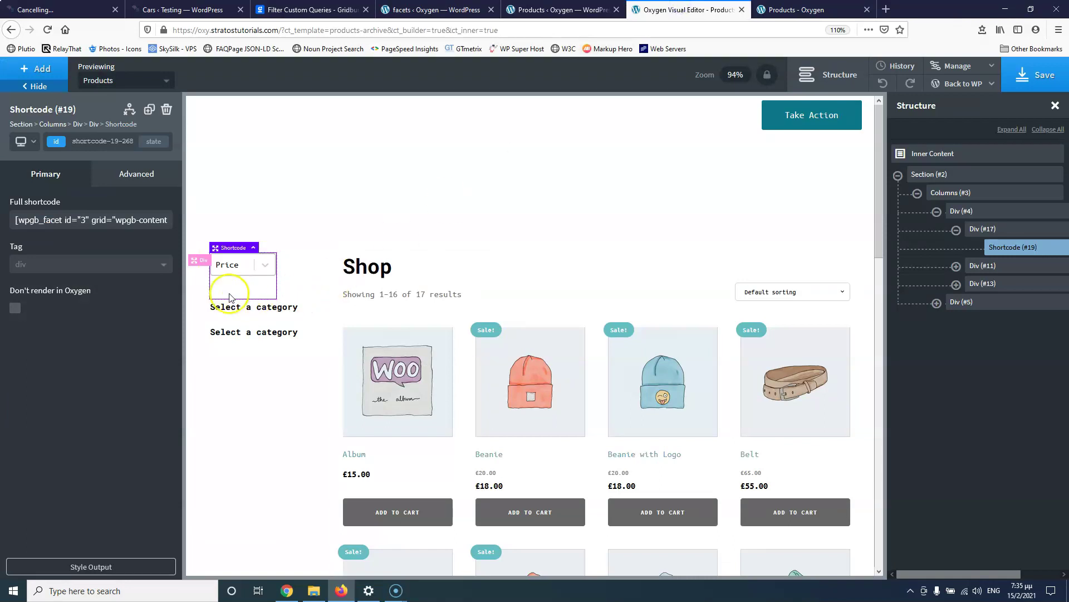
left_click(257, 332)
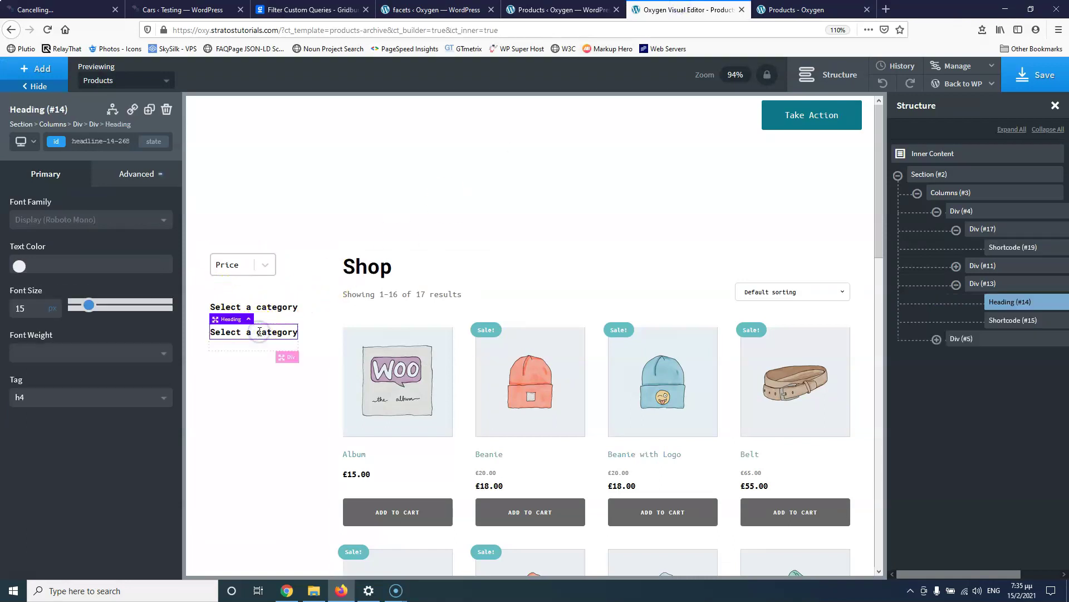
left_click(149, 109)
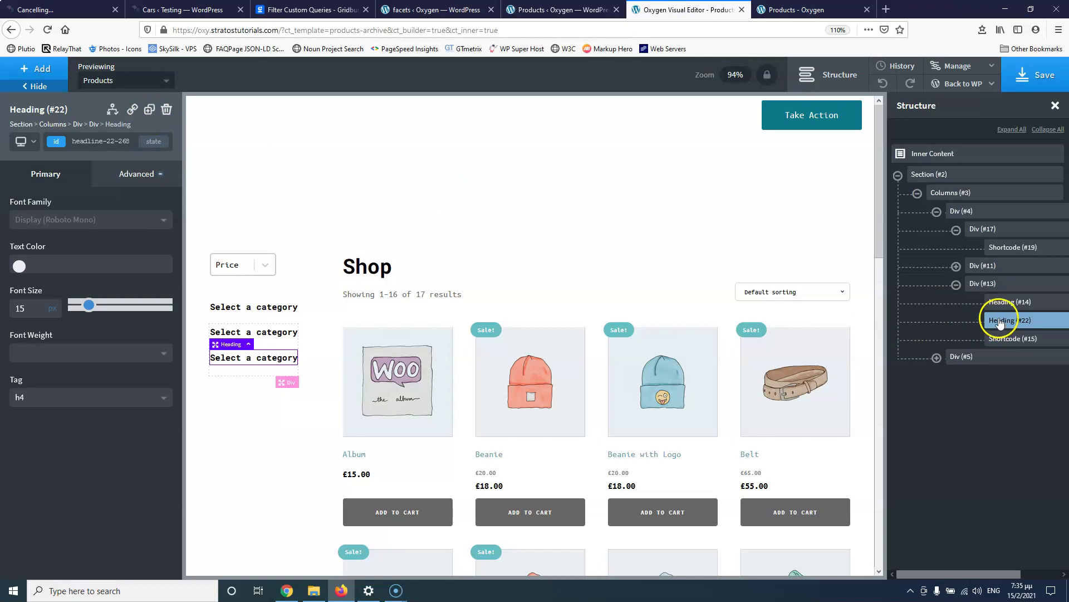
left_click(166, 109)
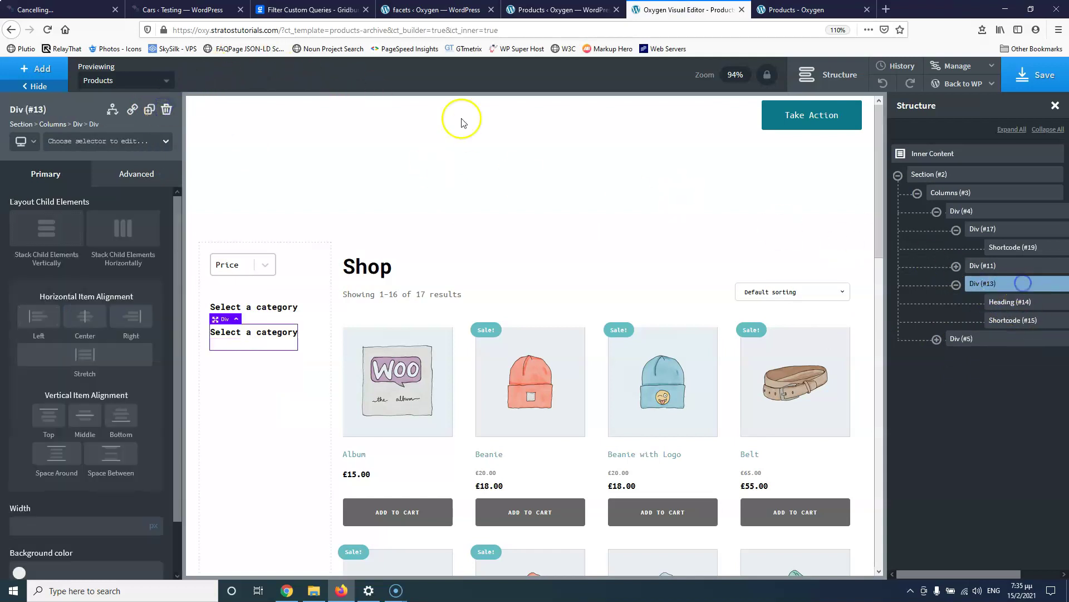
Step: Duplicate the color filter's div in the shop sidebar and delete the heading inside the copy
left_click(149, 109)
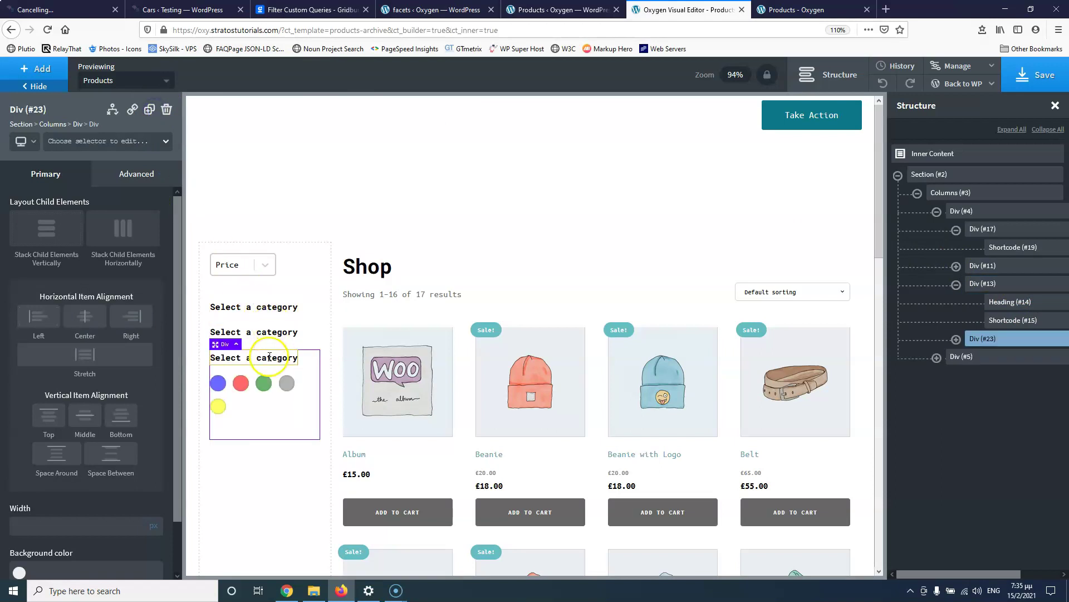
left_click(166, 109)
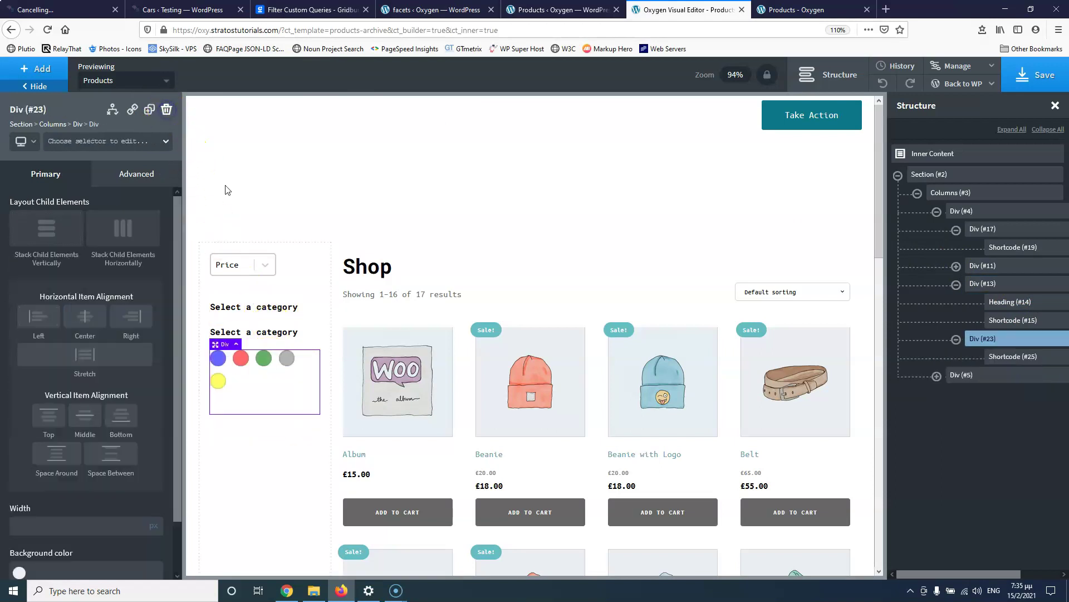
Step: Change the facet ID in the copied div's shortcode to 4 and save the template
left_click(1039, 356)
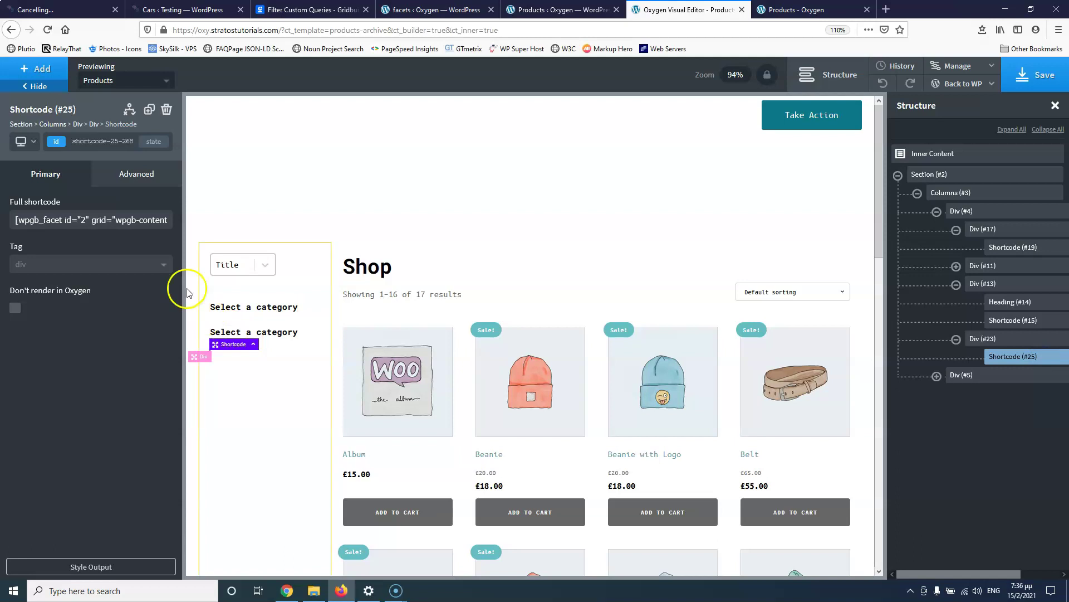
left_click(85, 219)
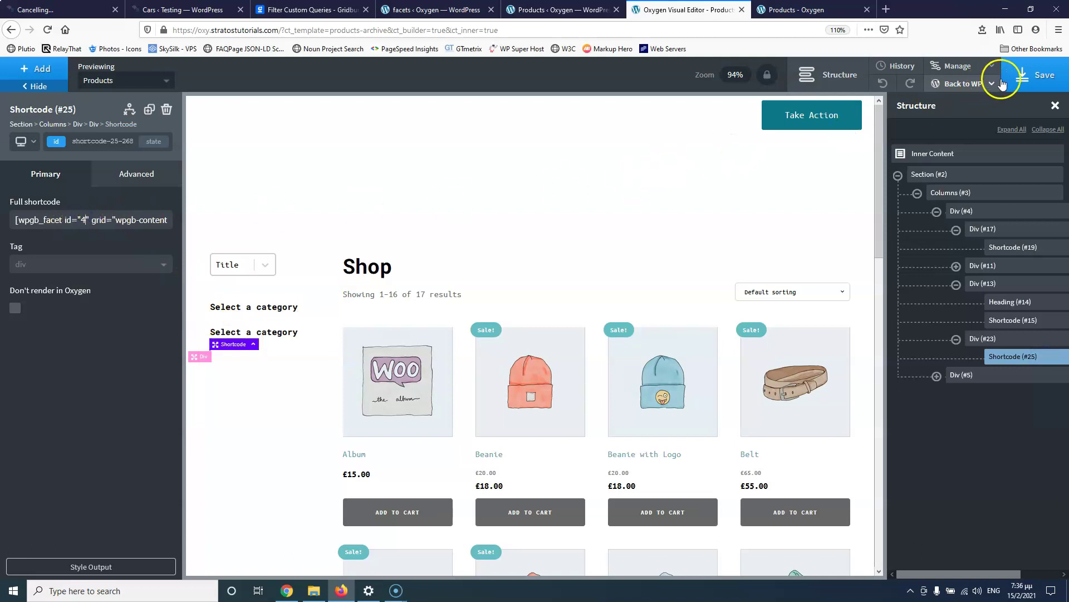
left_click(1030, 76)
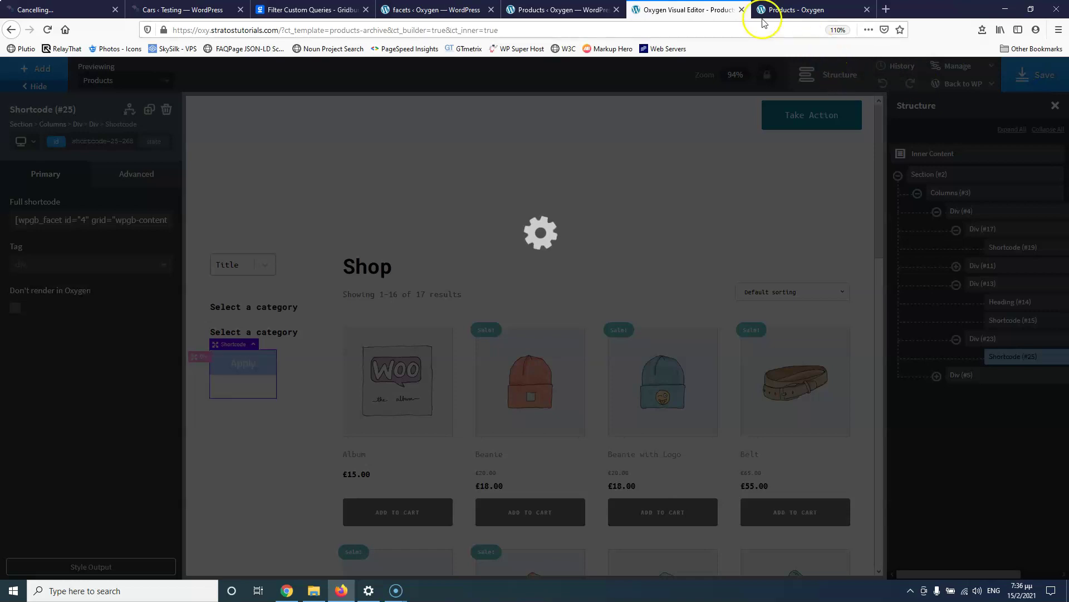
Step: Reload the live shop page and test the Apply button by filtering products to Hoodies and back to All Categories
left_click(796, 11)
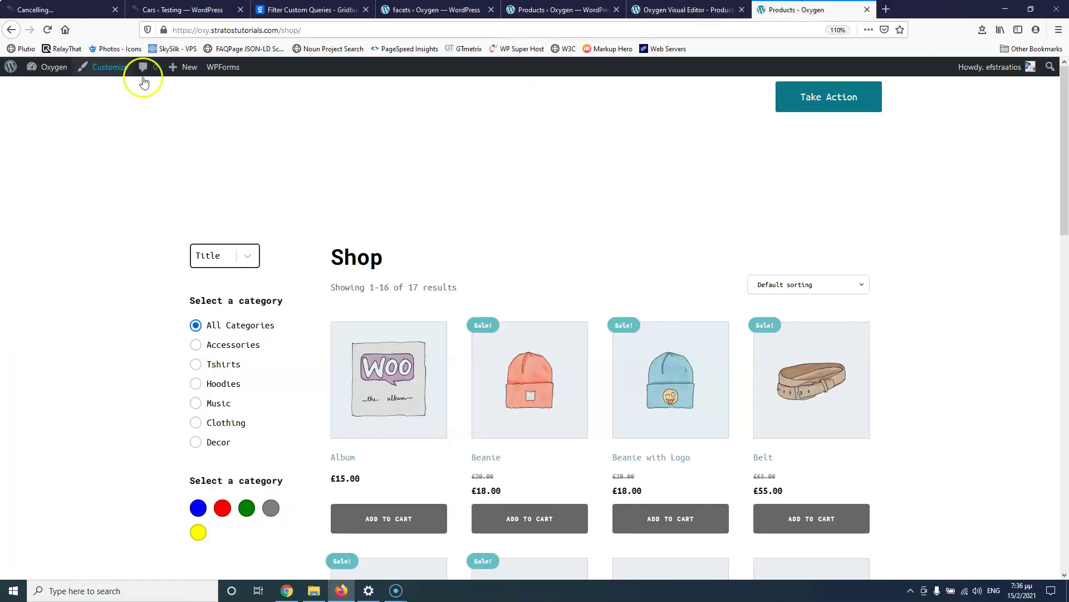
left_click(48, 30)
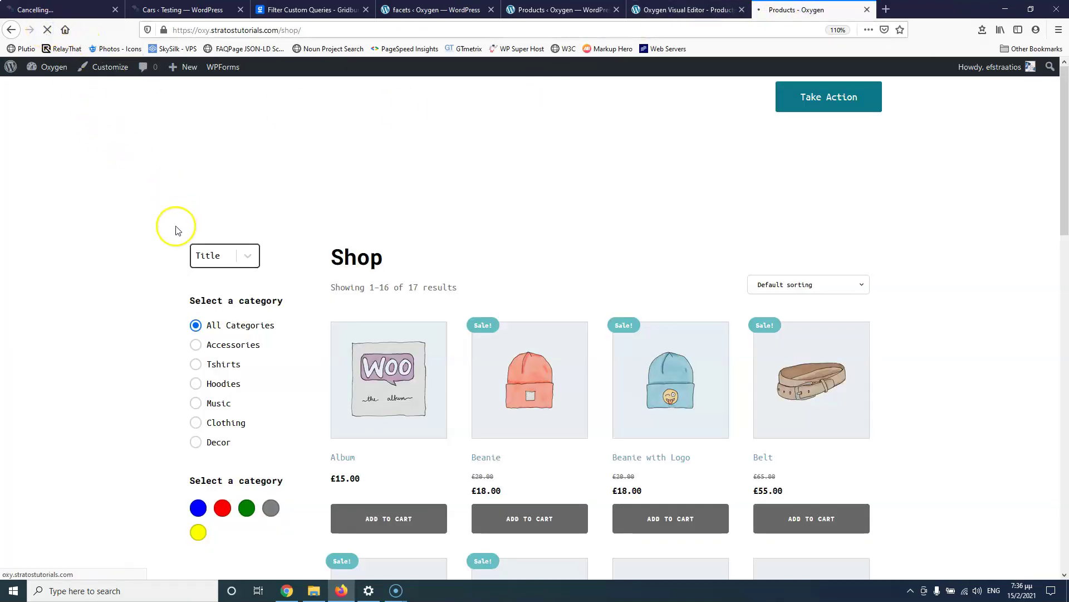
scroll(195, 296, "down", 3)
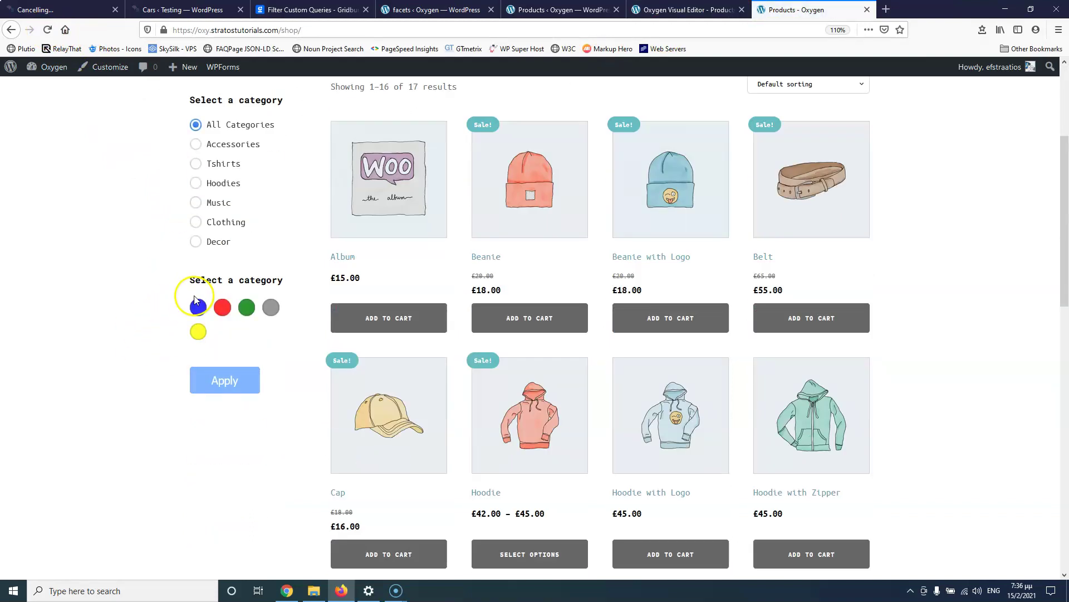
left_click(195, 184)
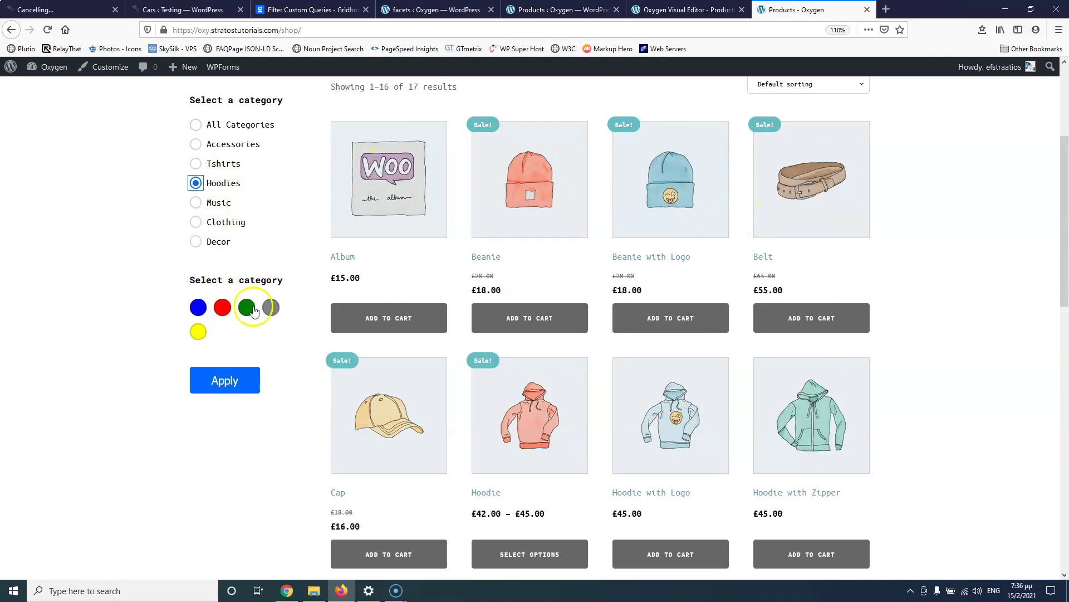
left_click(229, 384)
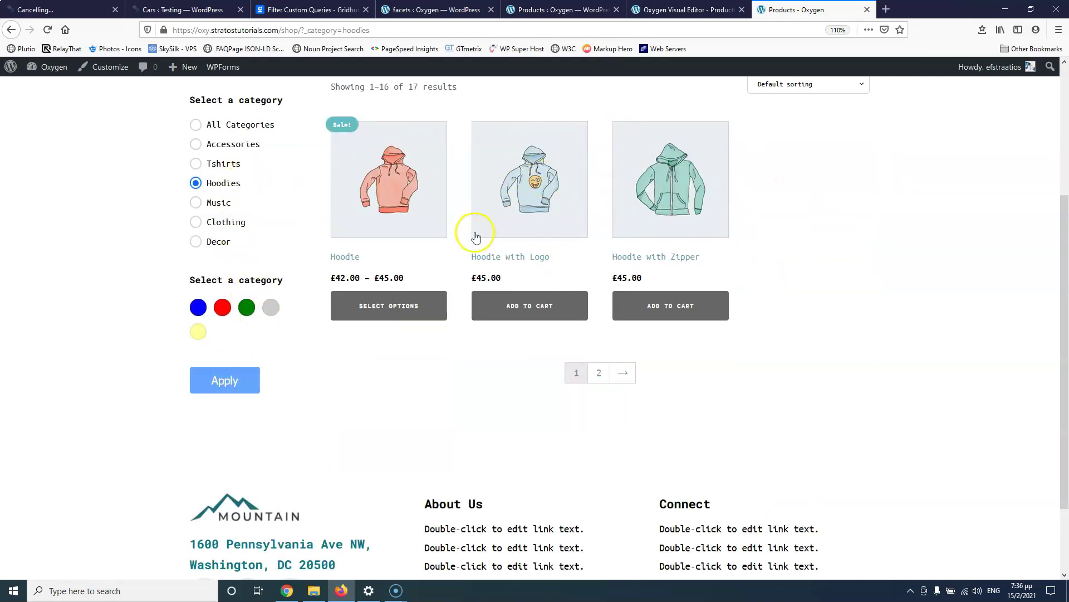
left_click(197, 125)
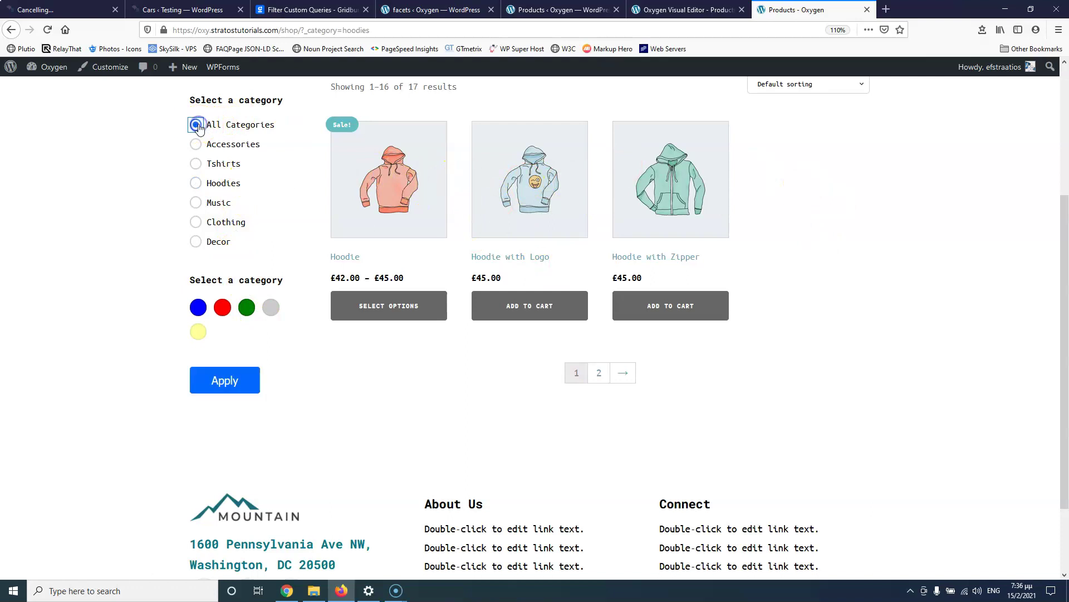
left_click(233, 381)
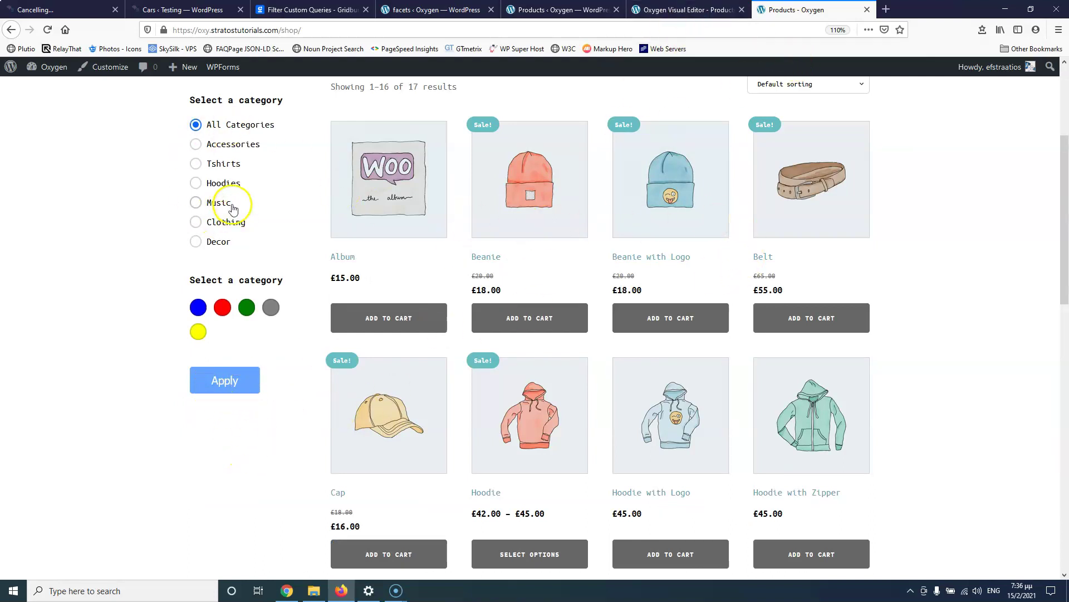
scroll(220, 278, "up", 3)
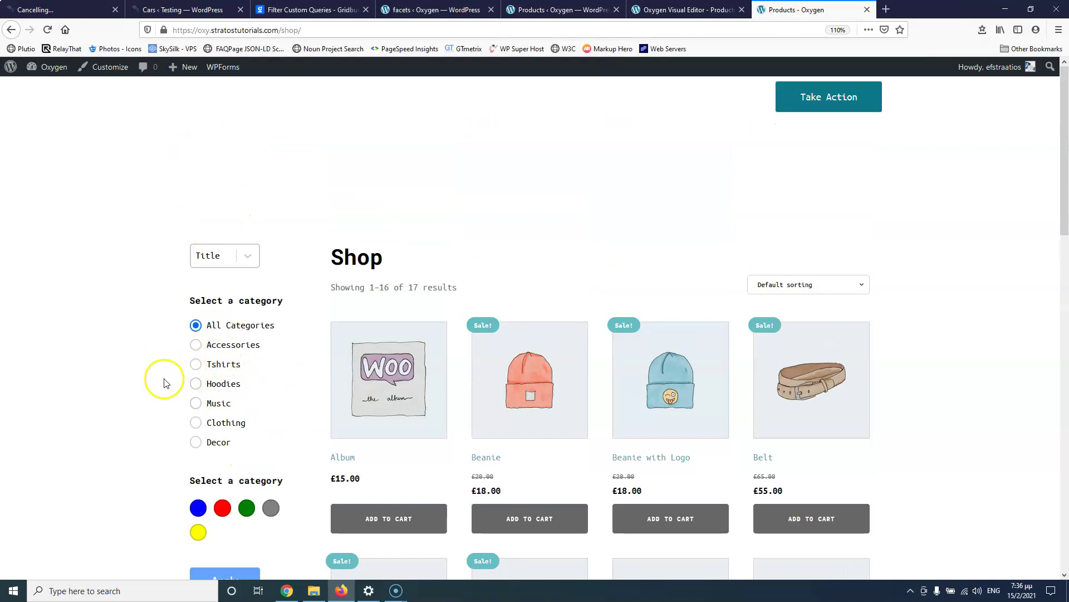
scroll(208, 386, "down", 2)
scroll(208, 386, "down", 1)
Step: Return to the Filter Custom Queries guide in the WP Grid Builder documentation and examine its introduction
left_click(685, 9)
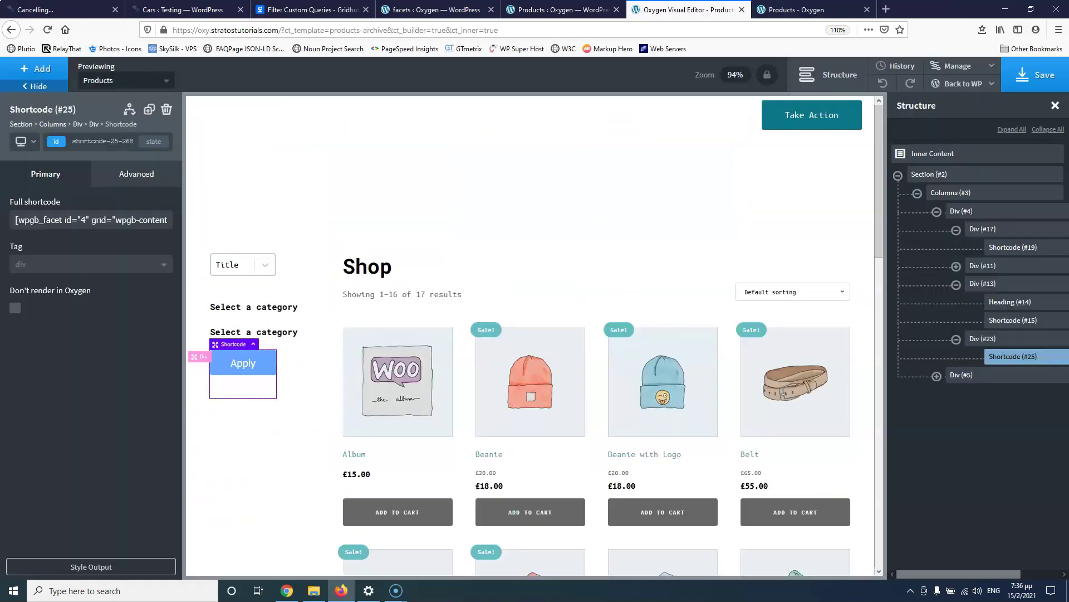
left_click(585, 9)
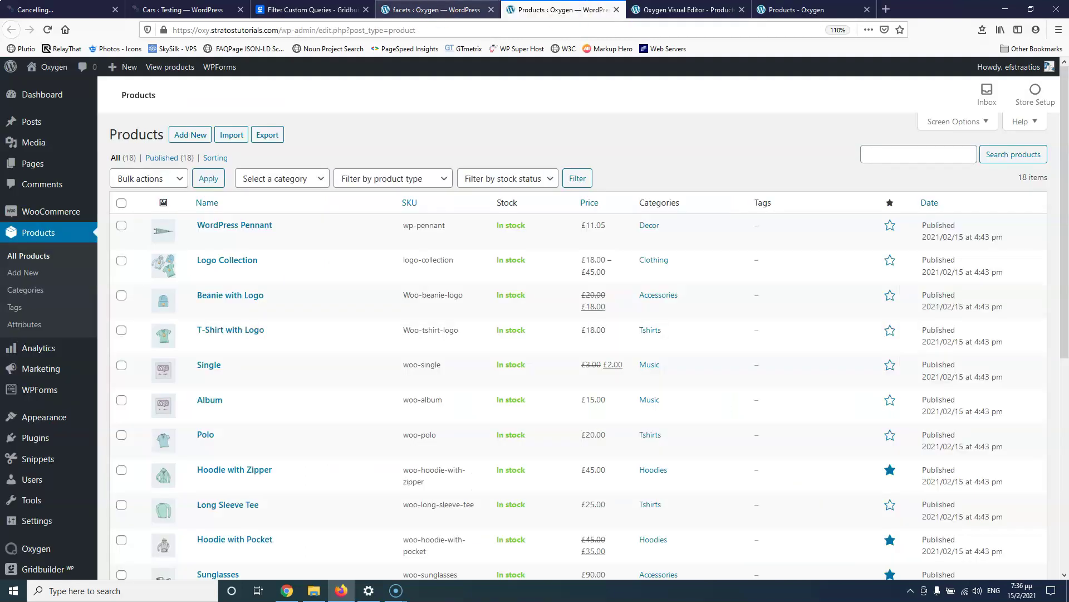
left_click(444, 10)
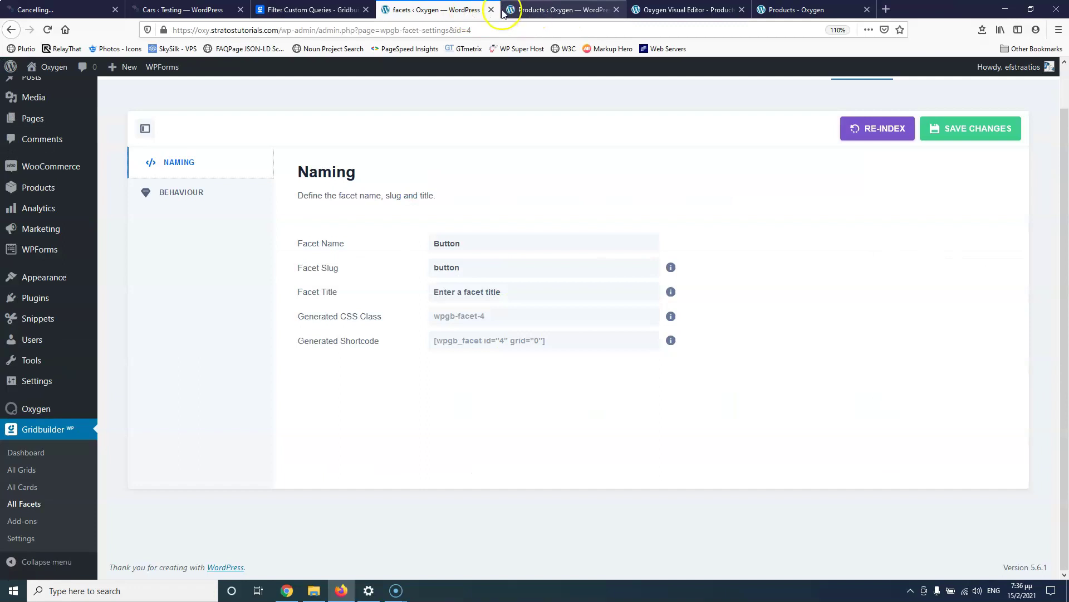
left_click(294, 10)
scroll(500, 194, "up", 6)
scroll(500, 193, "up", 15)
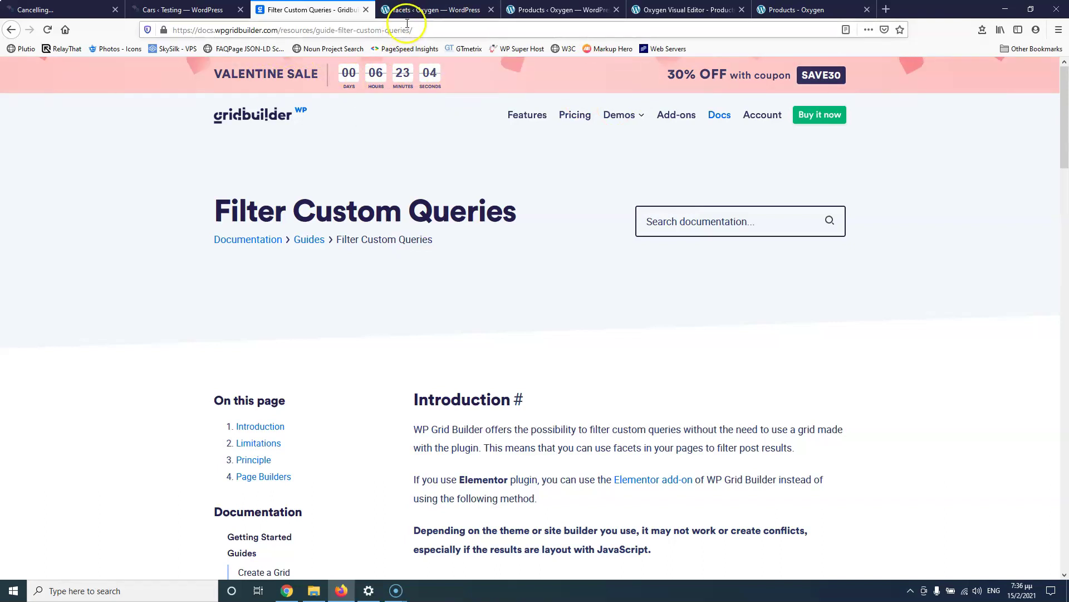
Step: Return to the site admin and review the list of all facets with their data sources and shortcodes
left_click(425, 10)
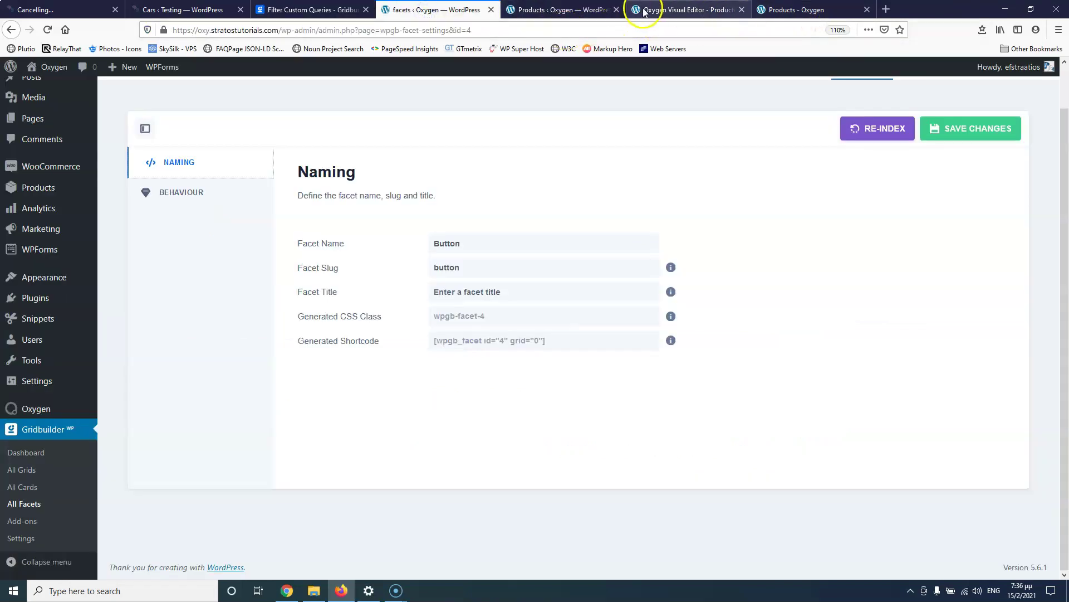
left_click(532, 10)
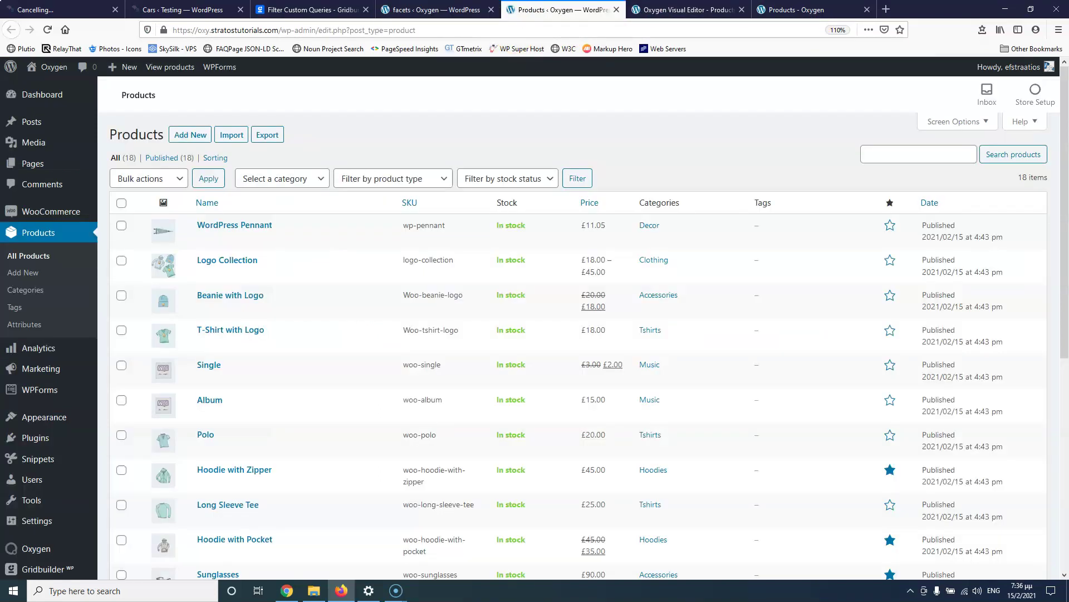
left_click(641, 10)
left_click(450, 12)
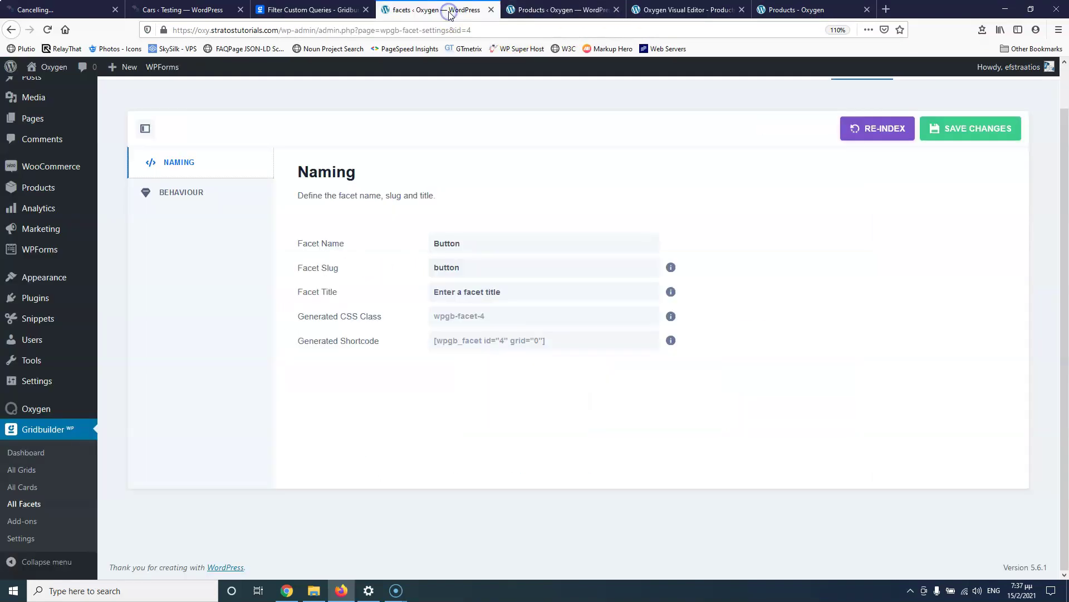
left_click(25, 504)
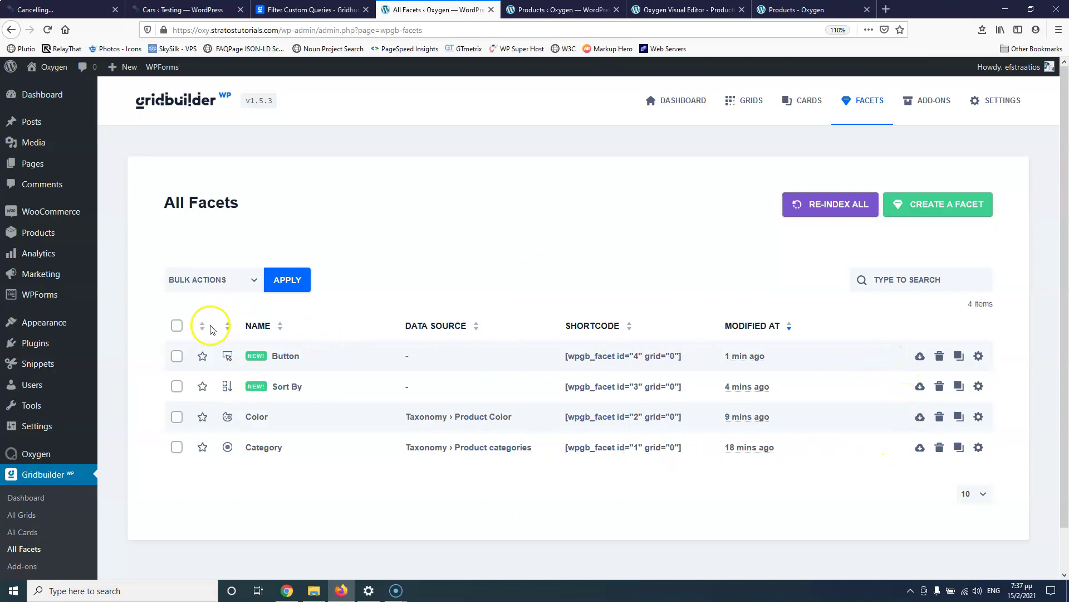
left_click(176, 389)
left_click(499, 488)
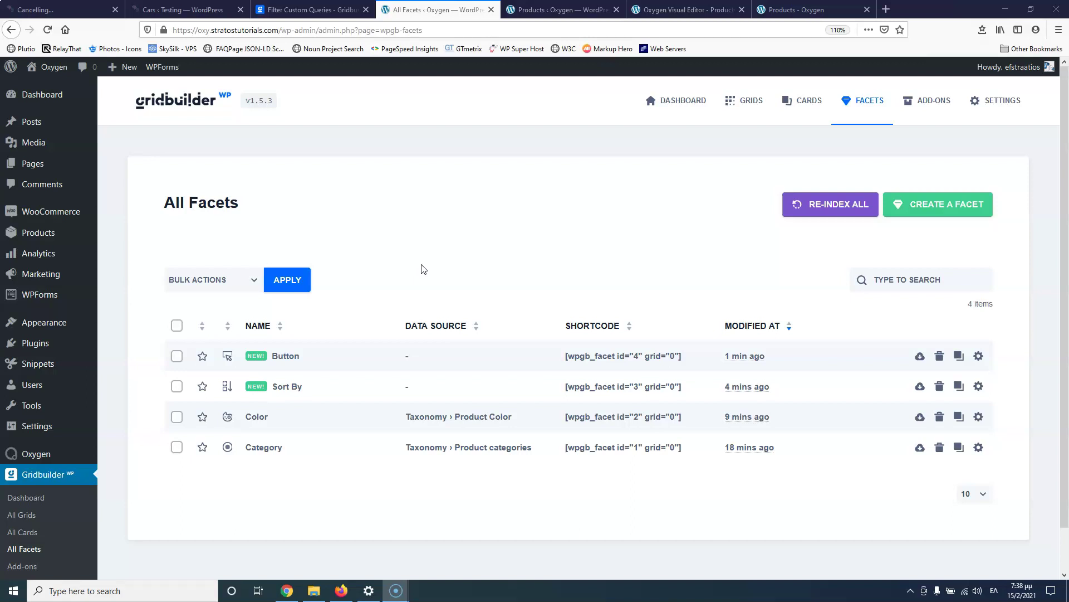
left_click(421, 269)
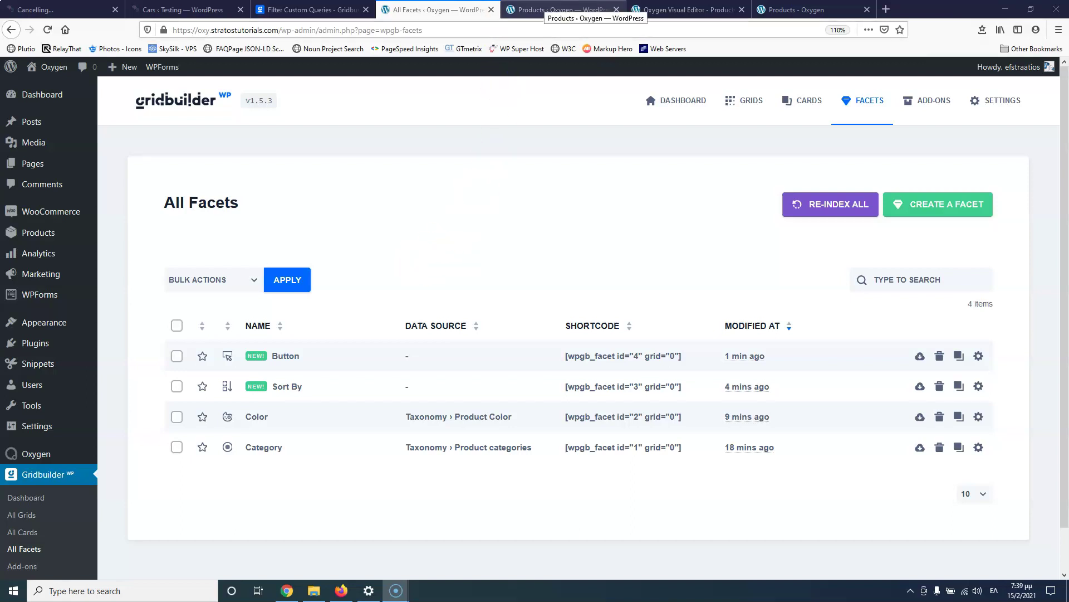
Step: Go back to the live shop page and look over the finished sidebar filters, Apply button and product grid
left_click(568, 11)
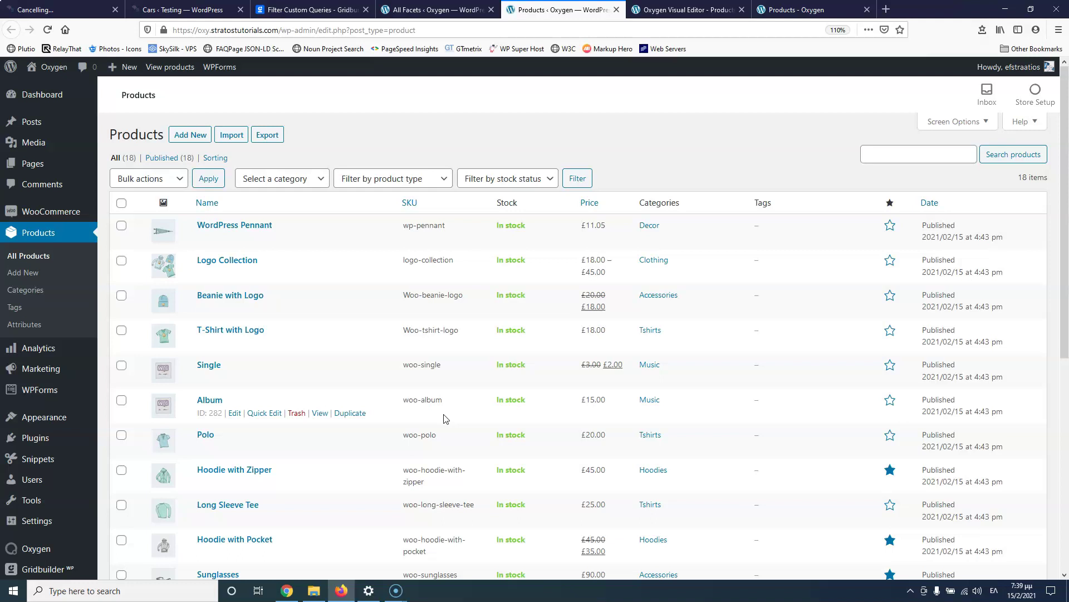
left_click(808, 9)
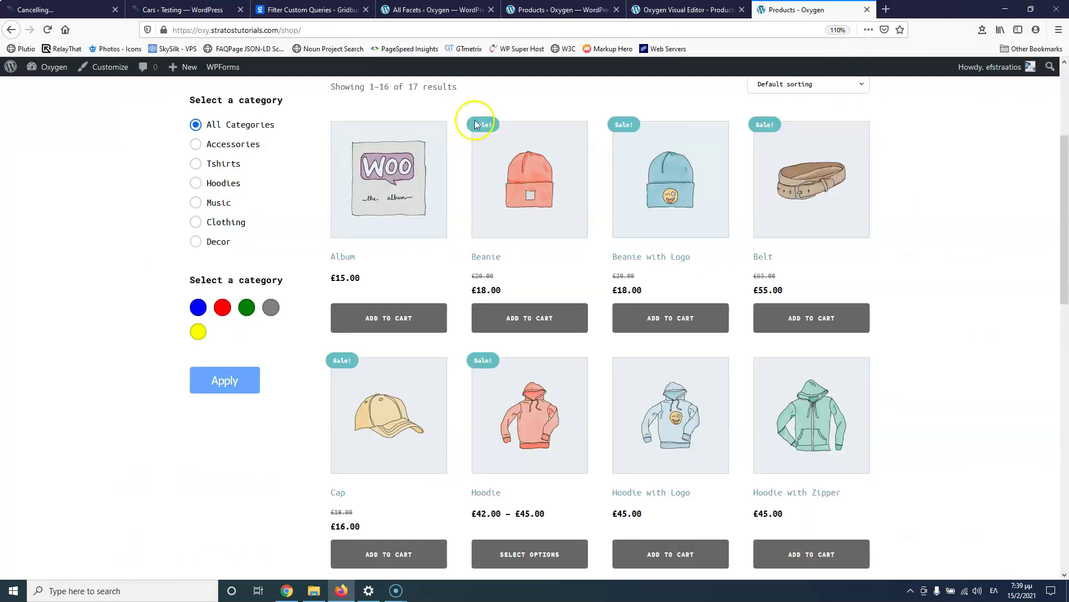
scroll(228, 273, "up", 4)
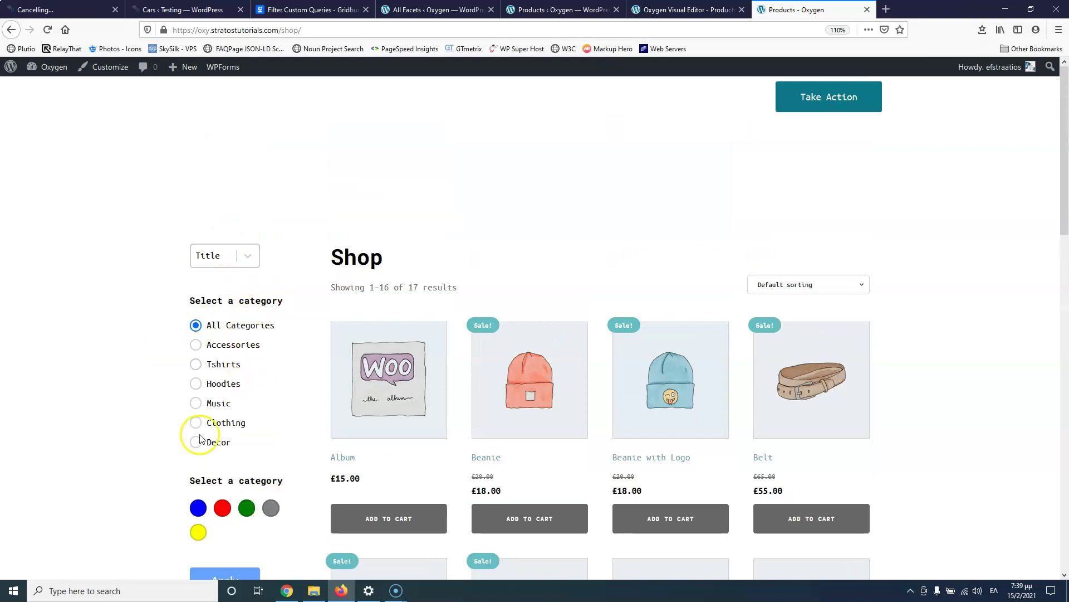
scroll(245, 363, "down", 6)
scroll(246, 363, "up", 6)
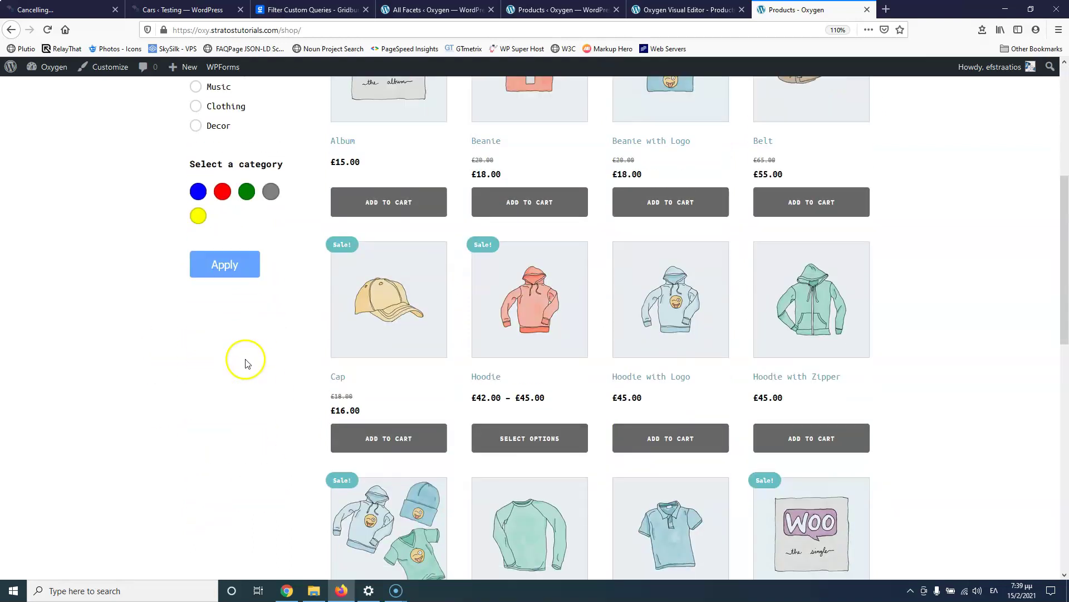
scroll(245, 335, "down", 6)
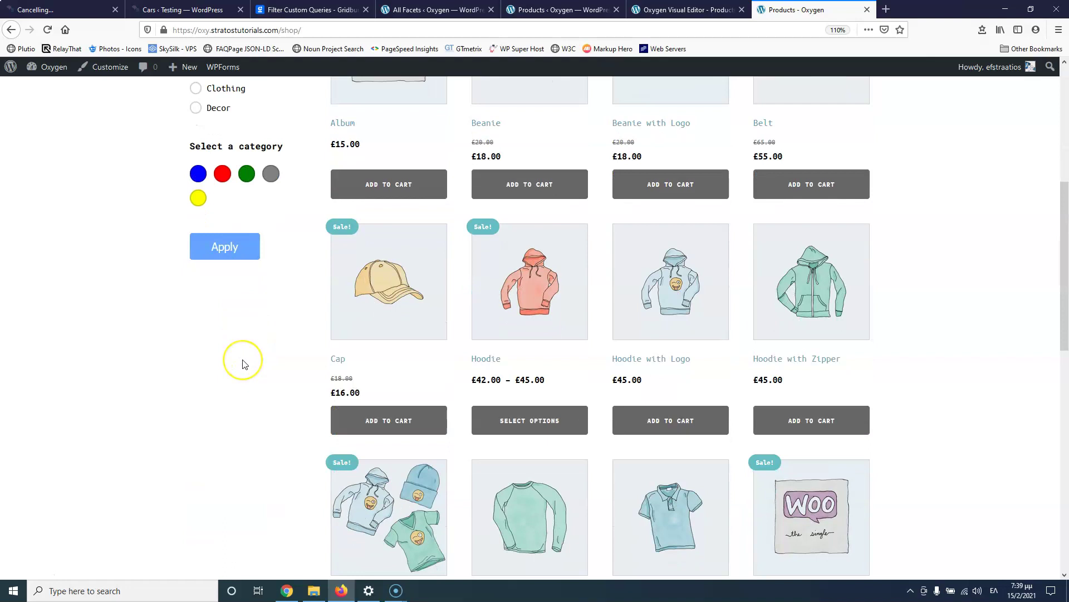
scroll(243, 357, "up", 4)
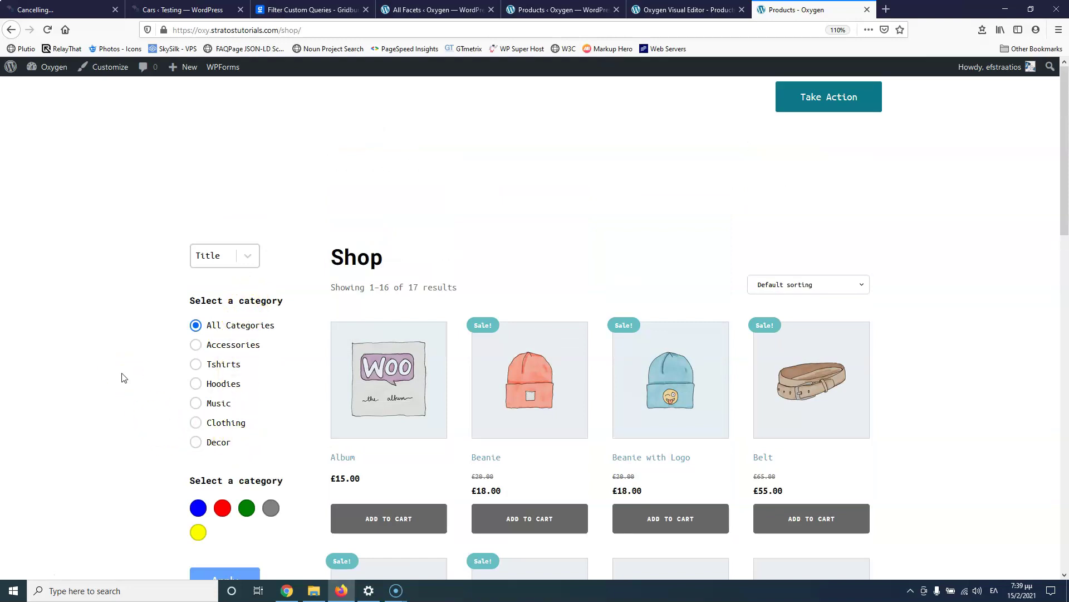
key("F10")
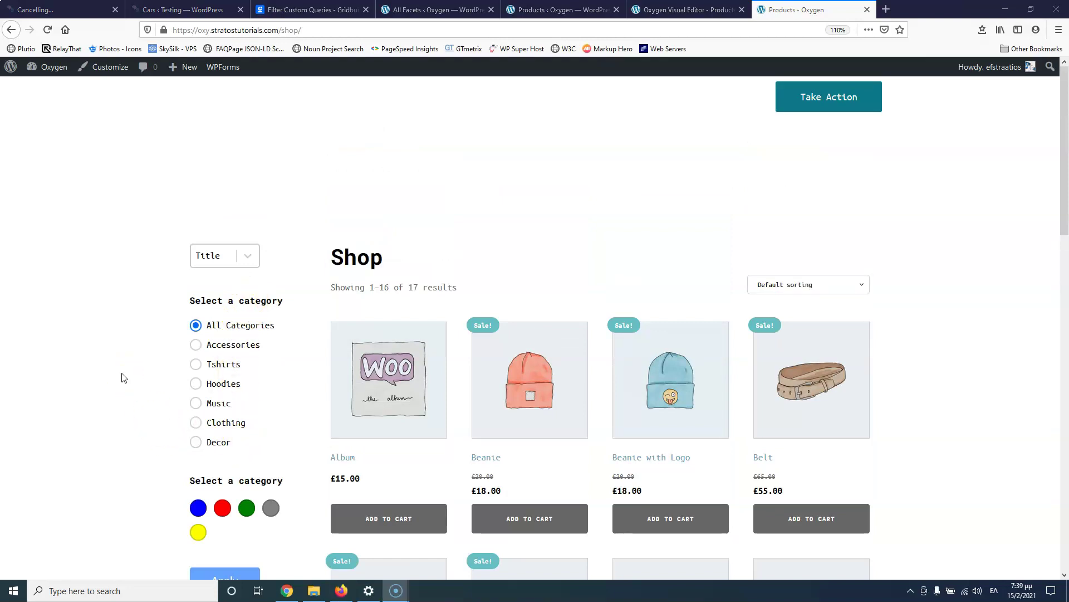